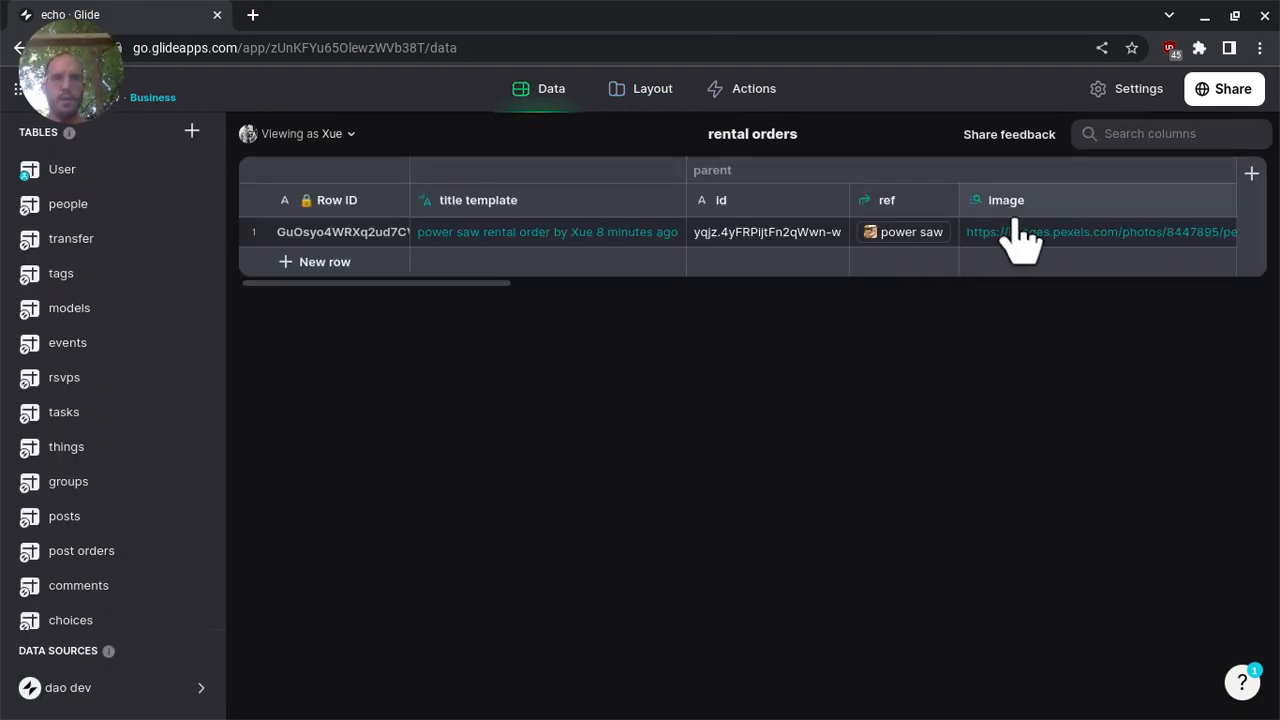
scroll(1025, 240, "right", 10)
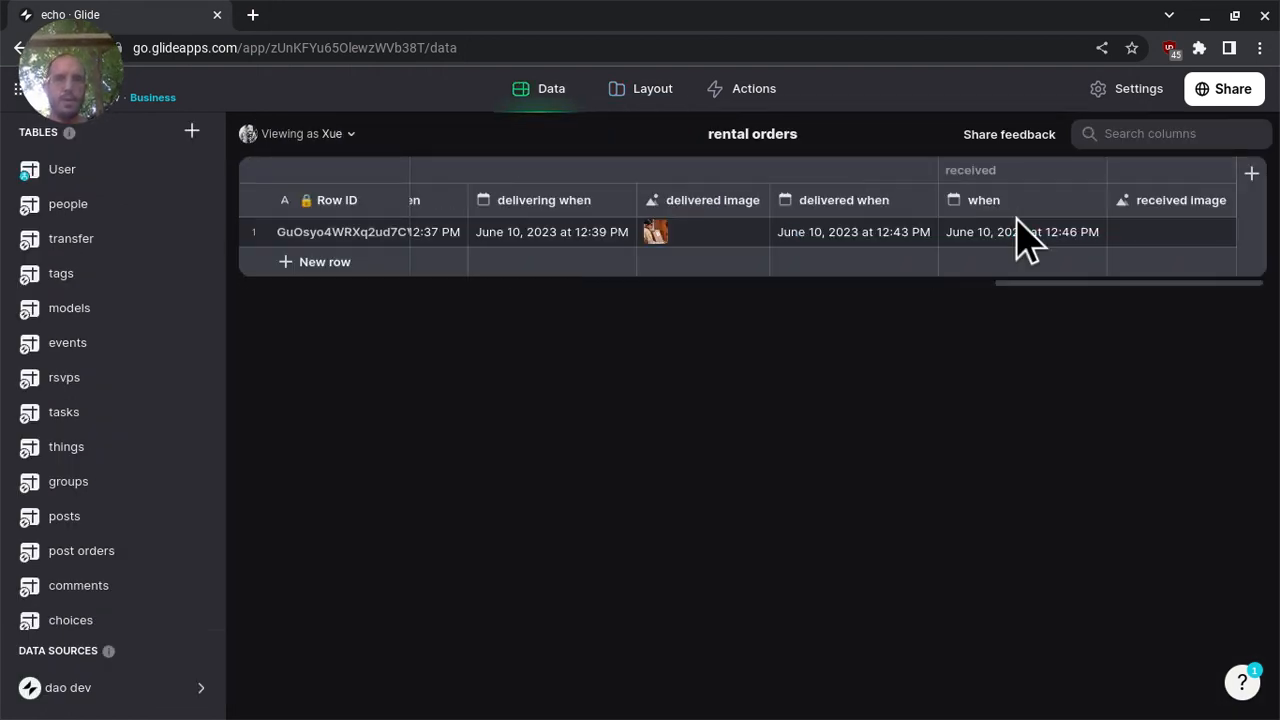
left_click(719, 232)
key("Delete")
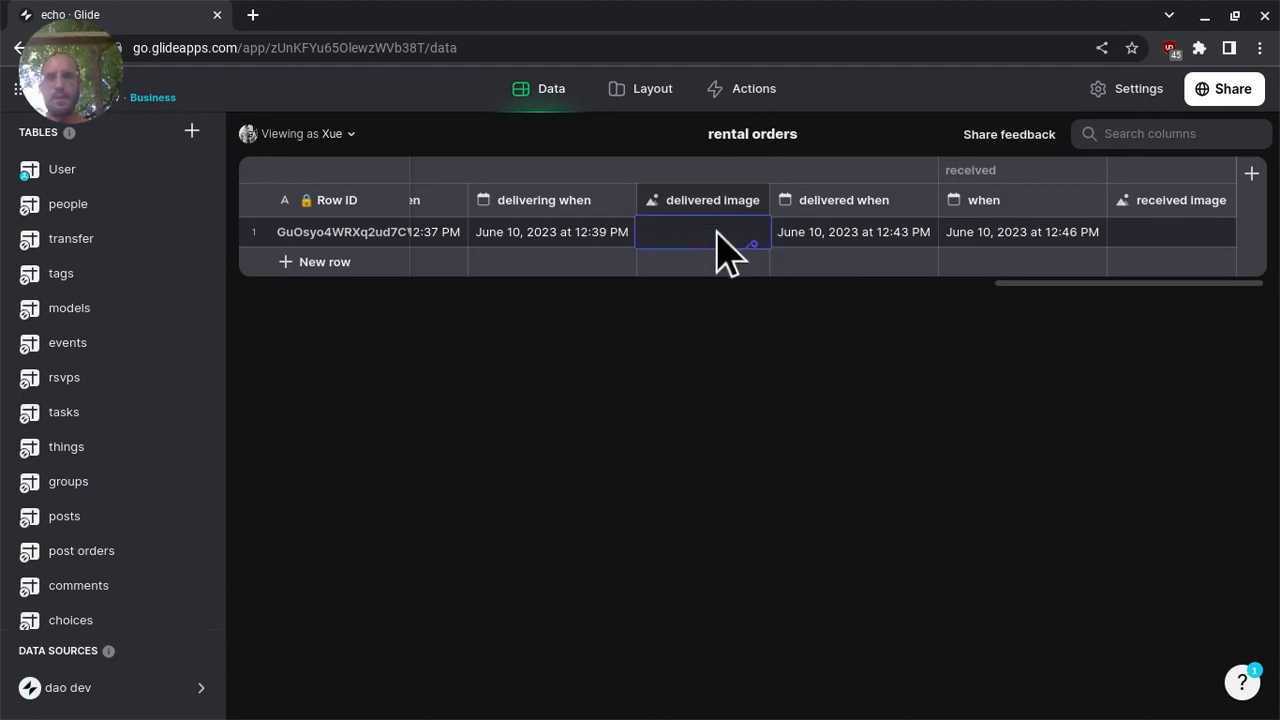
left_click(749, 244)
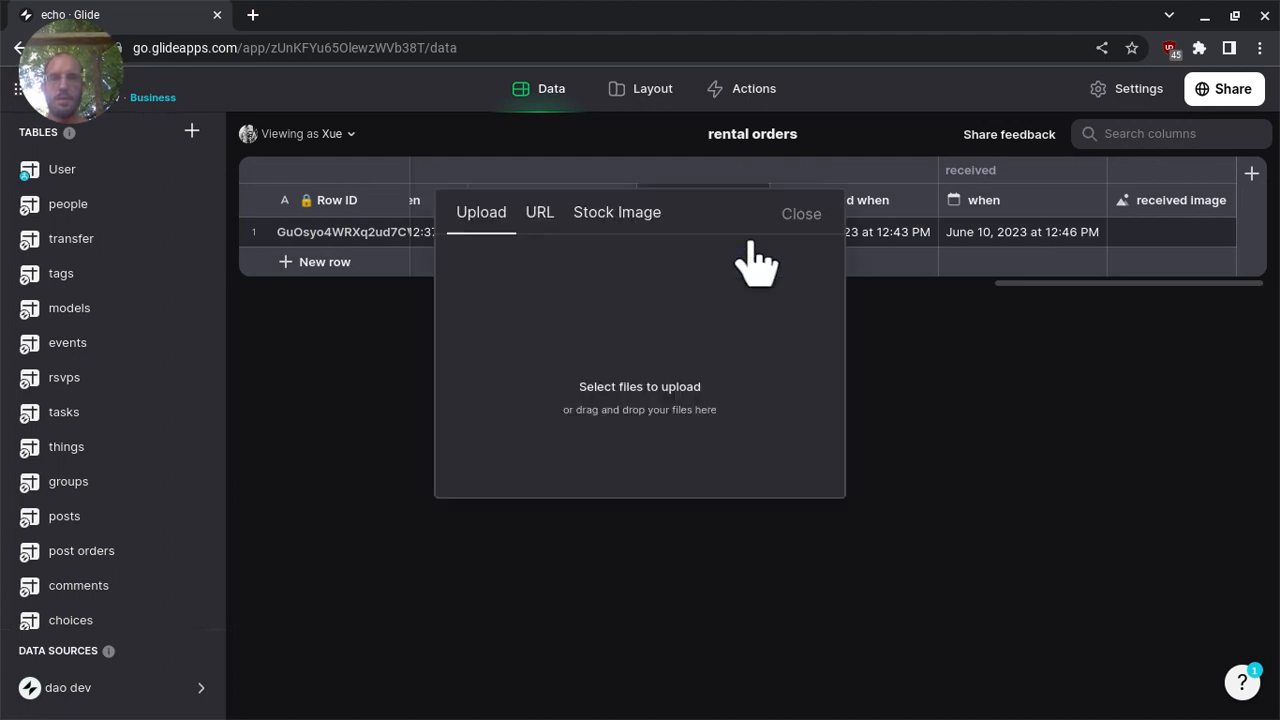
left_click(636, 215)
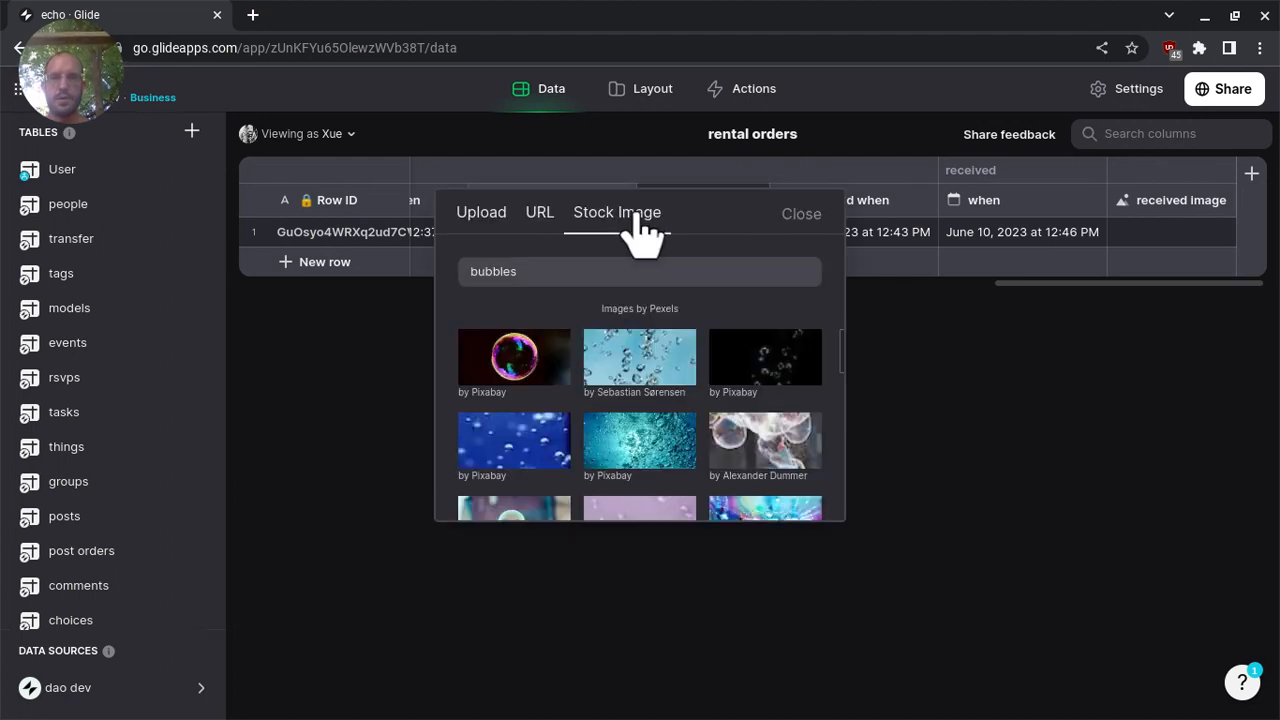
left_click(782, 216)
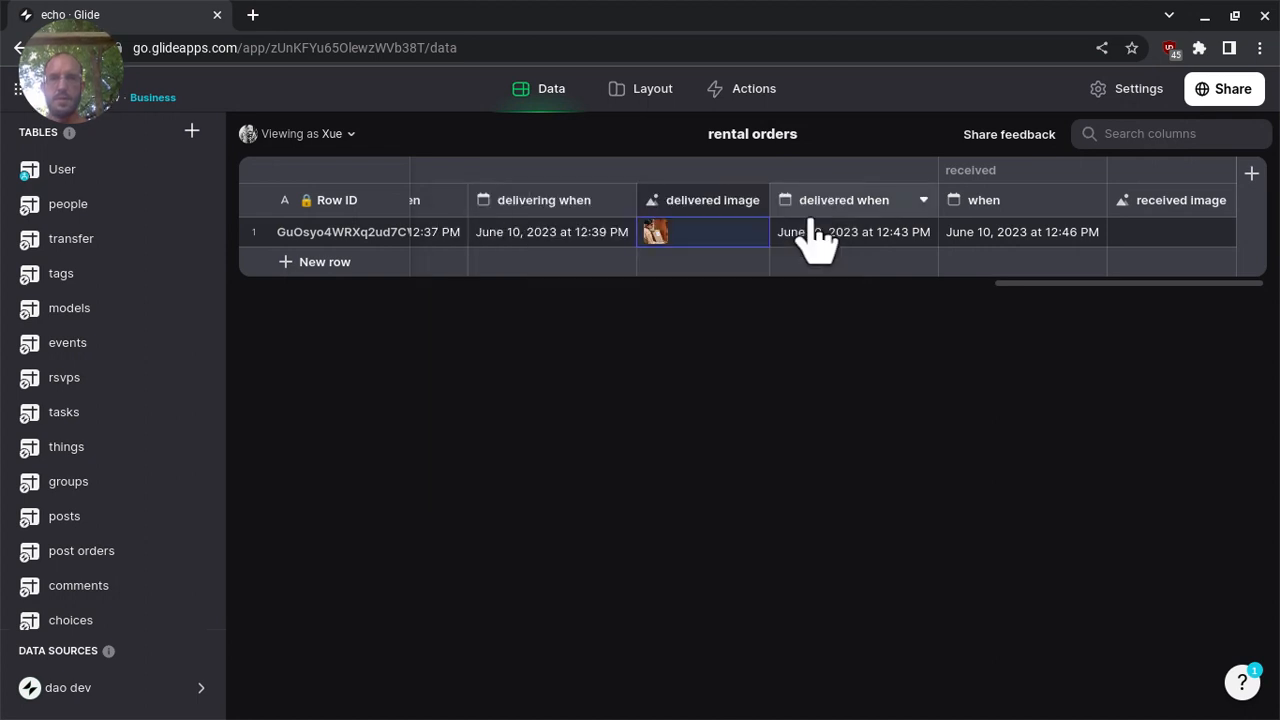
- Add a Text component to the details layout of the power saw rental order
left_click(631, 98)
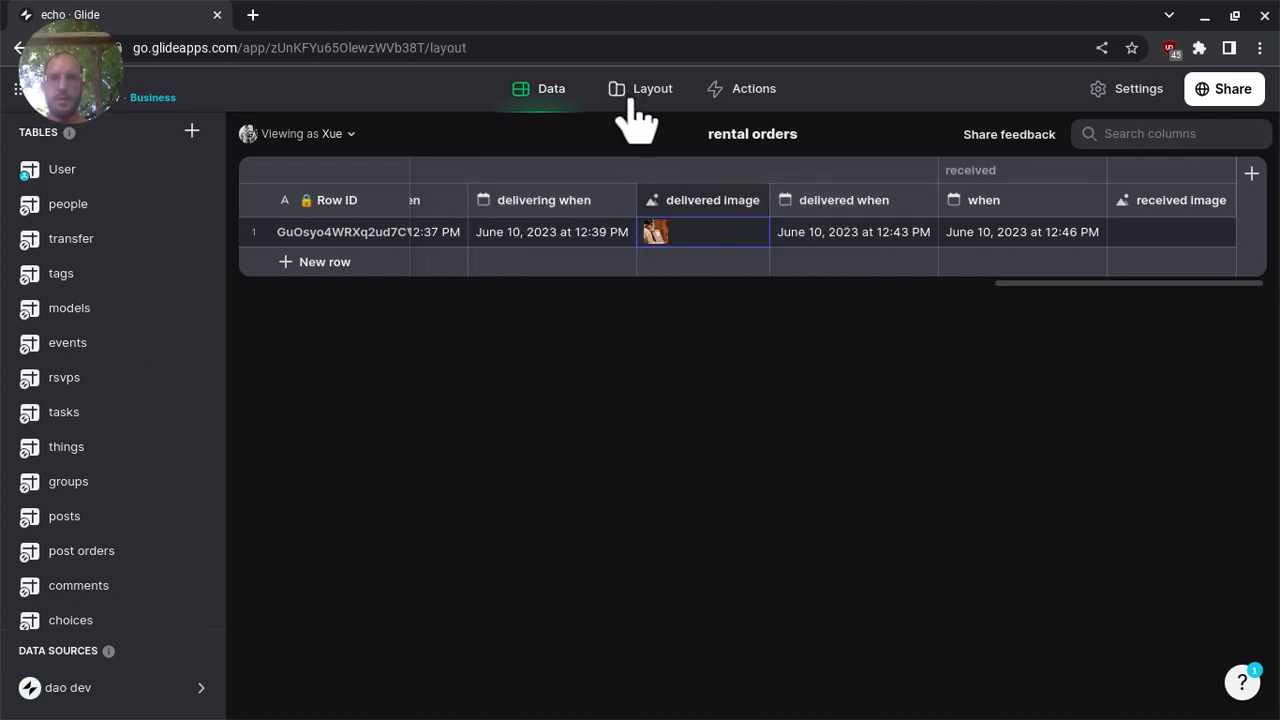
scroll(663, 334, "down", 5)
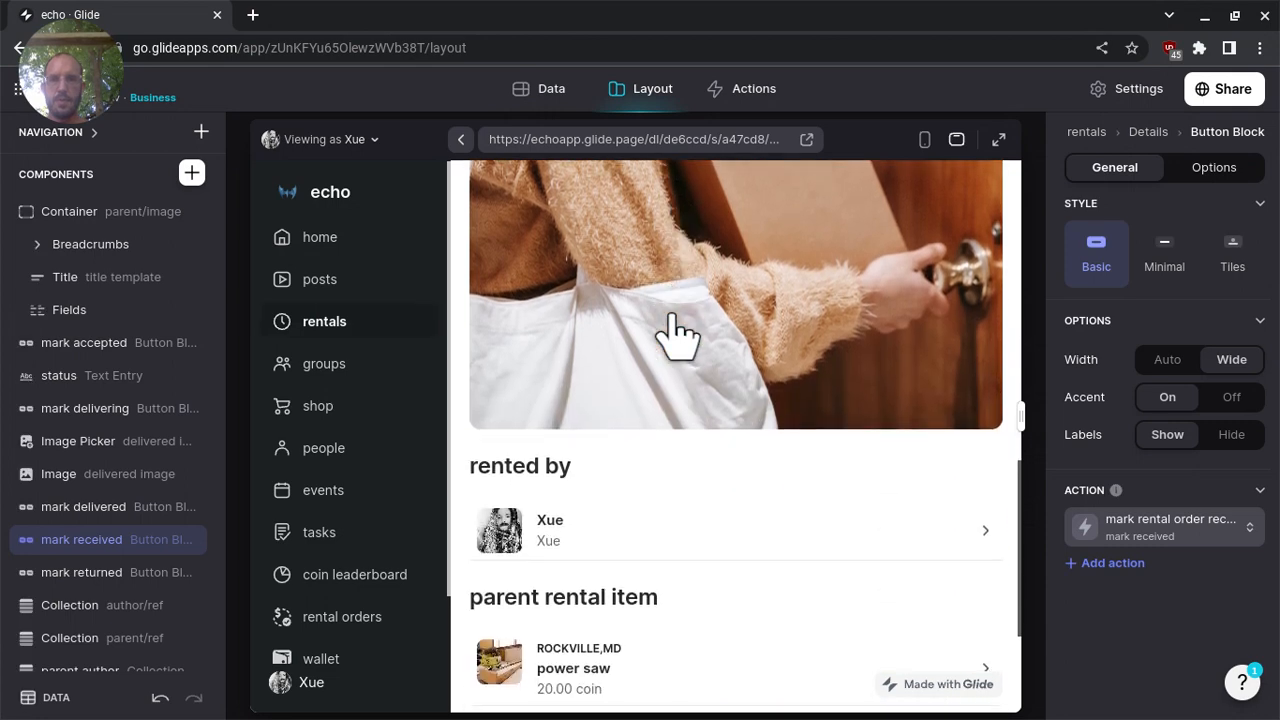
scroll(675, 335, "up", 5)
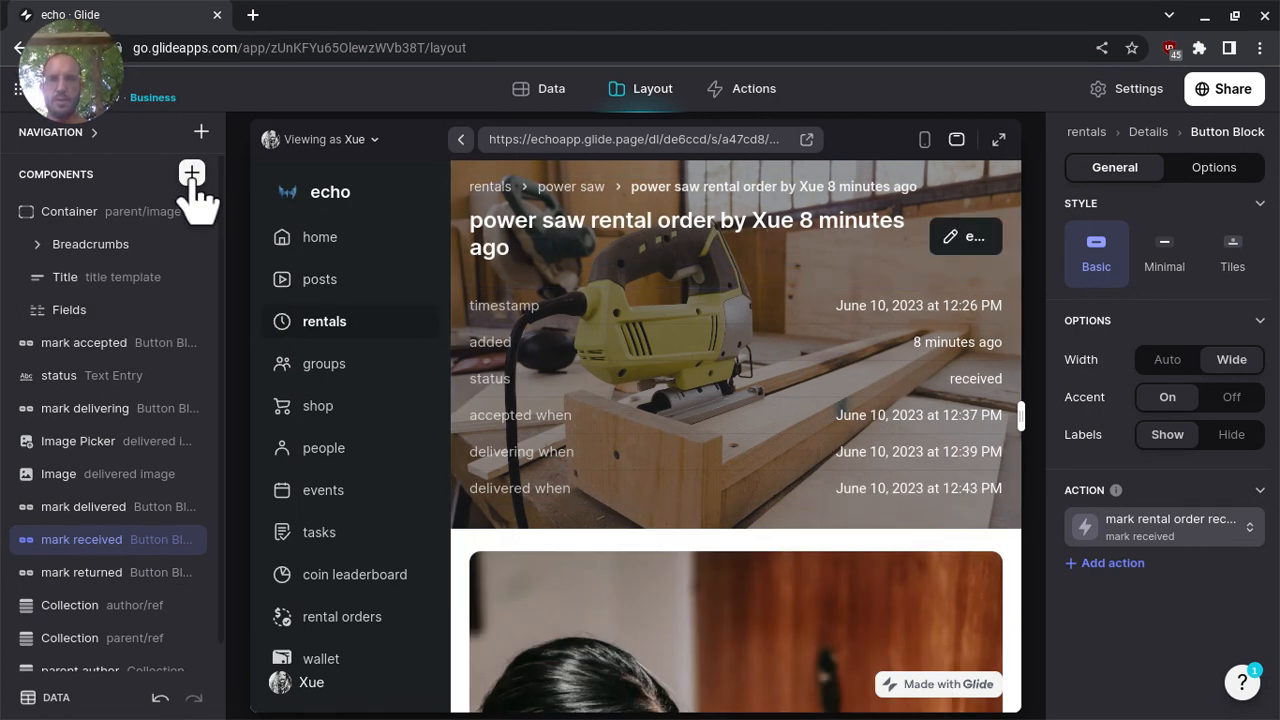
left_click(191, 174)
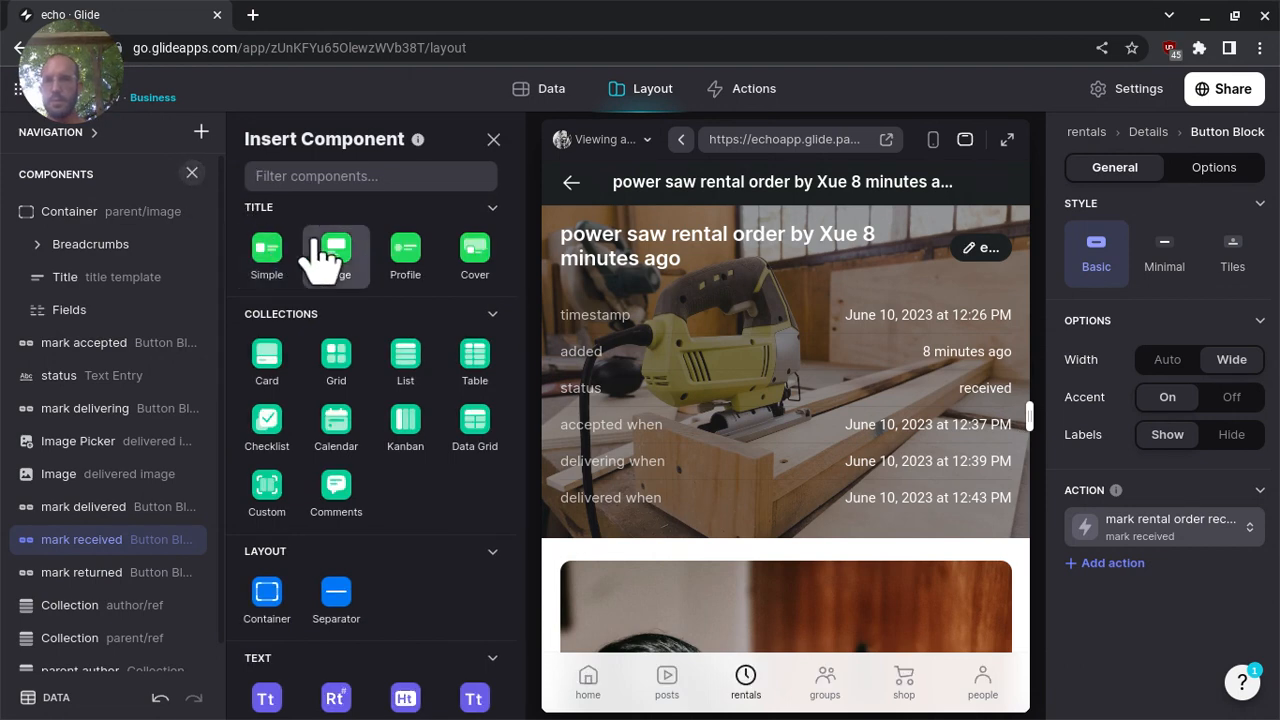
scroll(314, 242, "down", 1)
scroll(320, 258, "down", 3)
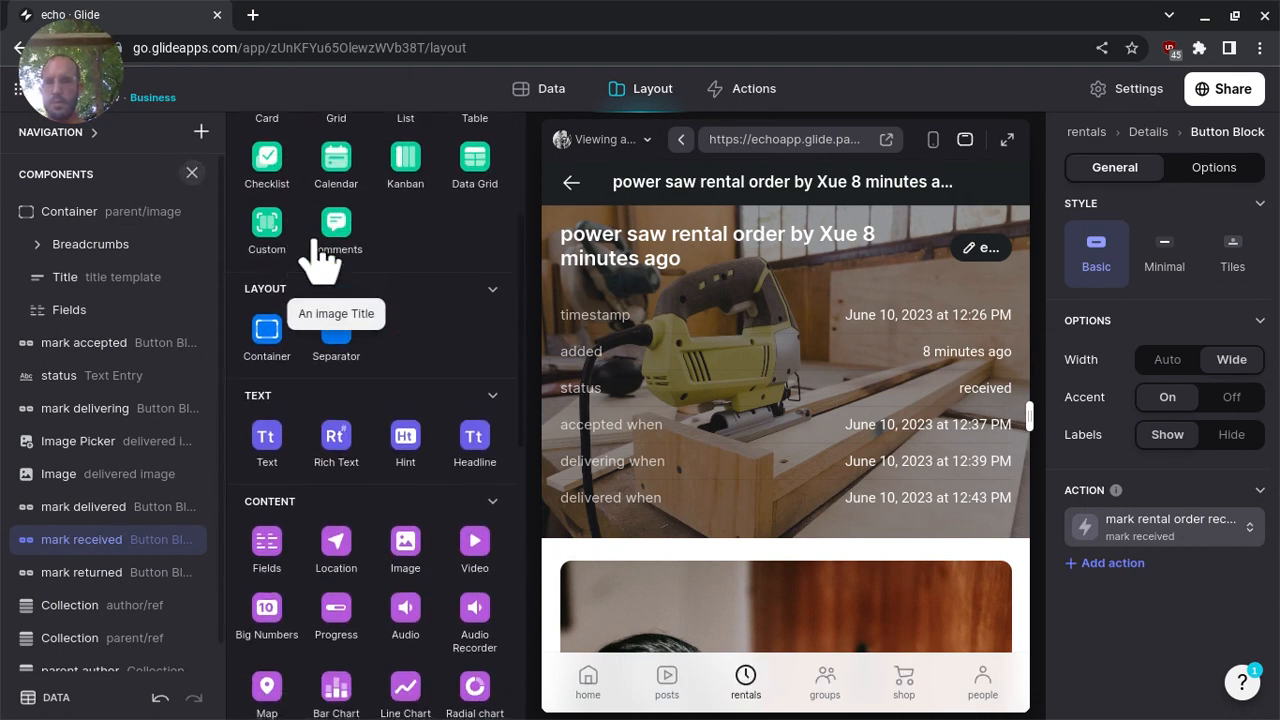
type("text")
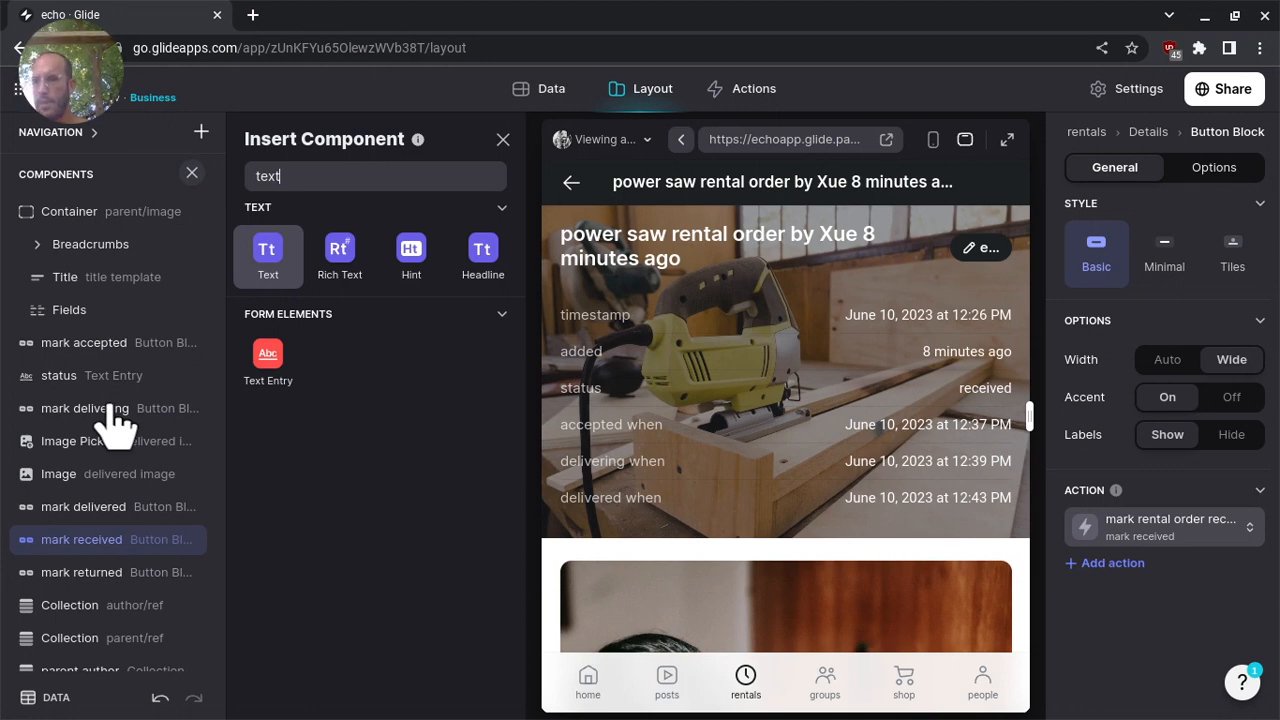
- Place the new text component directly below the delivered Image component and rename it "delivered"
scroll(110, 406, "down", 2)
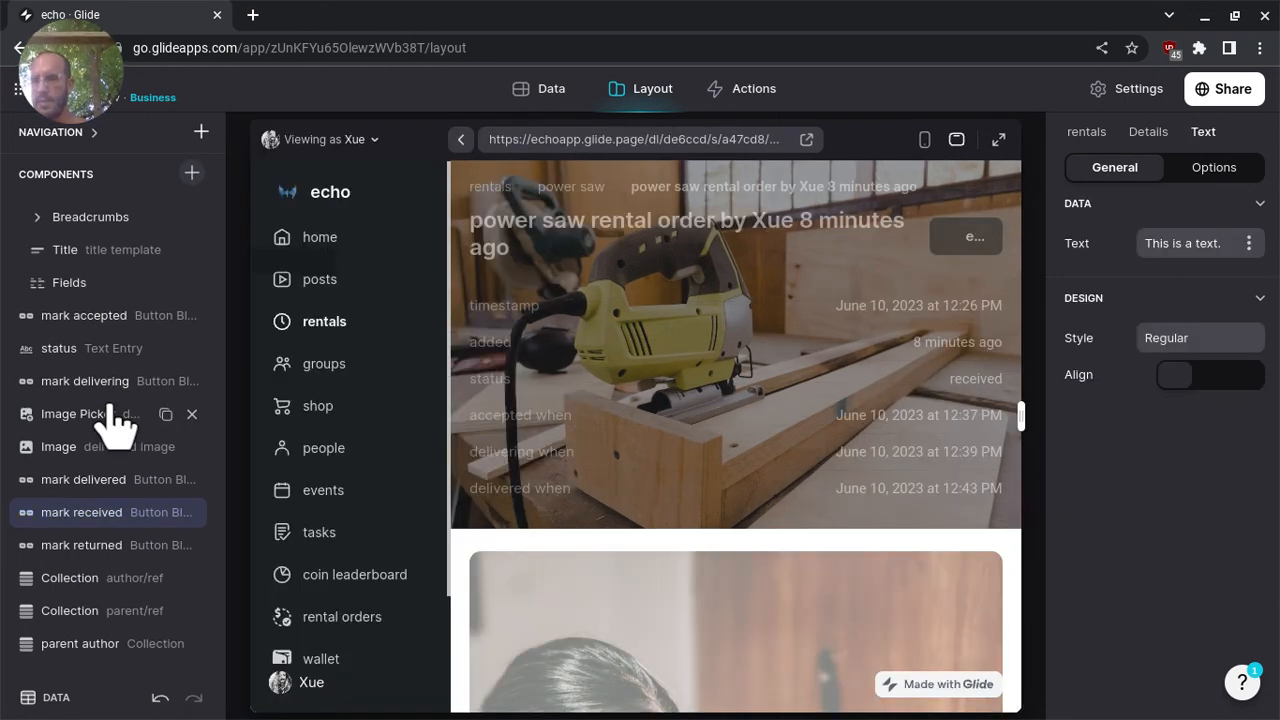
scroll(91, 600, "down", 2)
left_click_drag(77, 657, 88, 458)
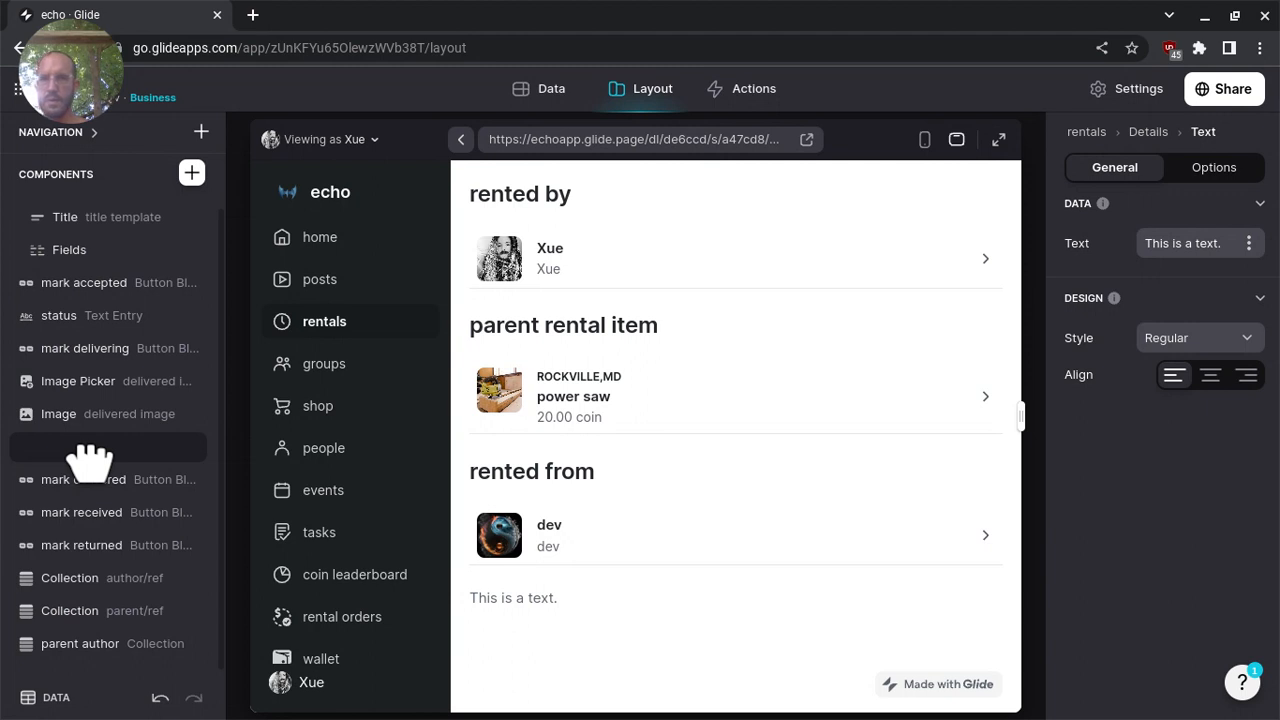
left_click_drag(88, 460, 86, 462)
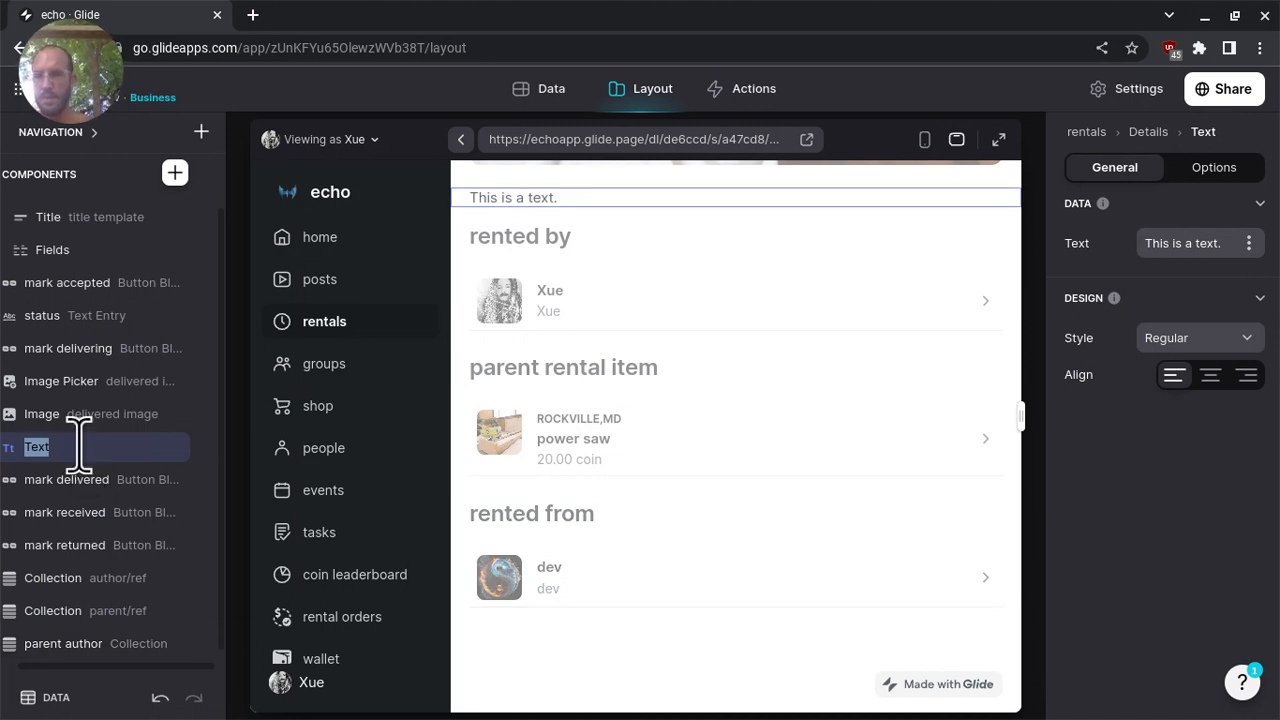
type("delivered")
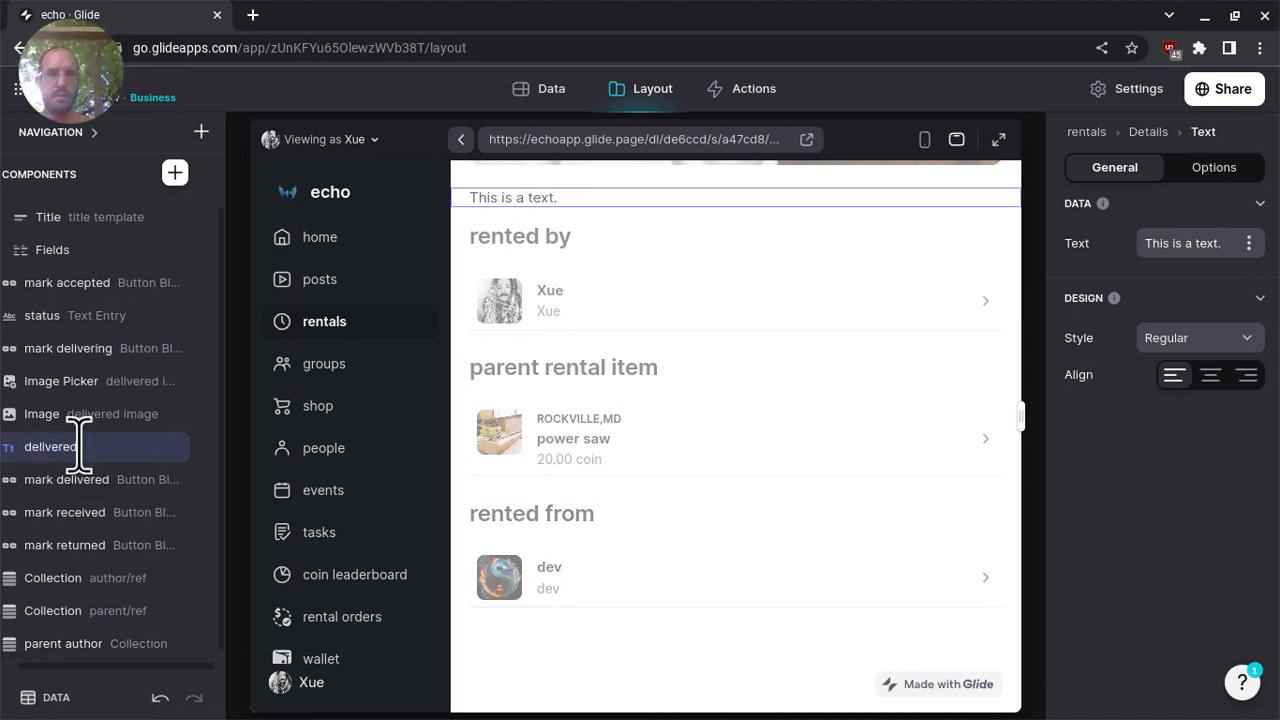
- Bind the delivered text to the "delivered when" column and set its style to Headline Medium
left_click(1249, 245)
scroll(1168, 440, "down", 5)
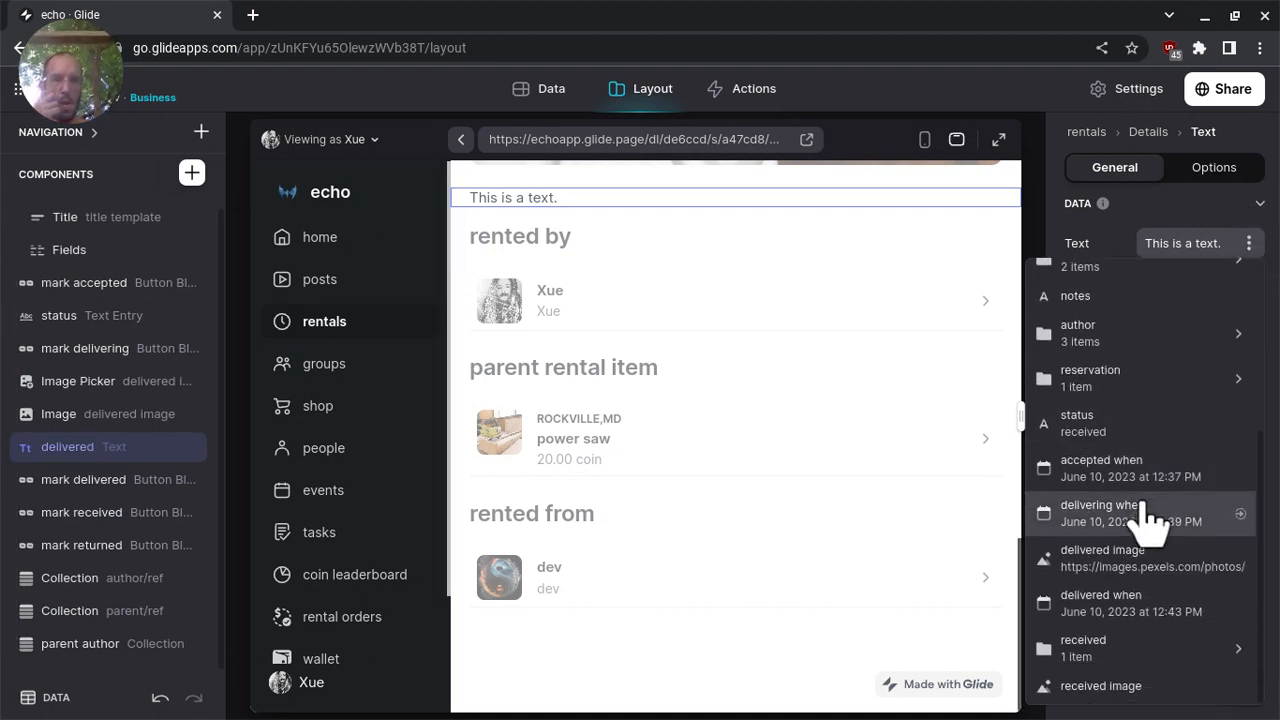
left_click(1140, 615)
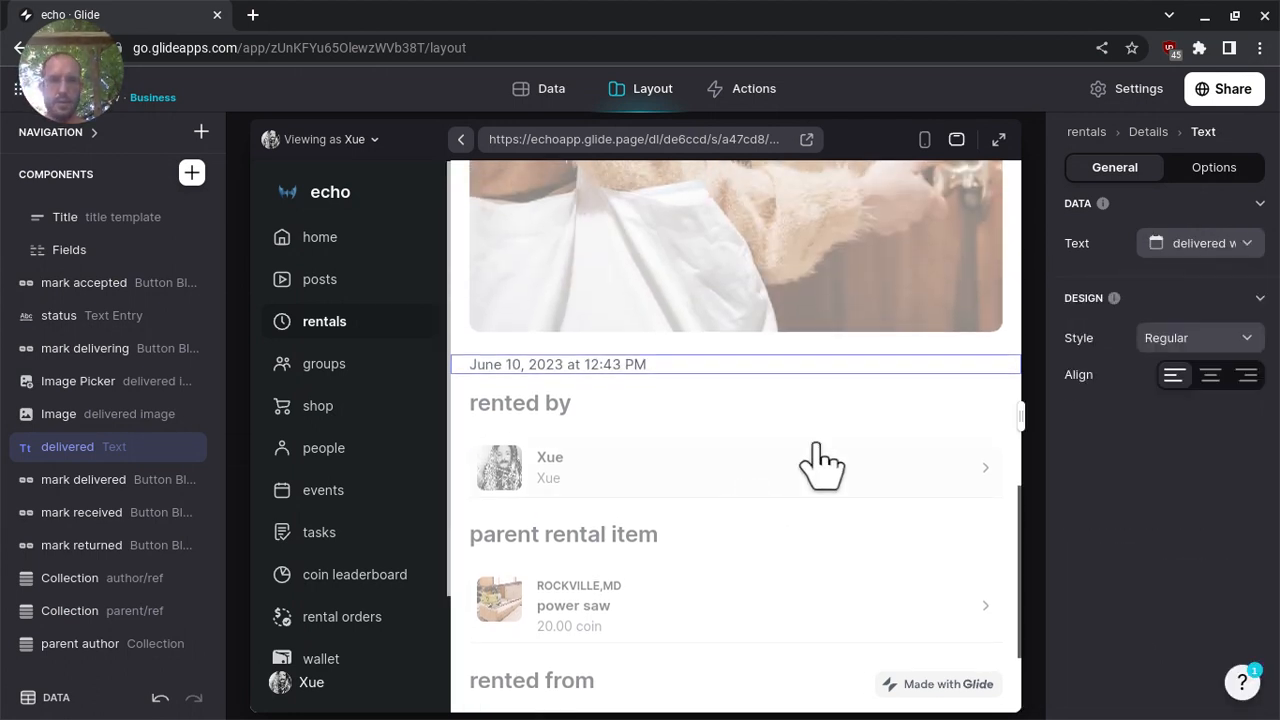
left_click(1165, 340)
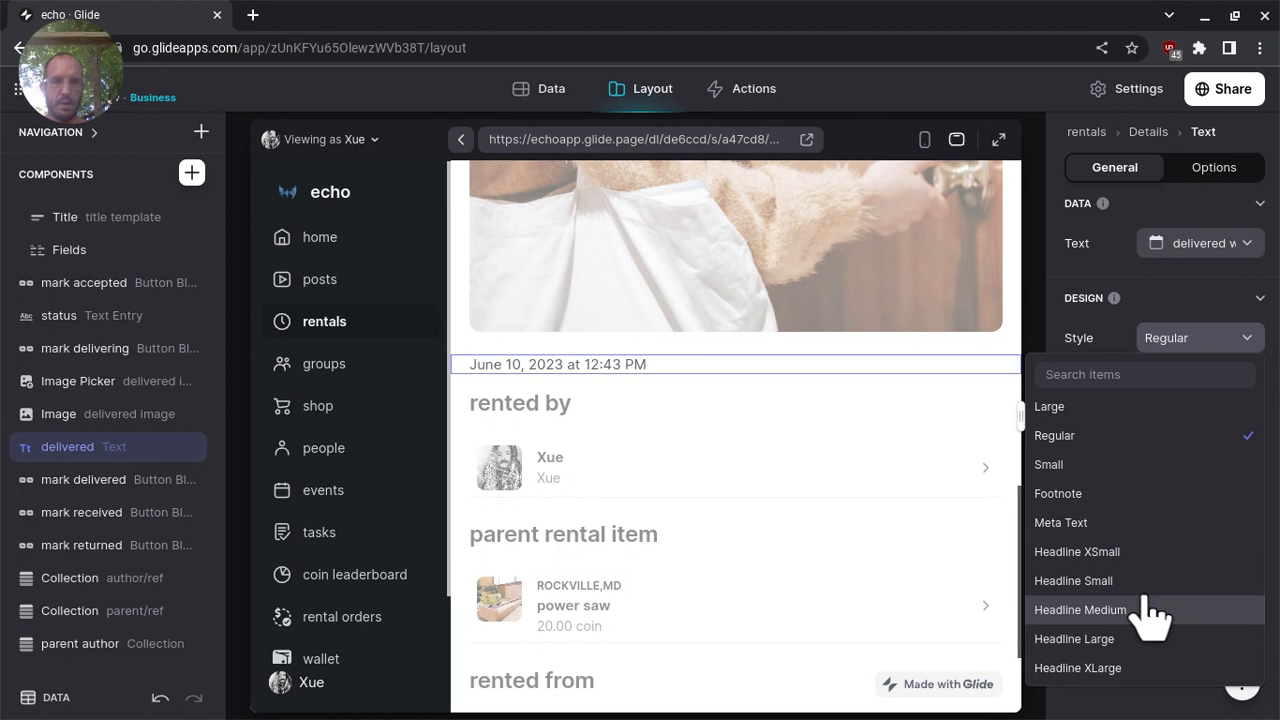
left_click(1080, 609)
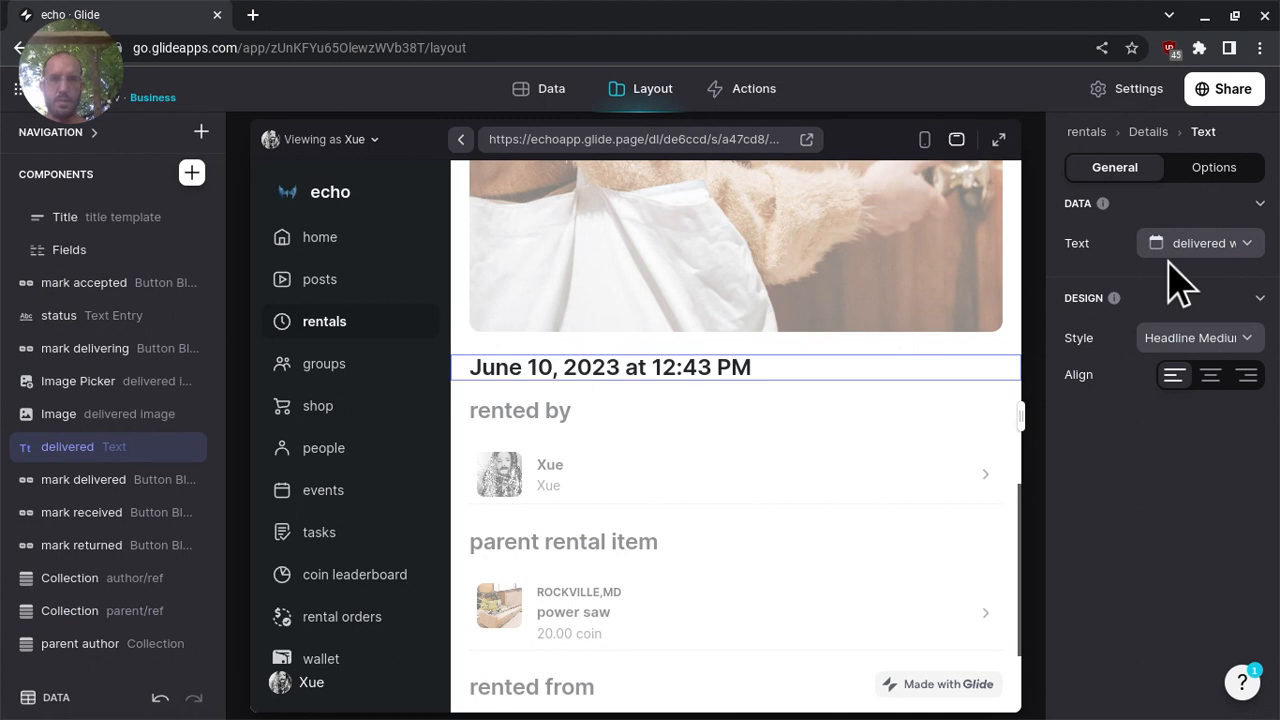
- Duplicate the delivered text component and give the upper copy the custom text "delivered" in Headline Small style
mouse_move(180, 457)
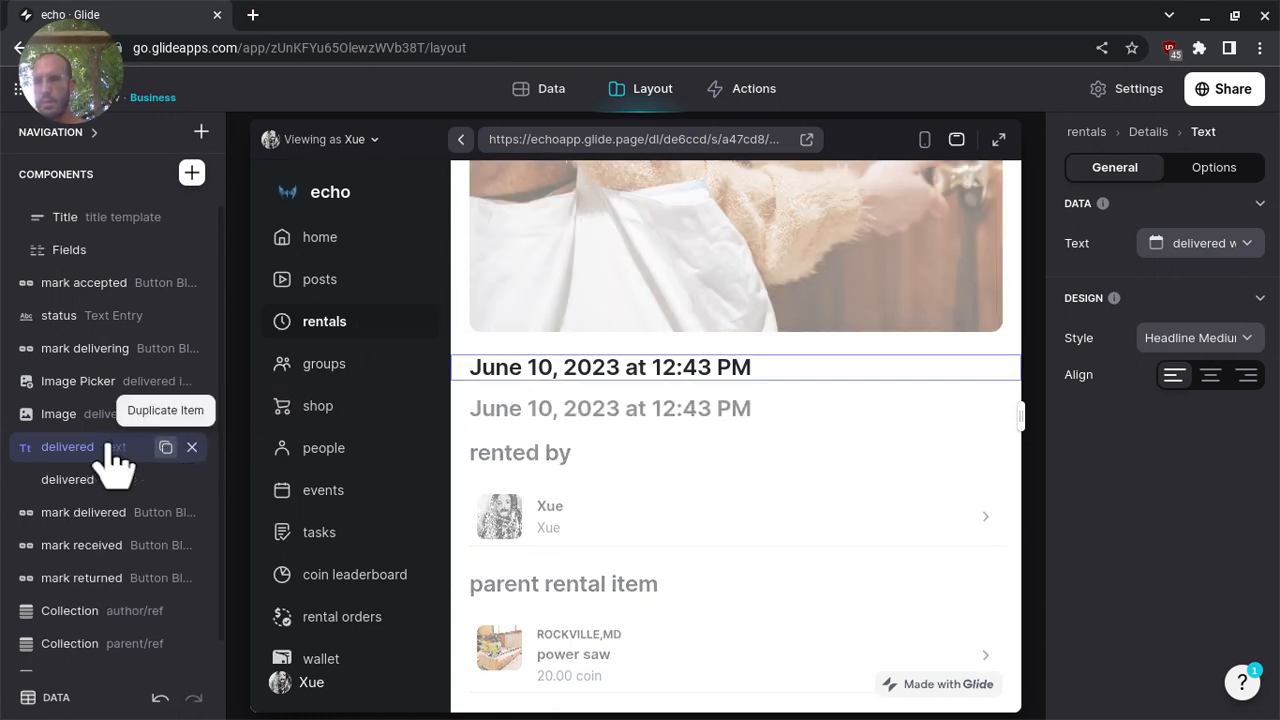
left_click(166, 447)
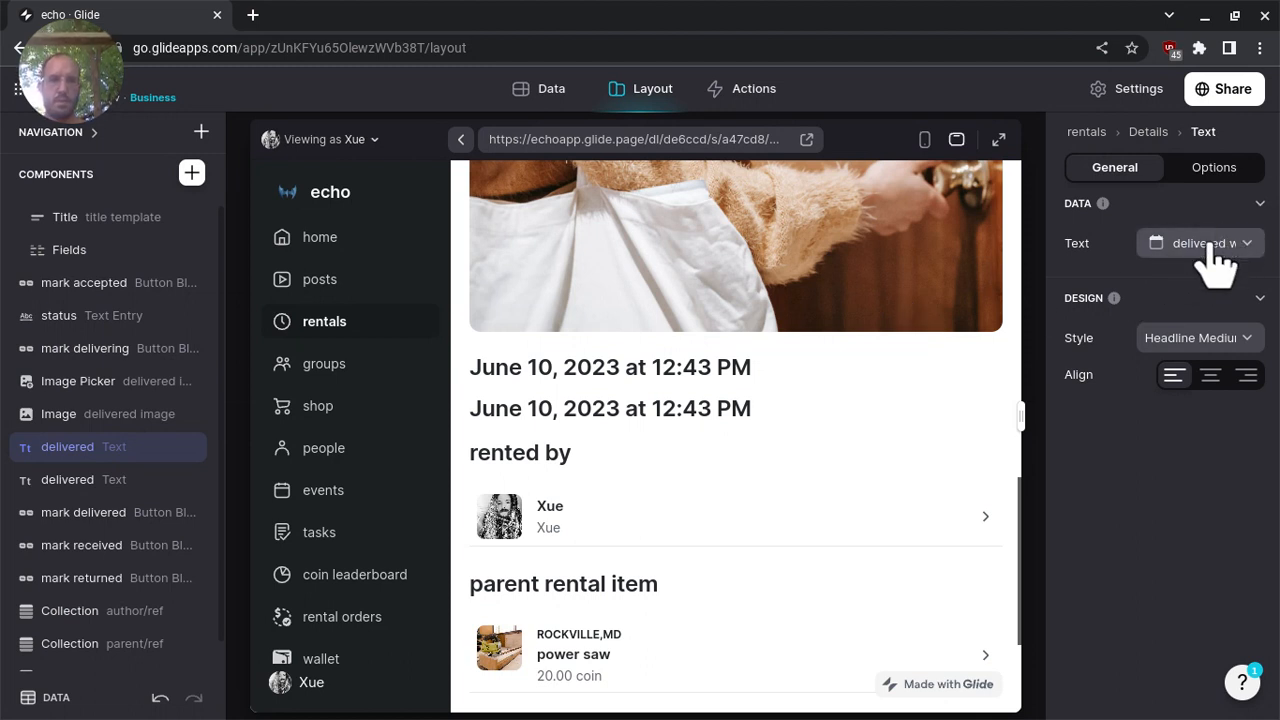
left_click(1212, 248)
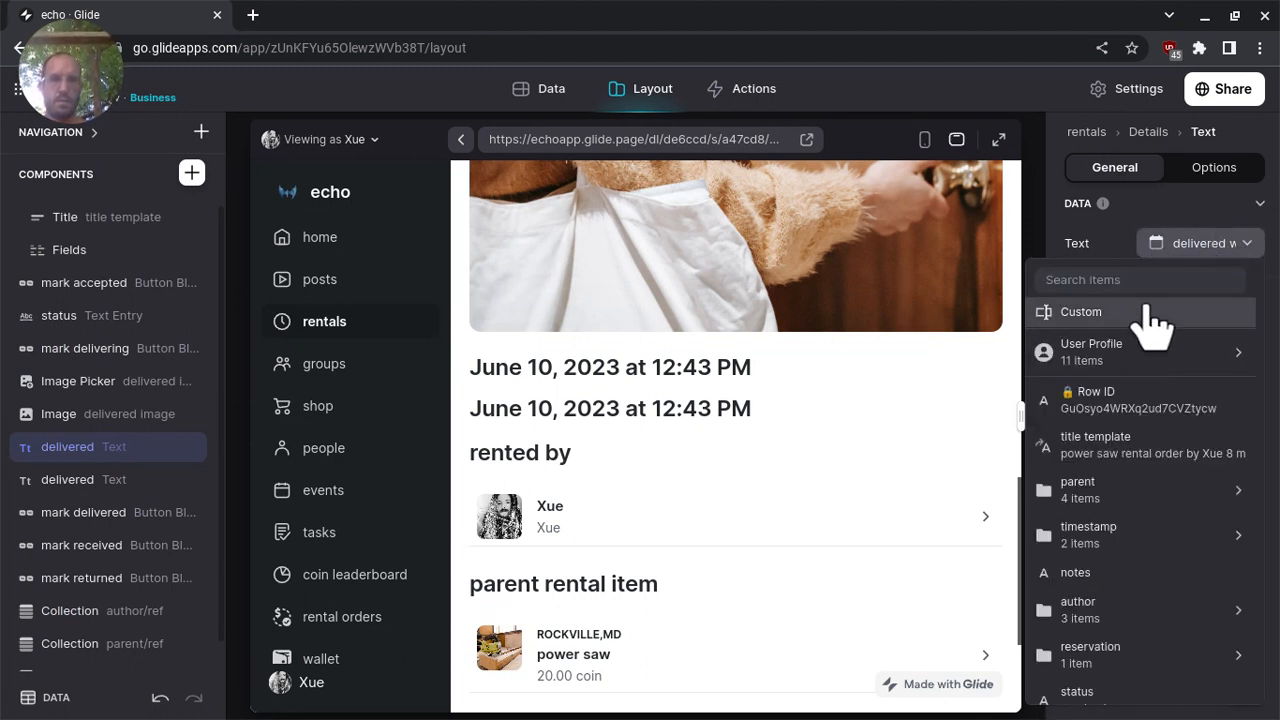
left_click(1150, 318)
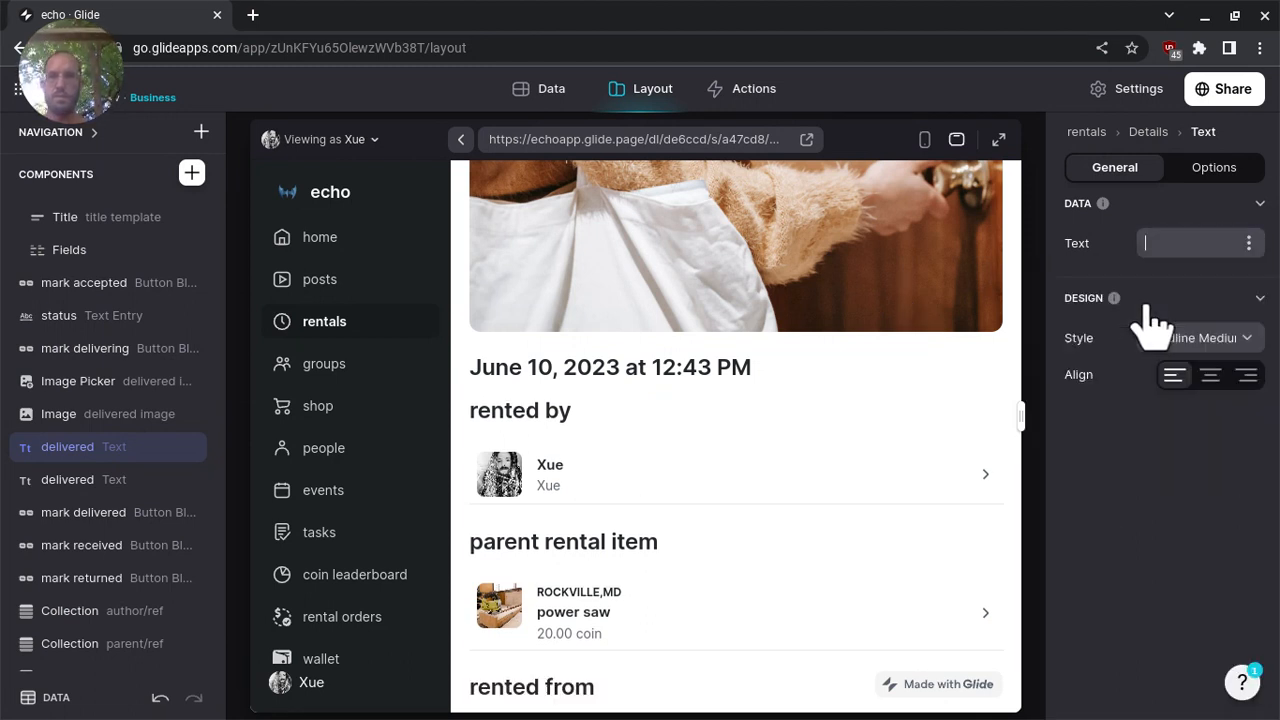
type("delivered")
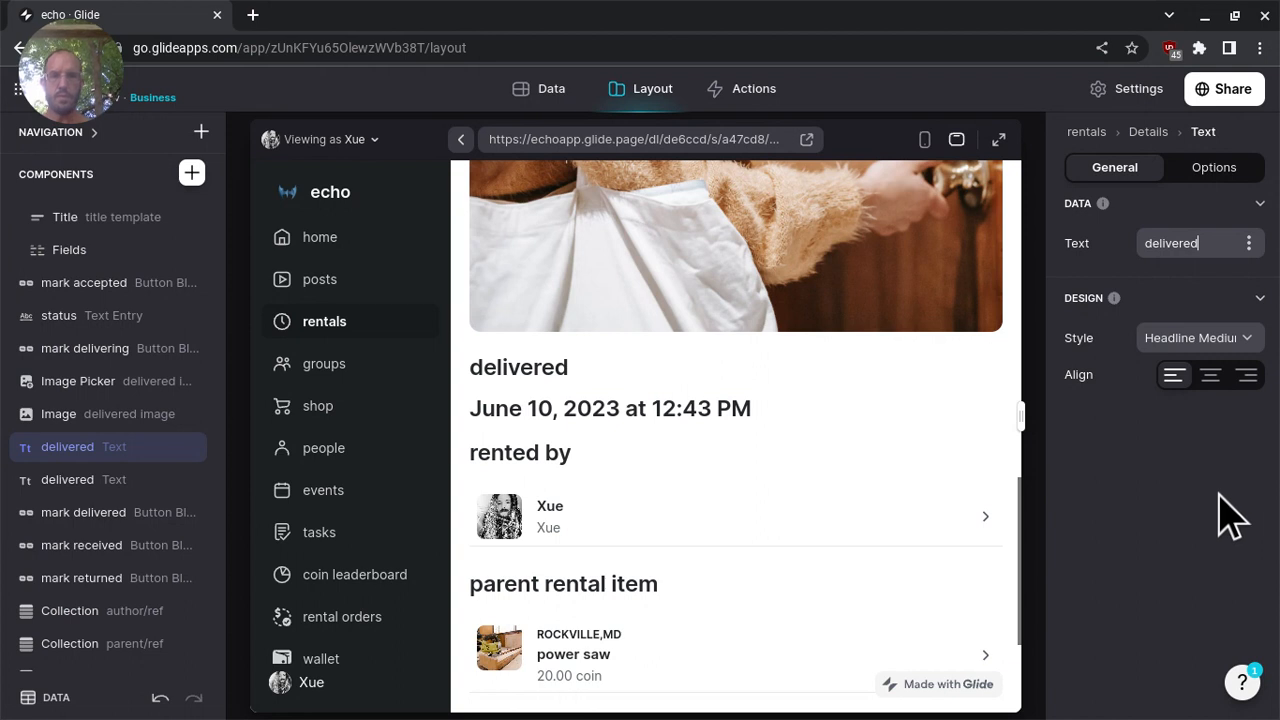
left_click(1208, 343)
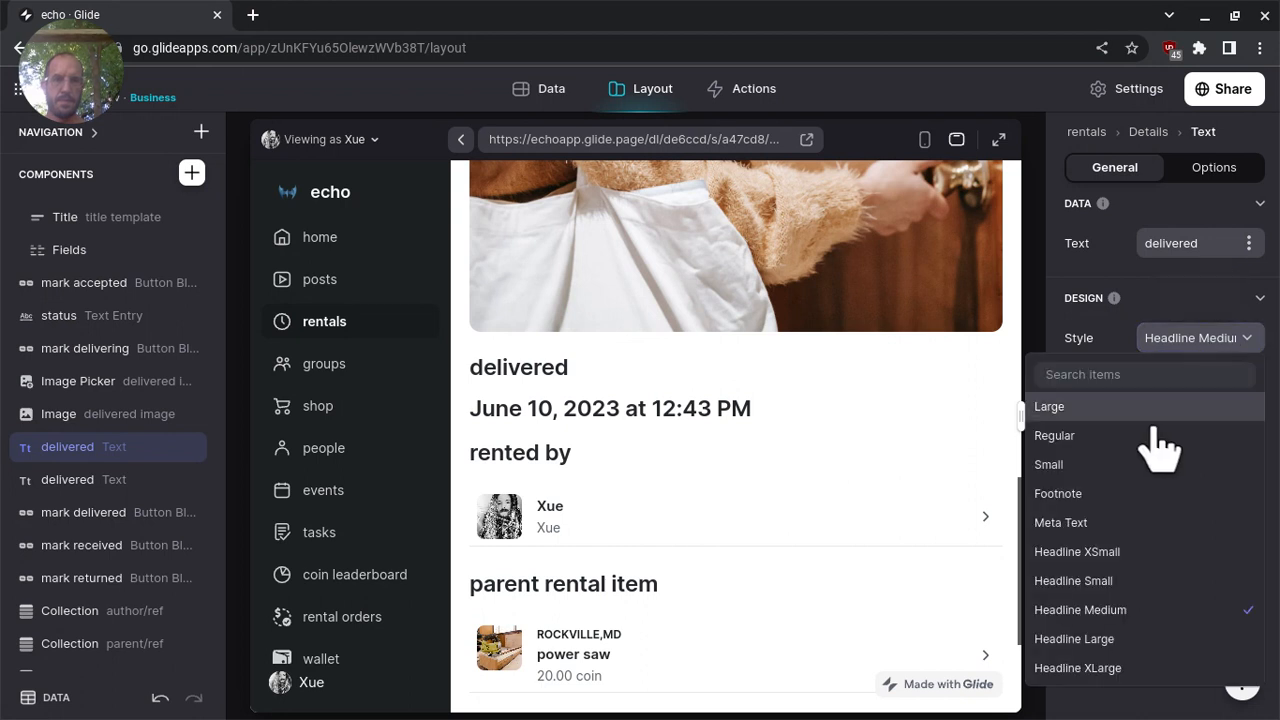
left_click(1134, 582)
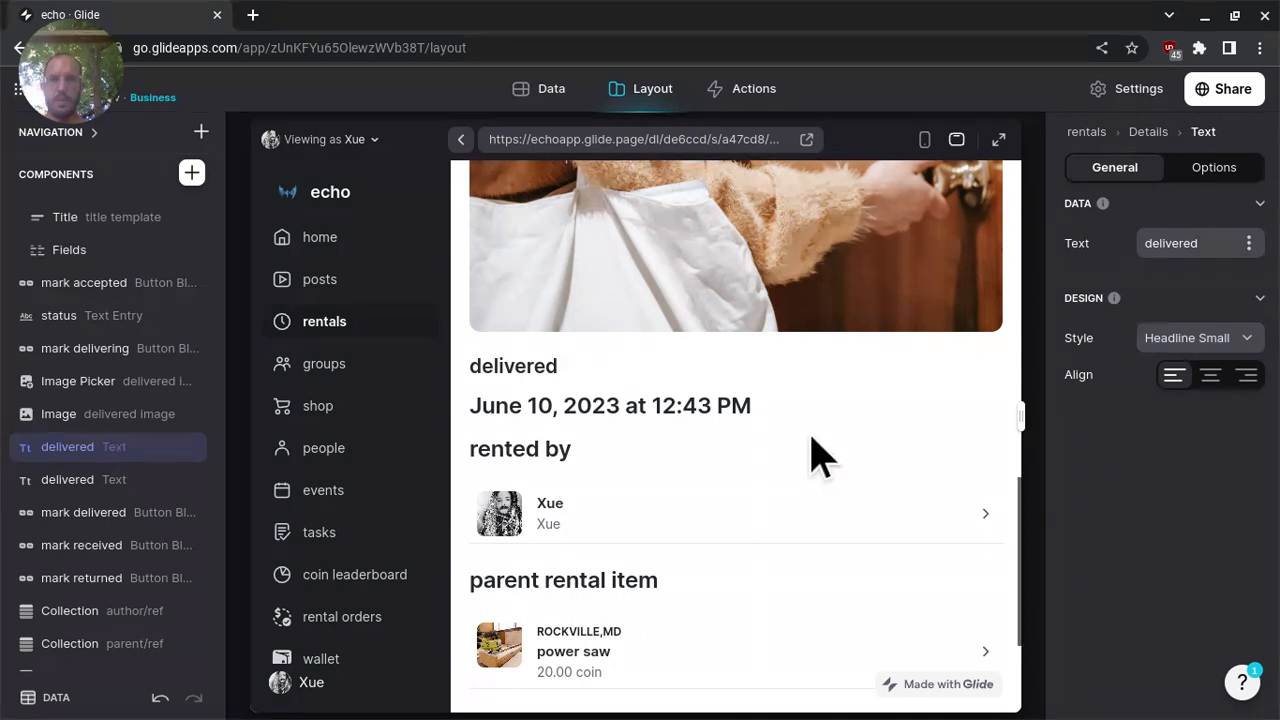
- Duplicate the delivered date text twice, placing one copy below the mark delivered button and another below the mark received button
scroll(815, 455, "up", 8)
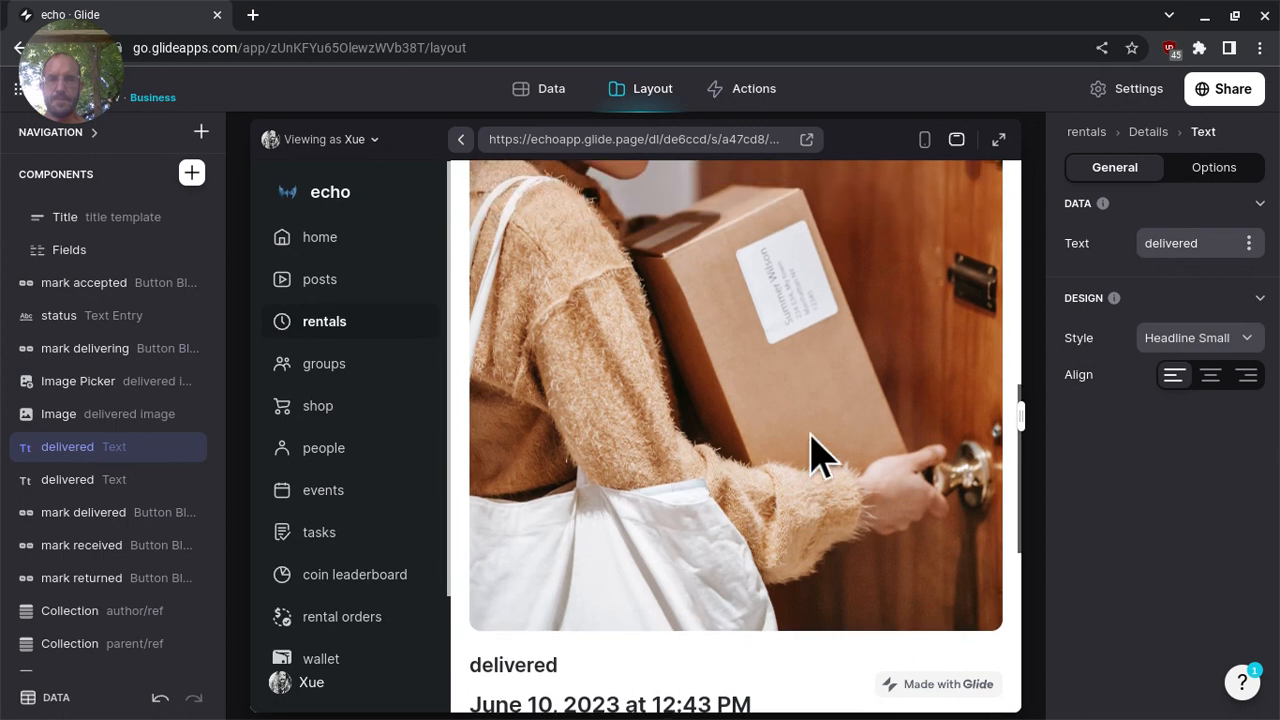
scroll(815, 455, "up", 4)
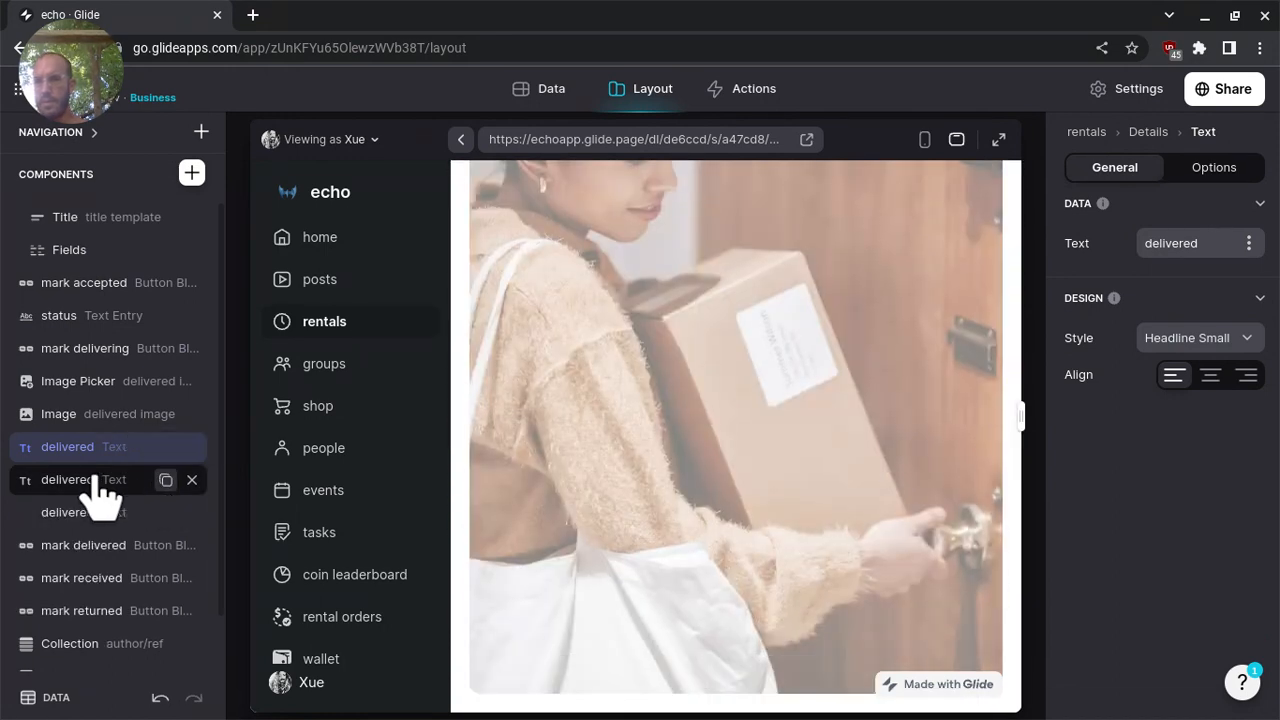
left_click_drag(96, 481, 101, 563)
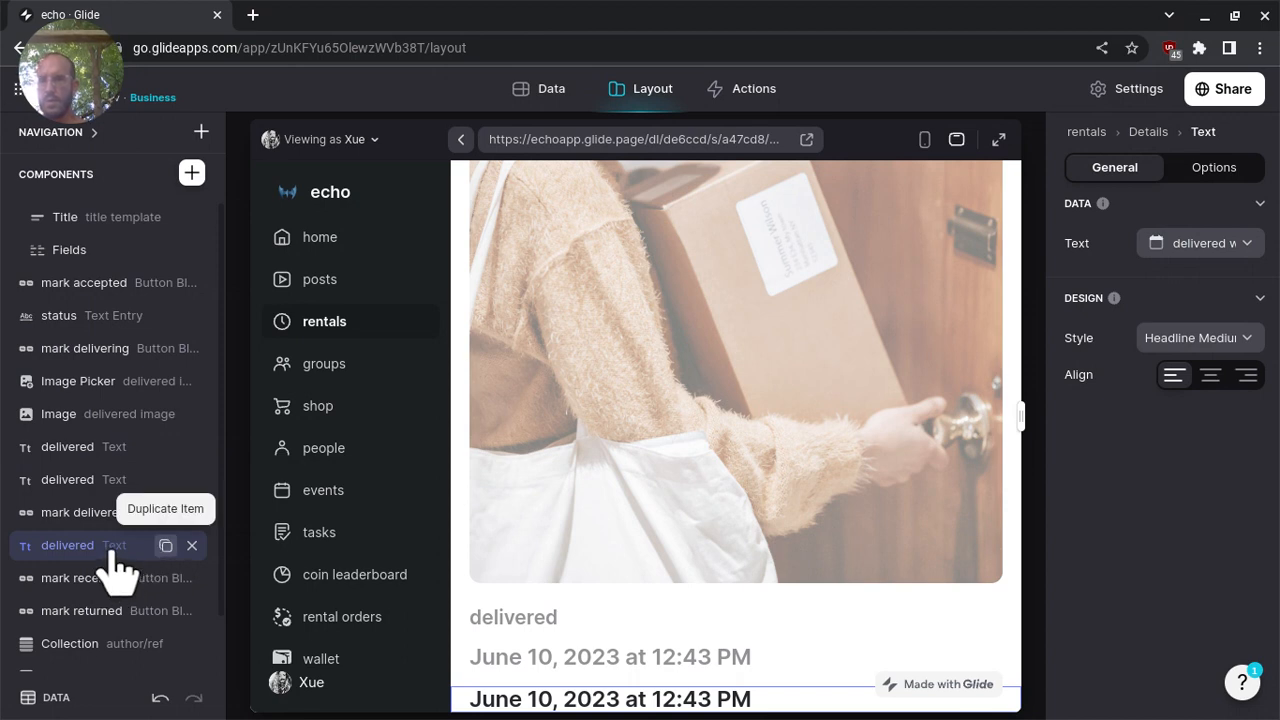
left_click_drag(110, 567, 118, 637)
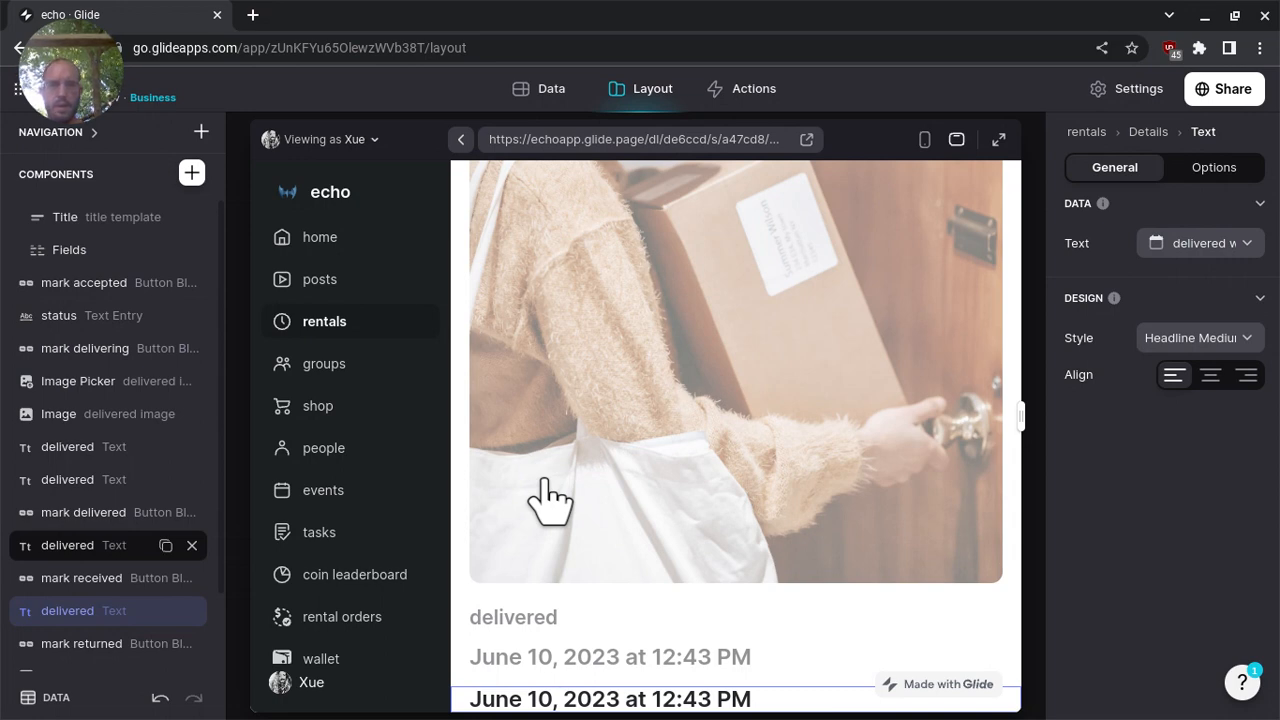
scroll(548, 500, "down", 3)
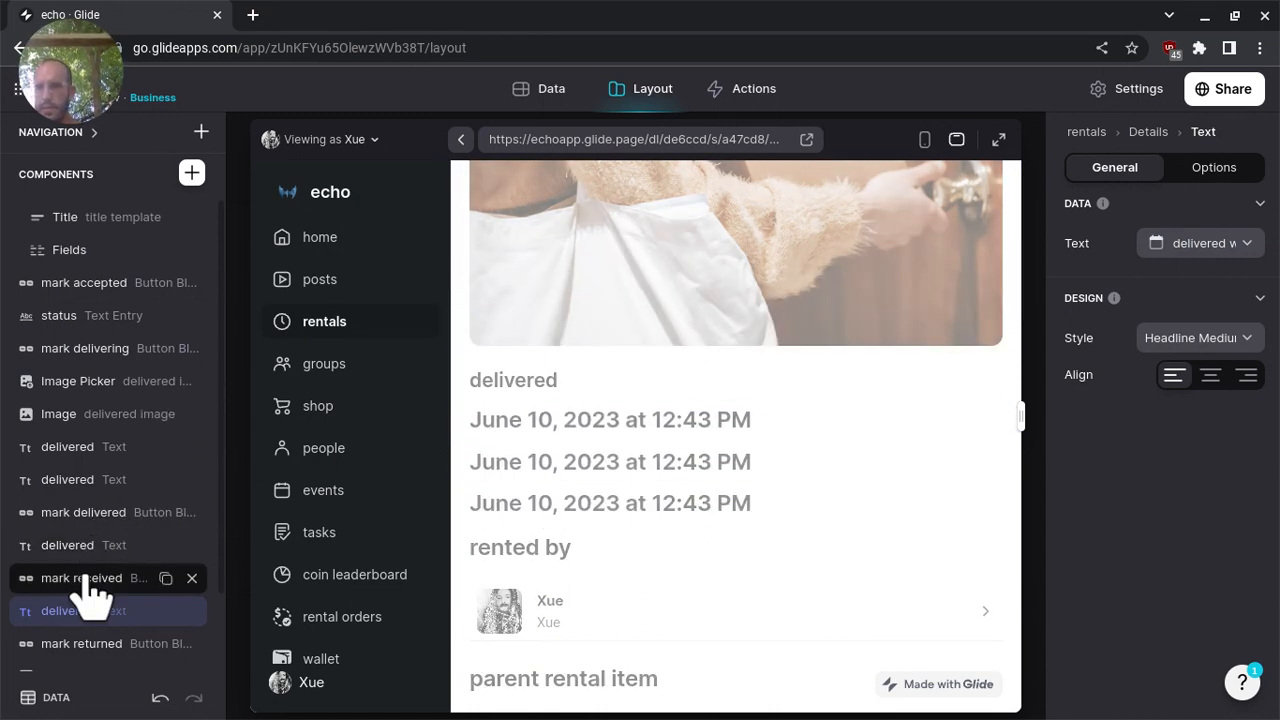
- Inspect the action and visibility conditions of the mark received button
left_click(88, 590)
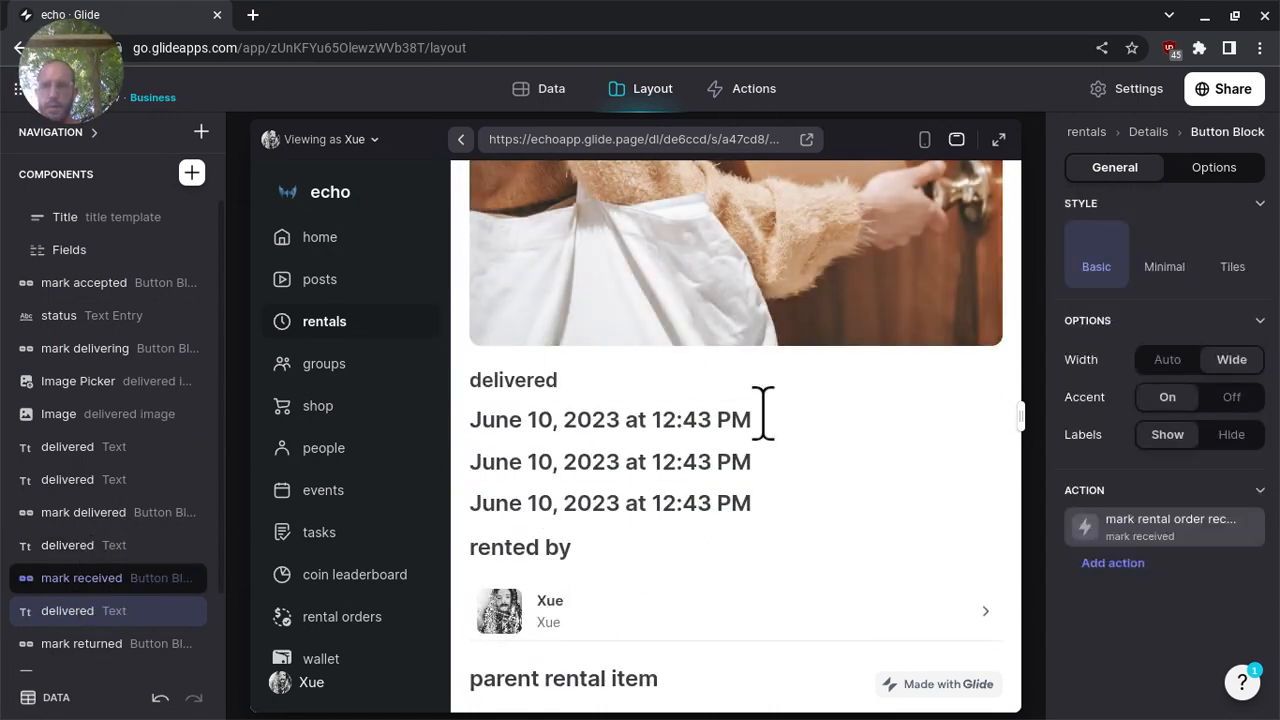
left_click(1110, 530)
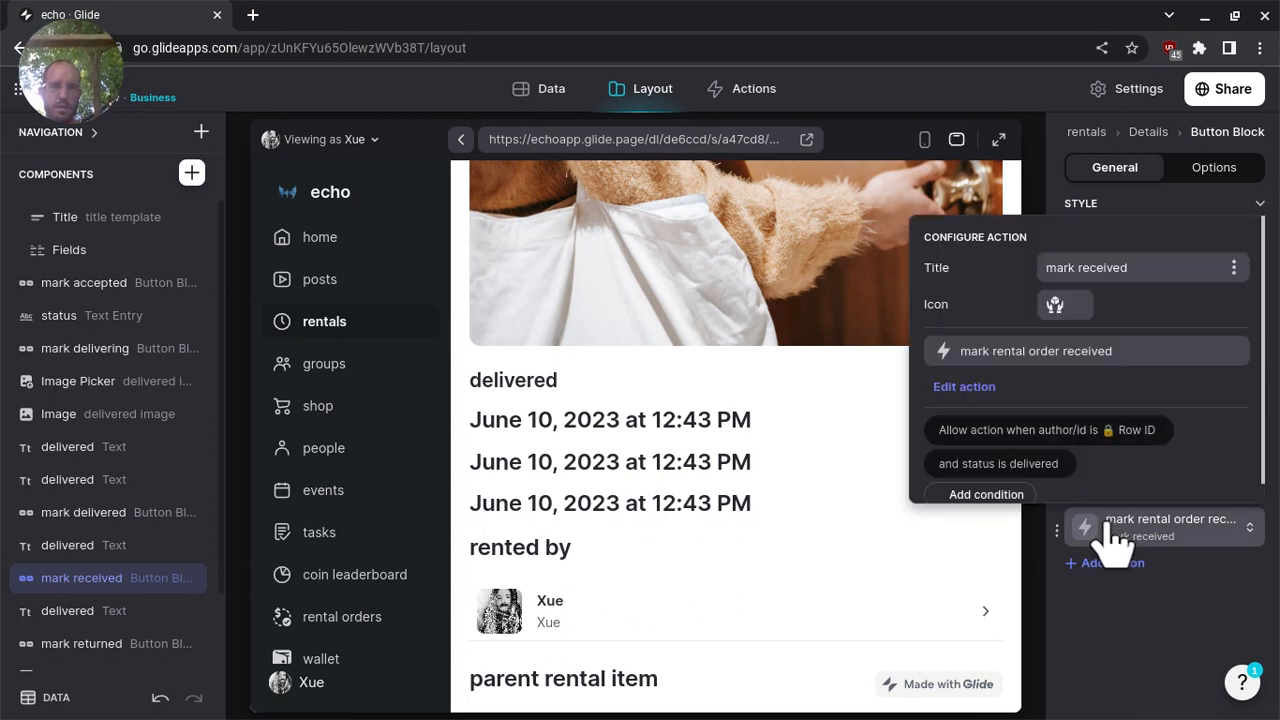
left_click(1143, 612)
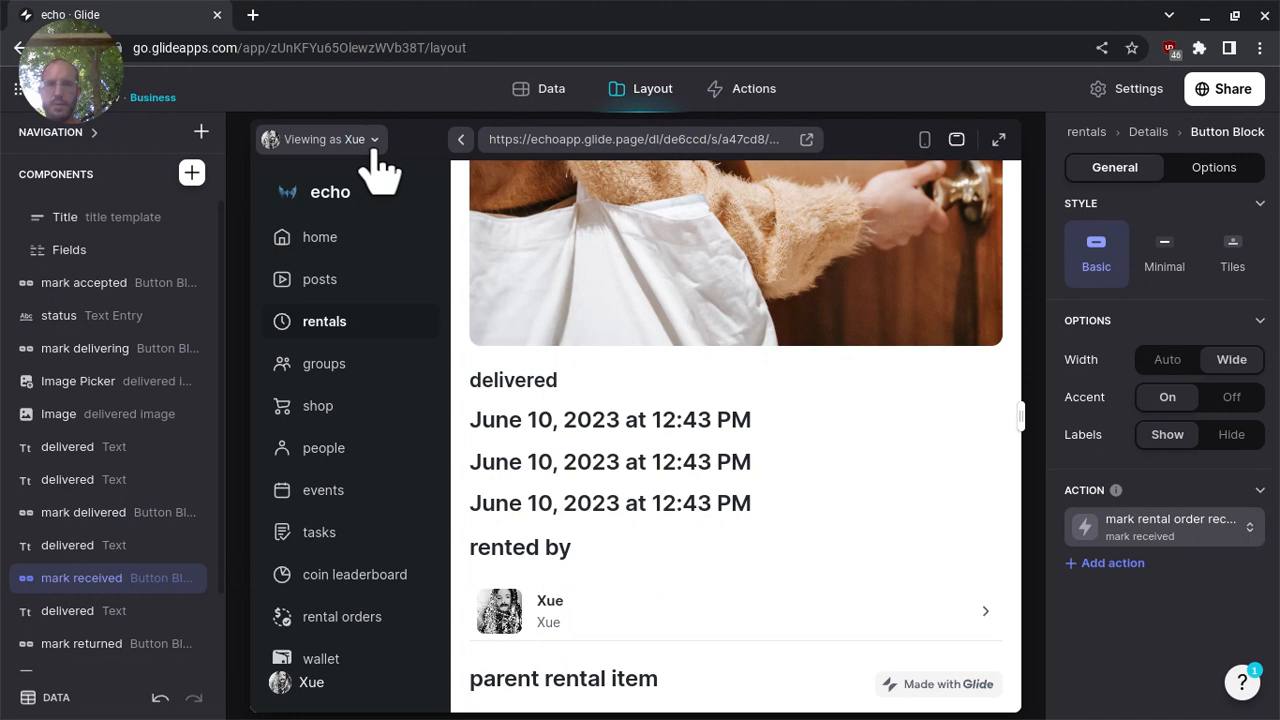
scroll(703, 385, "down", 1)
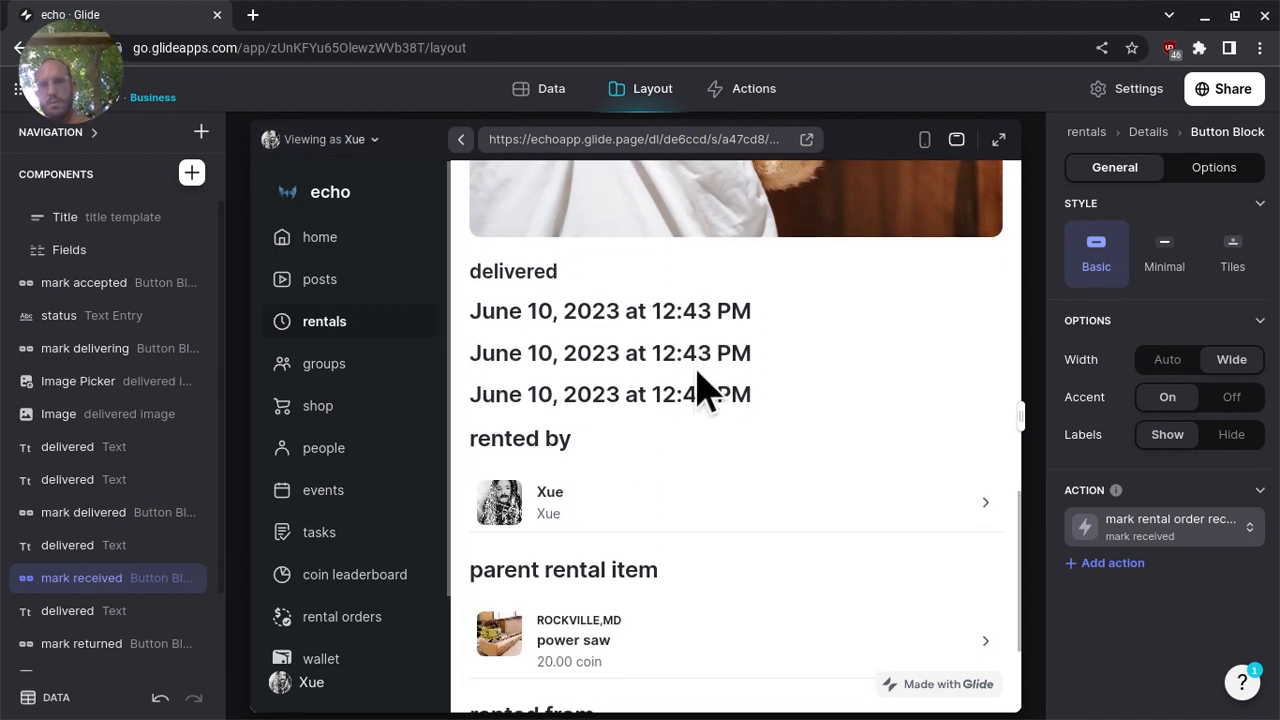
- Check the mark received button's visibility settings and review the order's status dates and delivered texts in the preview
left_click(1215, 168)
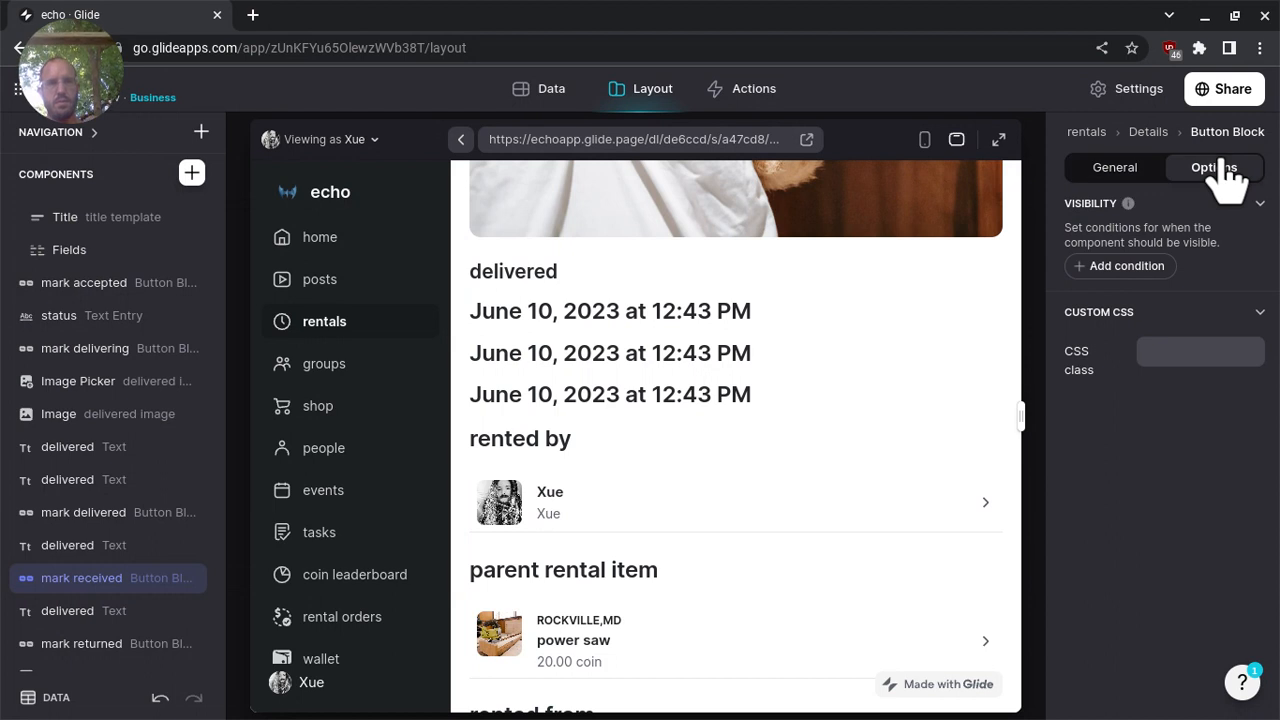
left_click(1118, 172)
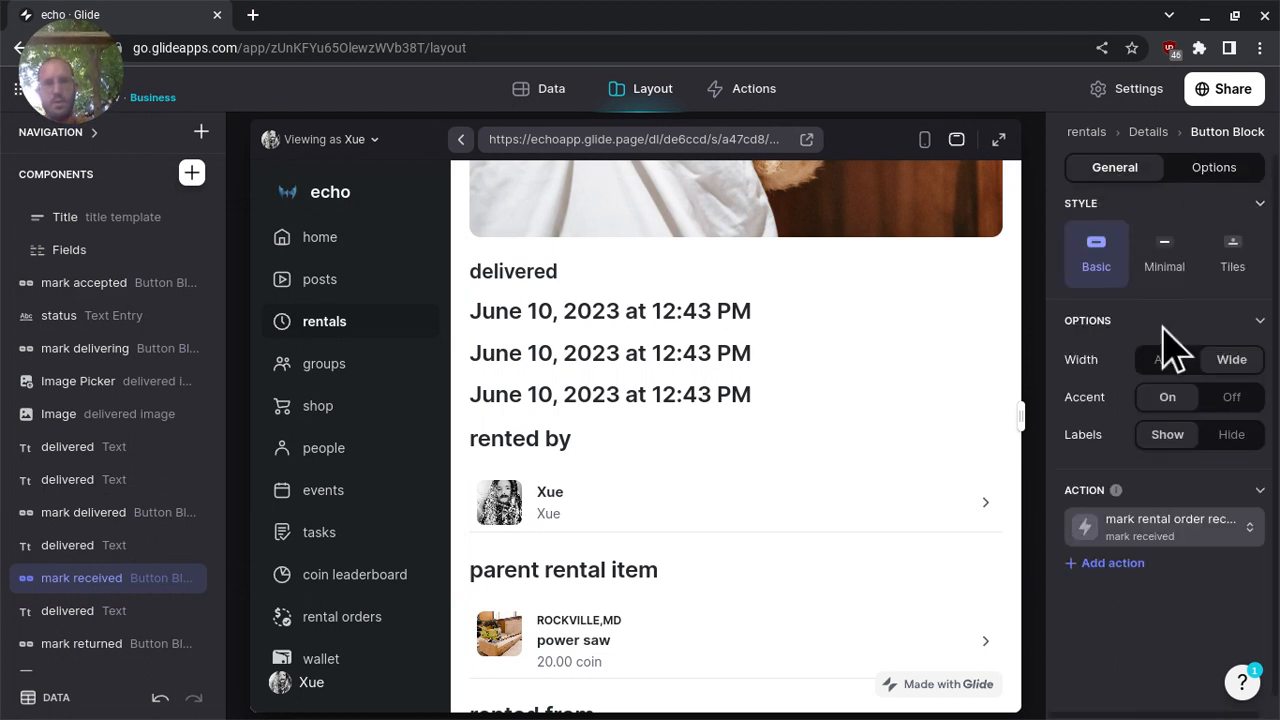
scroll(860, 545, "up", 5)
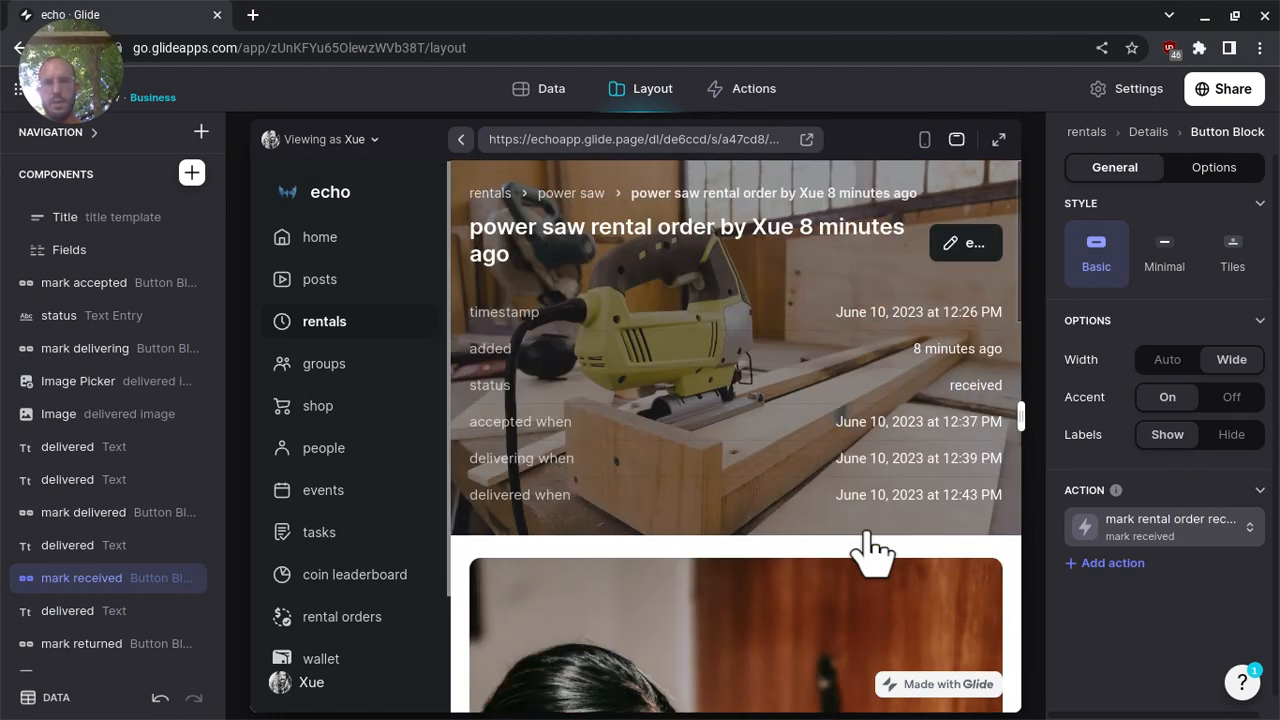
scroll(872, 548, "down", 10)
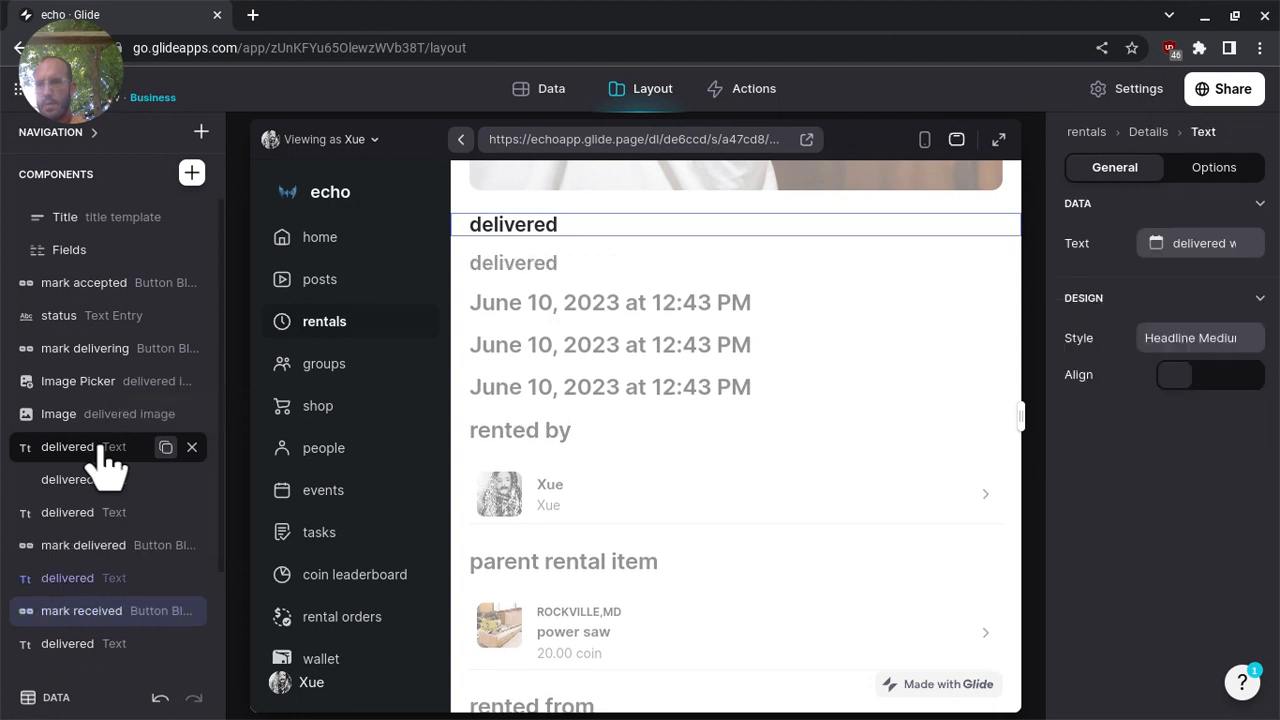
- Place the copied delivered label directly above the date text that follows the mark delivered button and set its text to "received"
left_click_drag(100, 450, 108, 565)
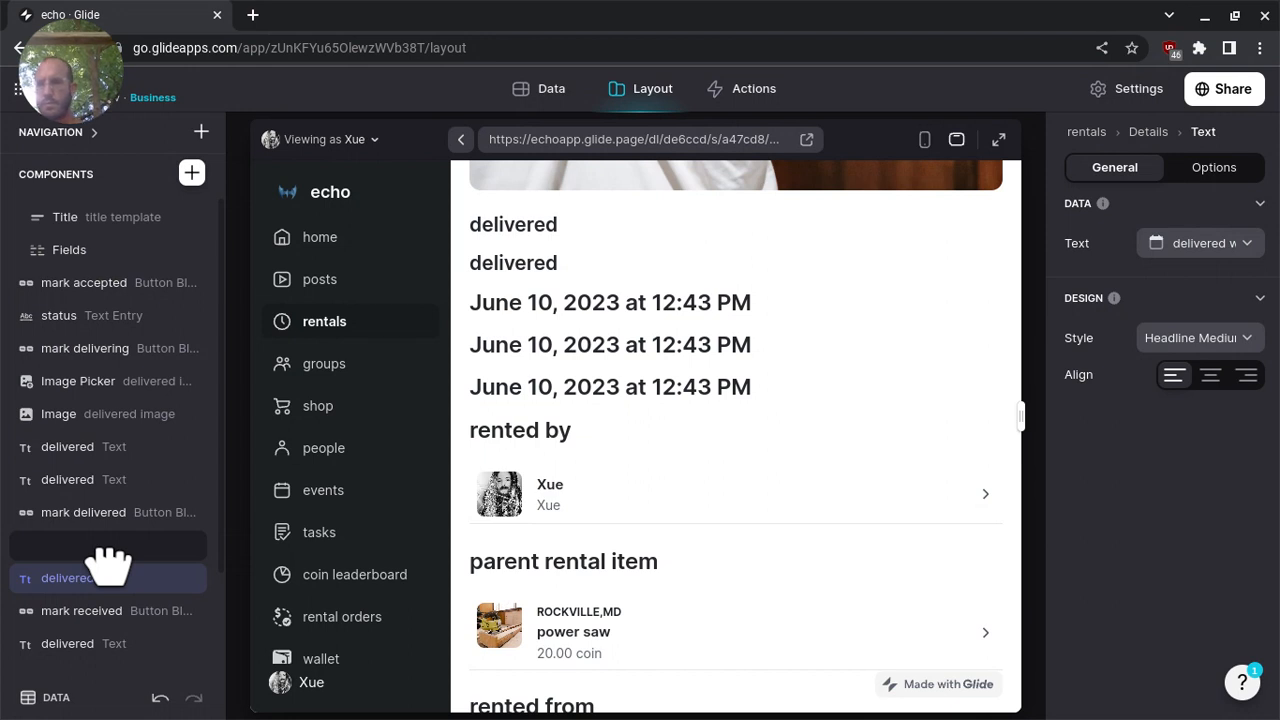
left_click_drag(108, 565, 106, 565)
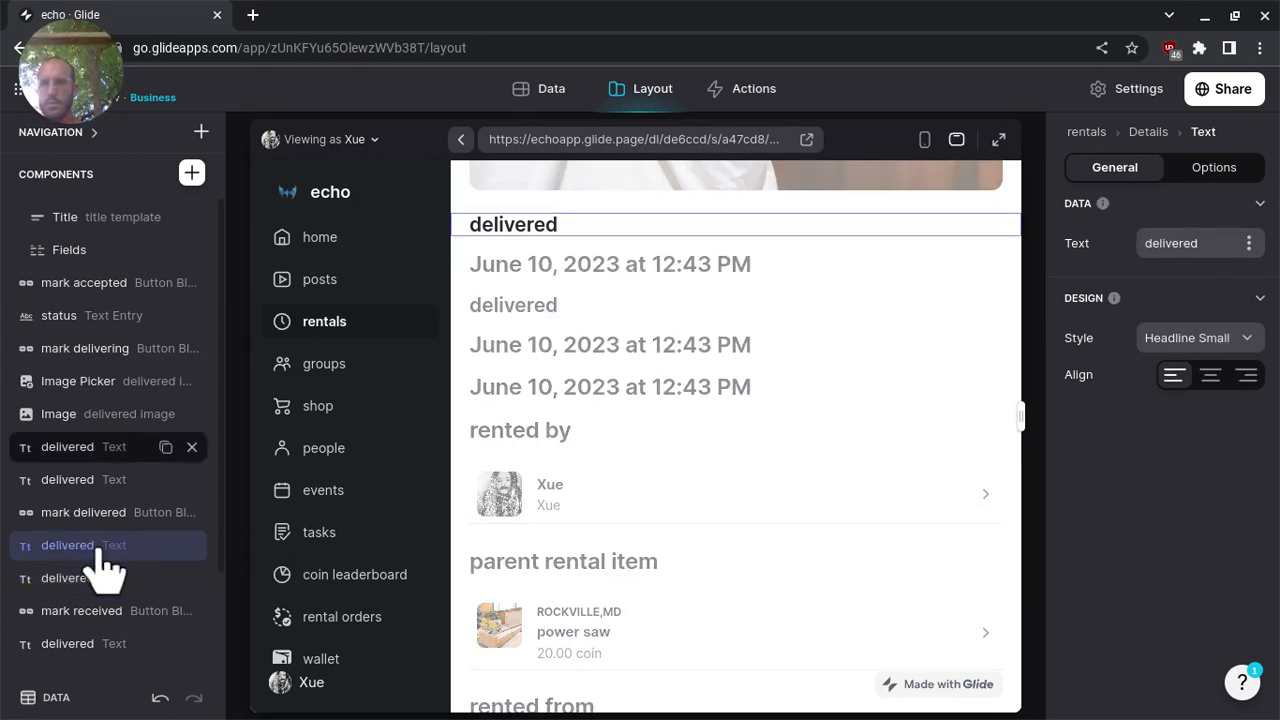
double_click(1196, 243)
type("received")
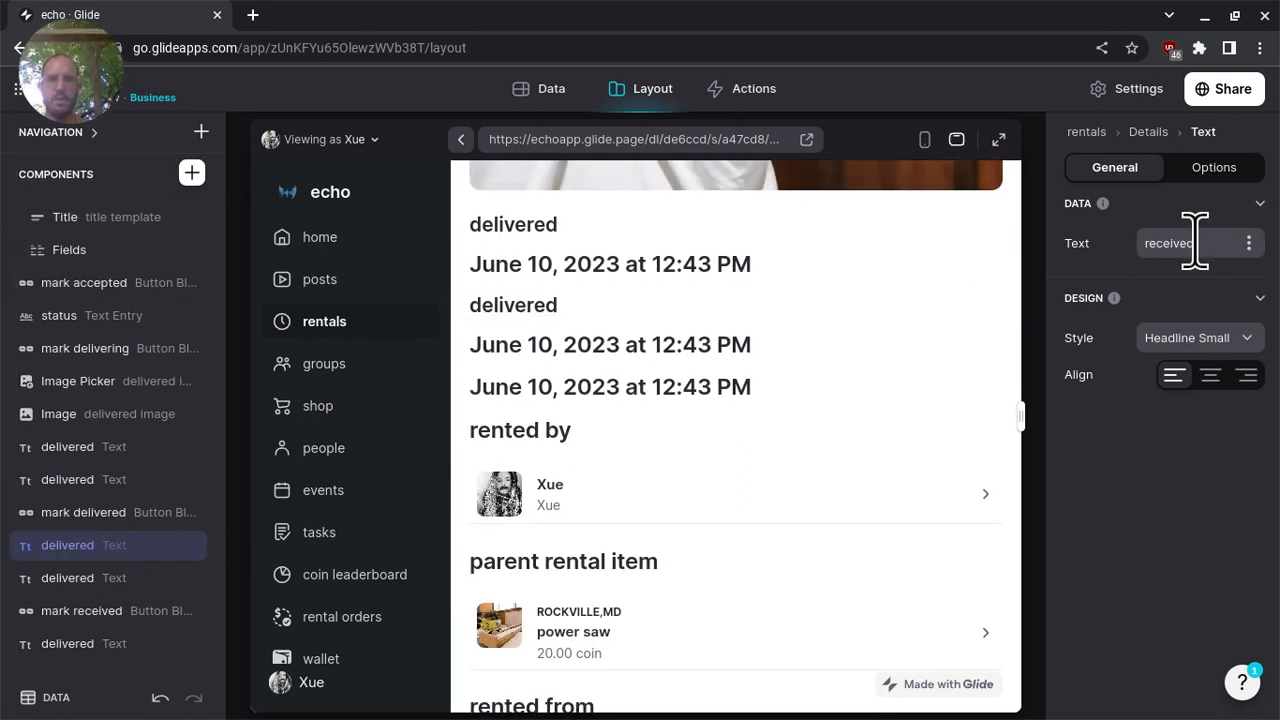
key("Return")
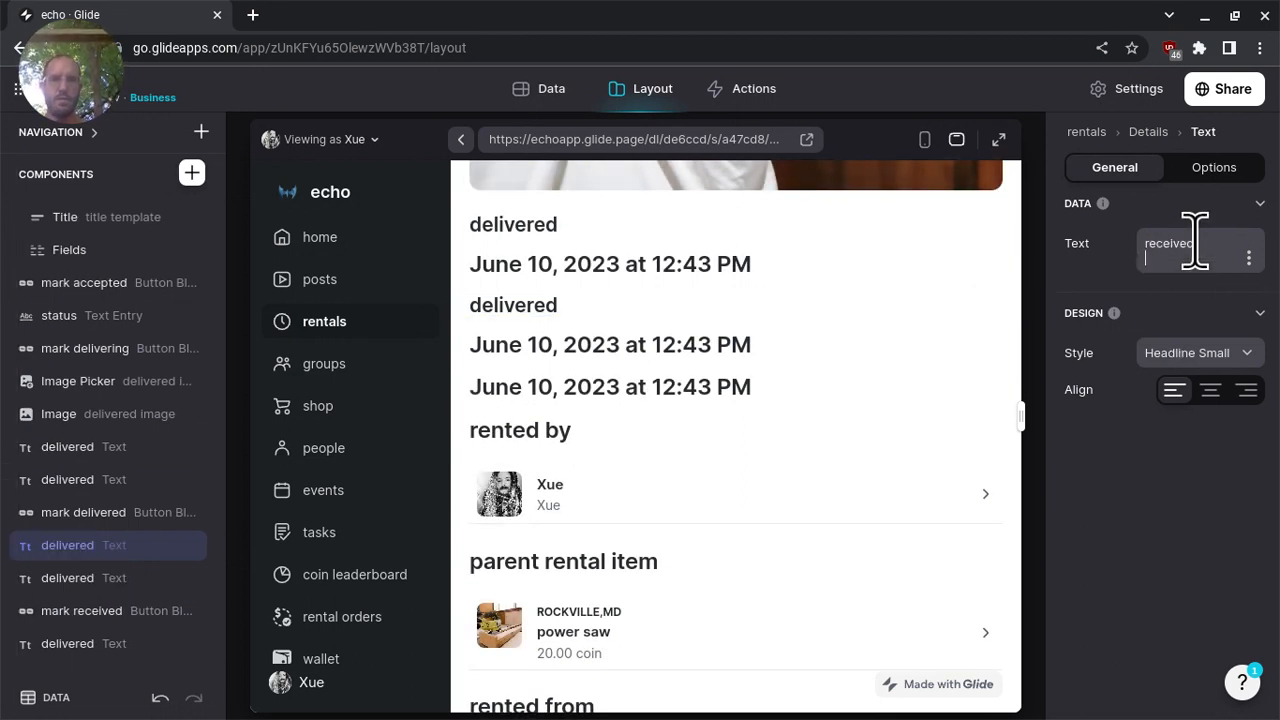
left_click(647, 384)
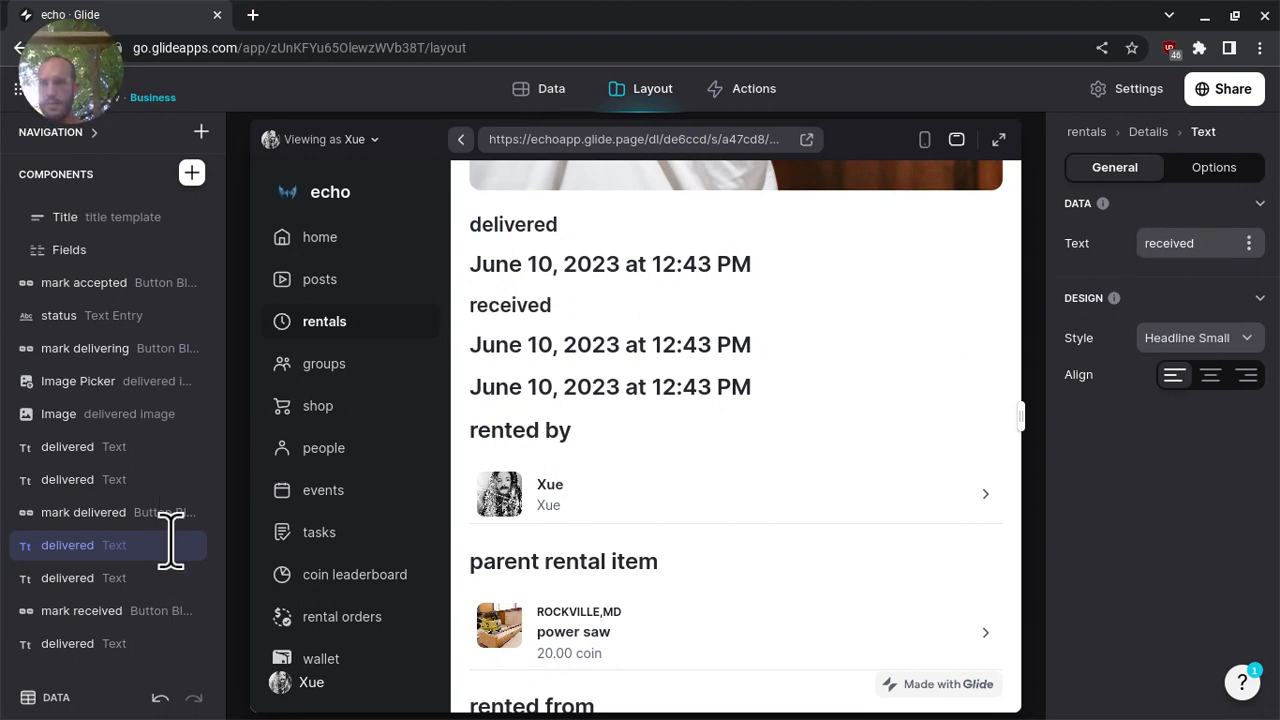
- Duplicate the label reading "received" and rename the copied component "received"
mouse_move(168, 548)
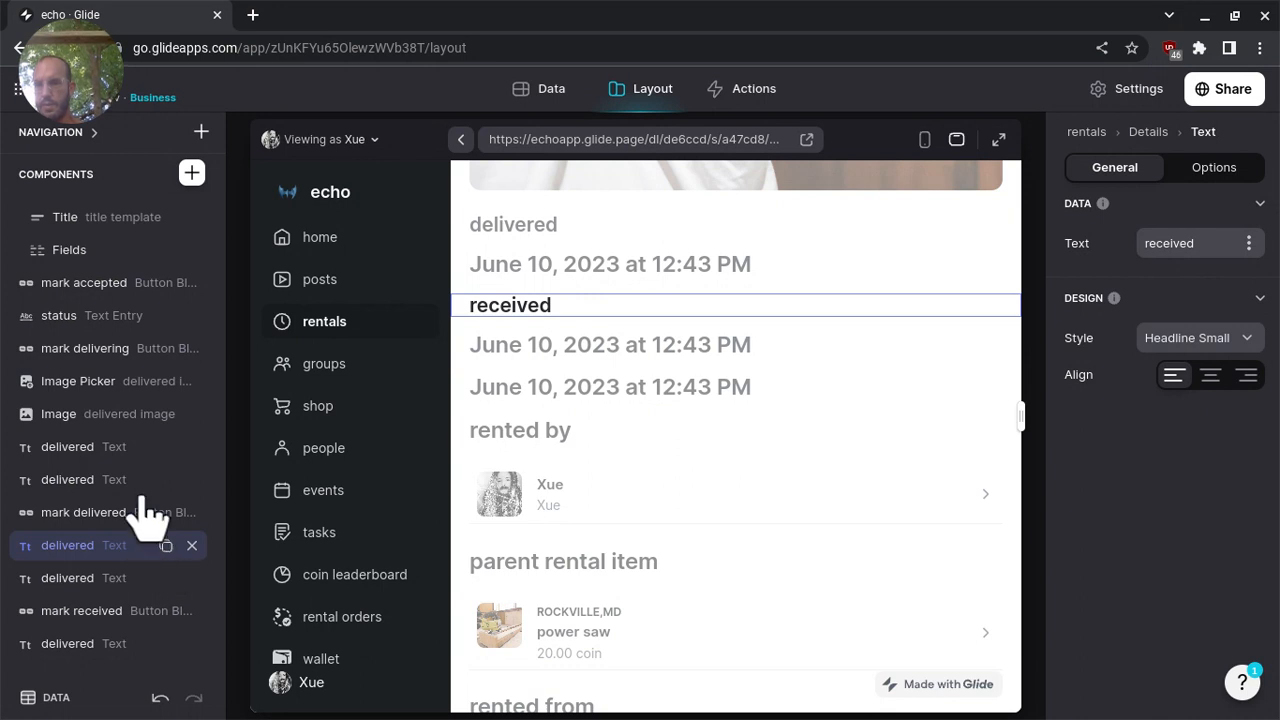
scroll(109, 475, "down", 1)
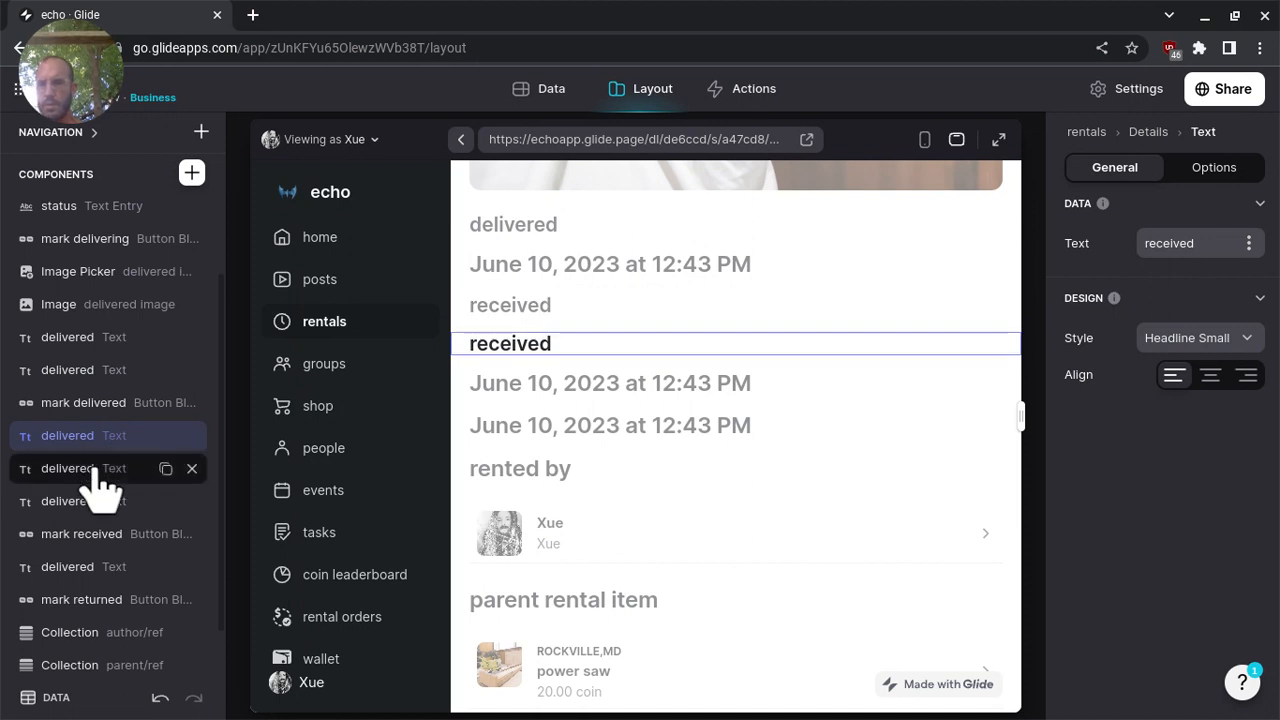
double_click(97, 468)
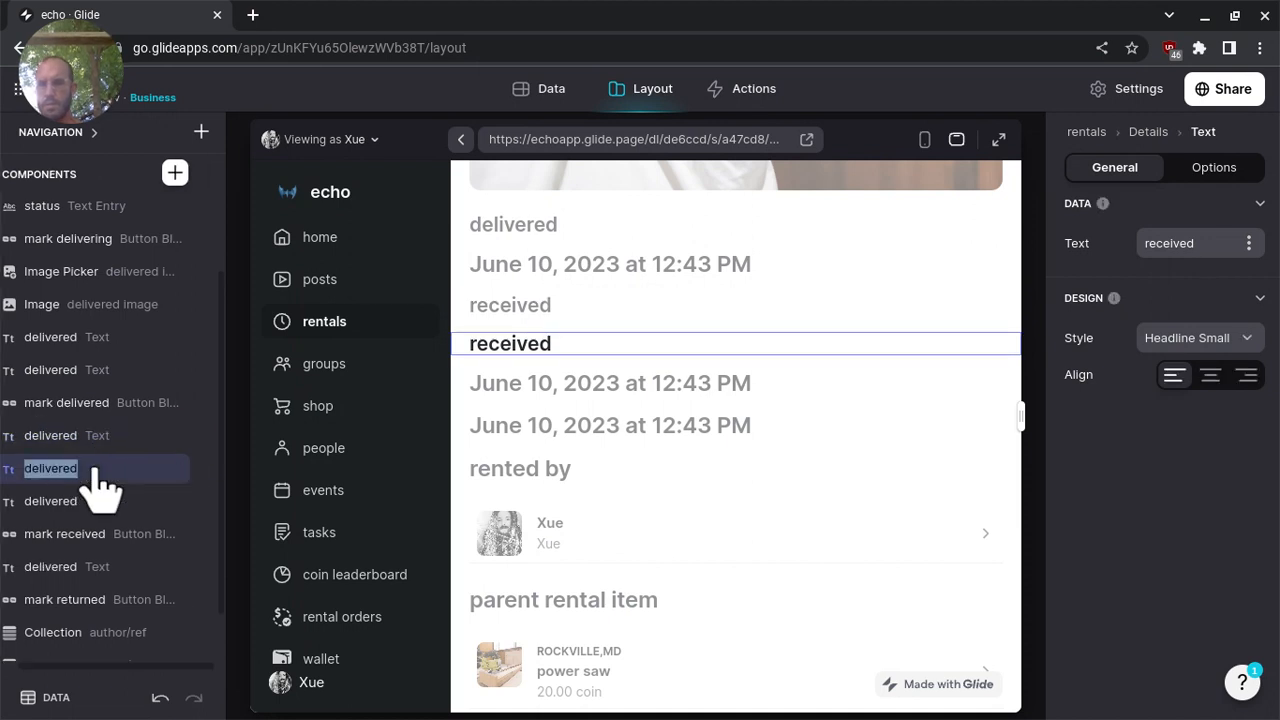
type("received")
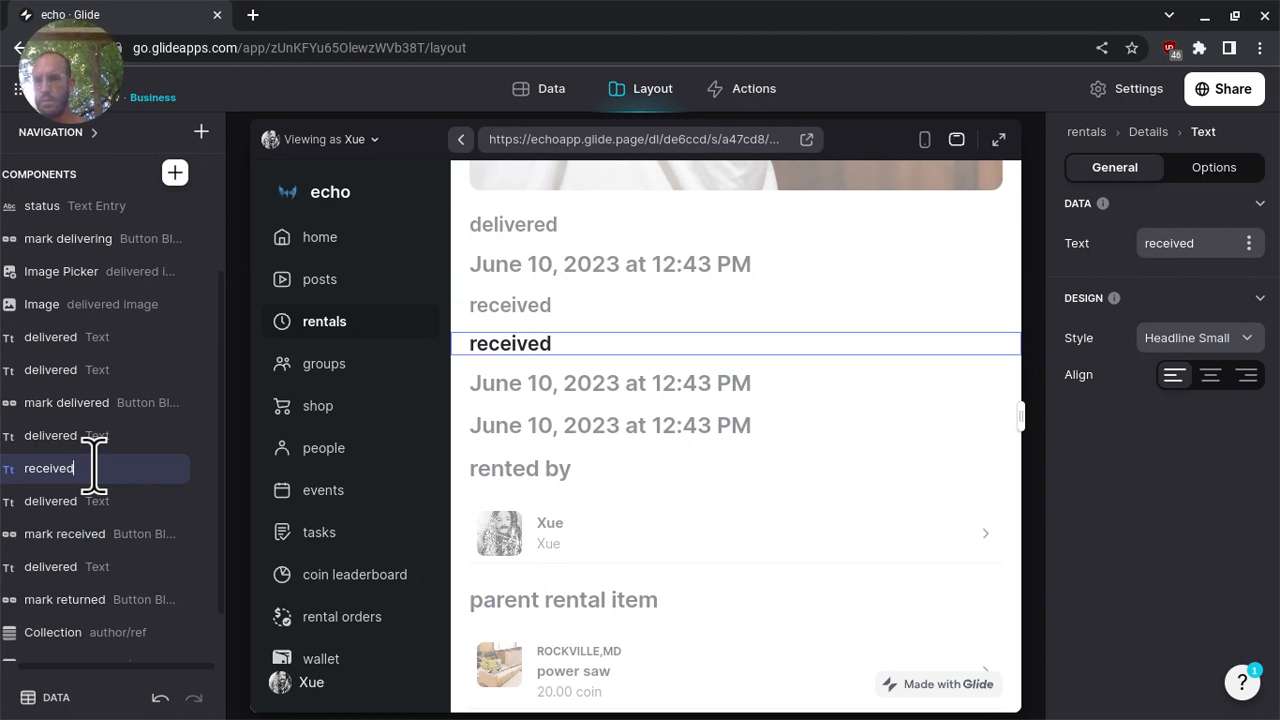
key("Return")
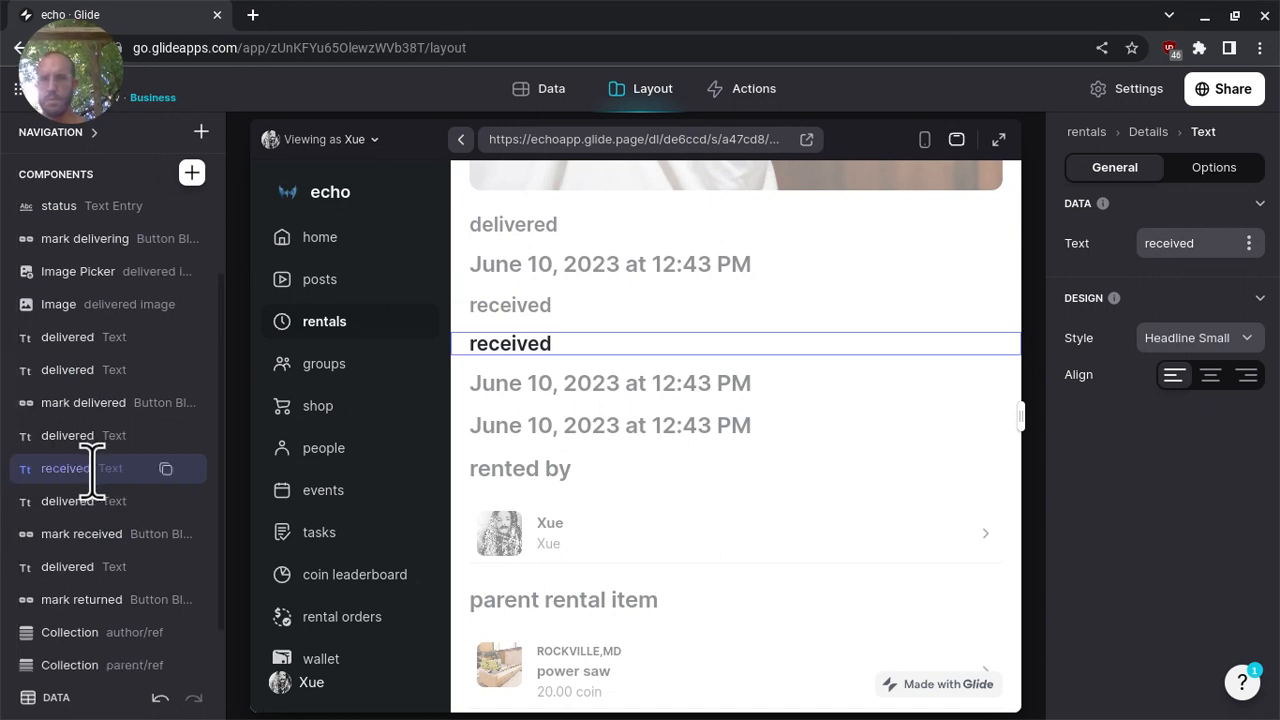
- Look through the columns available as the data source for the date text below the mark received button
scroll(92, 468, "down", 1)
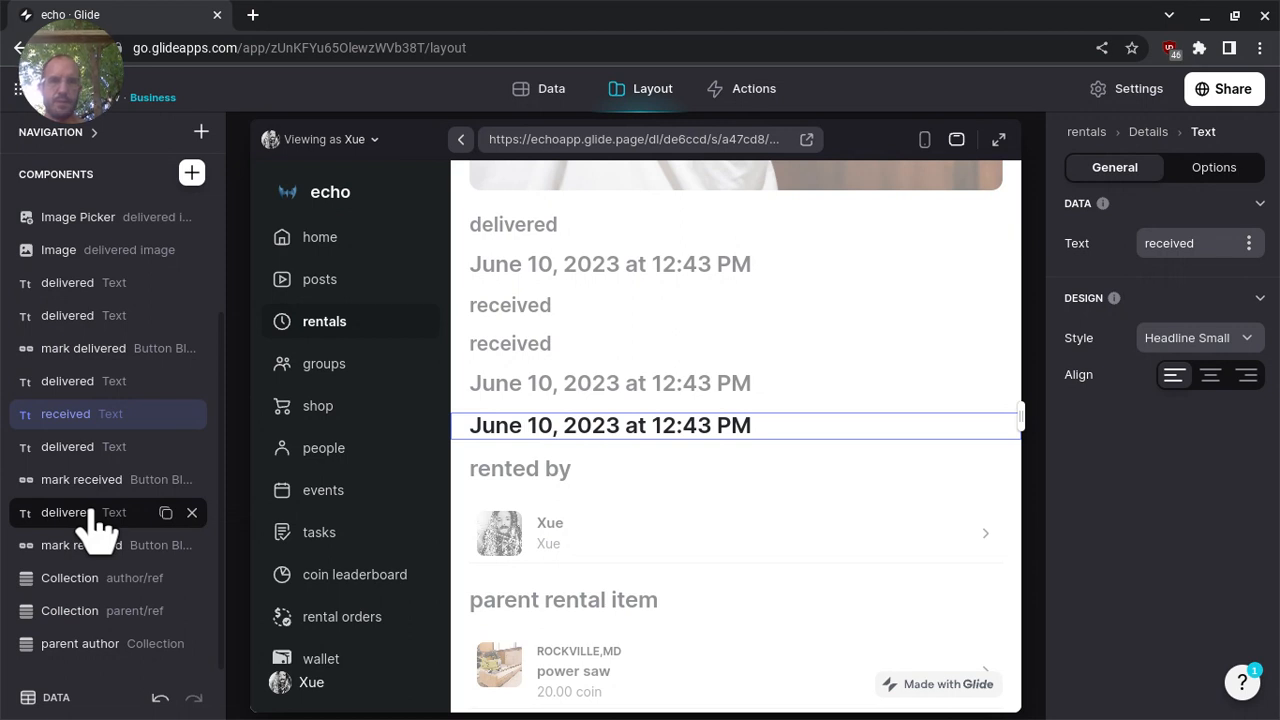
left_click(89, 512)
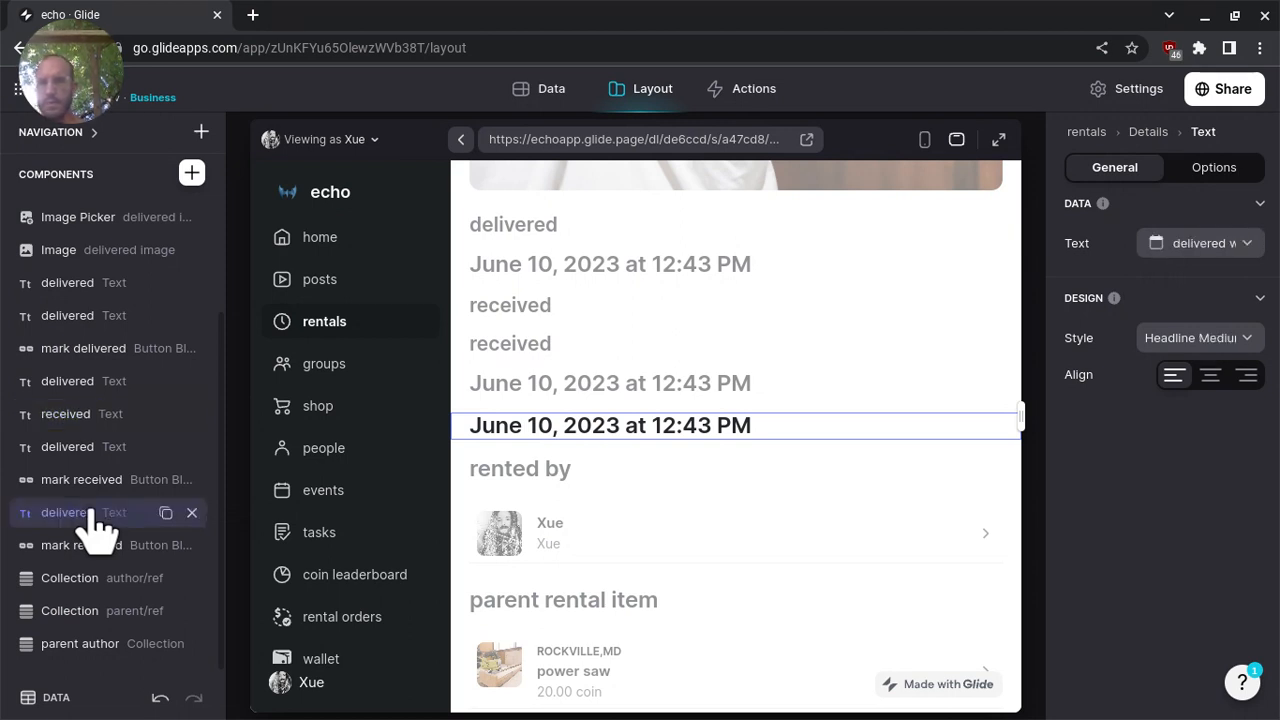
left_click(1220, 255)
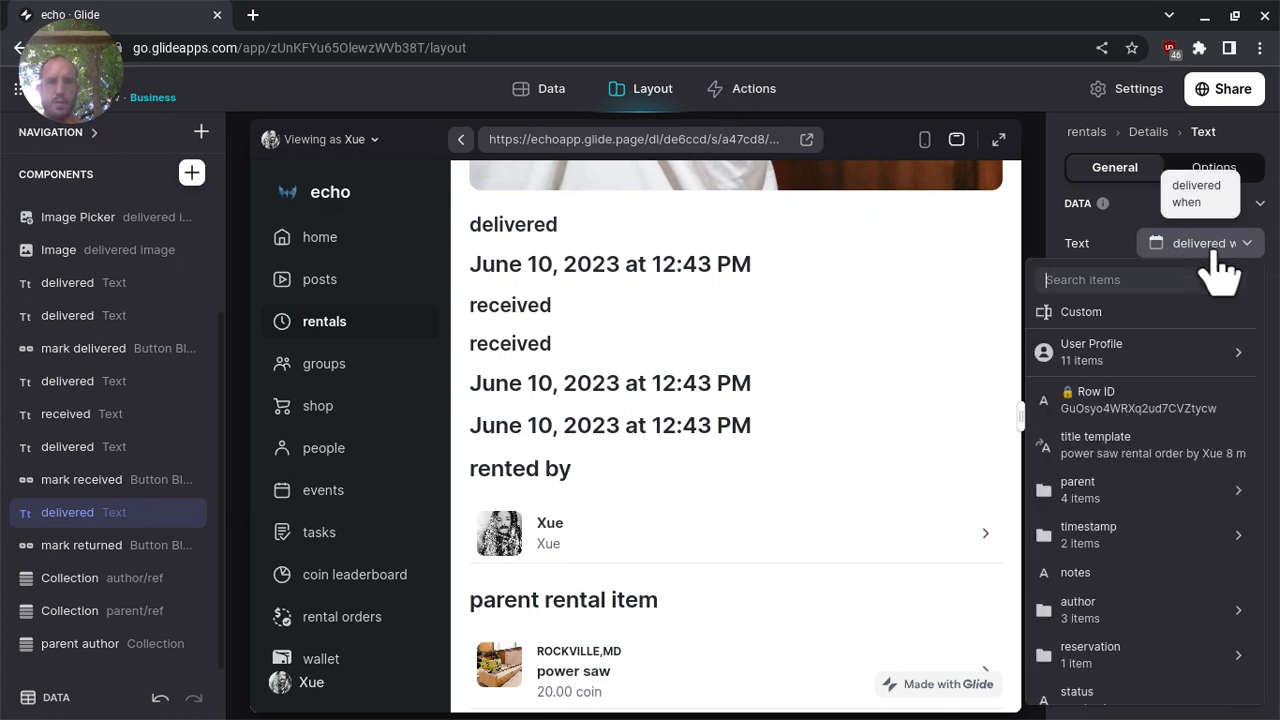
scroll(1170, 366, "down", 3)
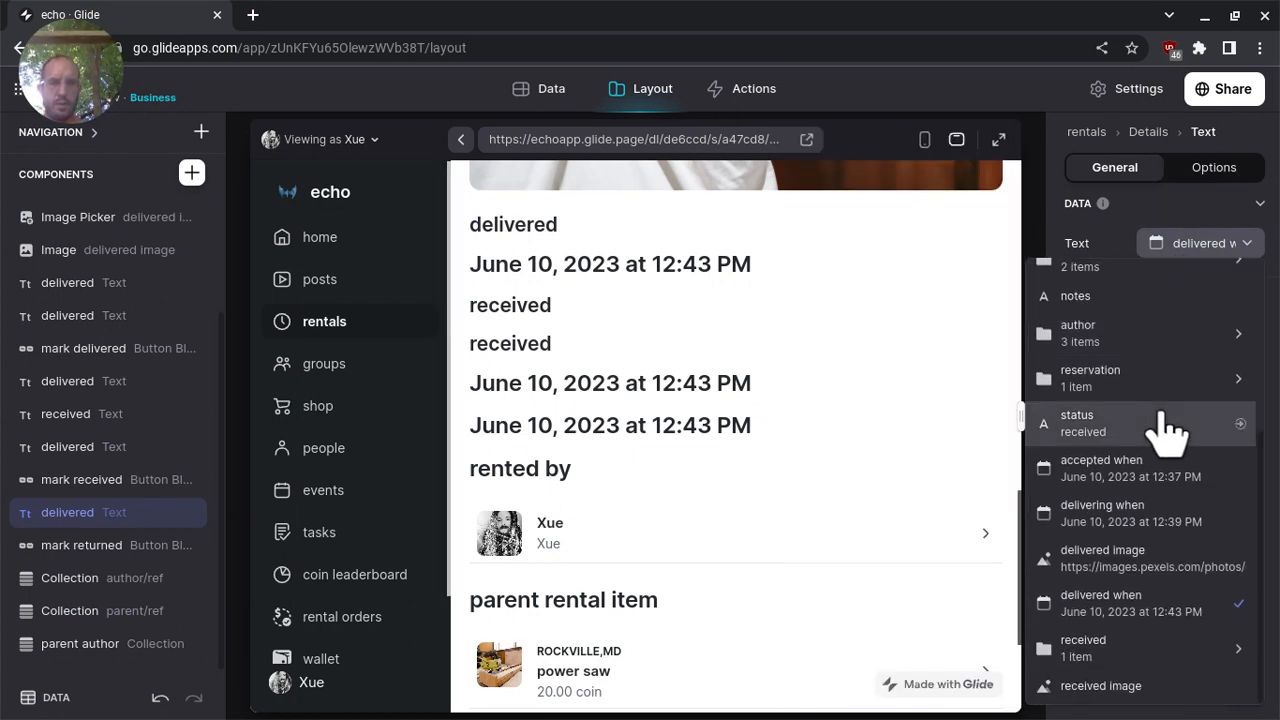
- In the rental orders data table, duplicate the received/when column and name the copy "returned when"
left_click(537, 92)
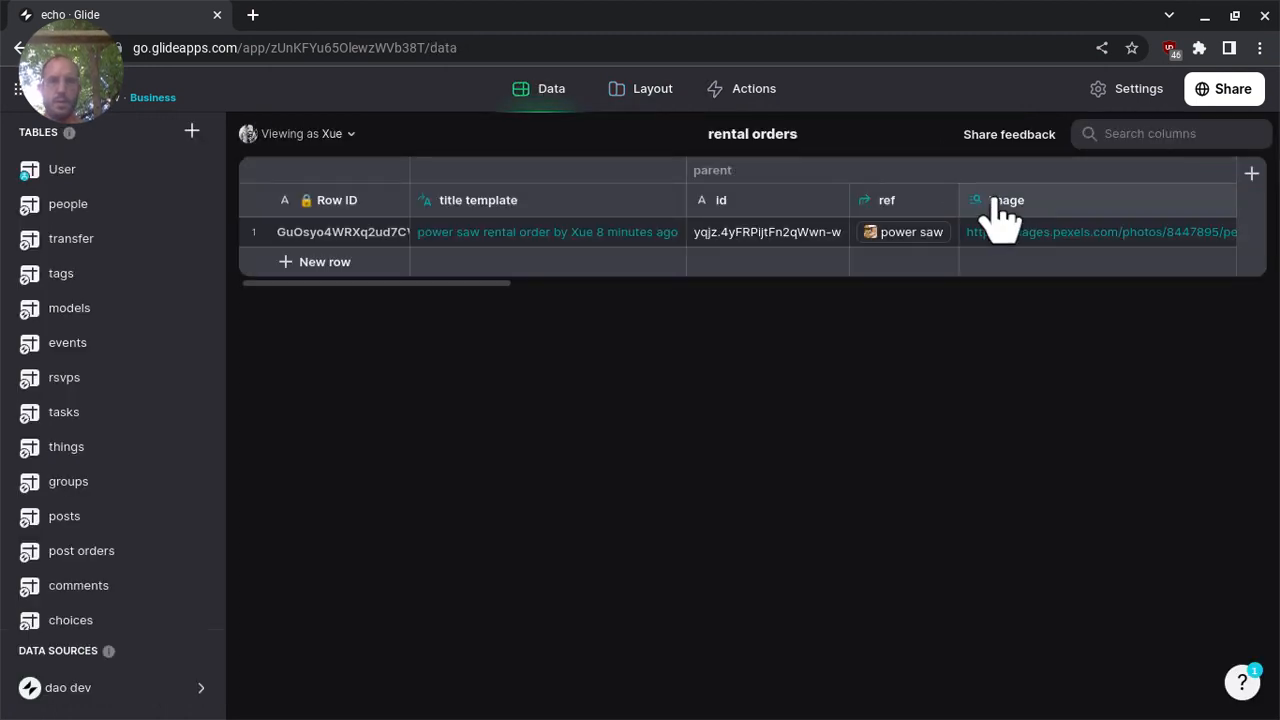
scroll(1005, 220, "right", 15)
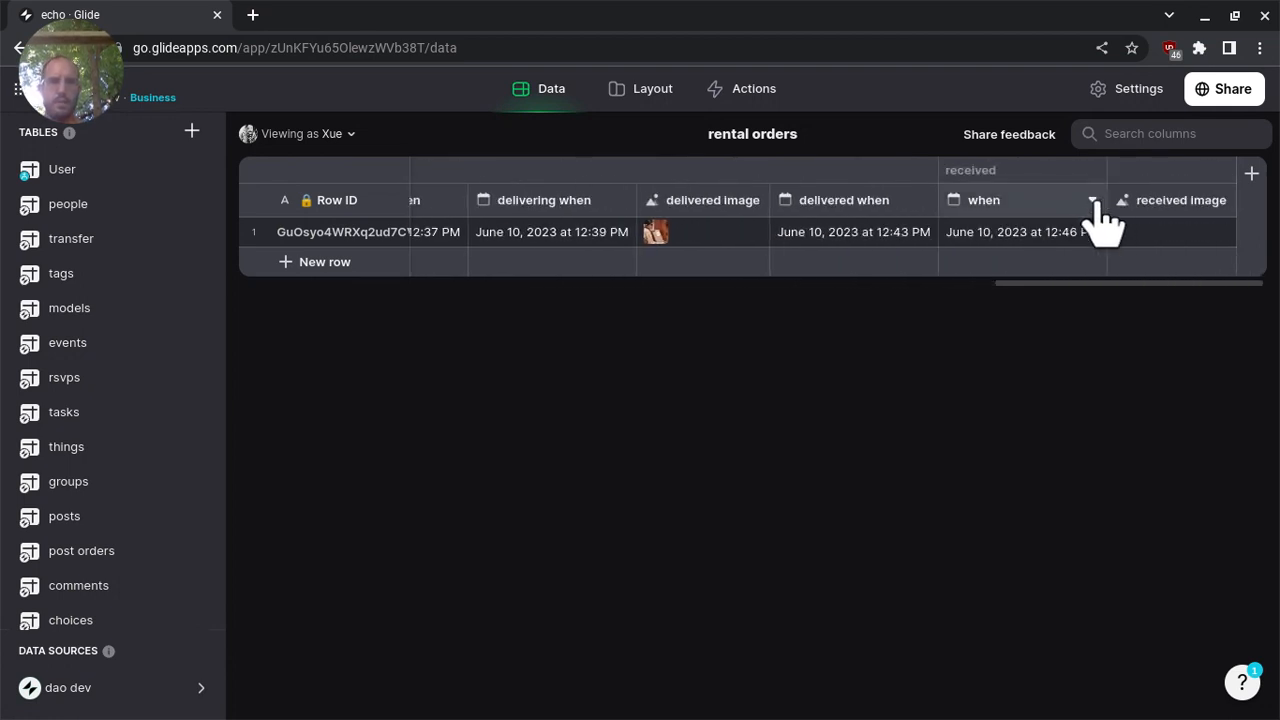
left_click(1093, 201)
left_click(1004, 264)
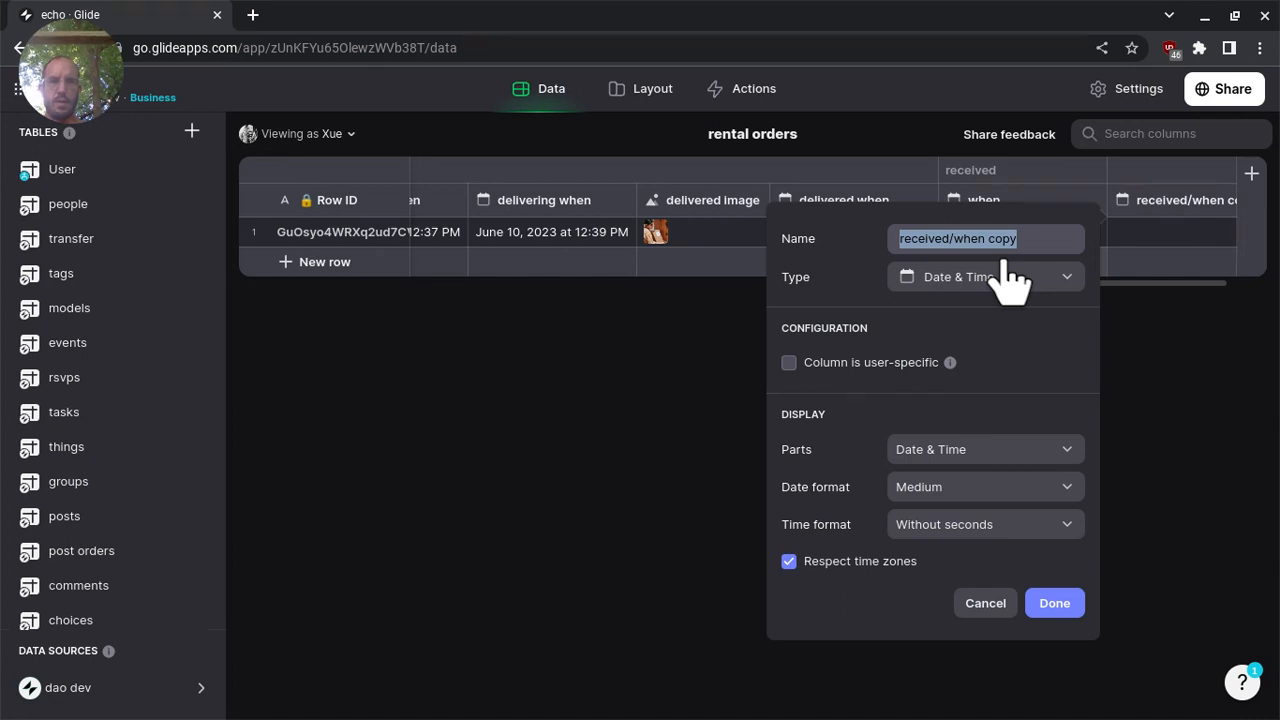
key("Right")
key("ctrl+Left")
key("ctrl+Left")
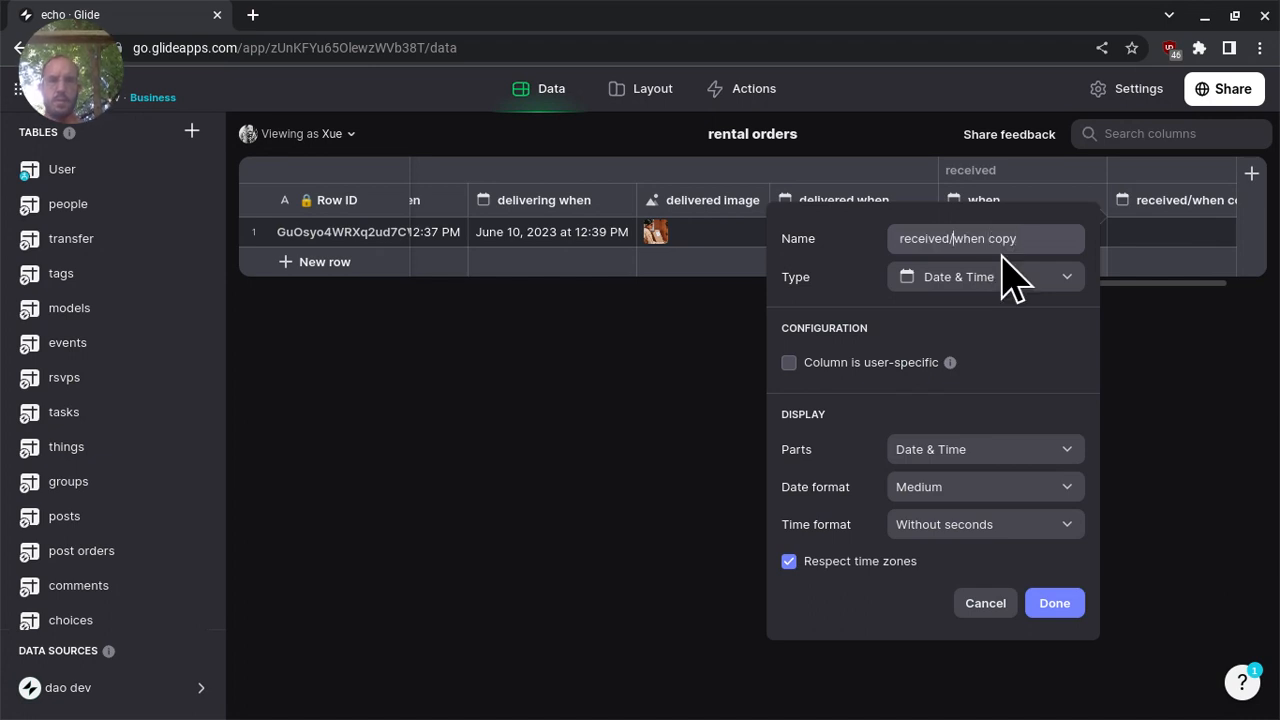
key("ctrl+BackSpace")
type("retu")
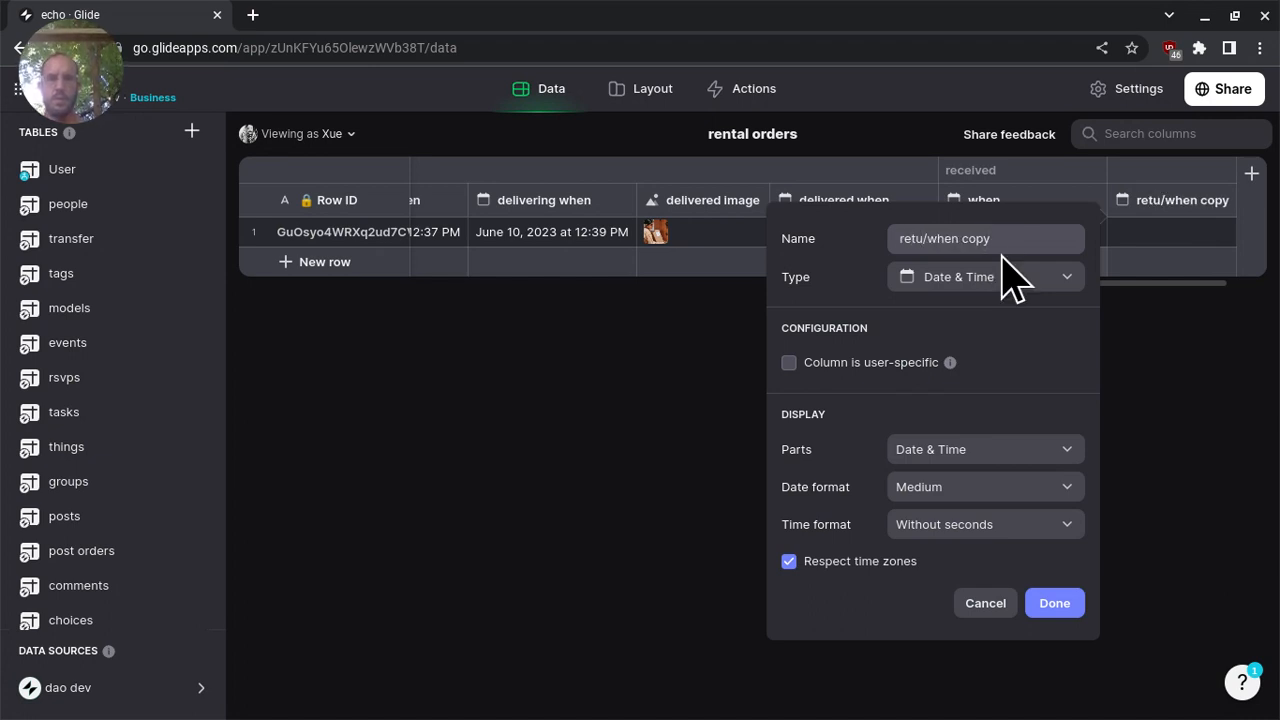
type("rned")
key("shift+Right")
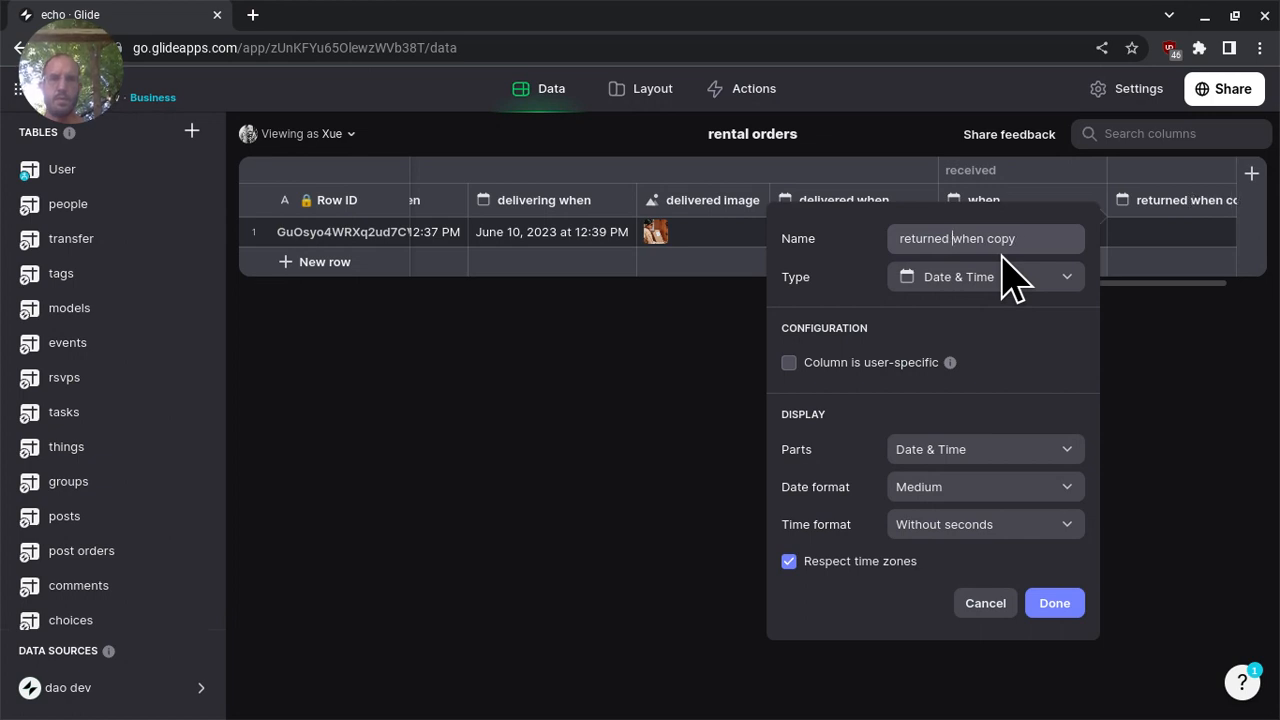
key("ctrl+BackSpace")
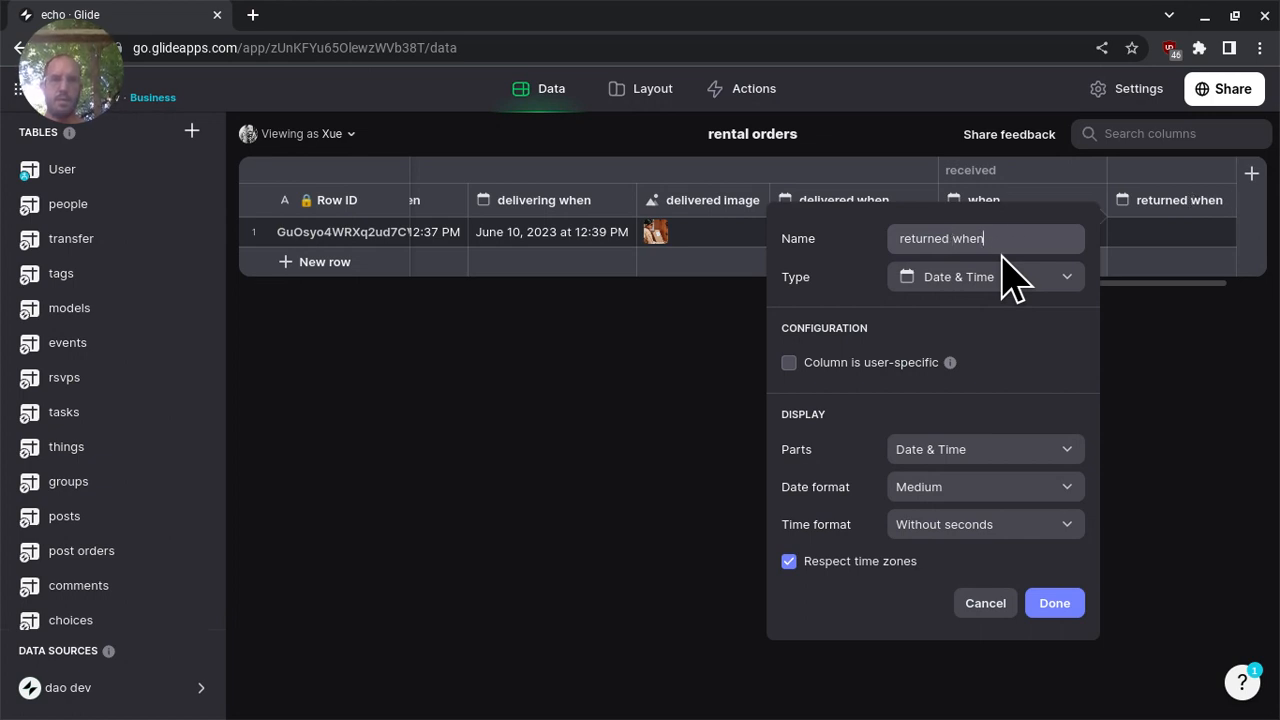
left_click(1055, 604)
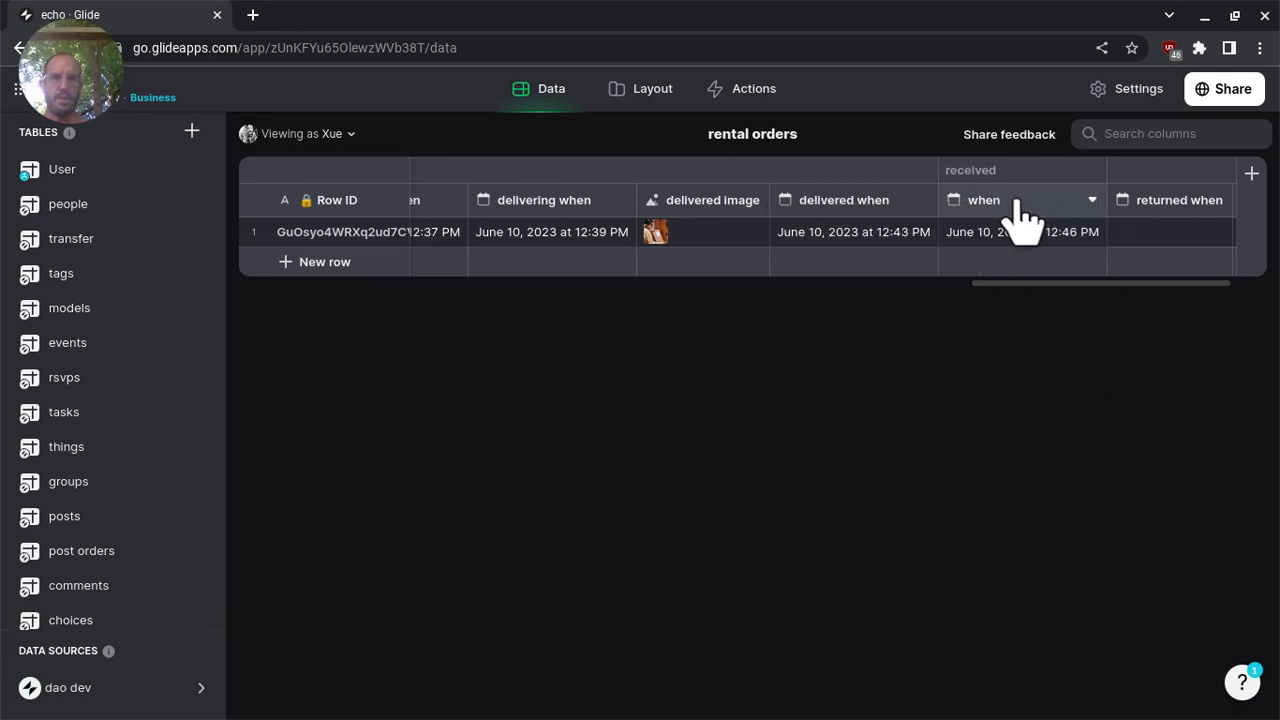
- Rename the received/when column to "received when" and move the returned when column after the received image column
left_click(1025, 212)
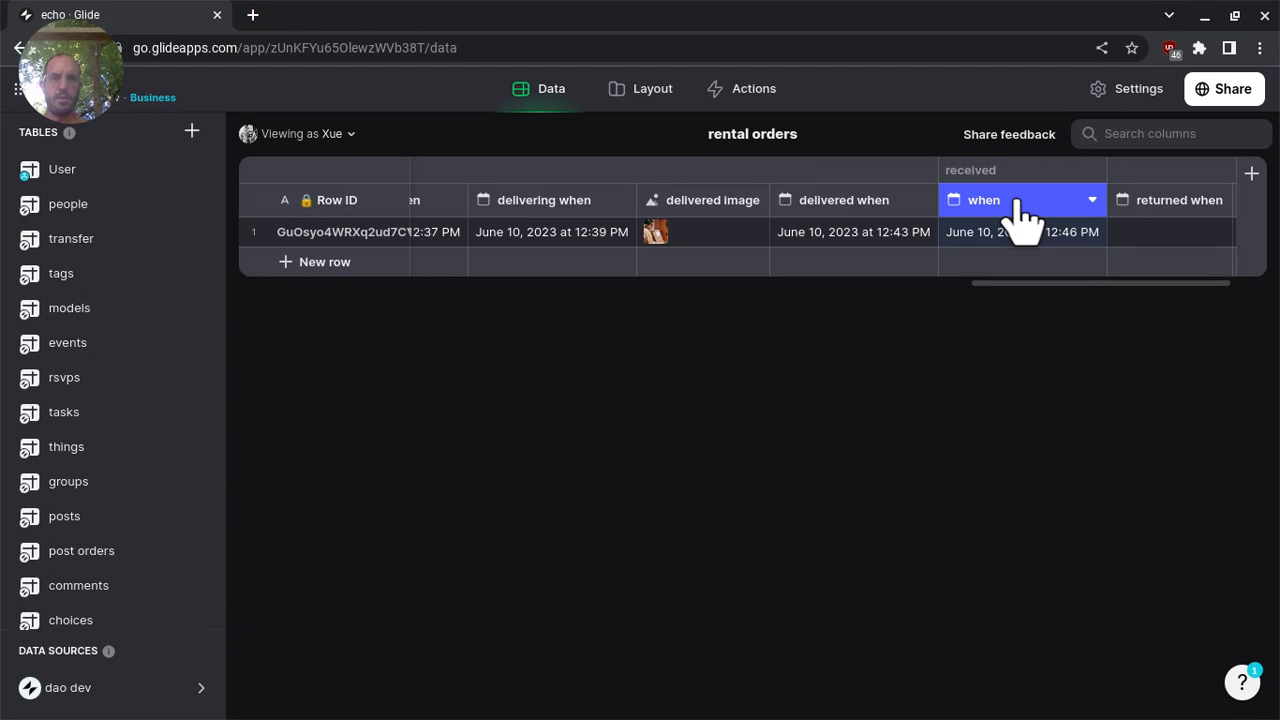
left_click(1025, 212)
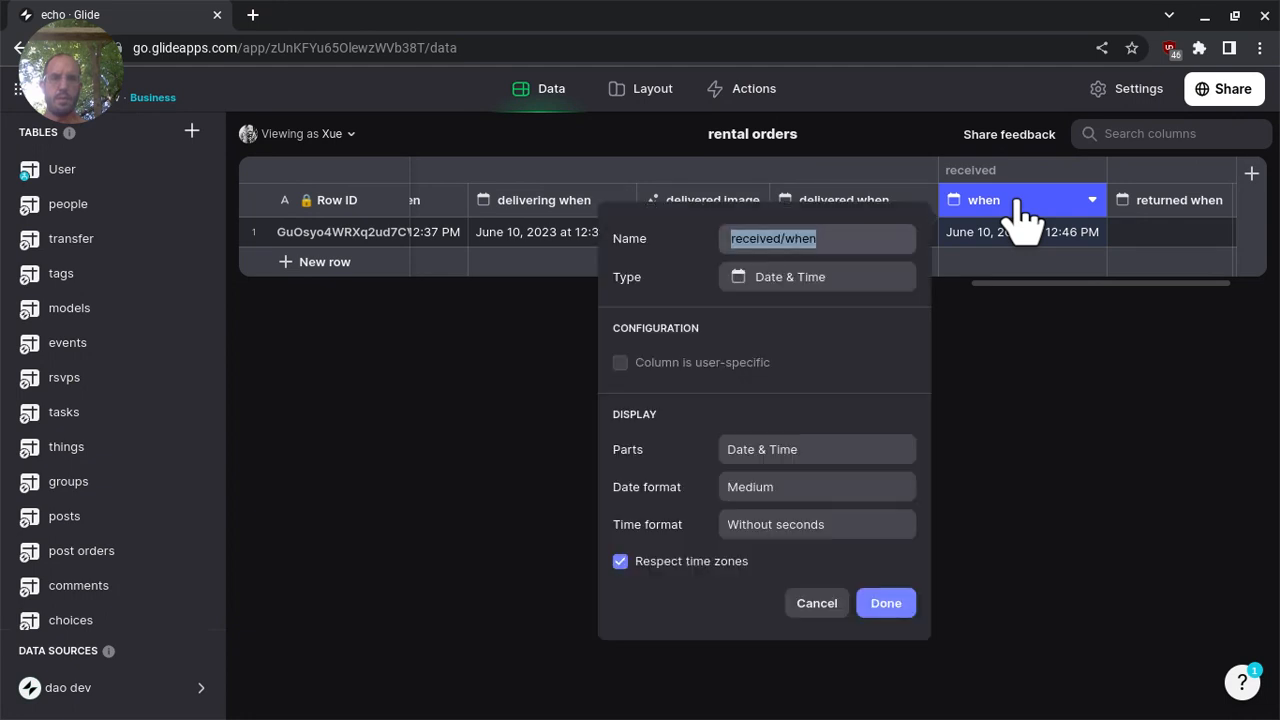
left_click(789, 238)
key("BackSpace")
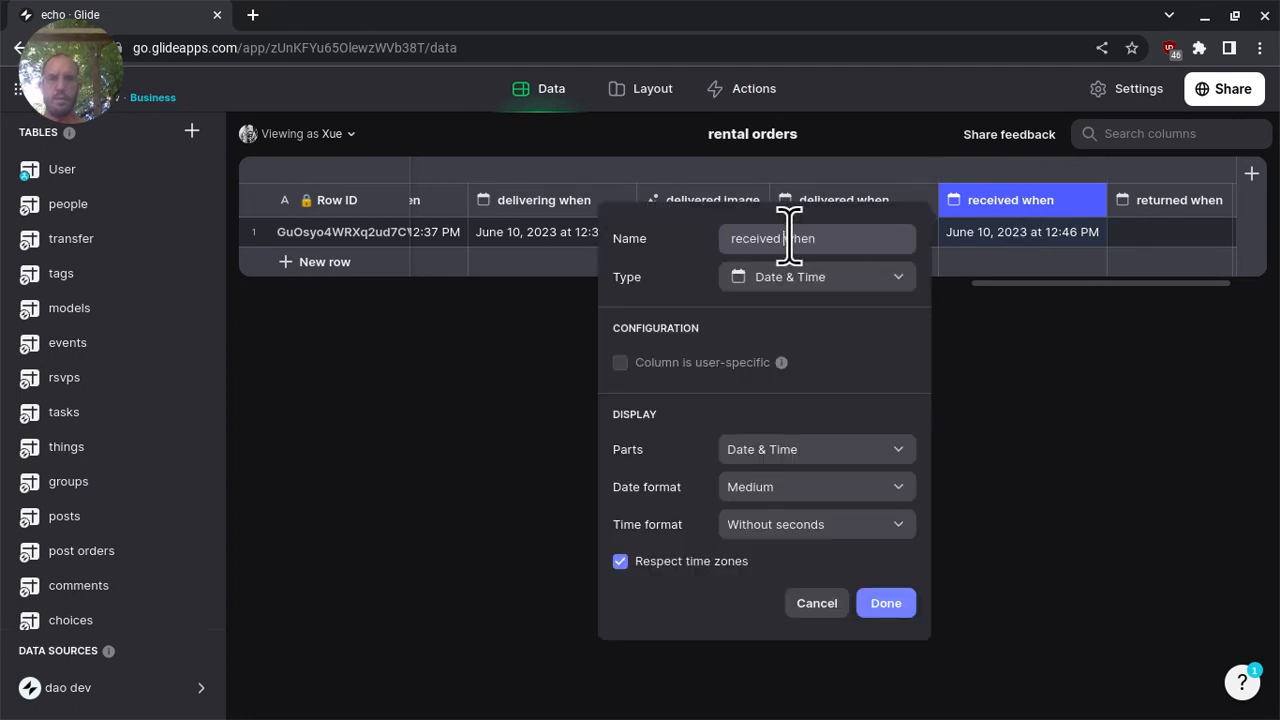
left_click(886, 603)
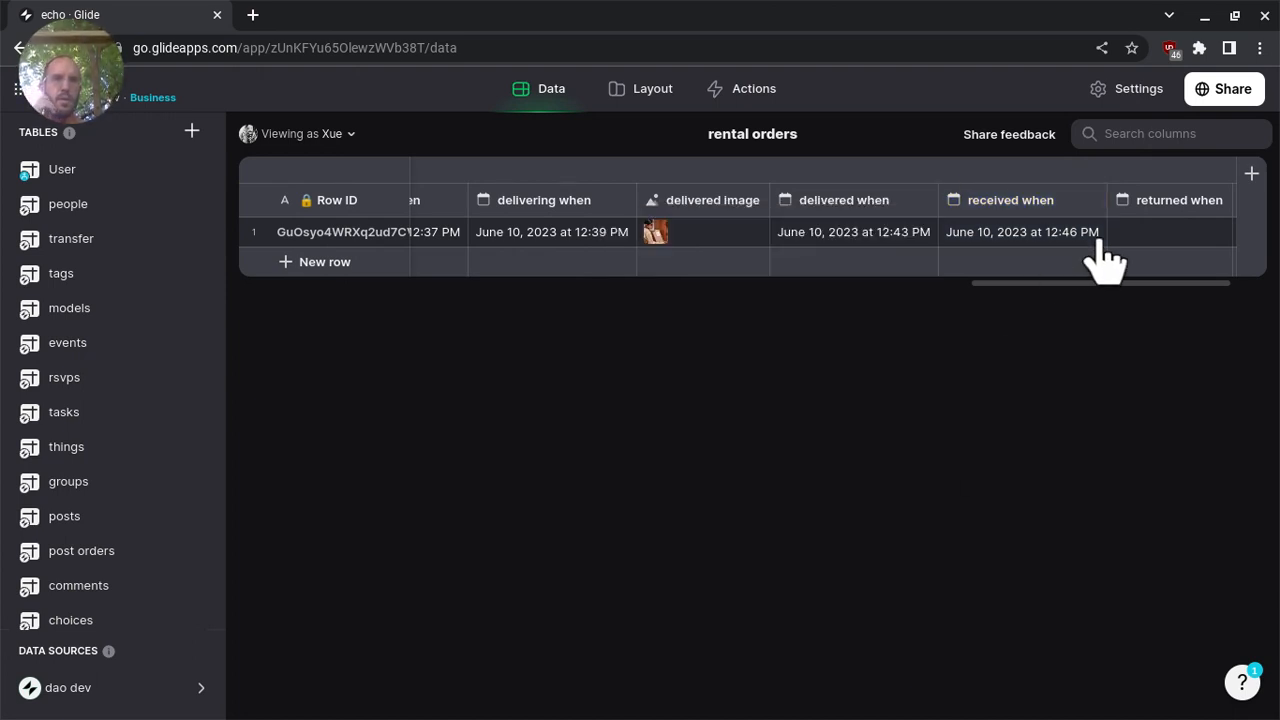
left_click(1176, 208)
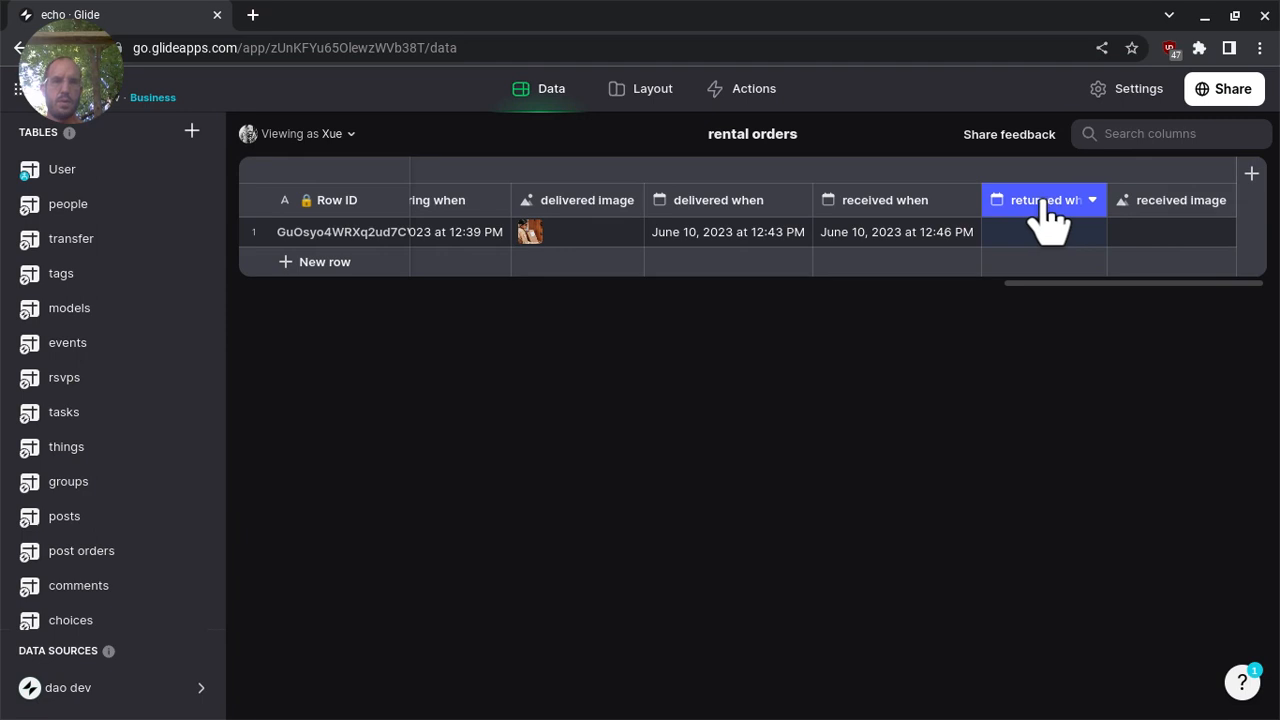
left_click_drag(1040, 215, 1158, 212)
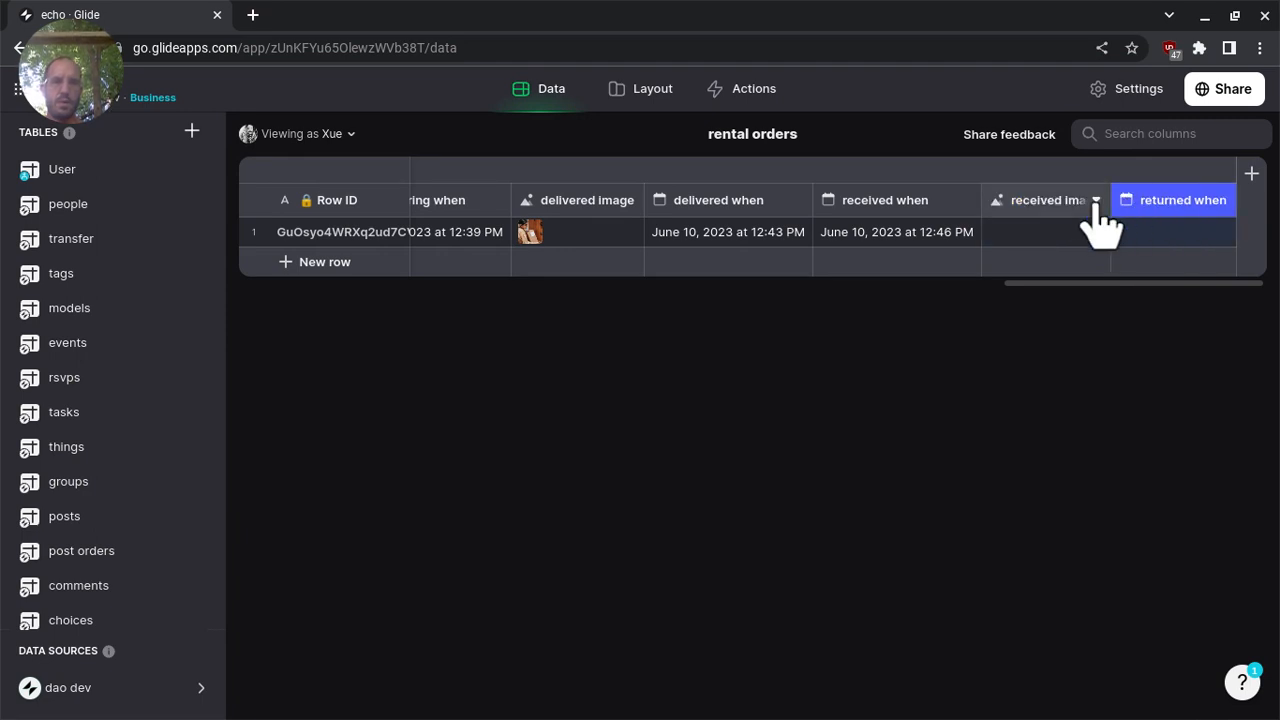
- In the rental orders table, duplicate the received image column and name the copy "returned image"
left_click(1018, 208)
left_click(1022, 264)
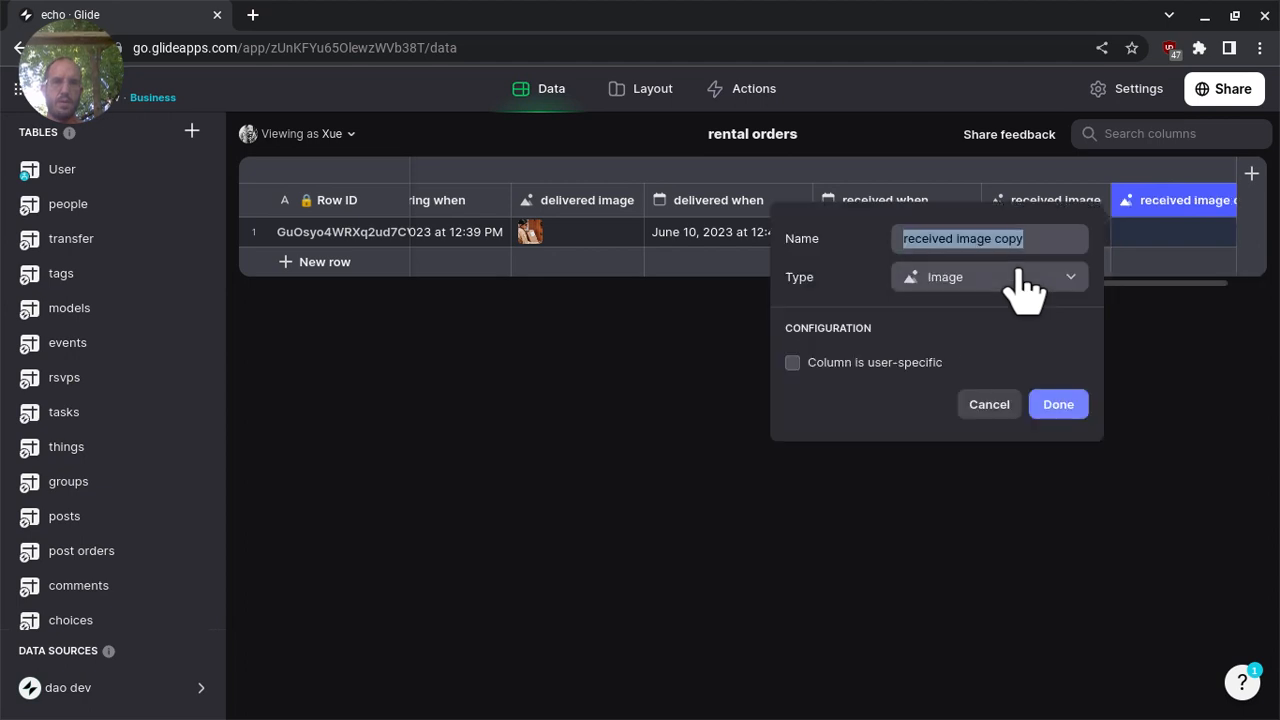
double_click(940, 239)
type("returned")
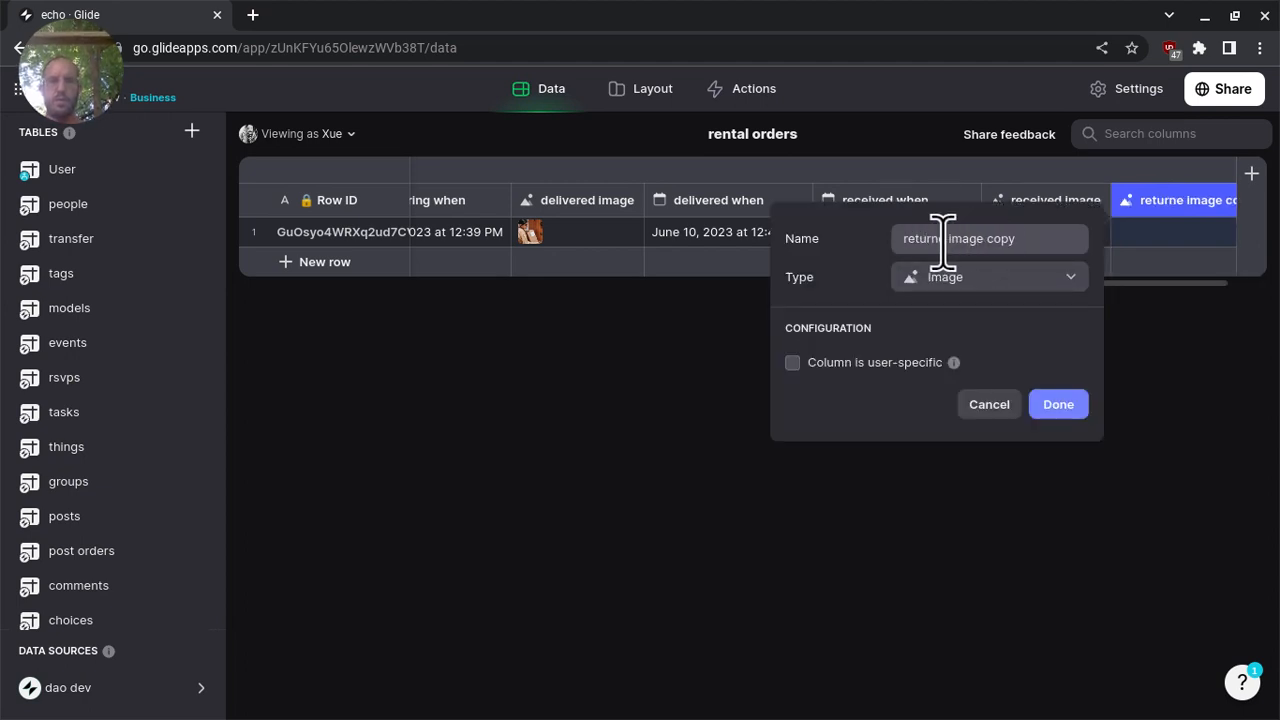
key("End")
key("BackSpace")
key("BackSpace")
key("BackSpace")
key("BackSpace")
key("BackSpace")
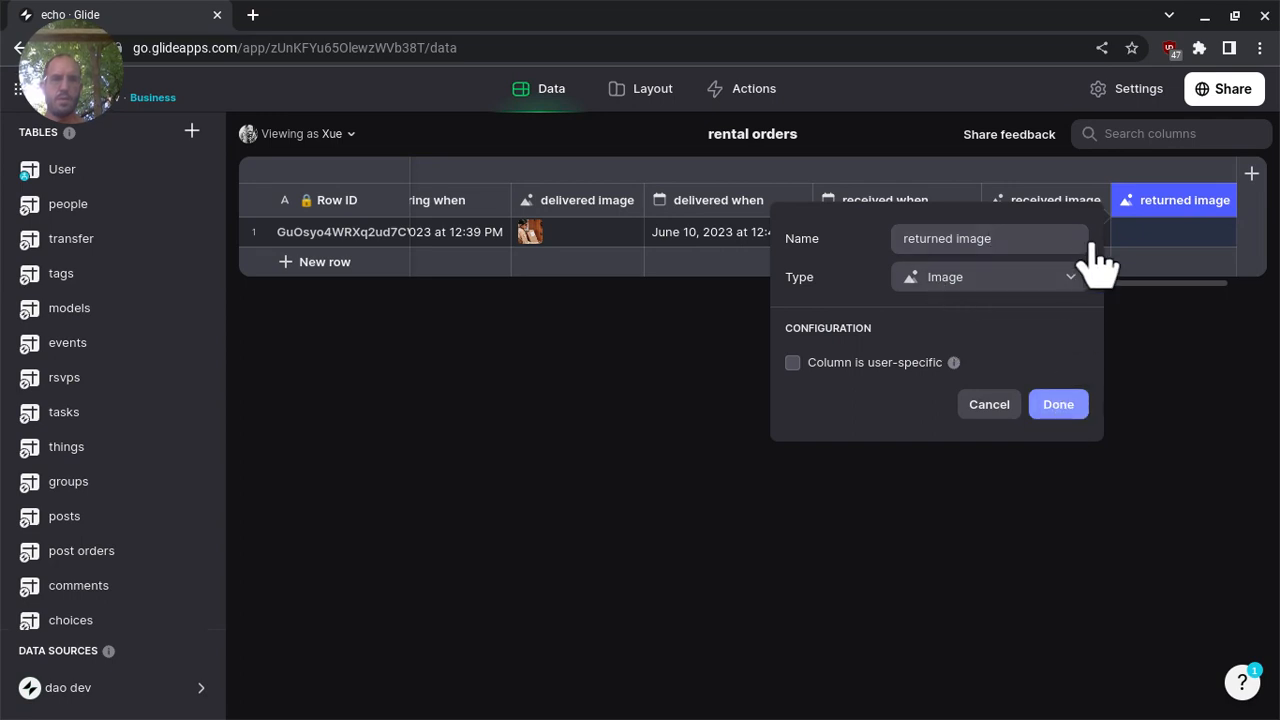
- Move the returned image column to directly after the returned when column
left_click(1155, 220)
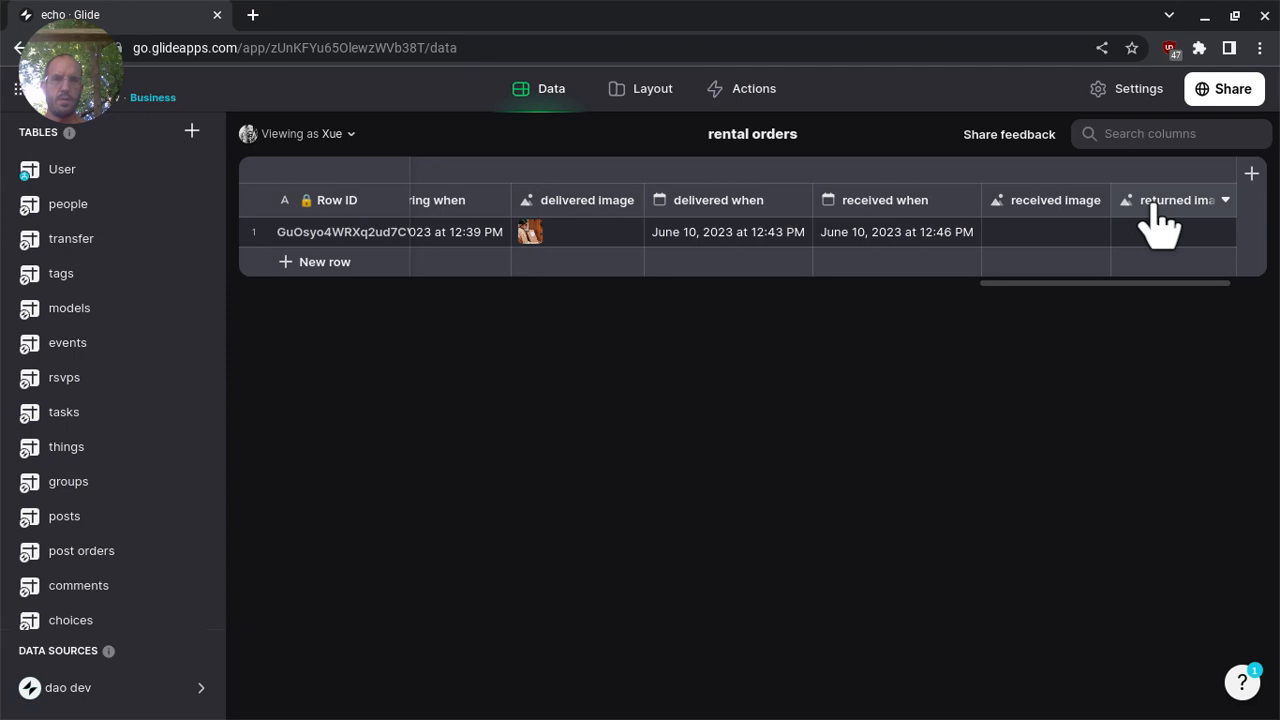
left_click_drag(1229, 206, 1129, 218)
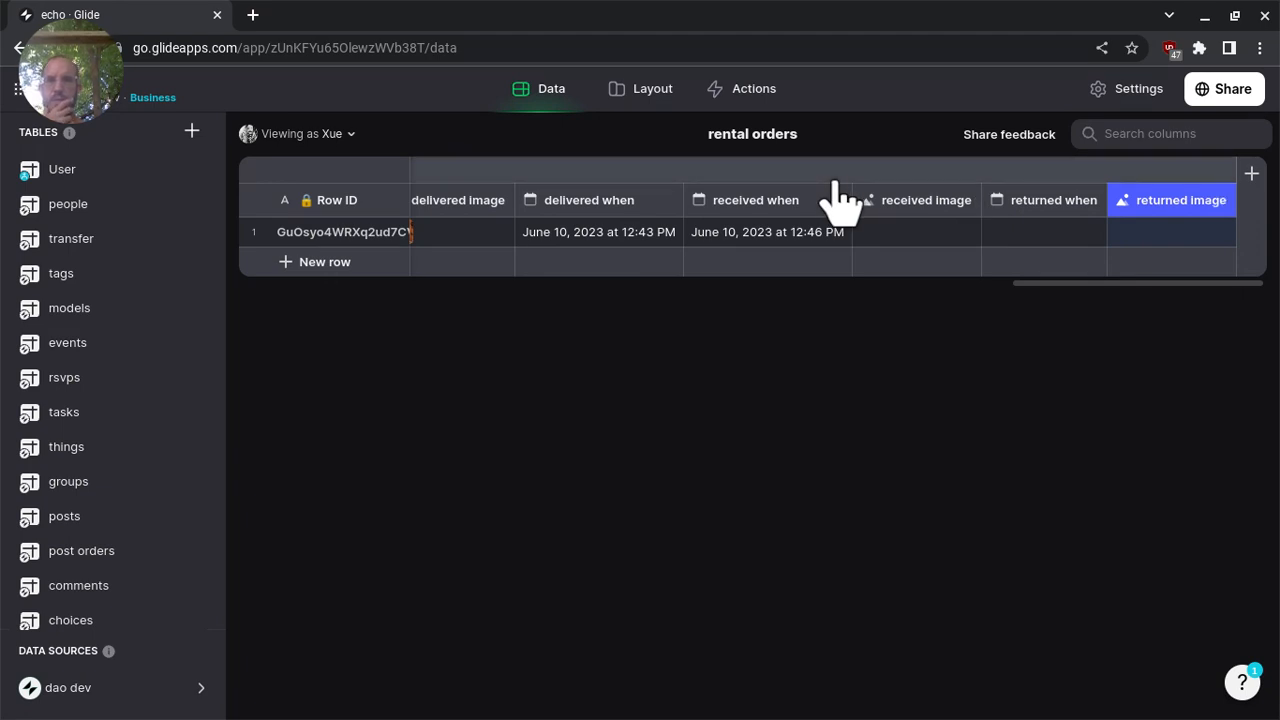
scroll(765, 235, "left", 2)
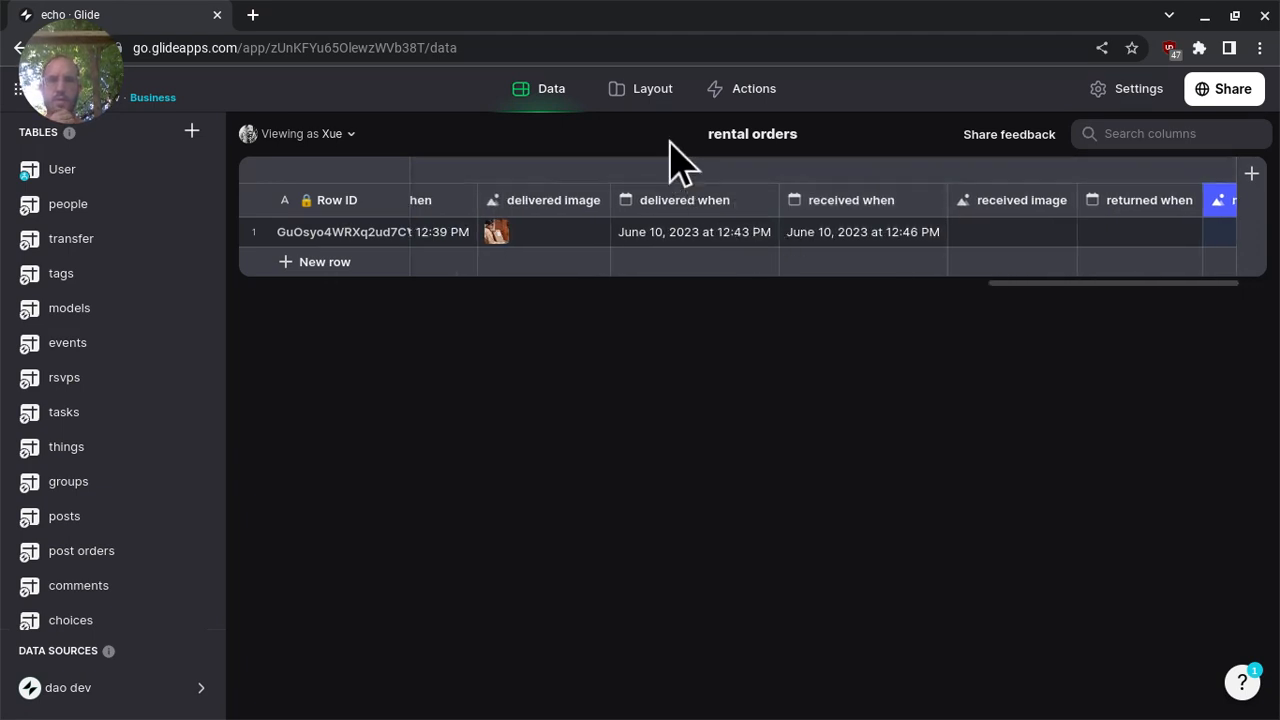
- Duplicate the "mark rental order received" action
left_click(650, 100)
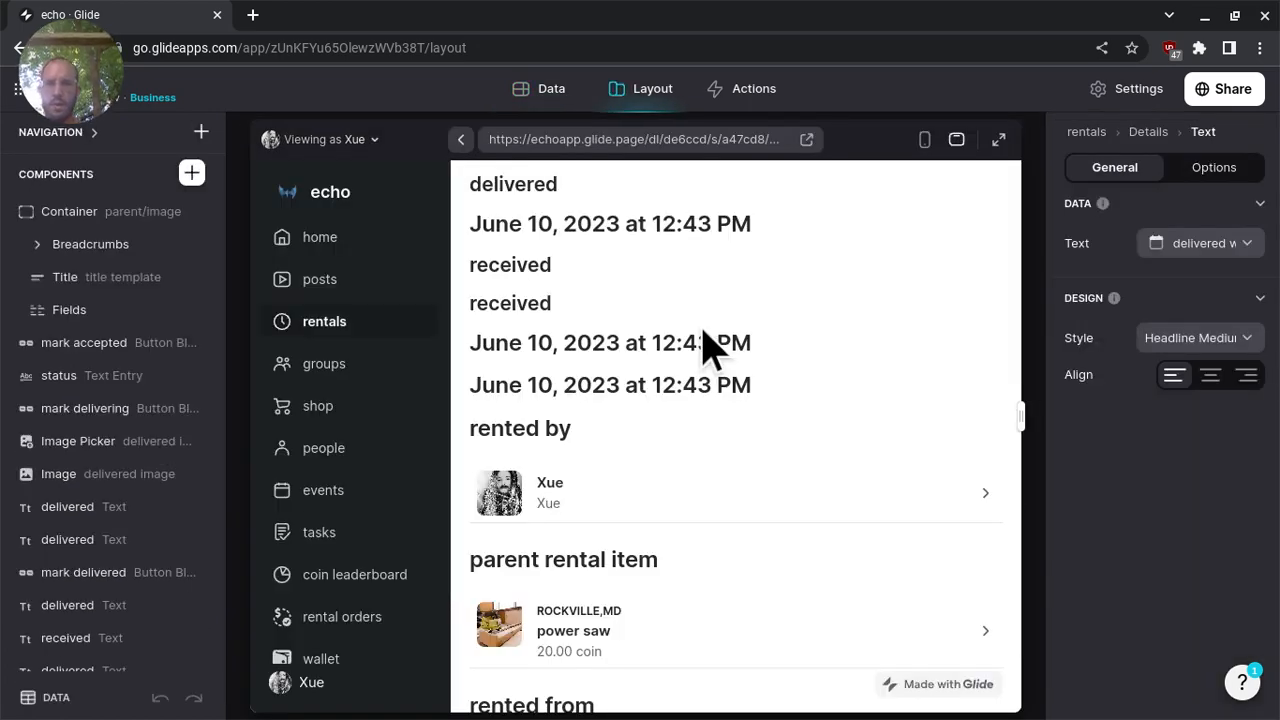
left_click(745, 92)
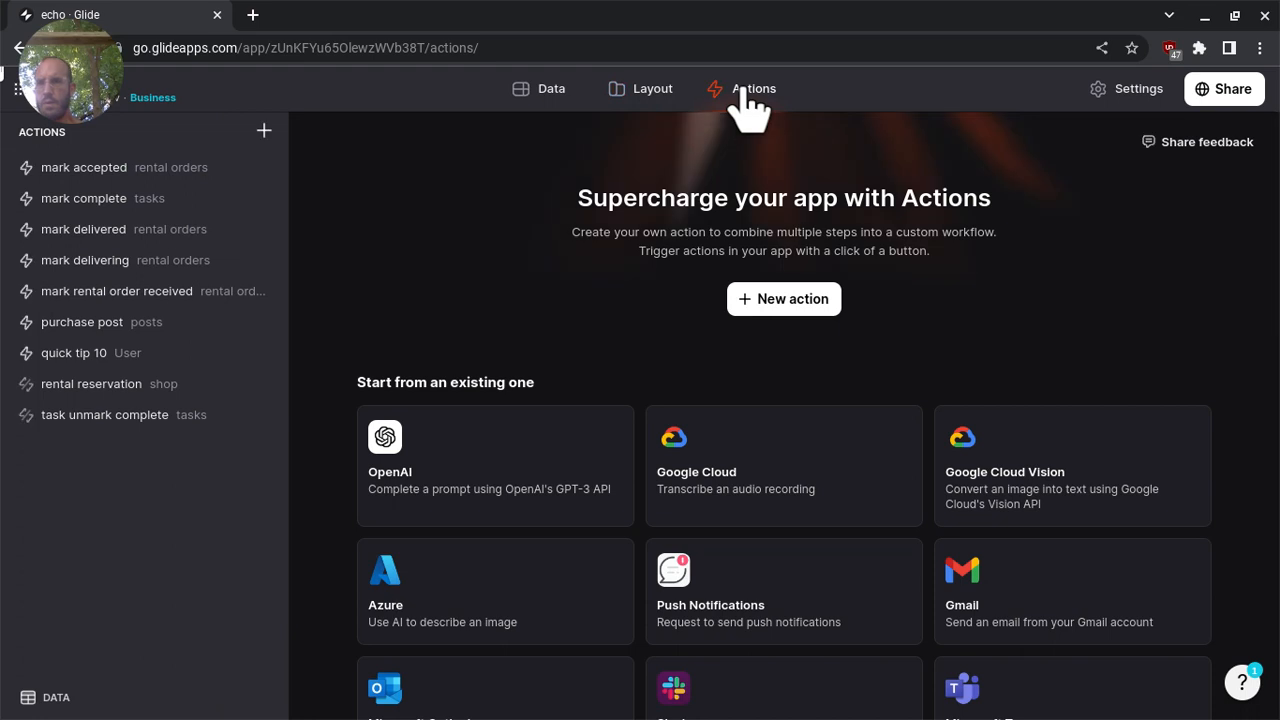
left_click(150, 295)
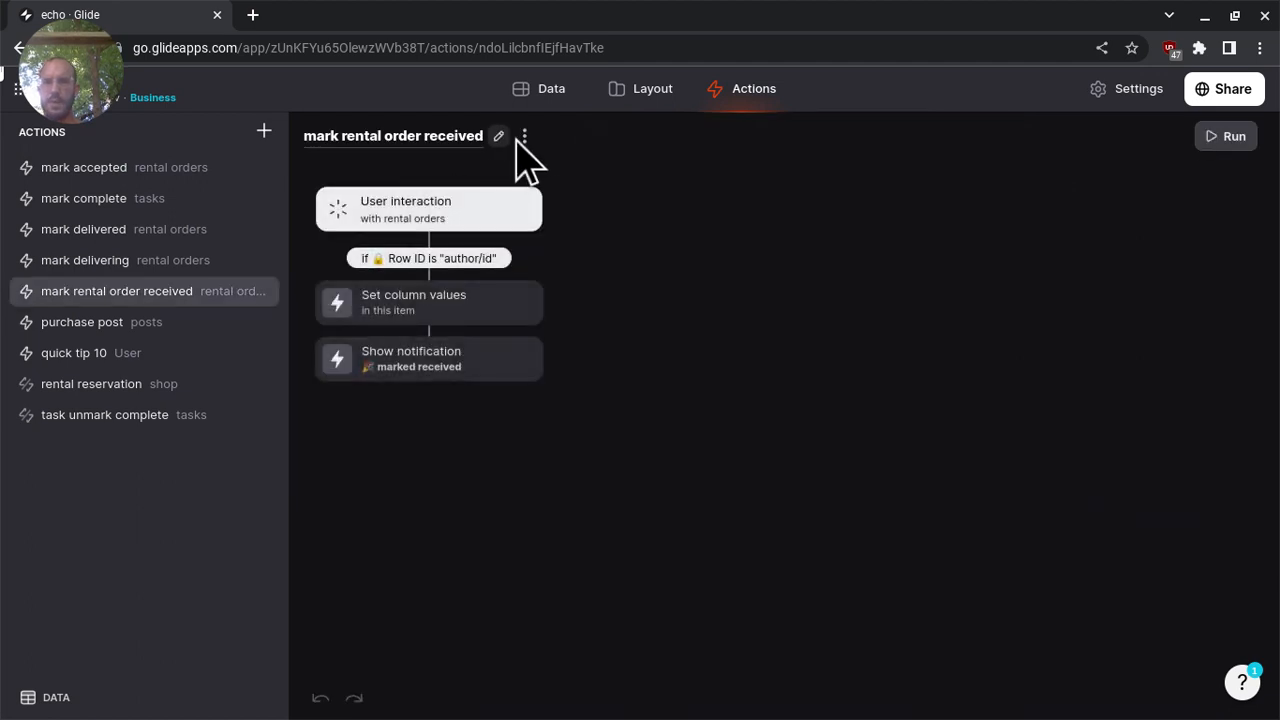
left_click(523, 137)
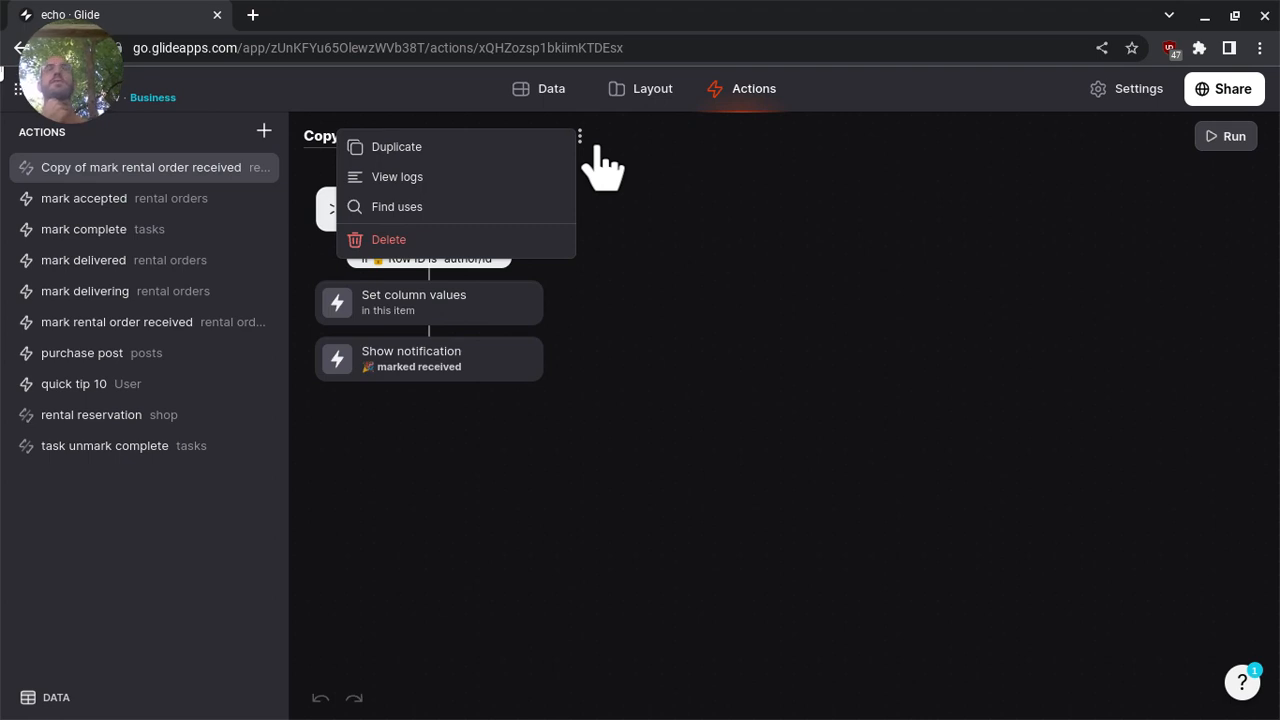
left_click(657, 194)
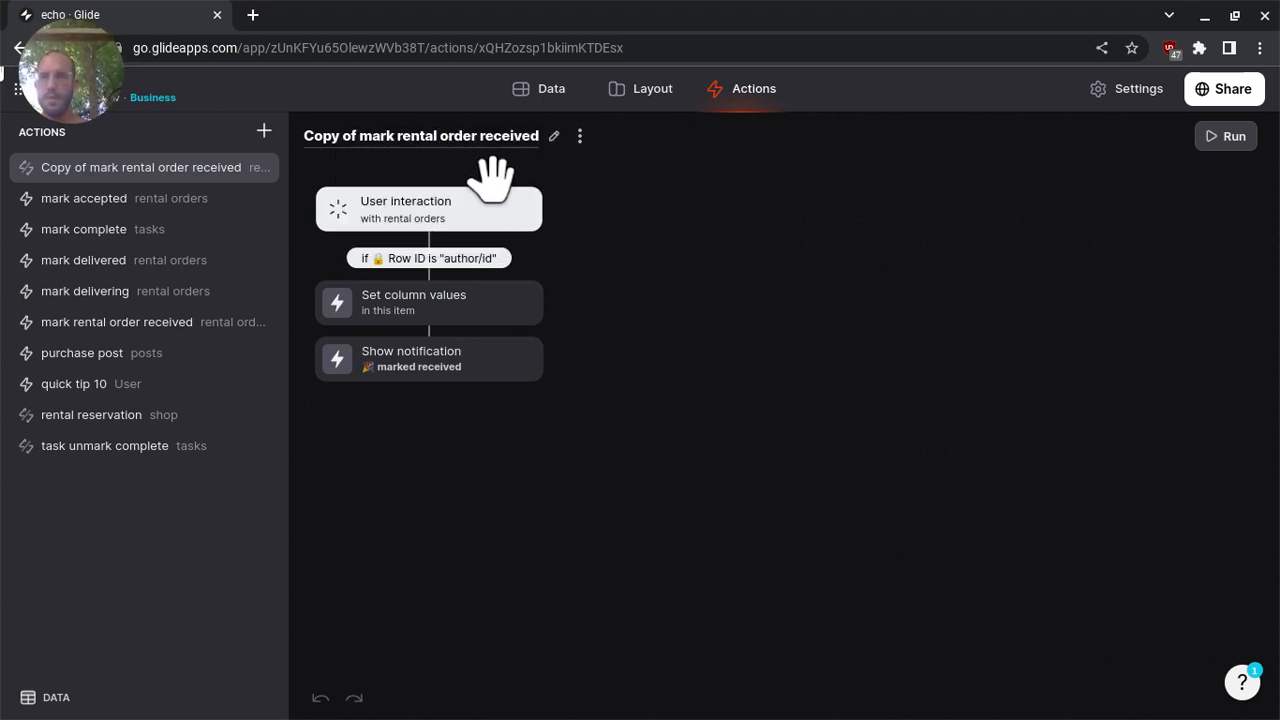
- Rename the copied action "mark rental order returned"
left_click(365, 133)
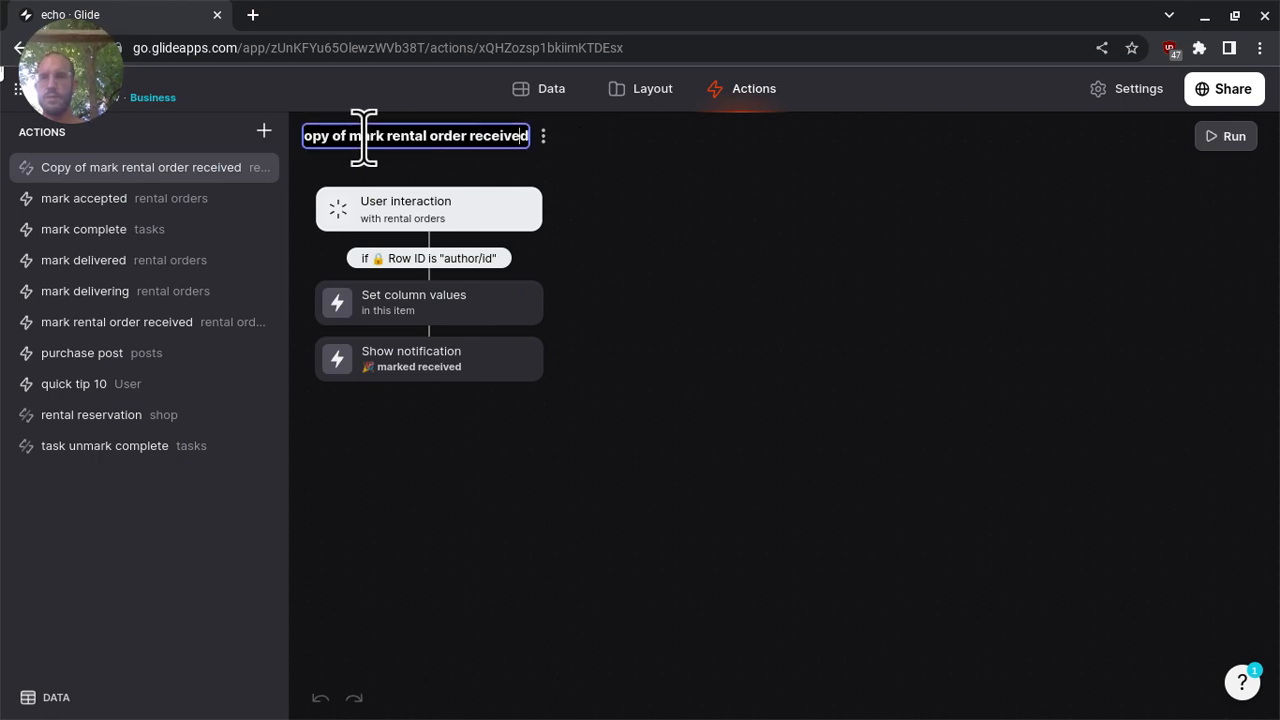
left_click(363, 135)
key("BackSpace")
key("BackSpace")
key("BackSpace")
key("BackSpace")
key("BackSpace")
key("BackSpace")
key("BackSpace")
key("BackSpace")
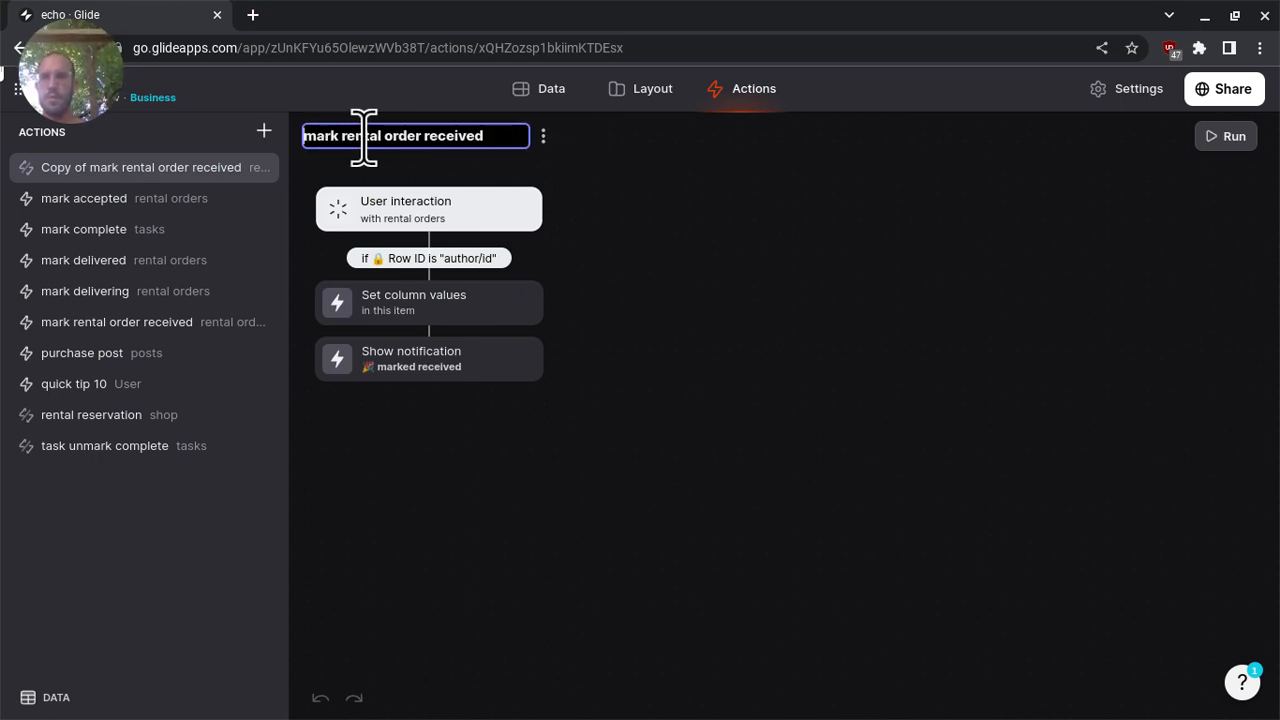
key("ctrl+BackSpace")
type("returned")
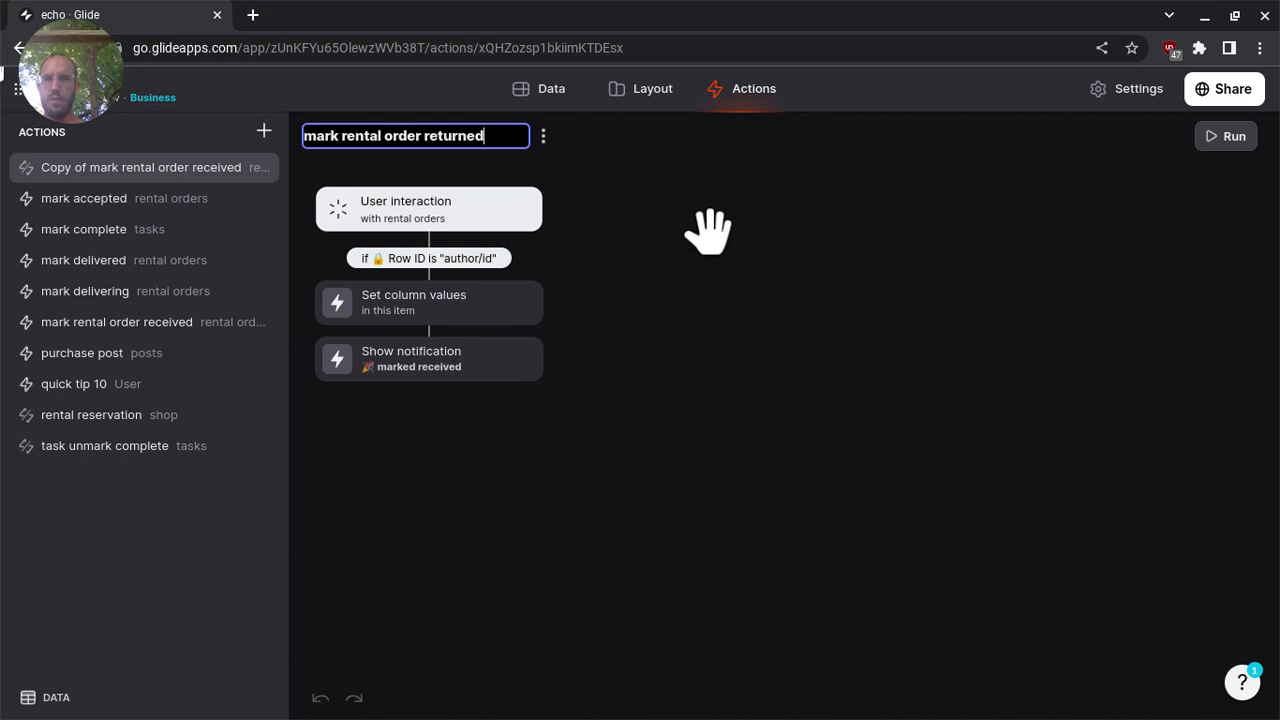
key("Return")
- In the action's Set column values step, set the status to "returned"
left_click(443, 315)
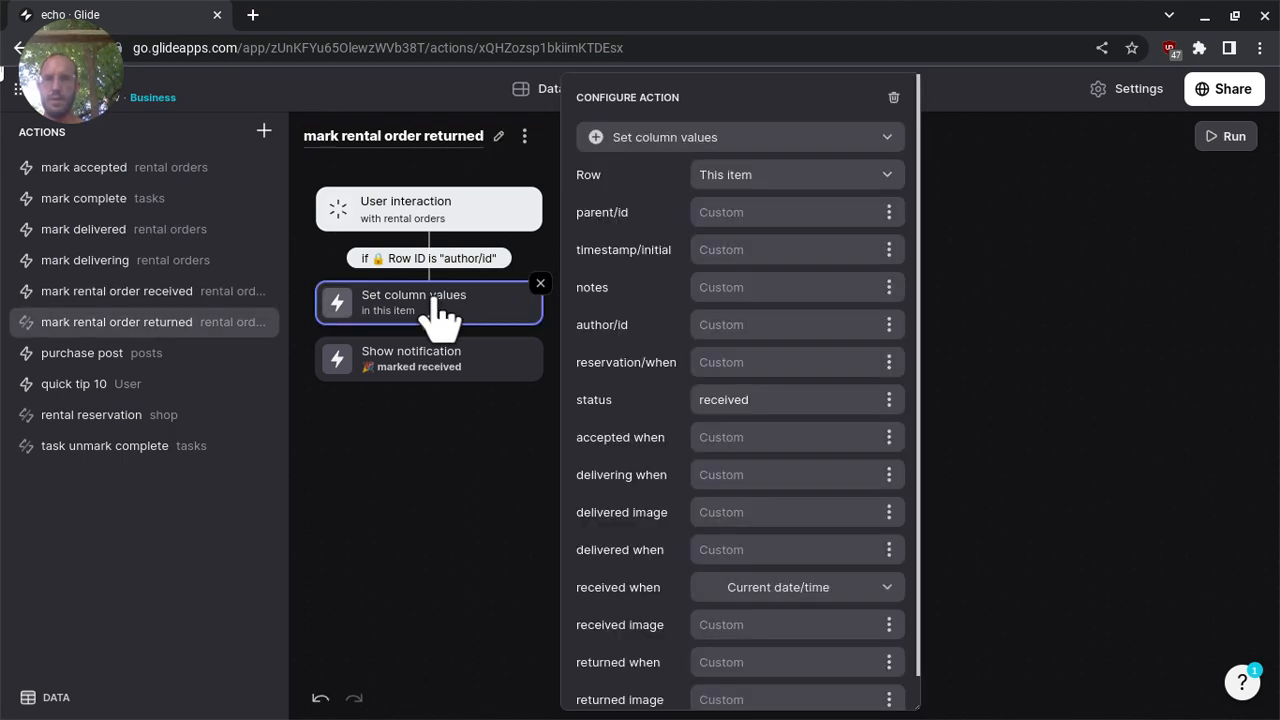
double_click(735, 399)
type("retu")
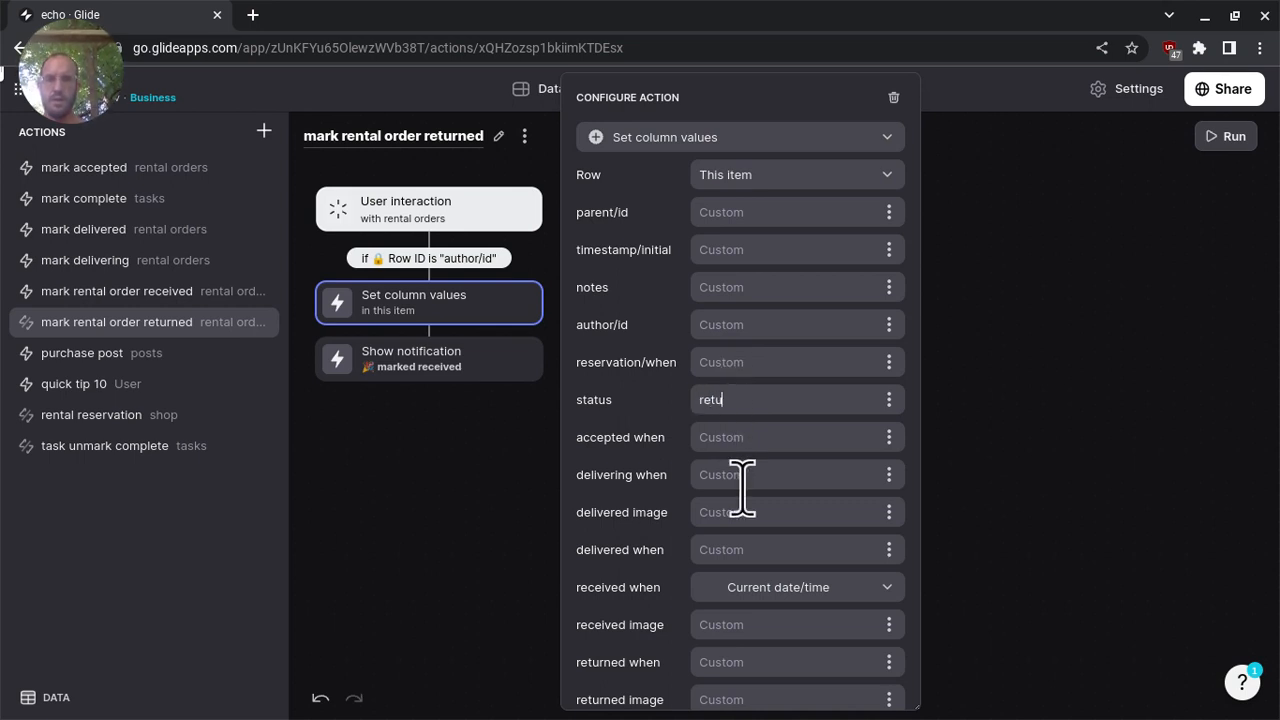
type("rned")
- Reset the received when value to an empty Custom value and set returned when to Current date/time
scroll(742, 488, "down", 1)
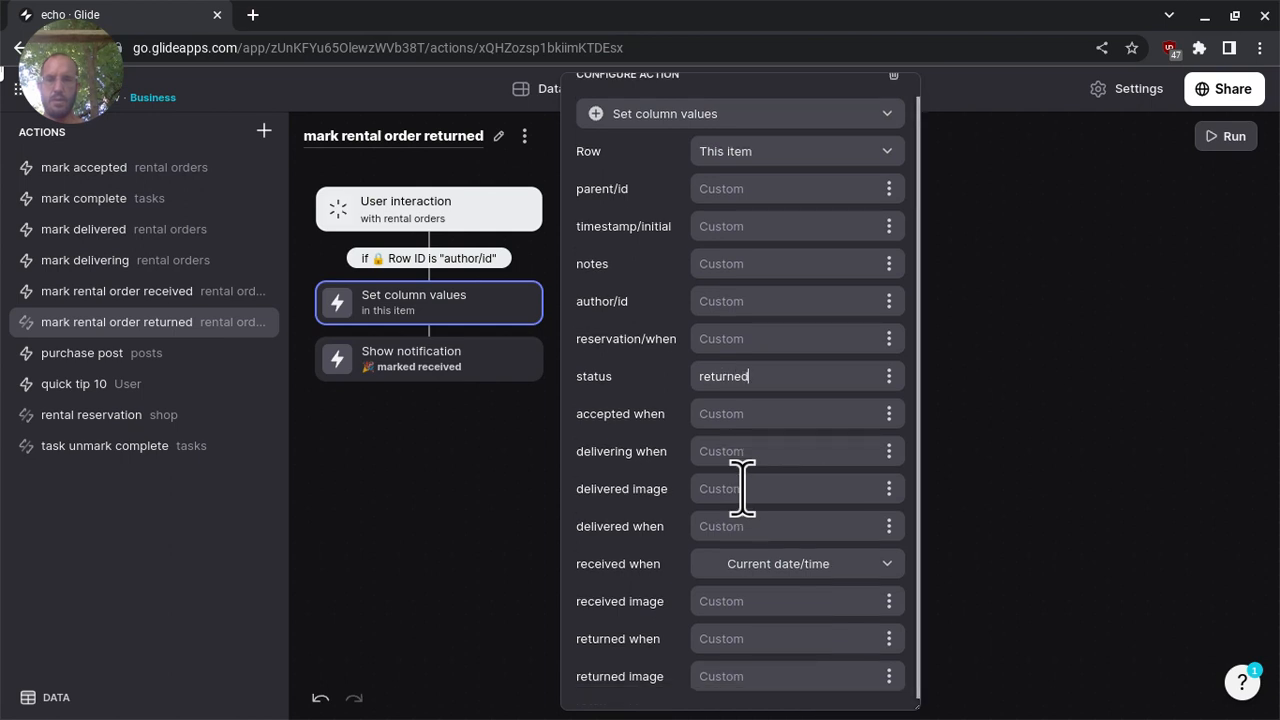
left_click(783, 564)
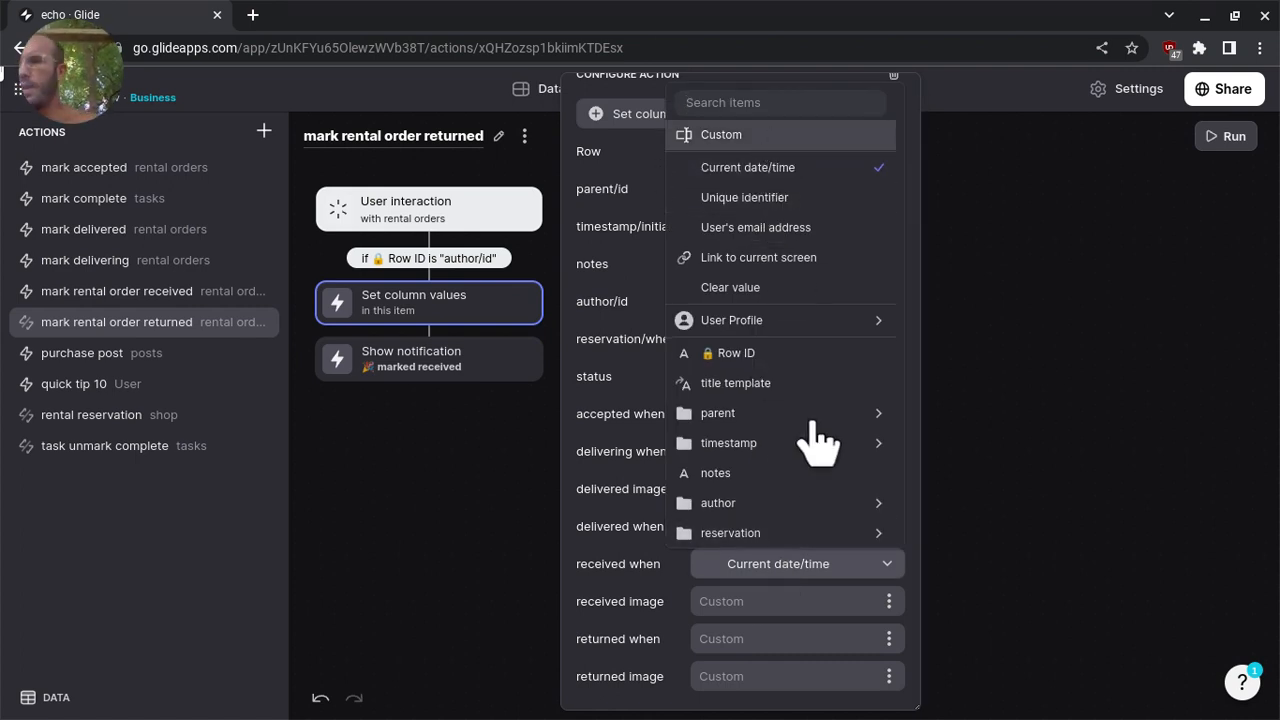
key("Return")
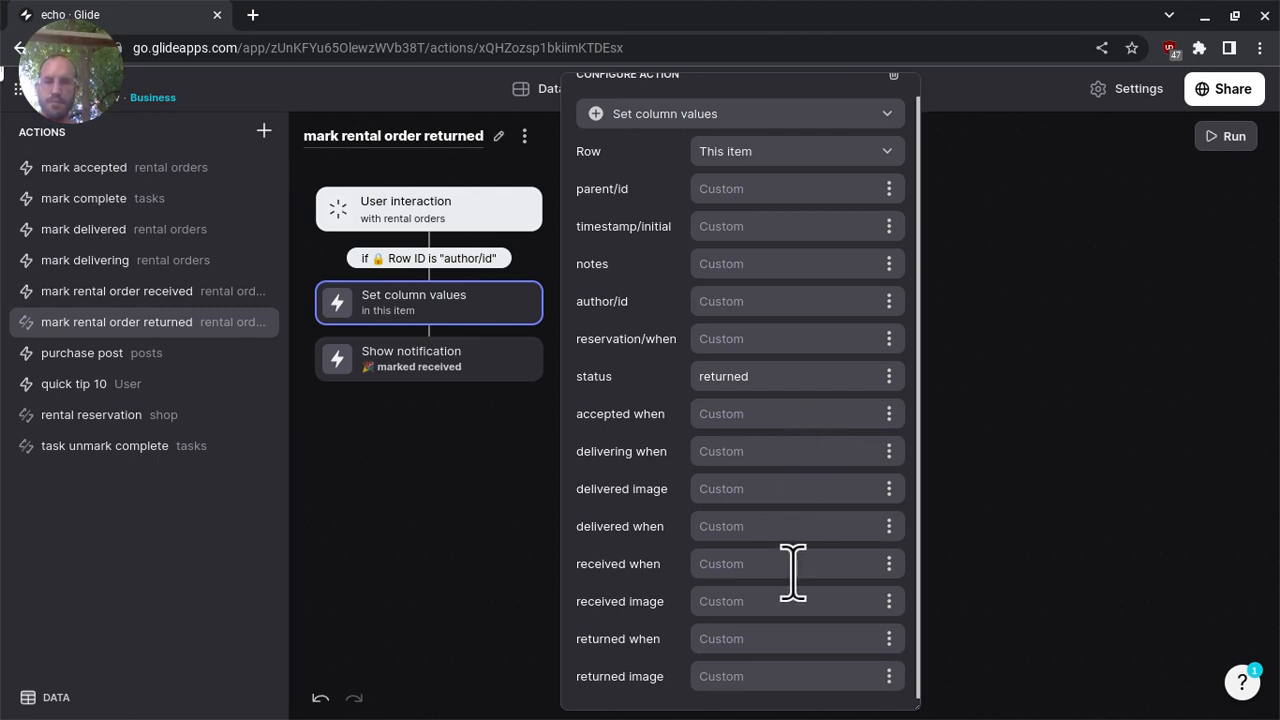
left_click(888, 638)
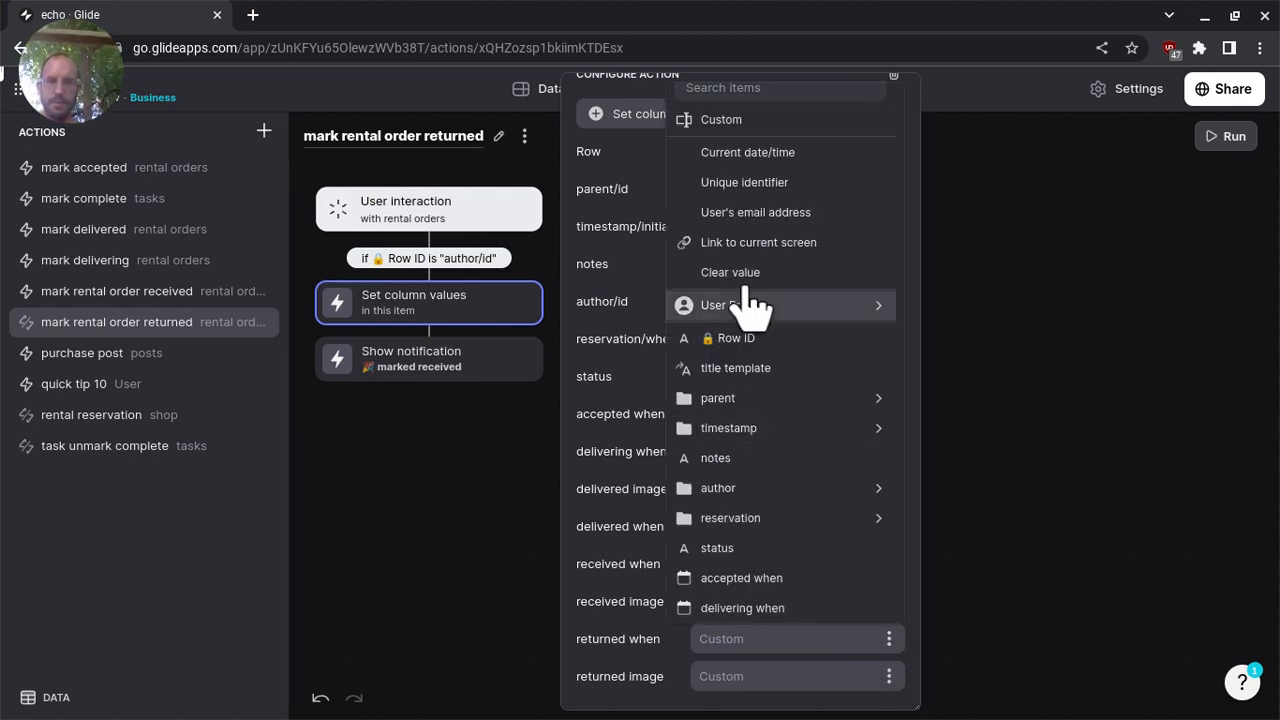
left_click(770, 155)
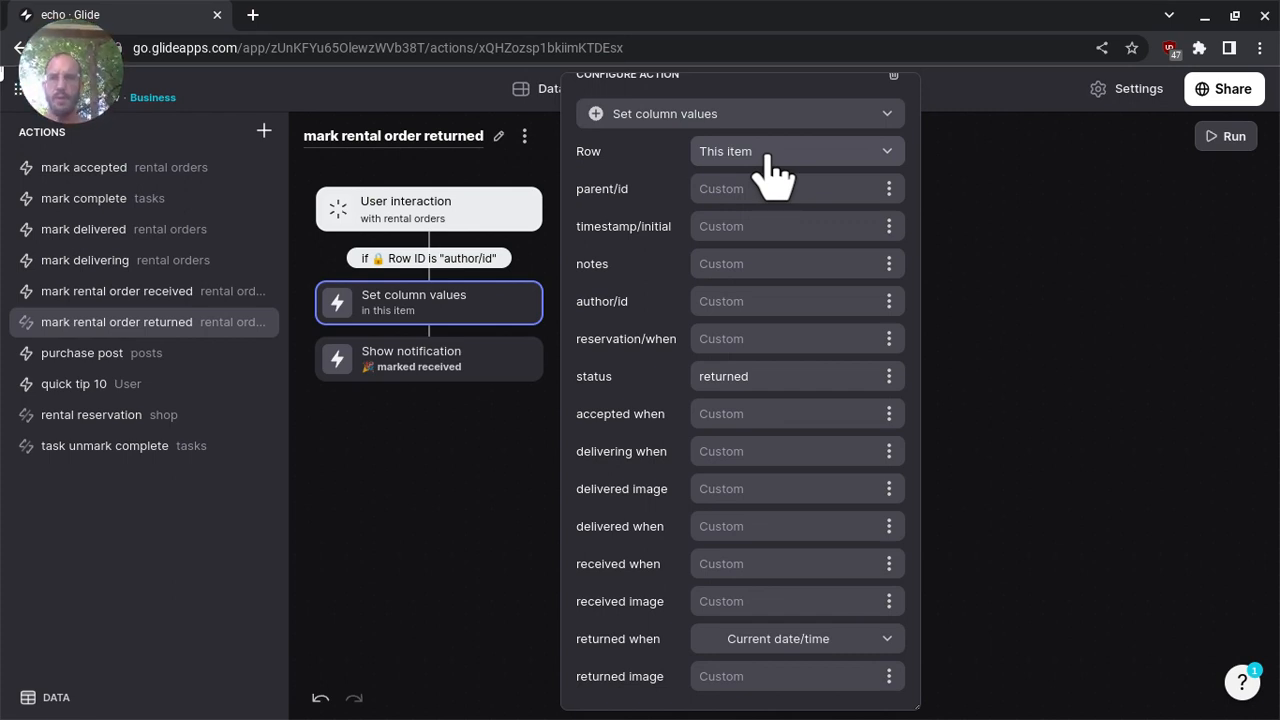
left_click(1017, 283)
- In the rentals details layout, rename the delivered text component directly below the mark delivered button to "received"
left_click(668, 98)
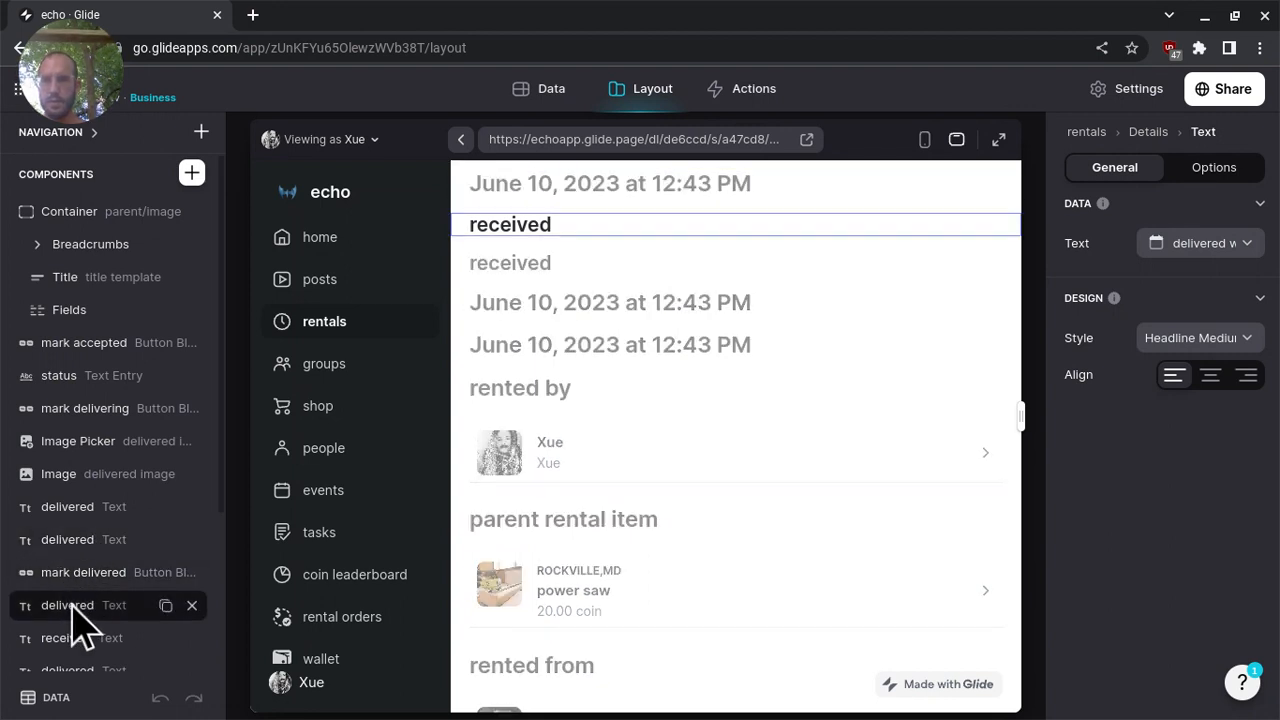
scroll(80, 625, "down", 1)
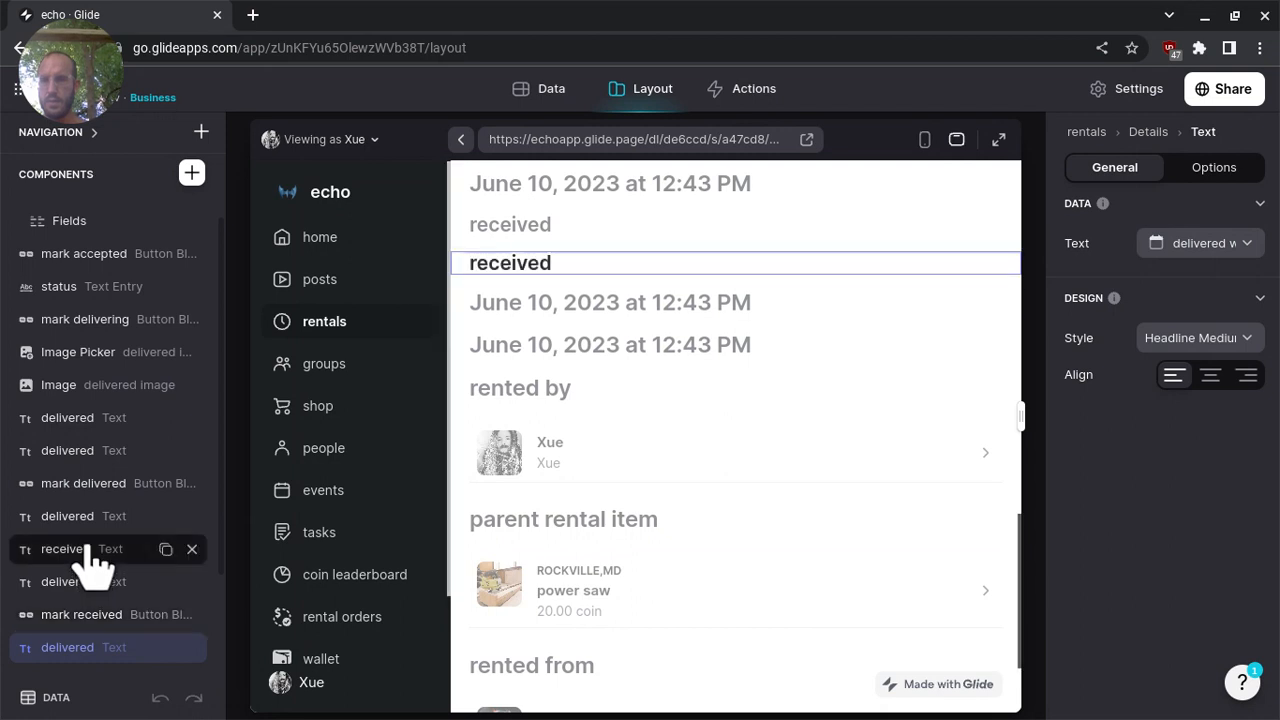
left_click(80, 520)
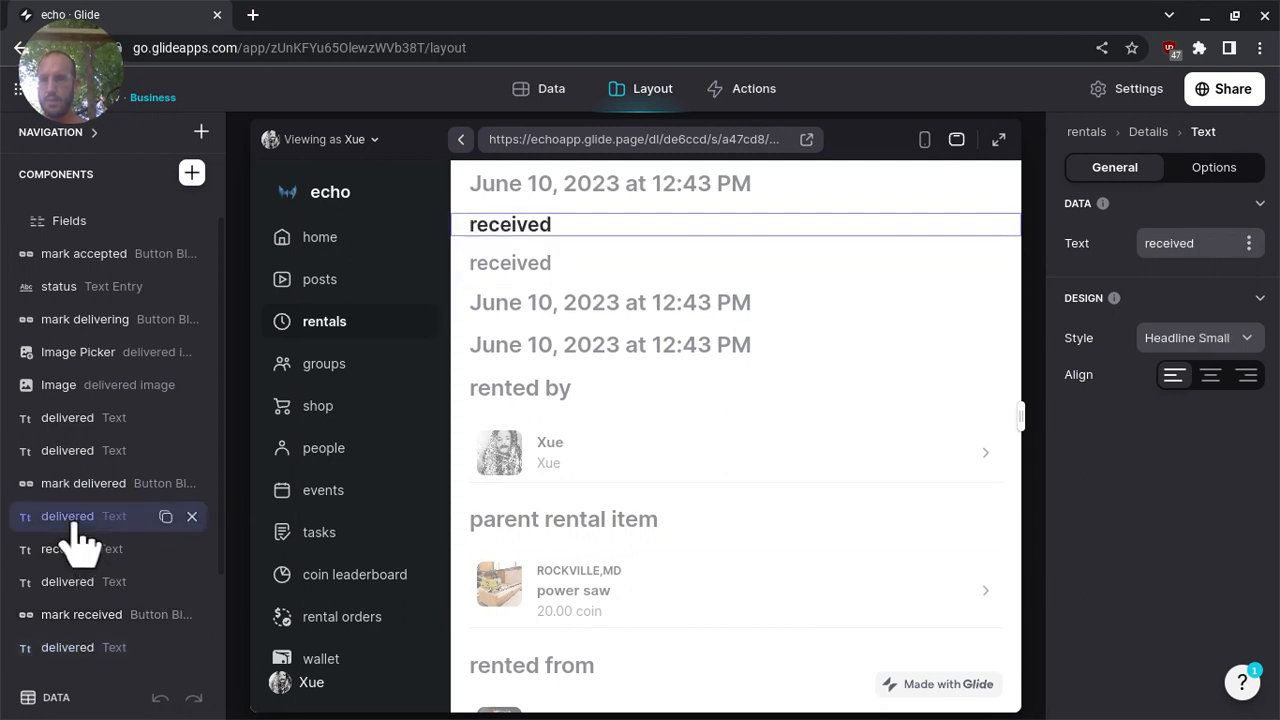
double_click(73, 524)
type("received")
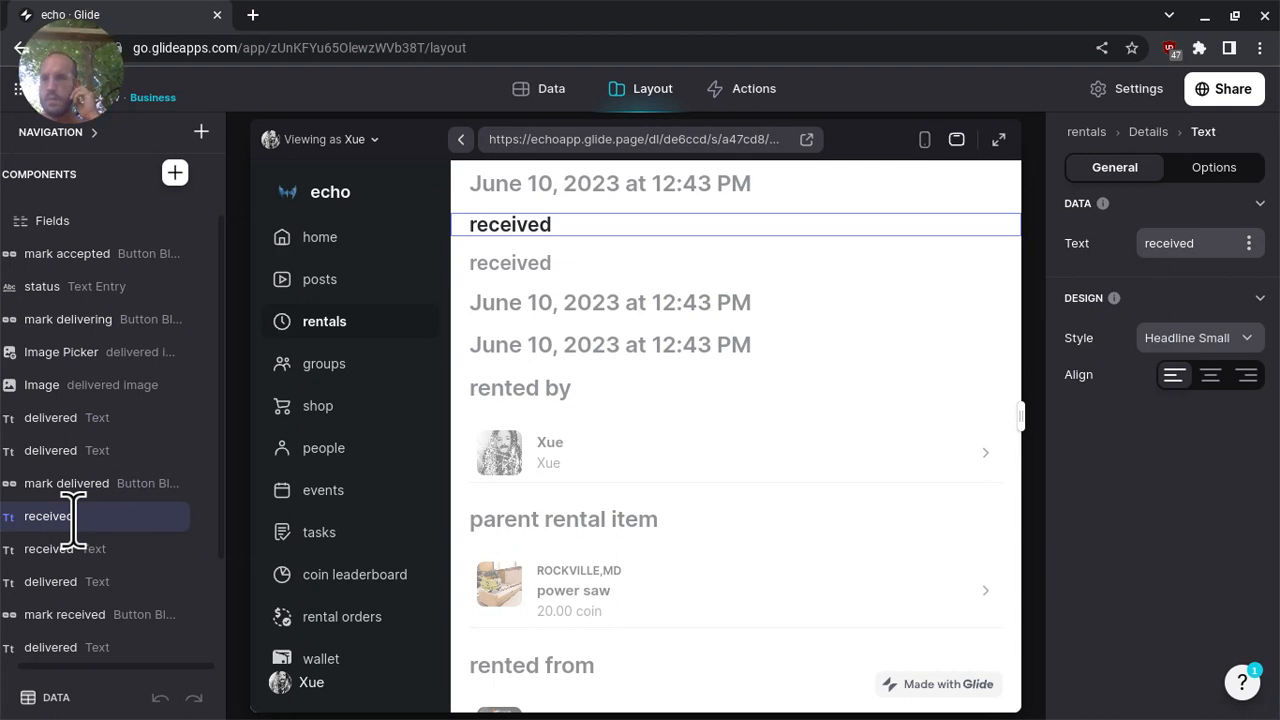
key("Return")
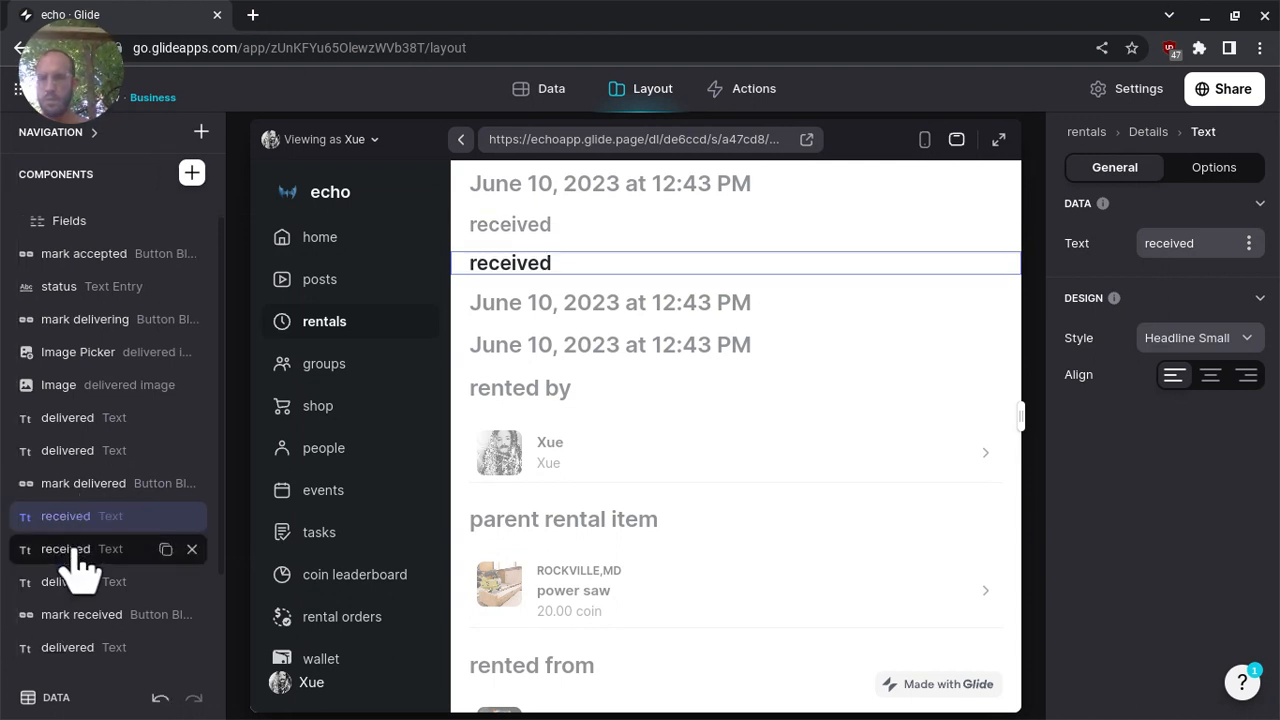
- Move the extra received text below the mark returned button, and delete it together with its duplicate
mouse_move(80, 565)
left_mouse_down()
mouse_move(85, 675)
mouse_move(45, 675)
mouse_move(94, 557)
mouse_move(86, 523)
mouse_move(80, 557)
left_mouse_up()
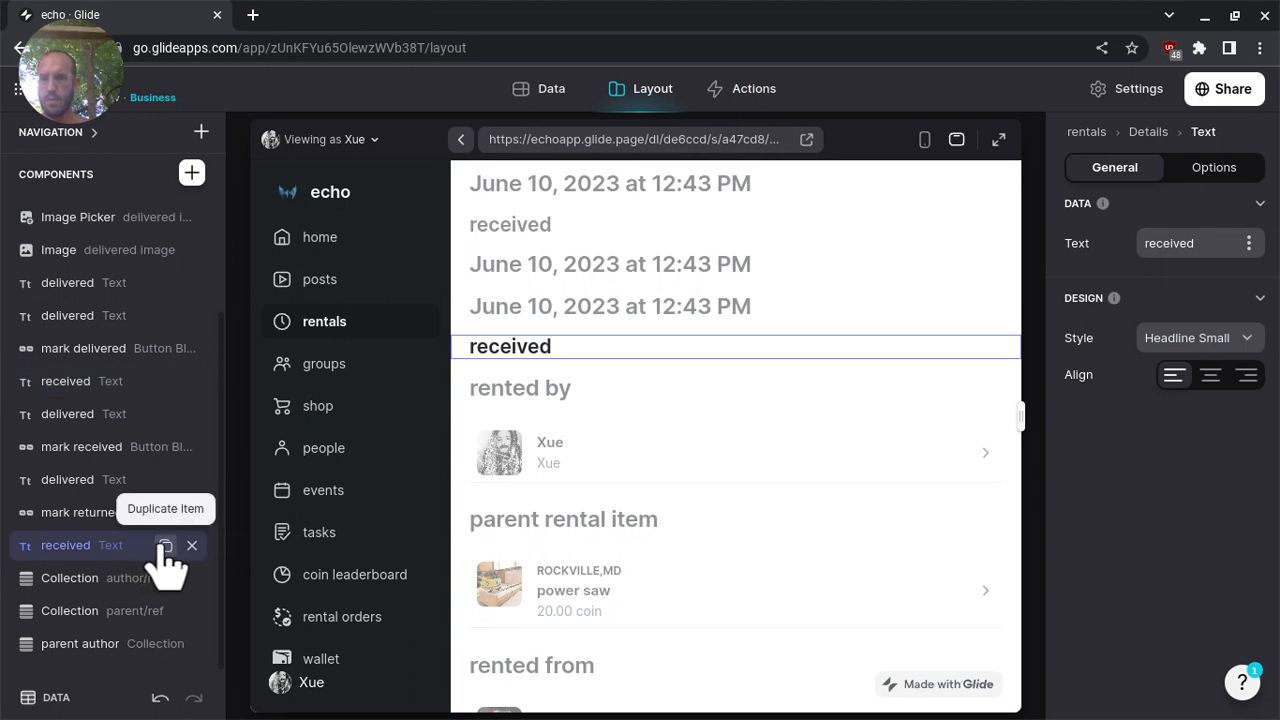
left_click(165, 546)
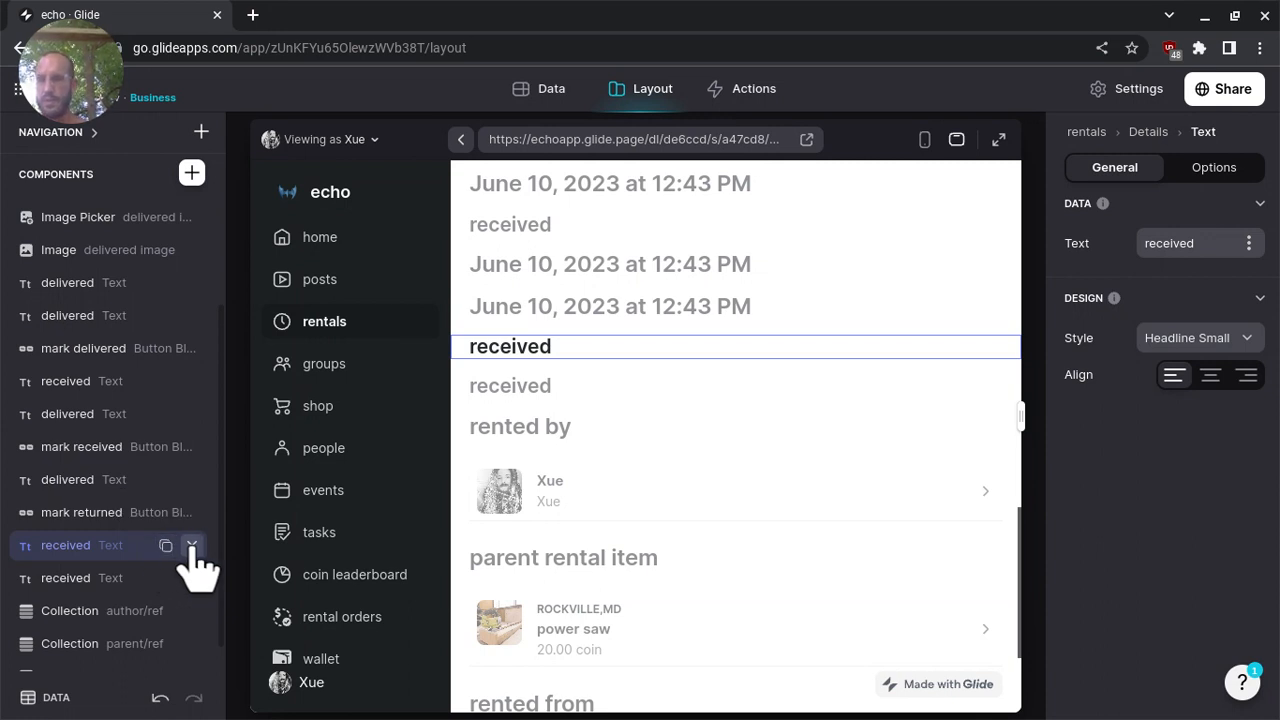
left_click(191, 546)
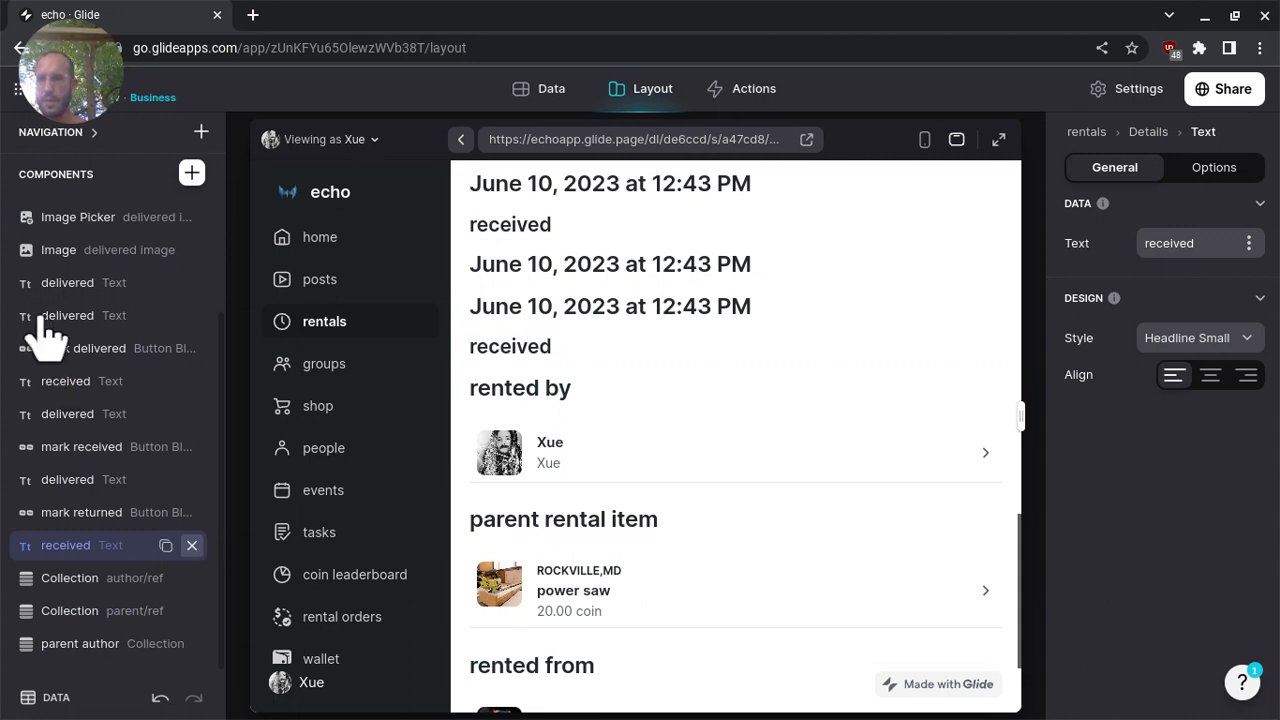
key("Delete")
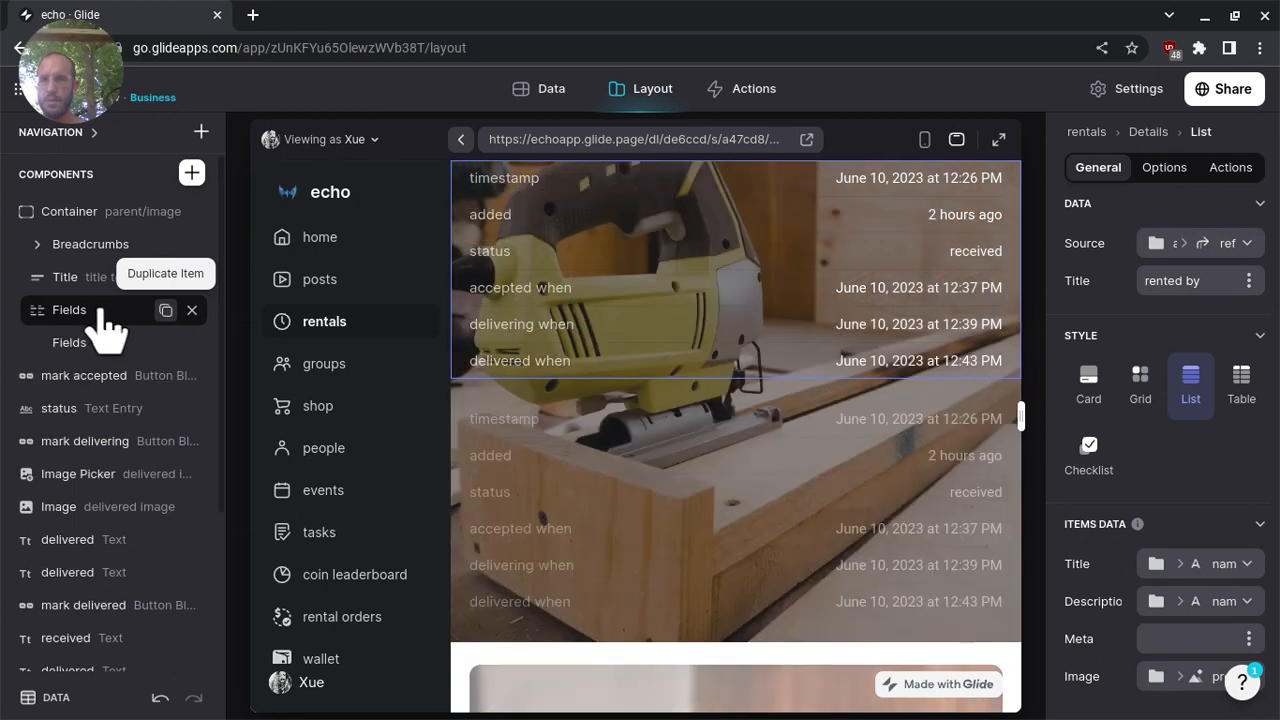
- Replace the delivered heading text below the delivered image with a copy of the Fields component
left_click_drag(108, 330, 104, 560)
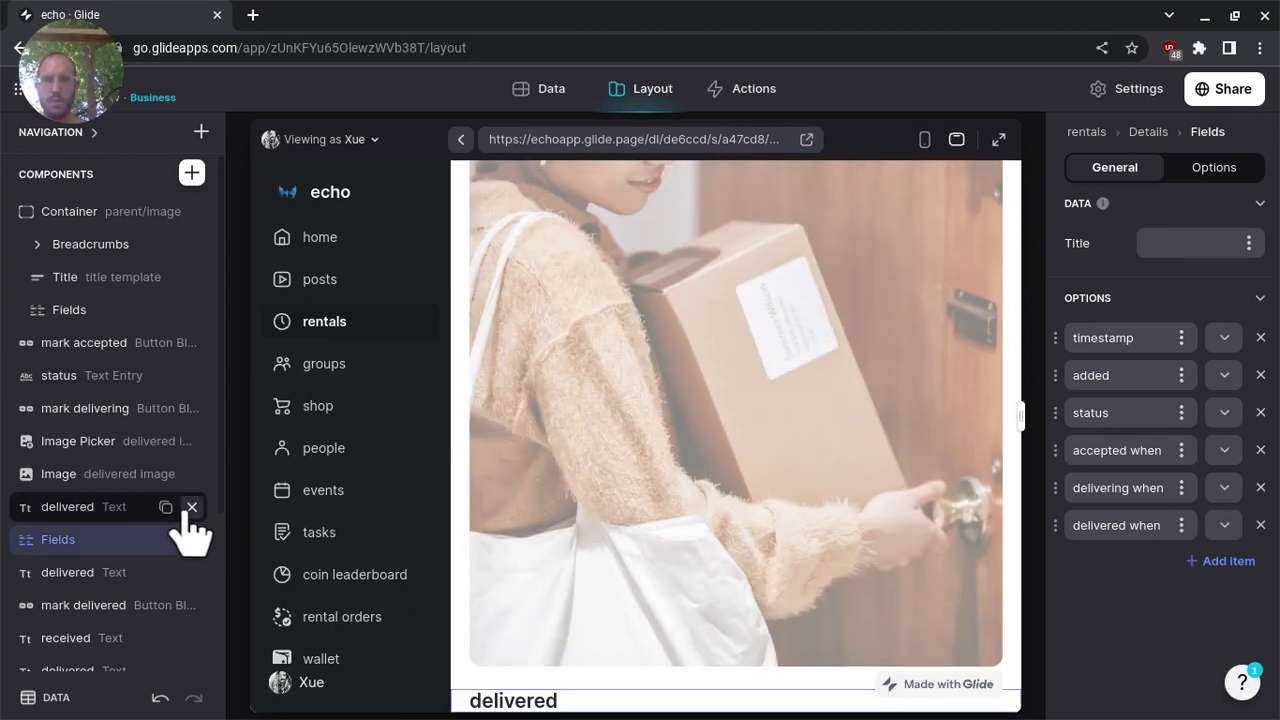
left_click(191, 508)
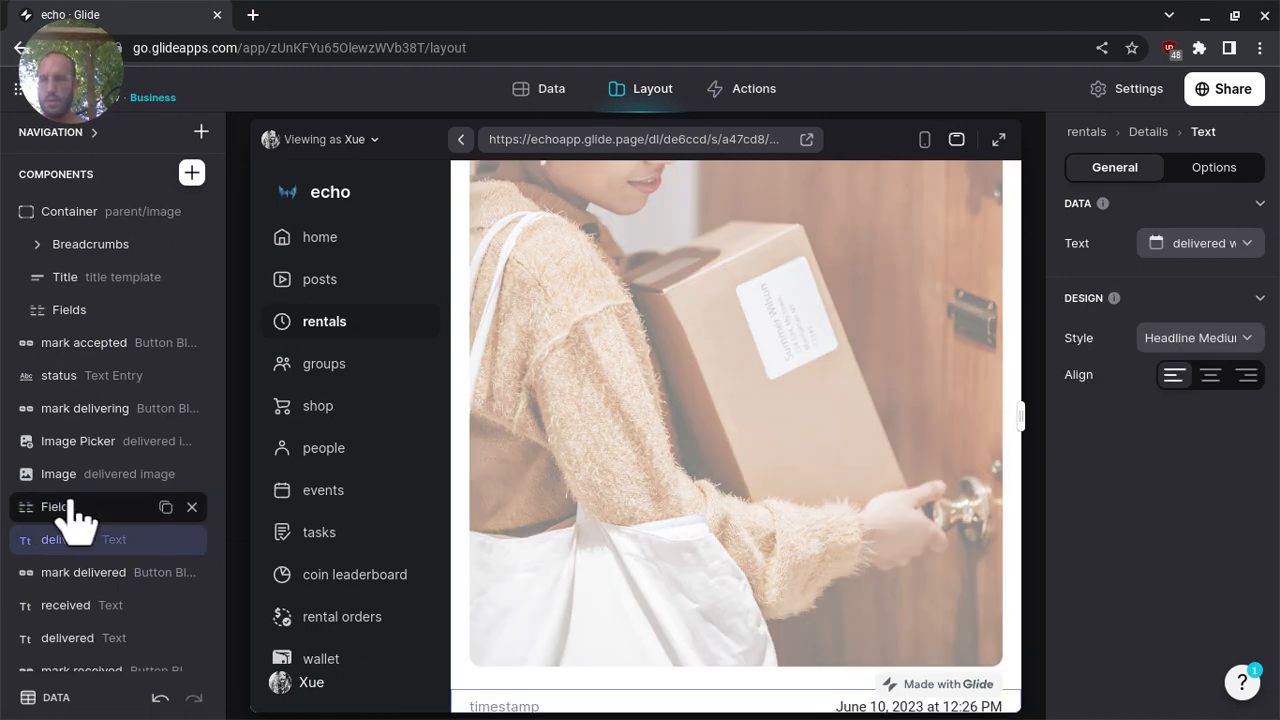
- Remove timestamp, added, status, accepted when and delivering when from the Fields component below the delivered image, keeping only delivered when
left_click(71, 510)
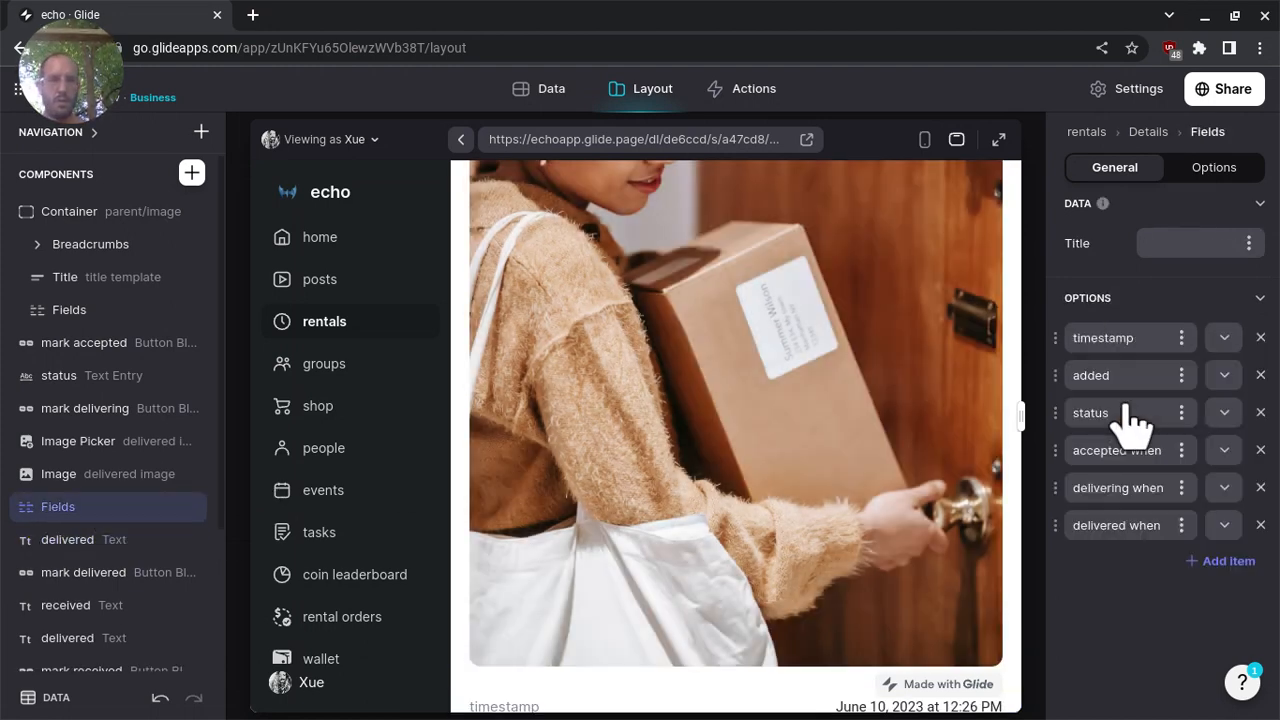
left_click(1260, 340)
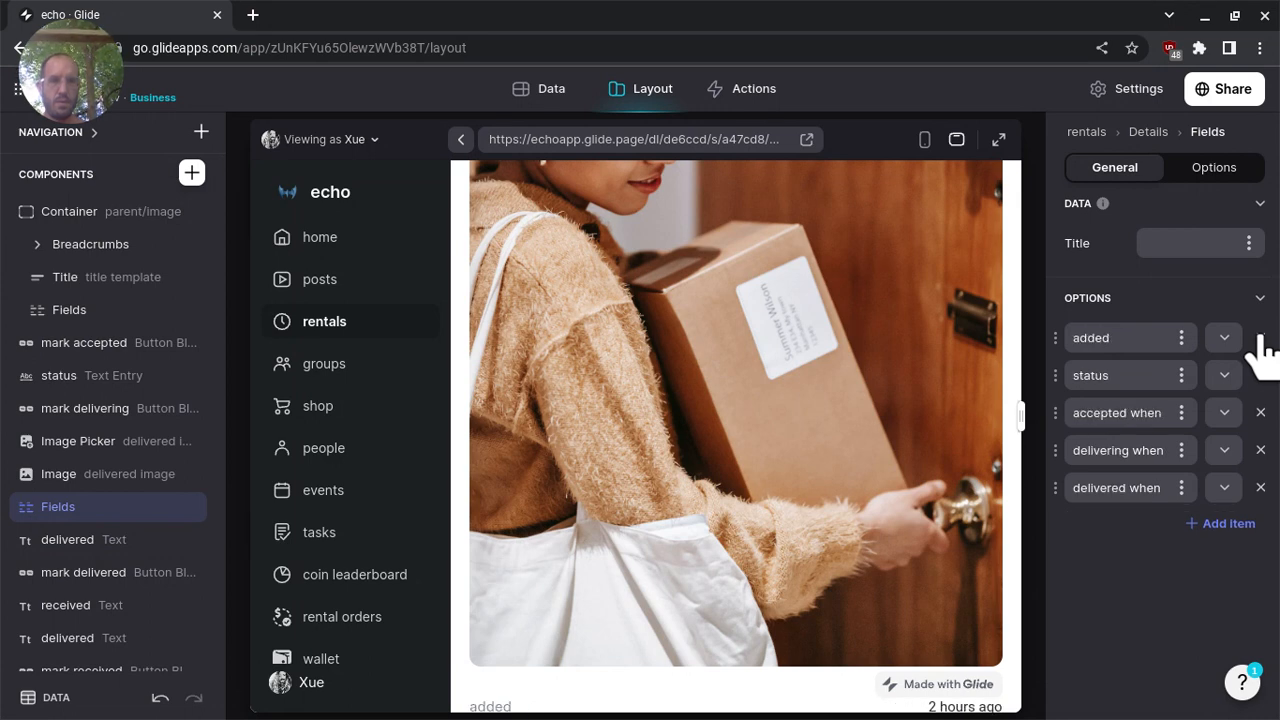
left_click(1260, 340)
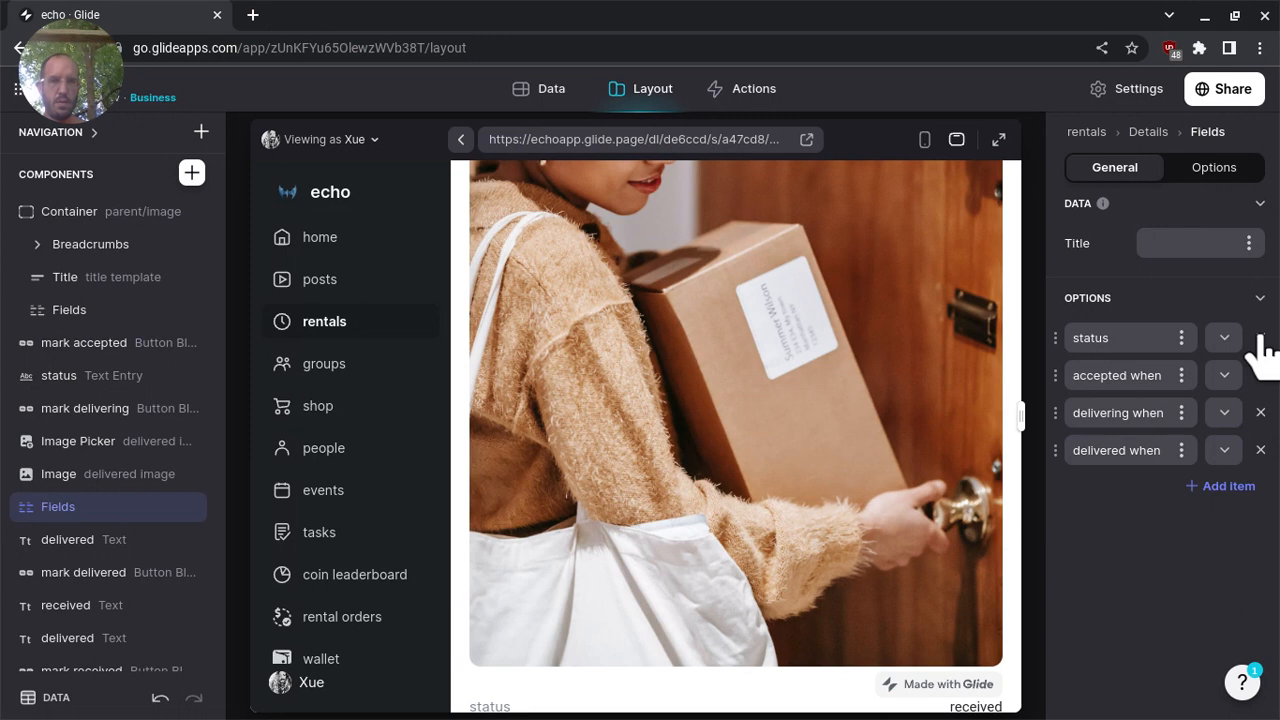
left_click(1260, 340)
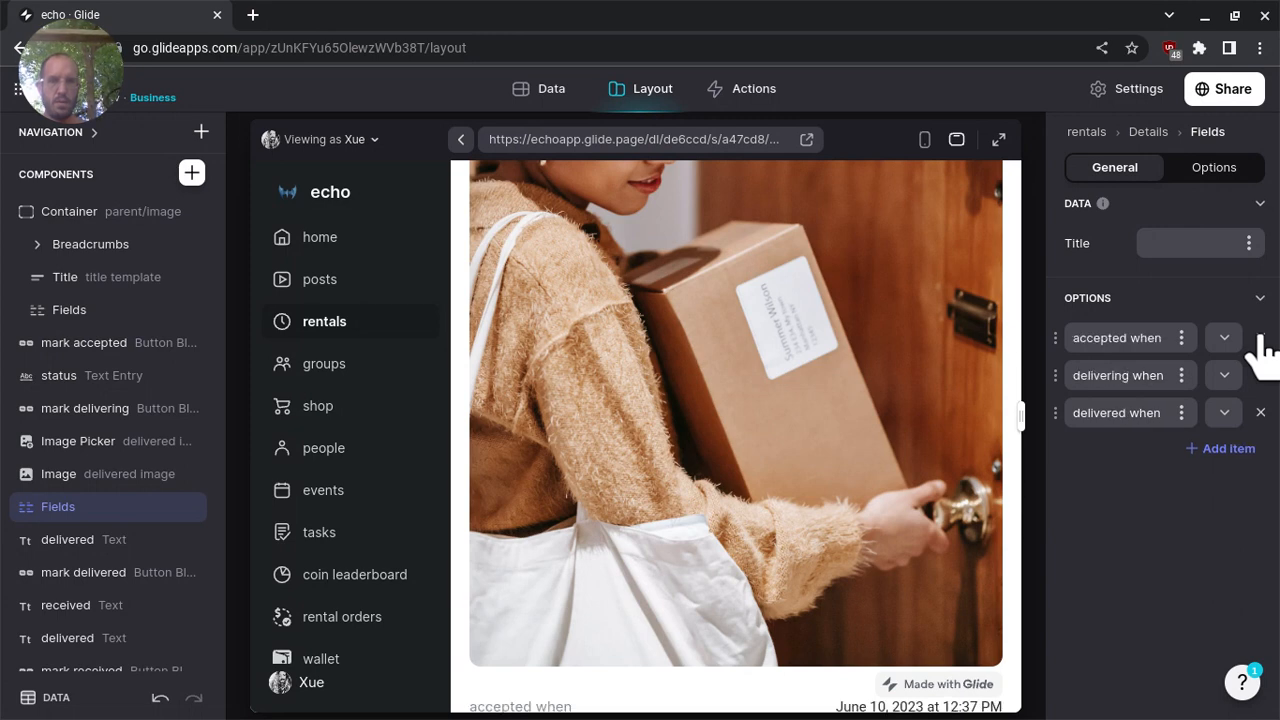
left_click(1260, 340)
left_click(1260, 340)
left_click(1260, 340)
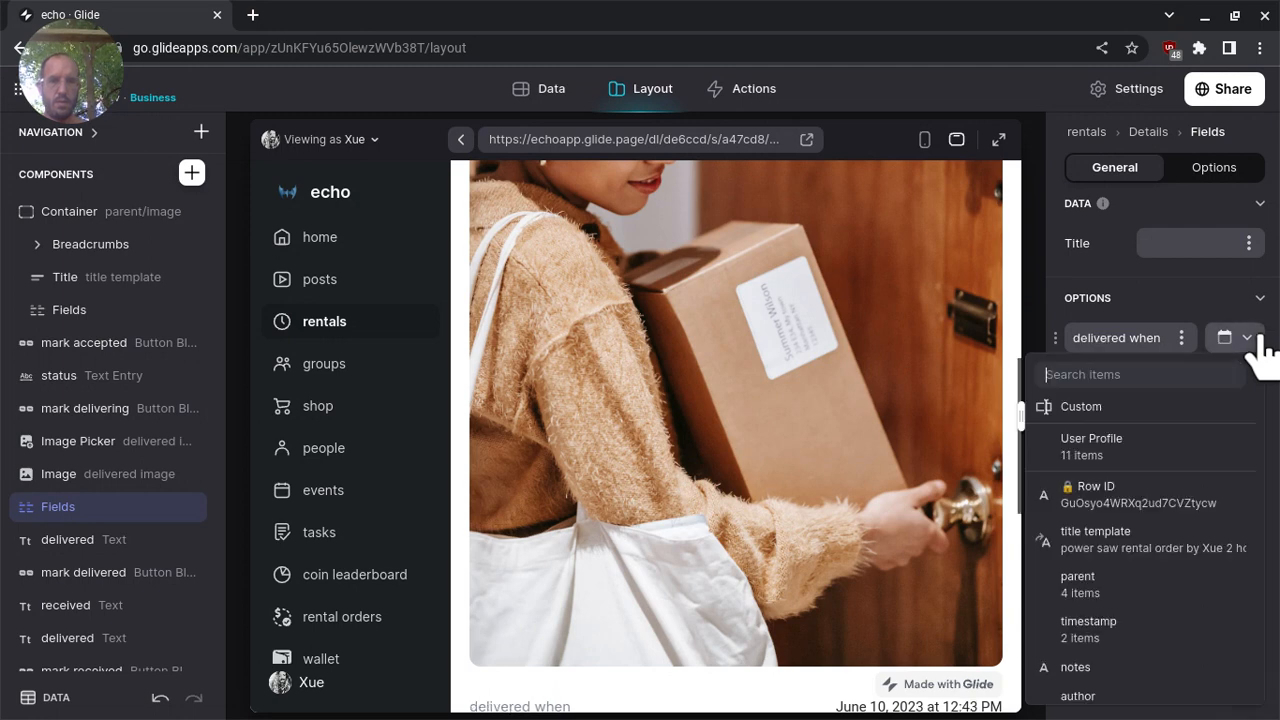
left_click(1193, 303)
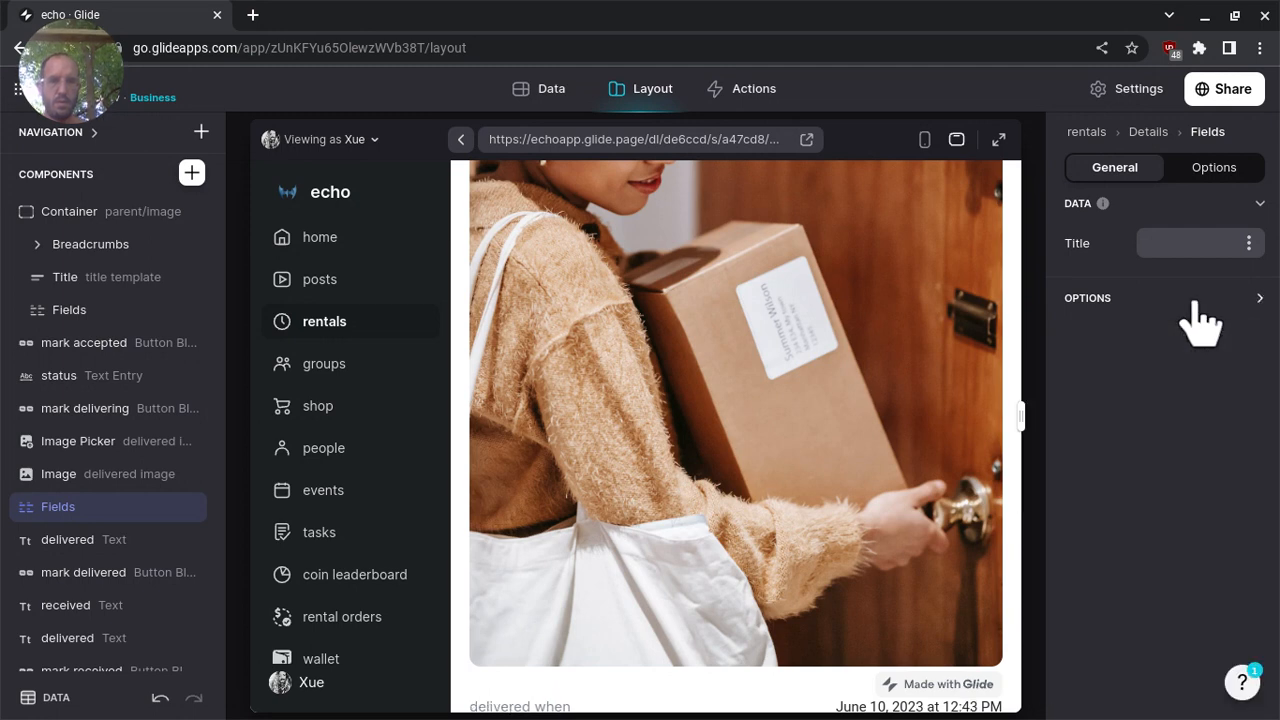
left_click(1200, 320)
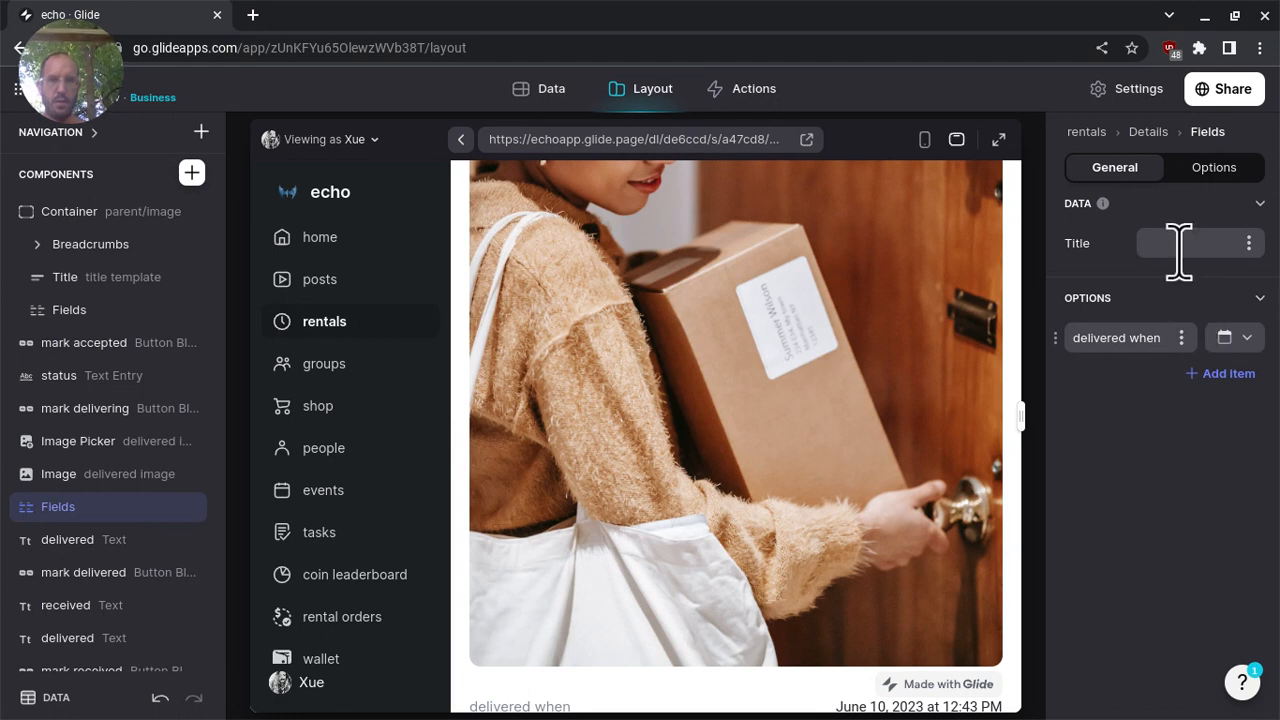
- Delete the three delivered text components and the received text component around the mark delivered, mark received and mark returned buttons
scroll(720, 470, "down", 3)
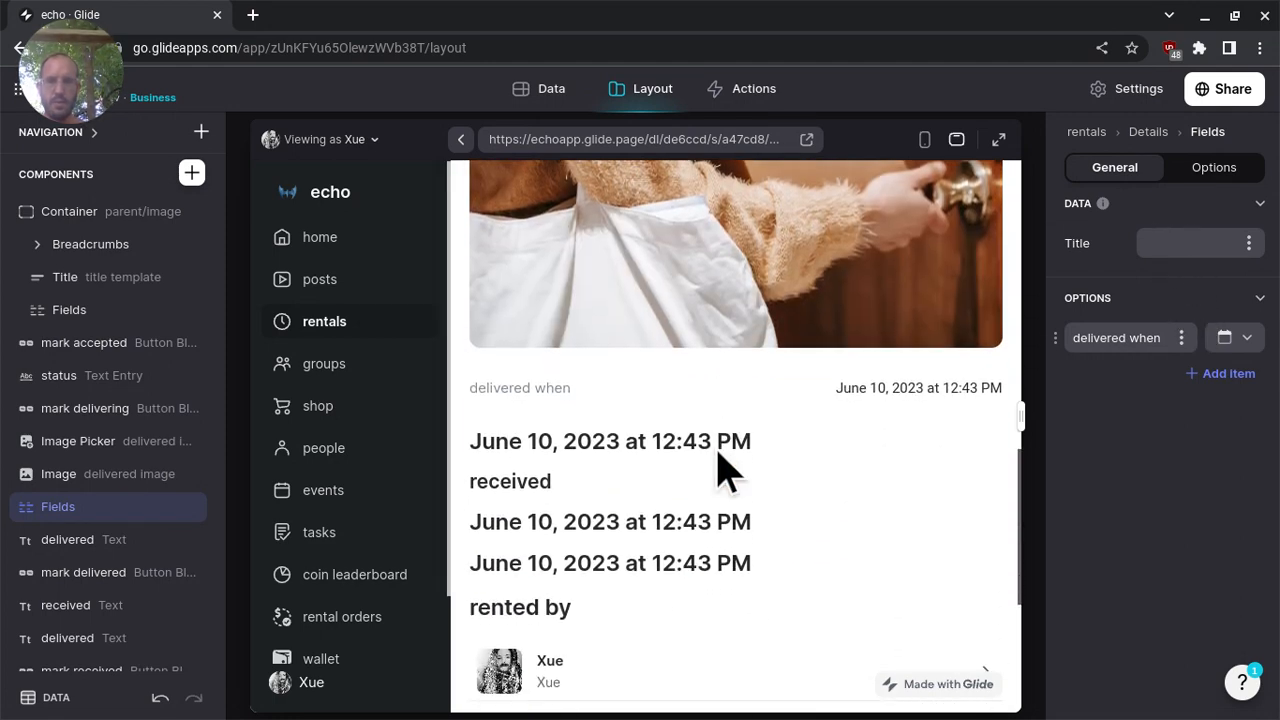
scroll(160, 510, "down", 1)
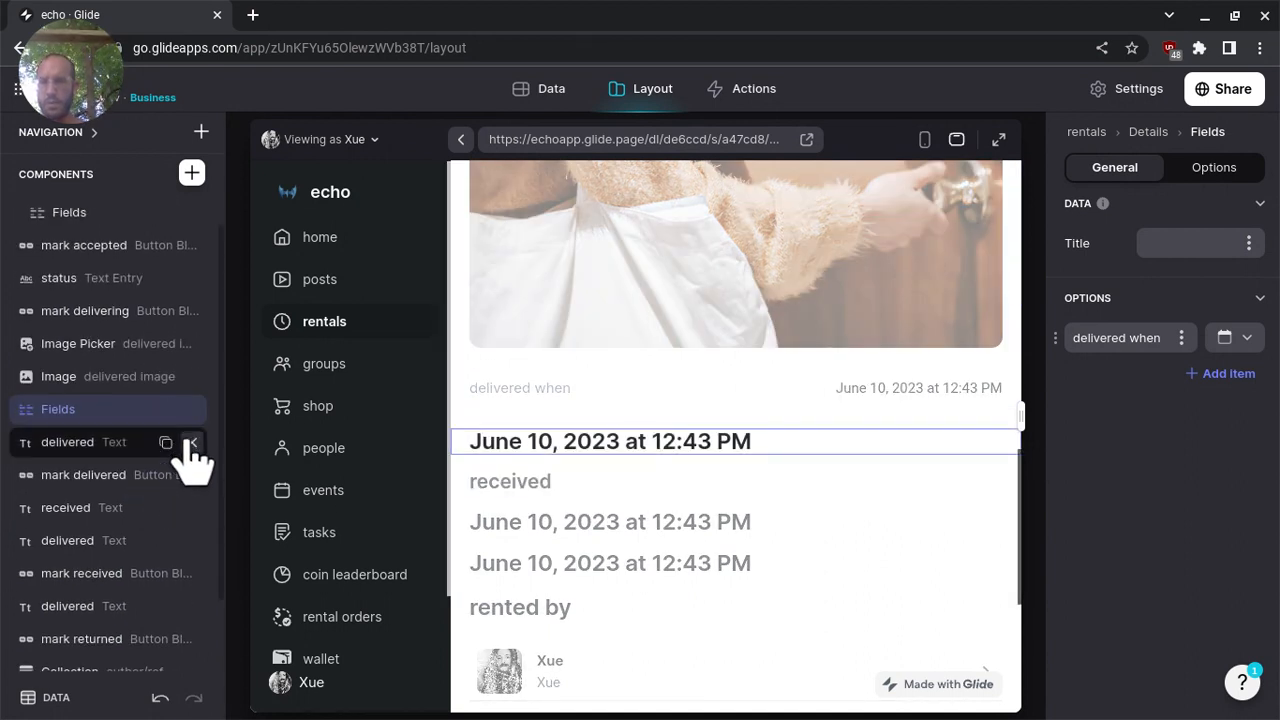
left_click(192, 443)
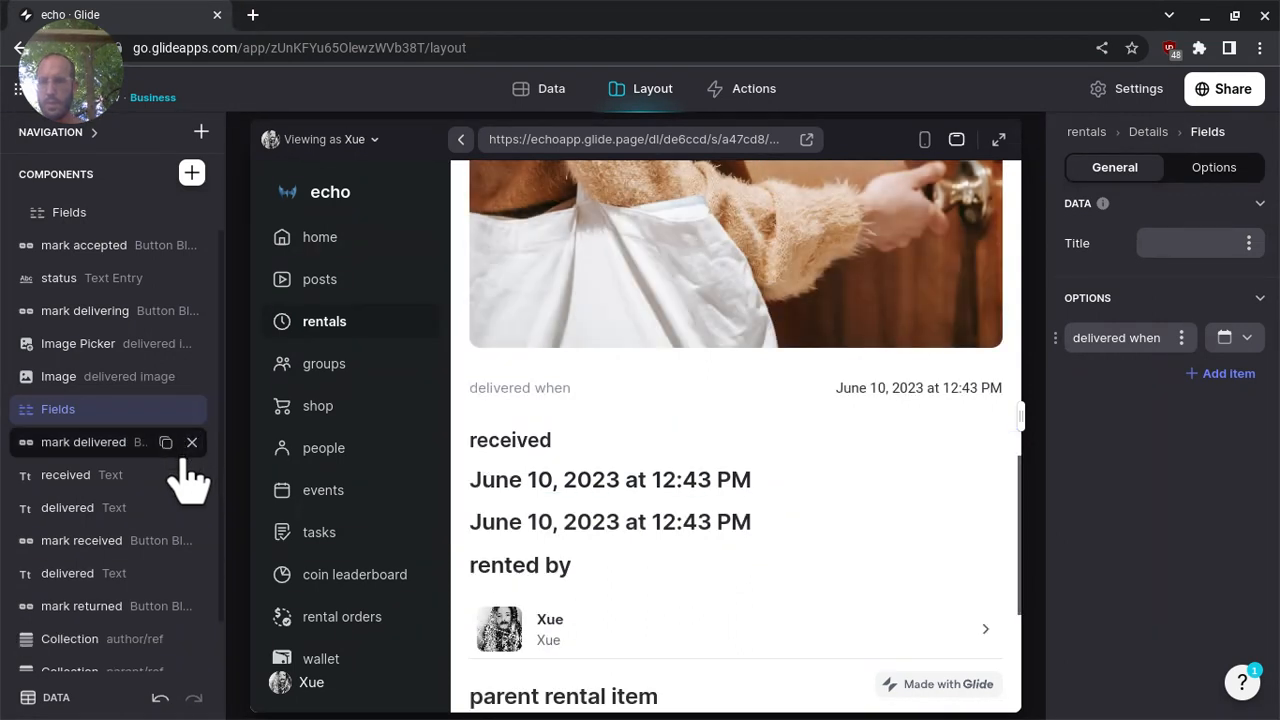
mouse_move(184, 468)
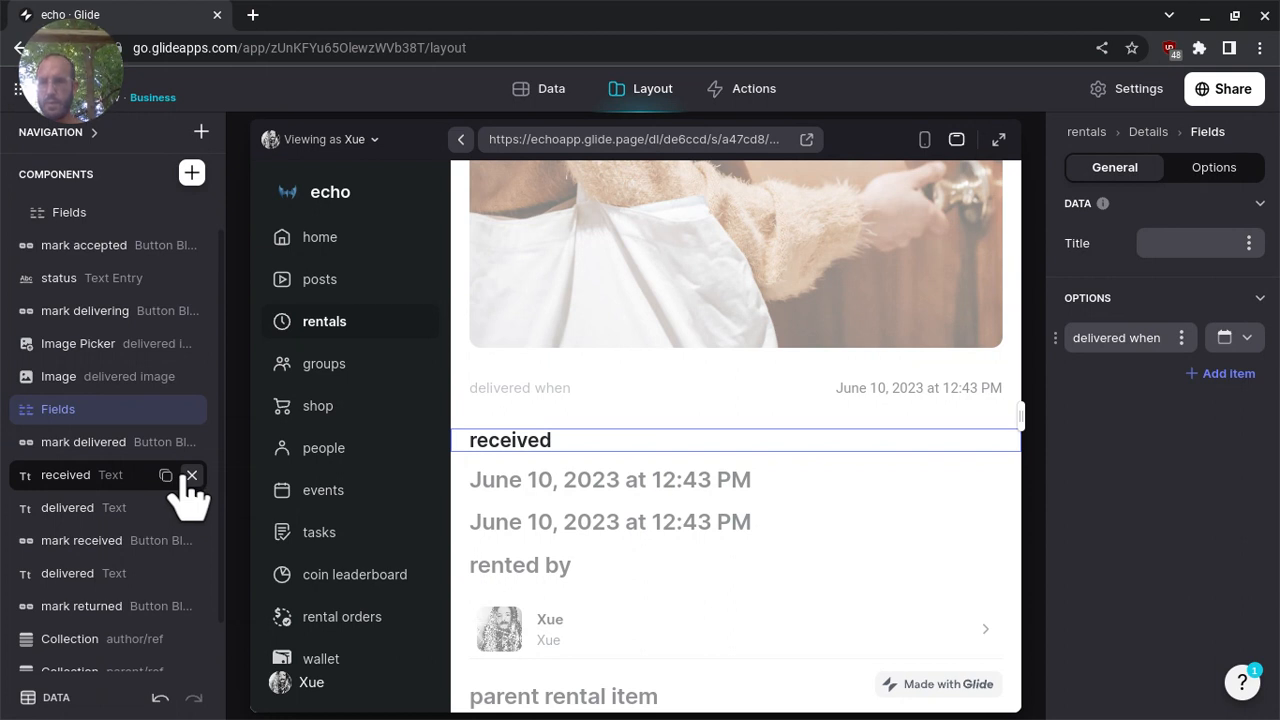
left_click(191, 476)
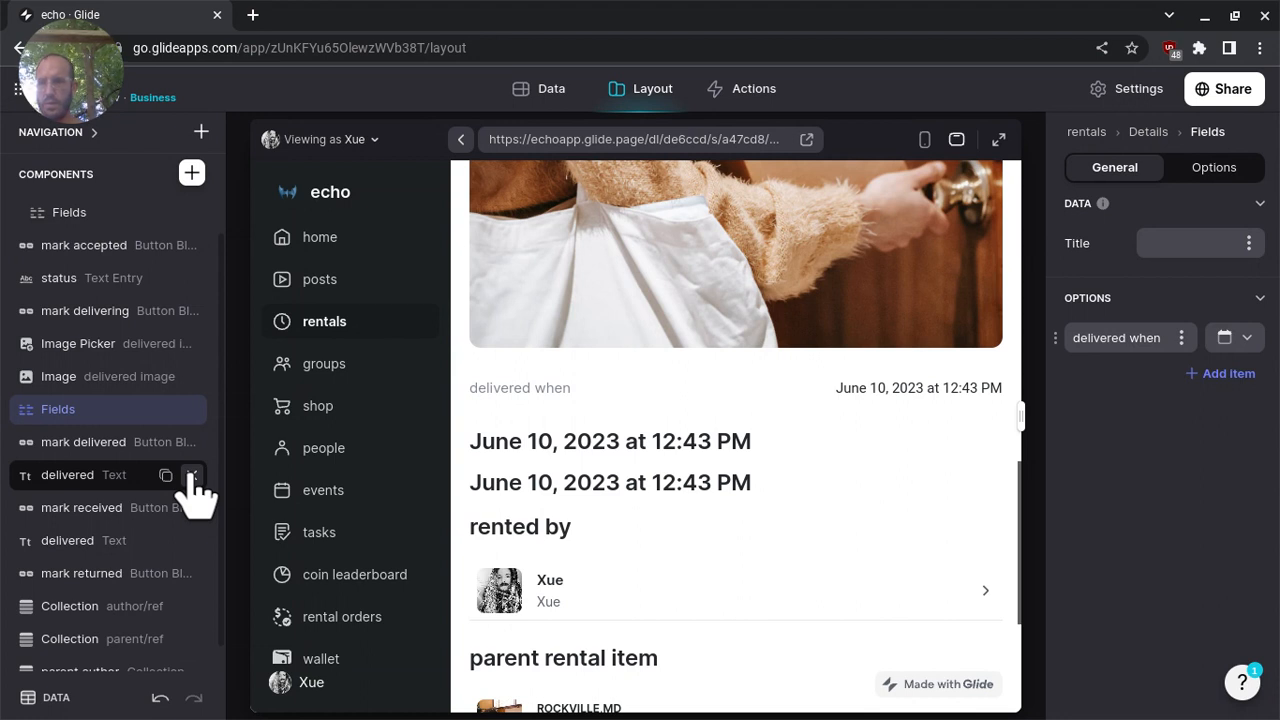
left_click(192, 477)
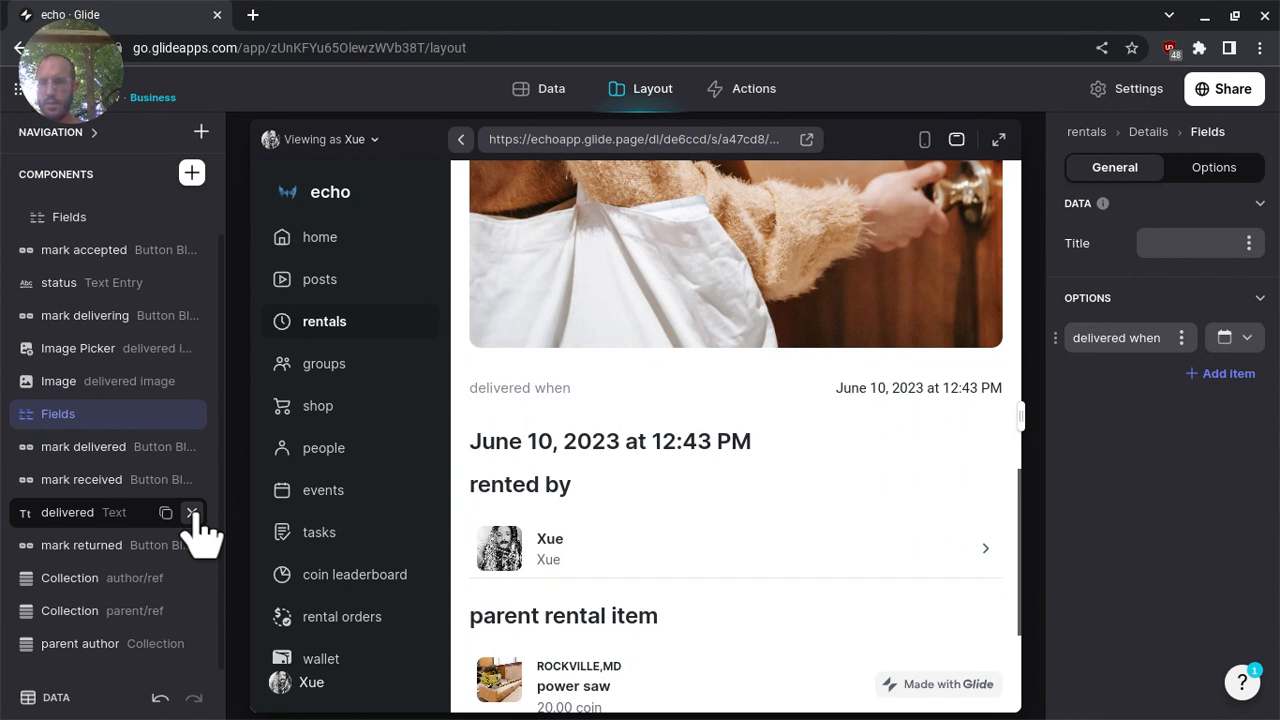
left_click(192, 514)
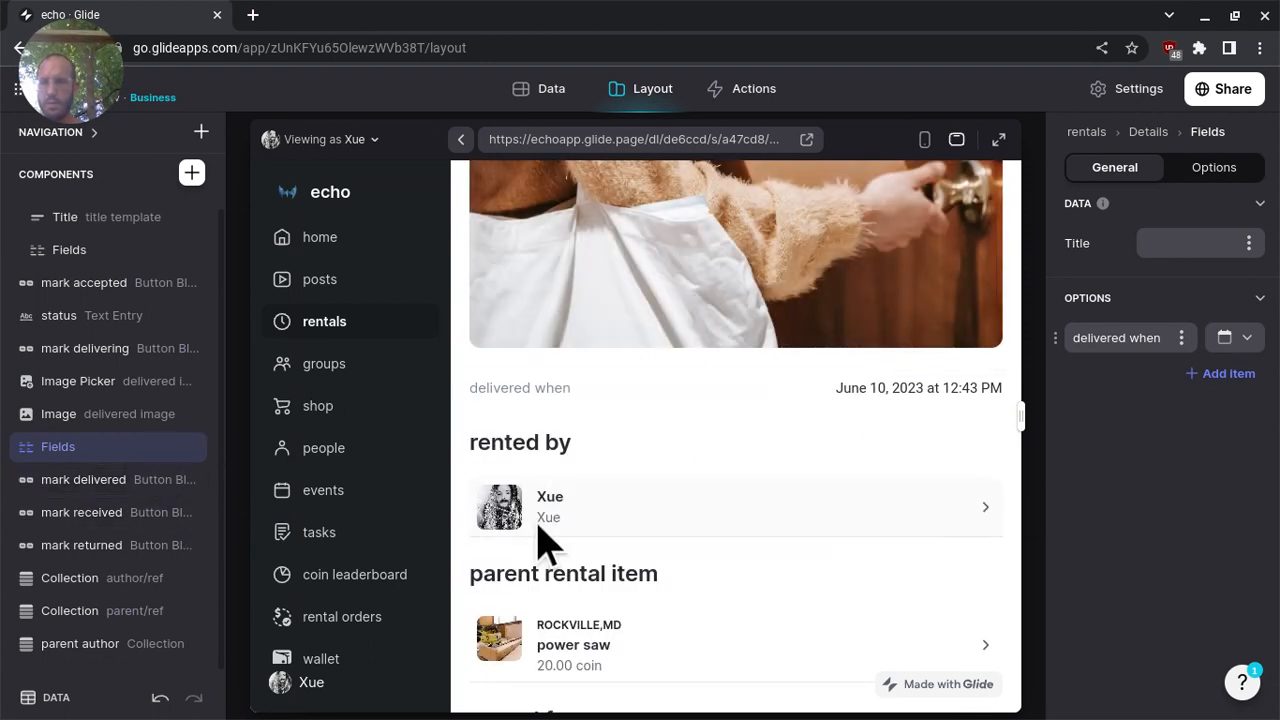
- Assign the mark rental order returned action to the mark returned button
scroll(540, 545, "up", 6)
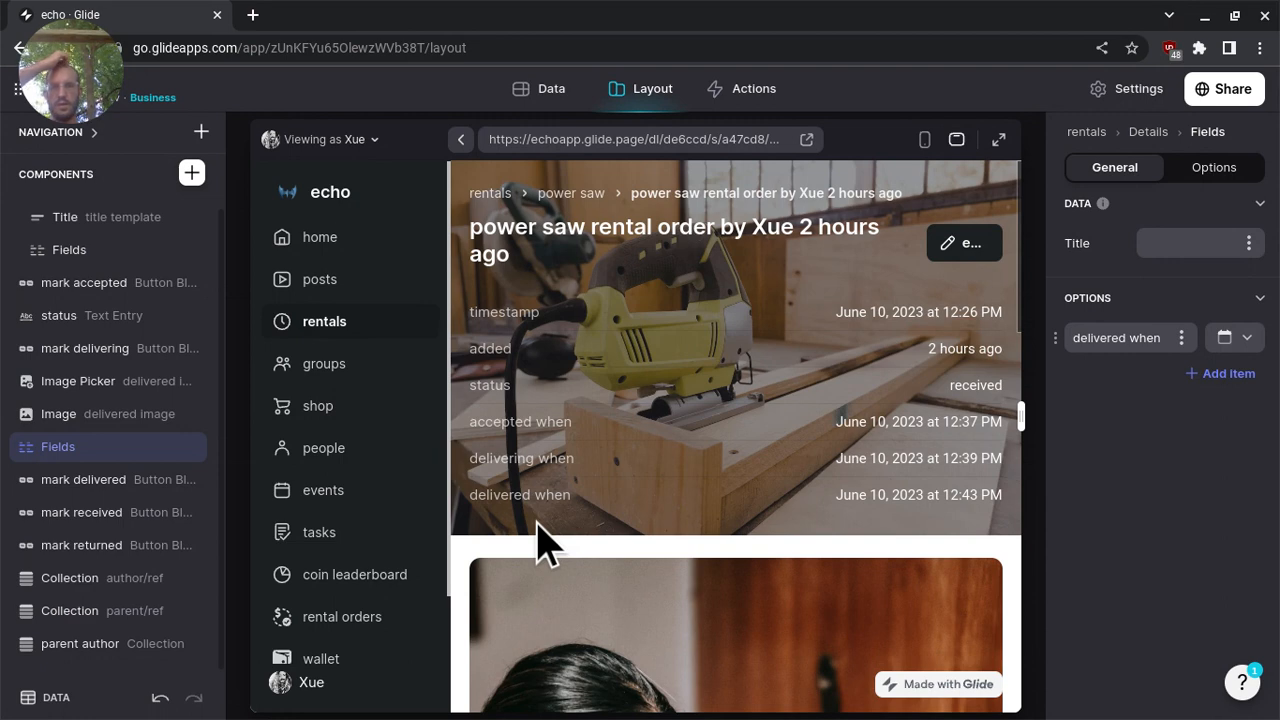
scroll(540, 545, "down", 8)
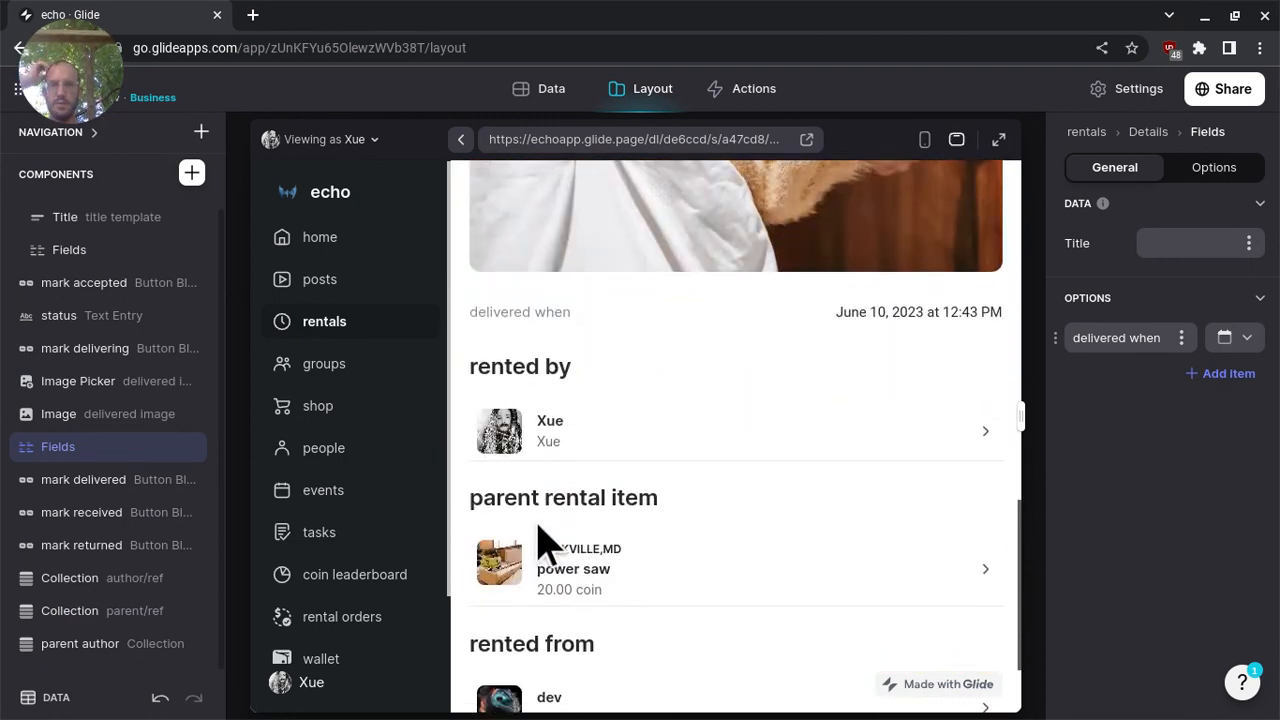
left_click(92, 548)
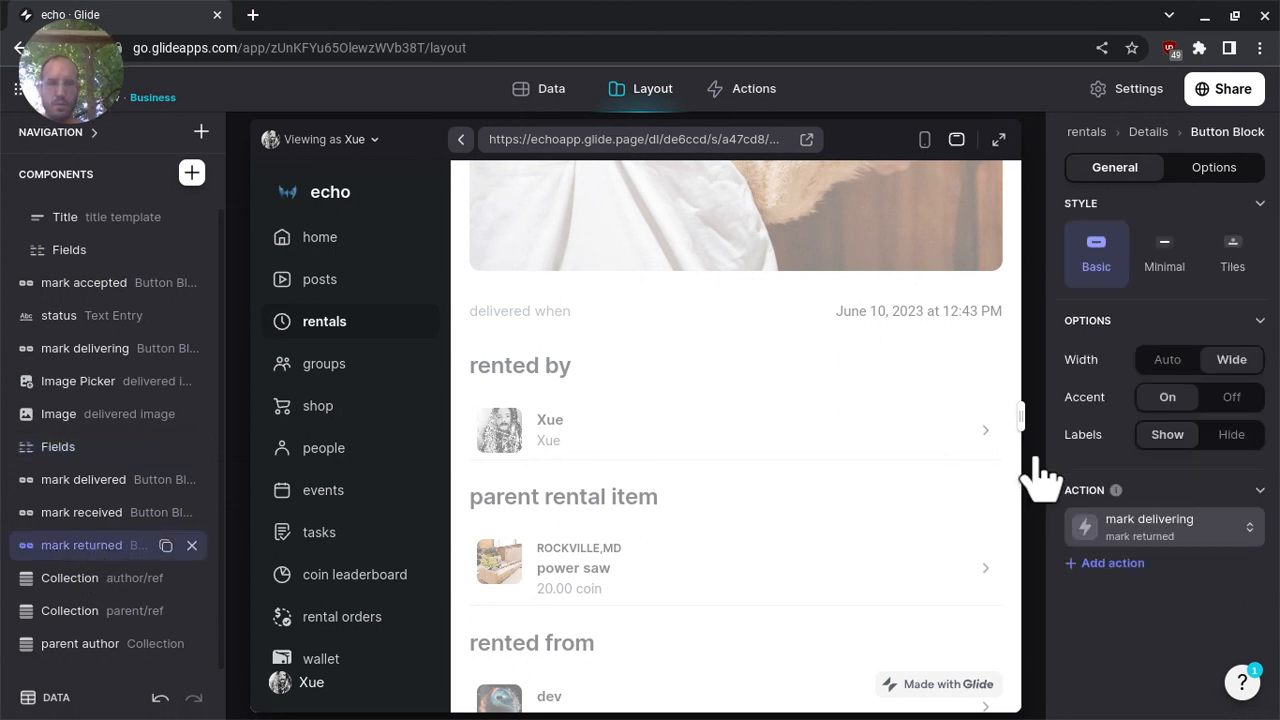
left_click(1150, 535)
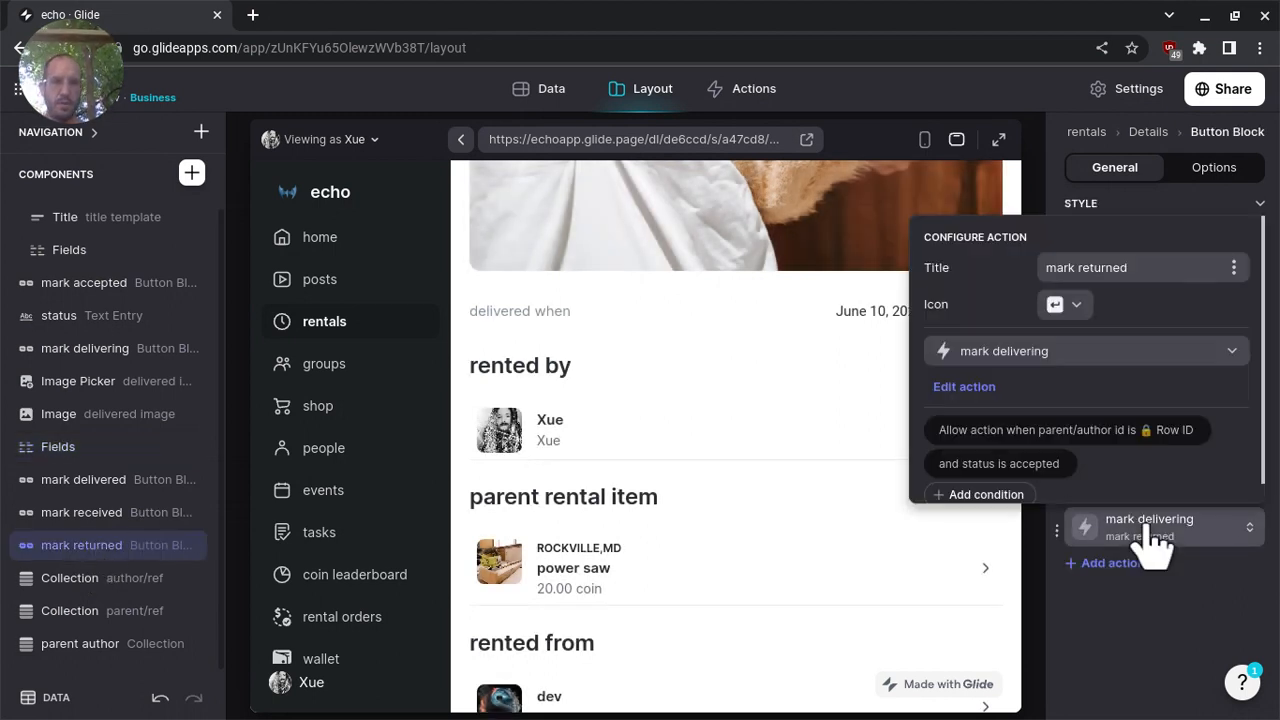
left_click(1028, 350)
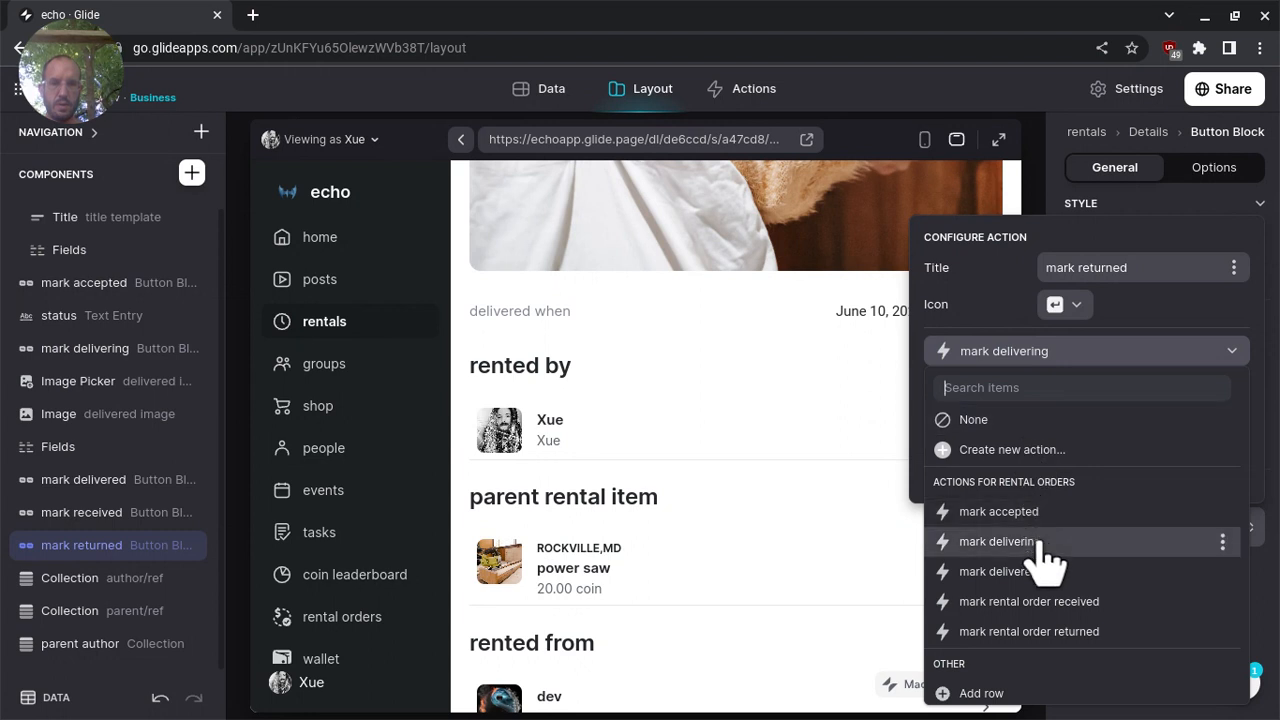
left_click(1037, 625)
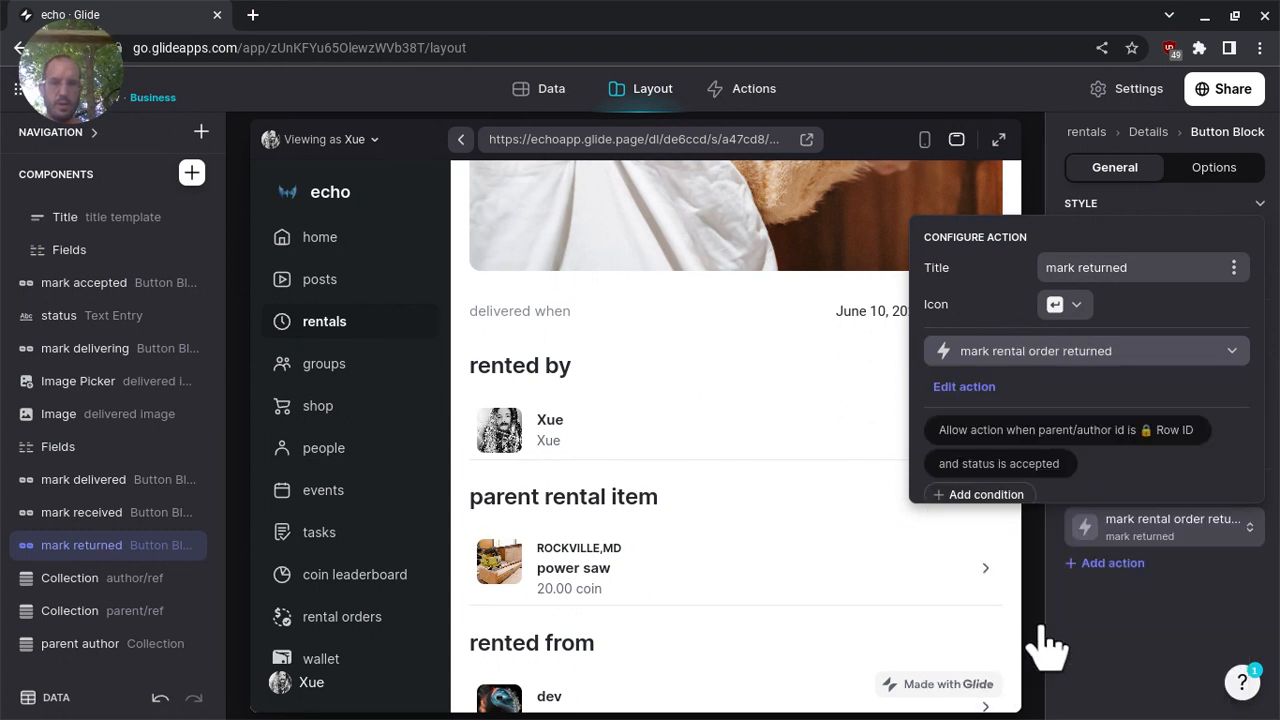
- Change the mark returned button's status condition so the action is allowed when status is received
left_click(1034, 474)
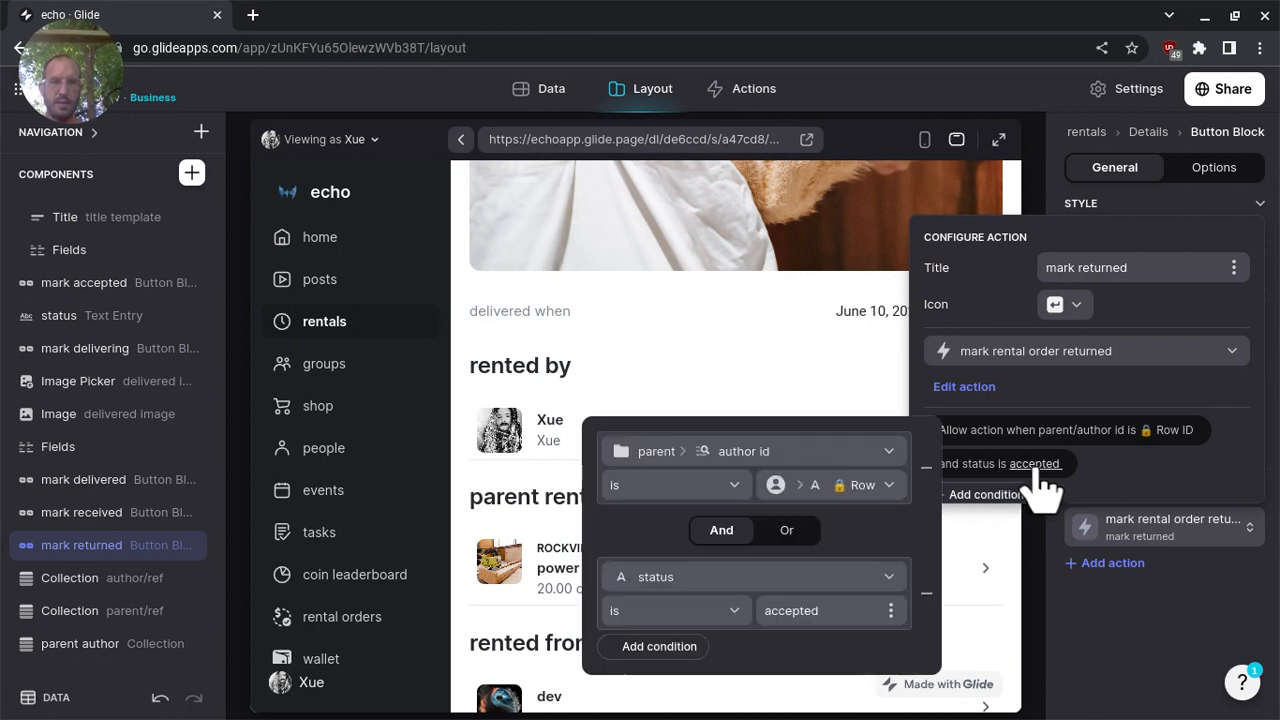
double_click(810, 610)
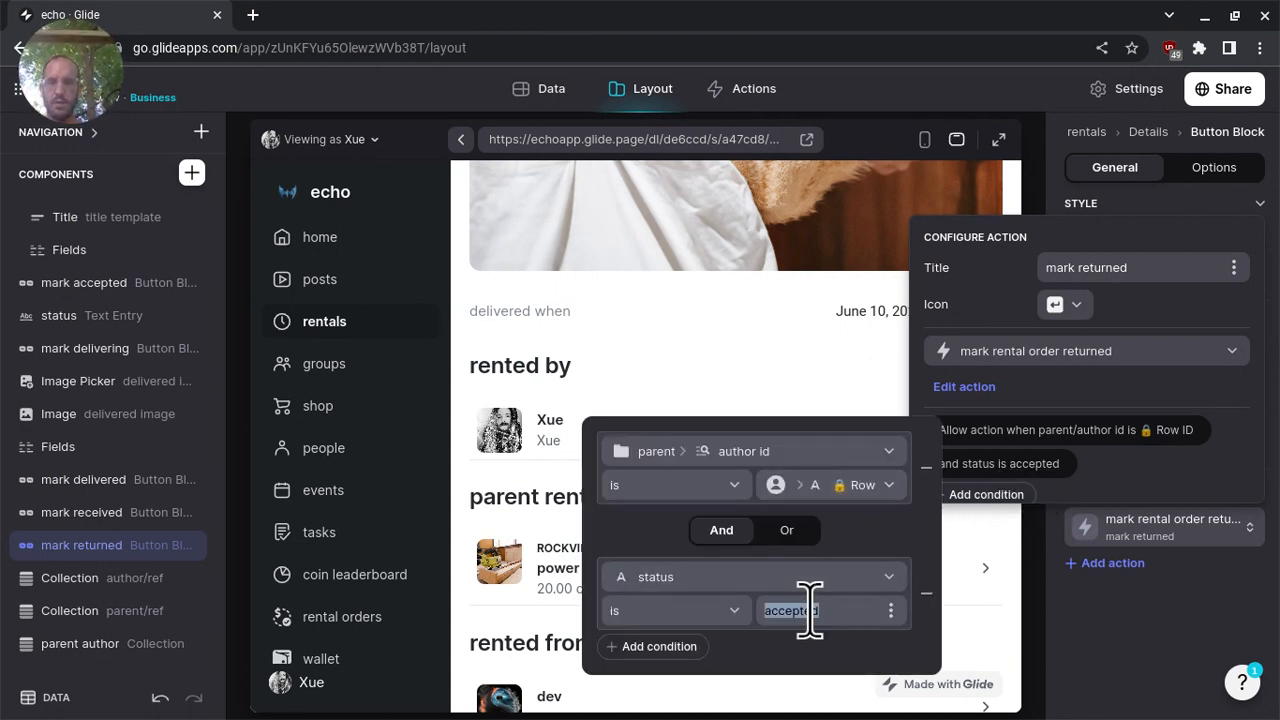
type("received")
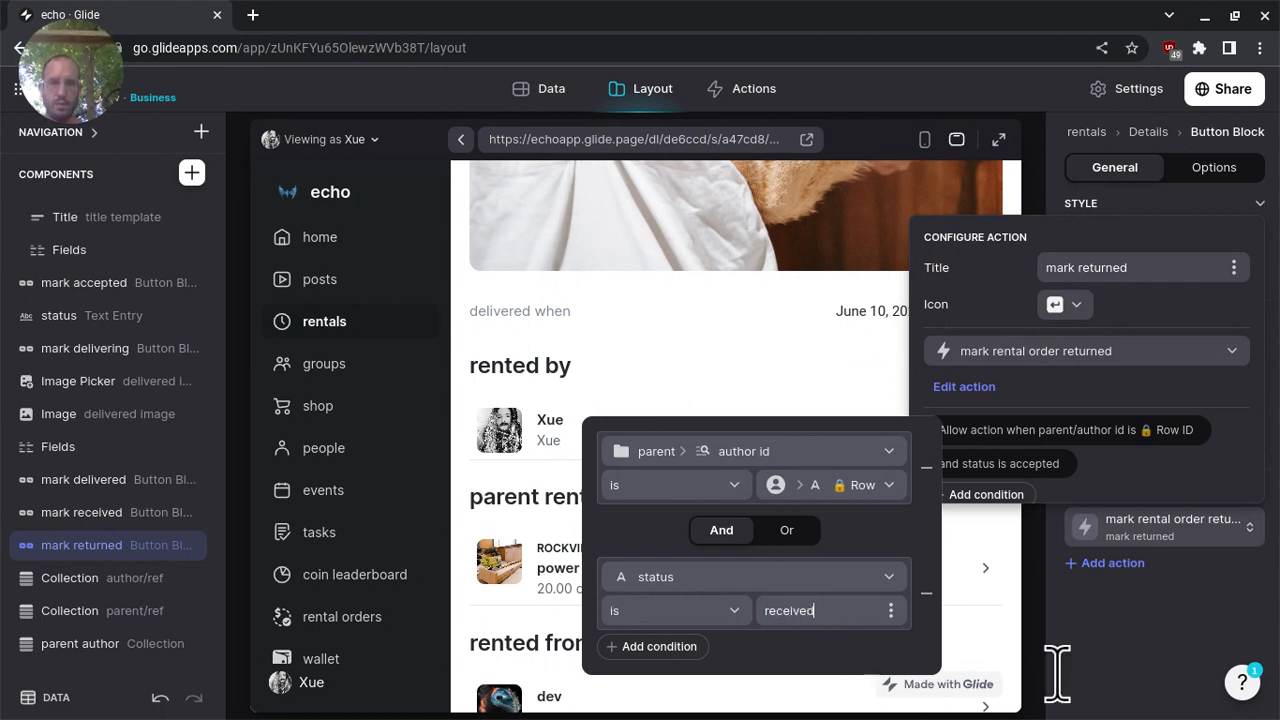
left_click(1140, 668)
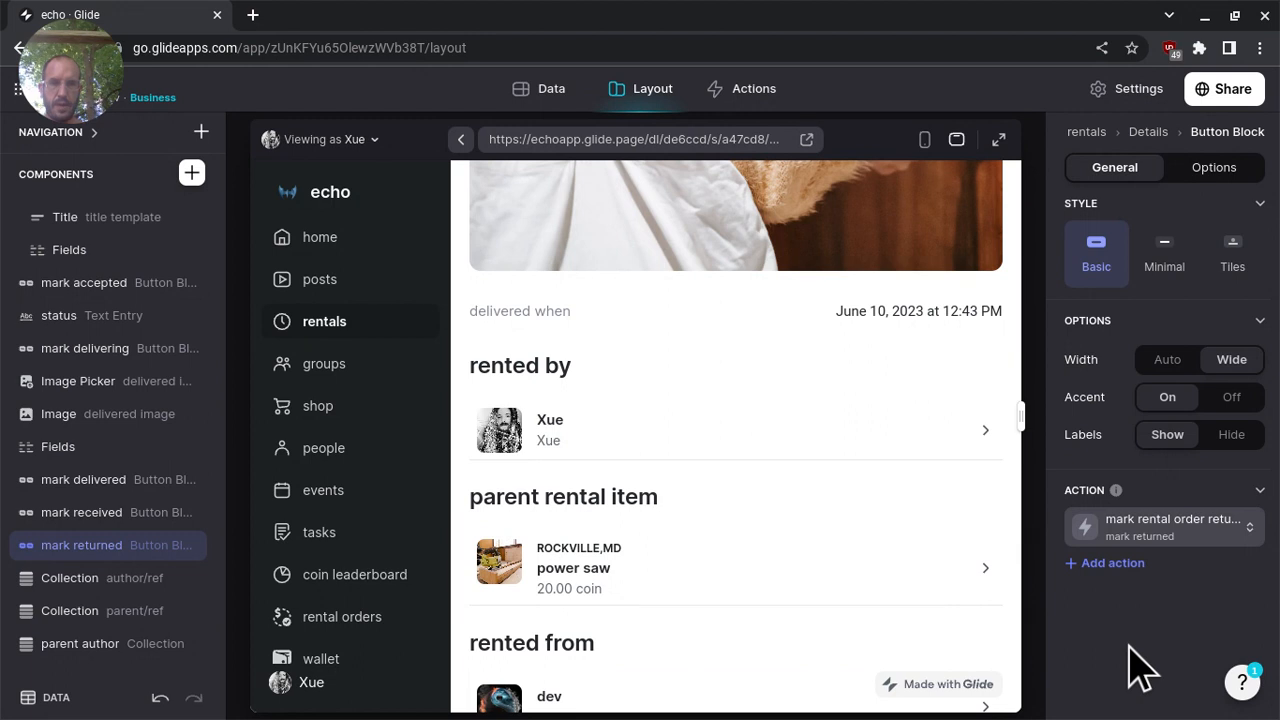
- Switch the mark returned button's user condition from the parent's author id to the rental order's own author id
left_click(1160, 537)
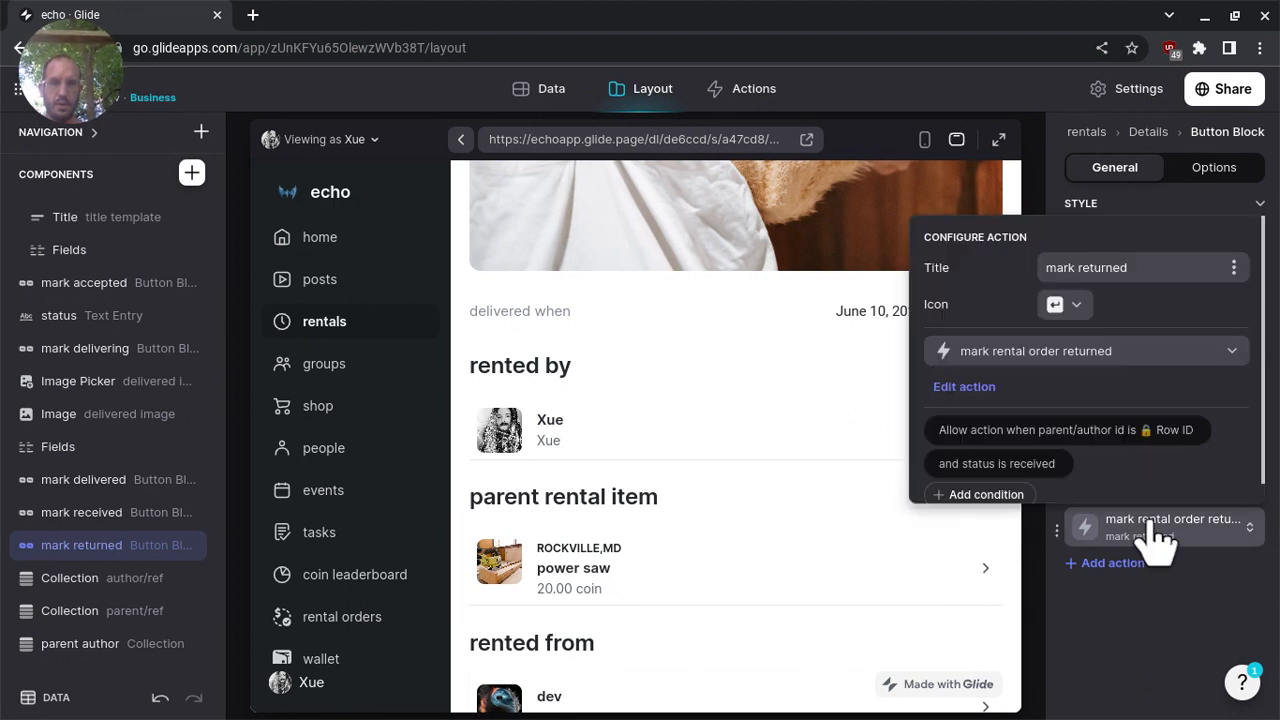
left_click(1110, 453)
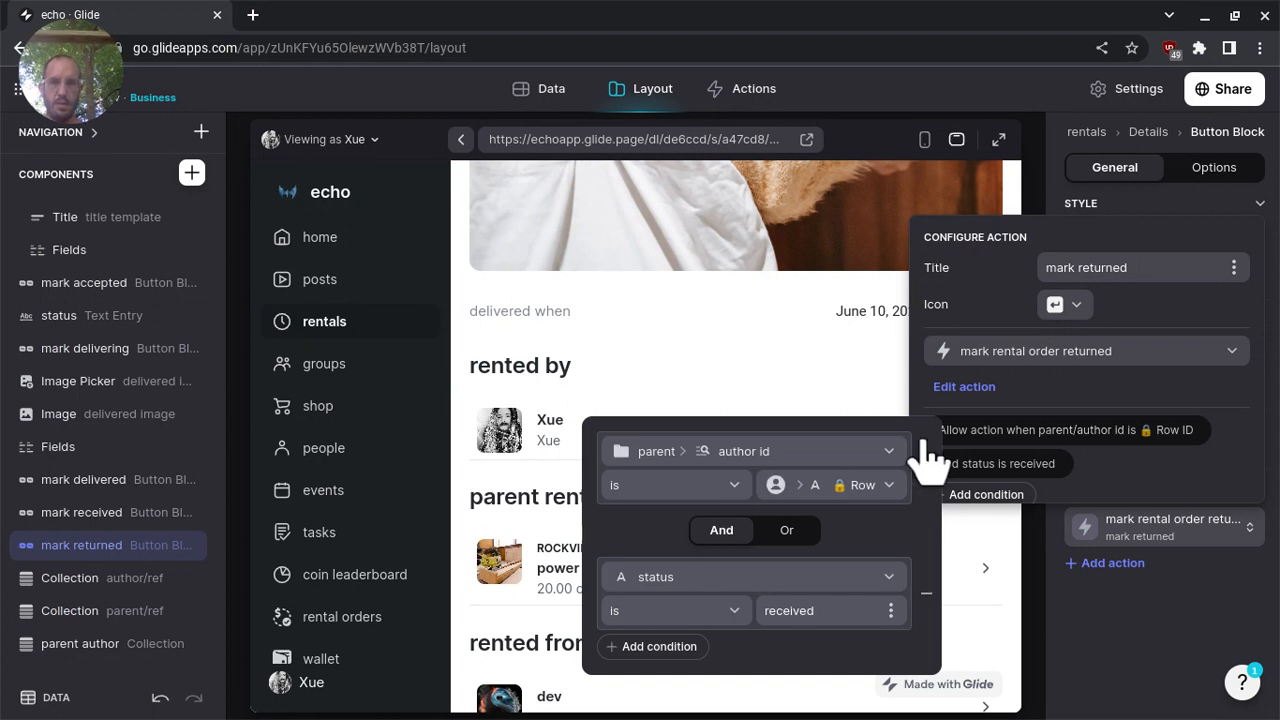
scroll(810, 380, "down", 1)
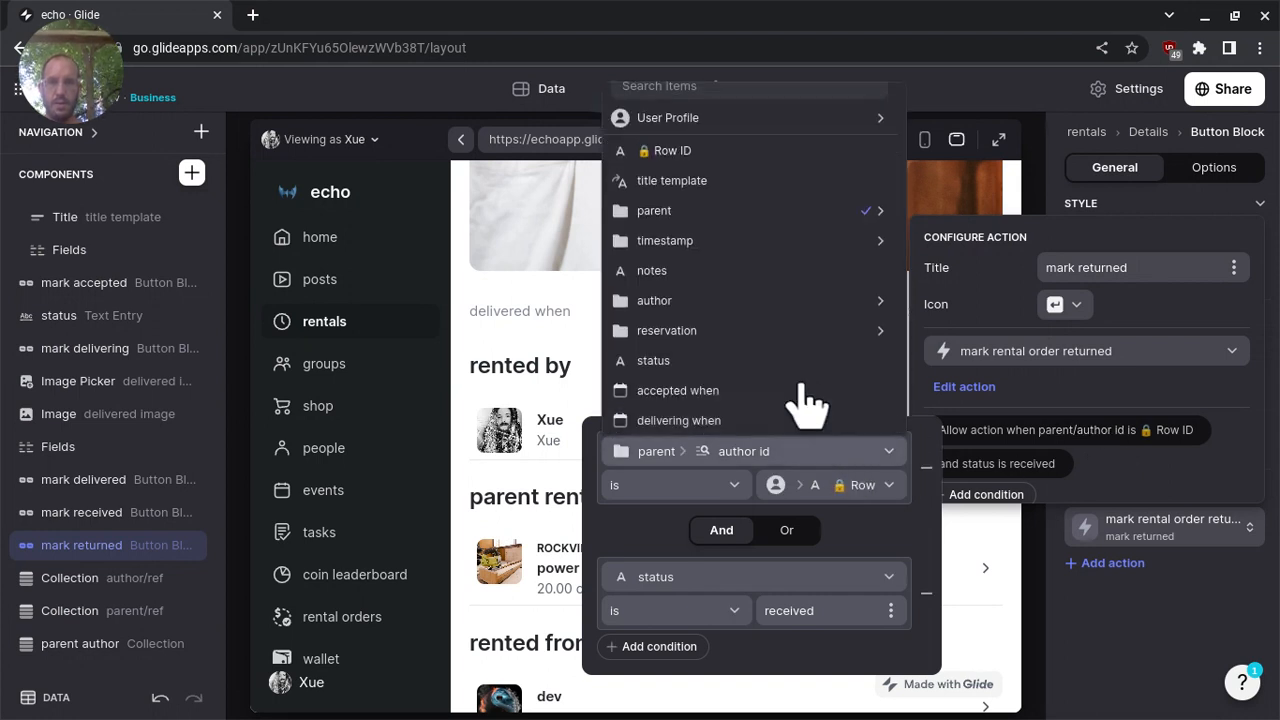
mouse_move(790, 303)
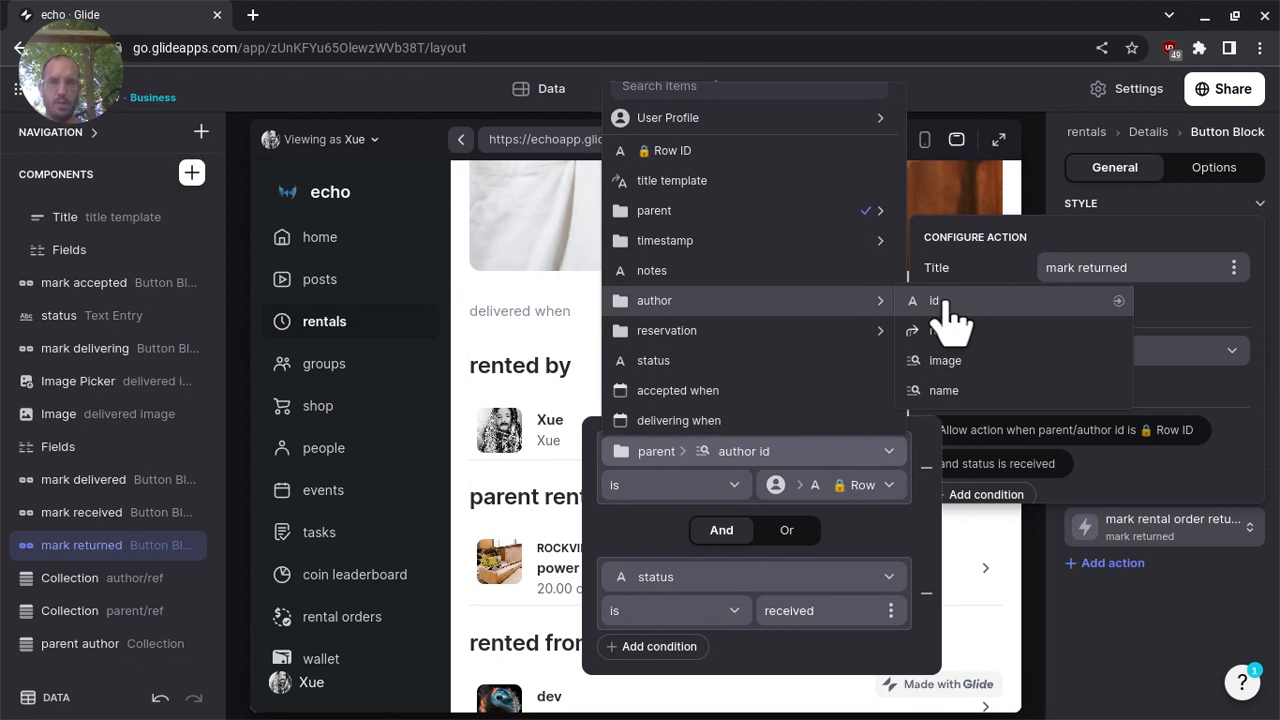
left_click(950, 301)
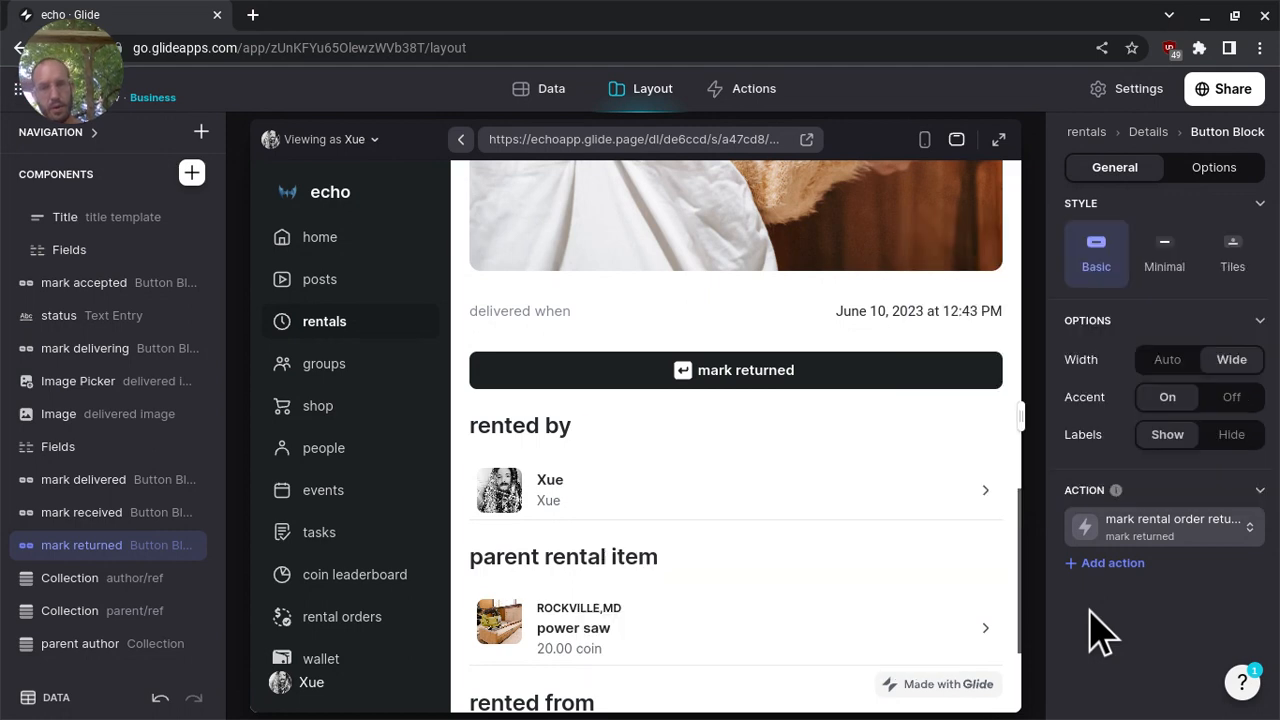
left_click(1100, 630)
scroll(787, 495, "up", 10)
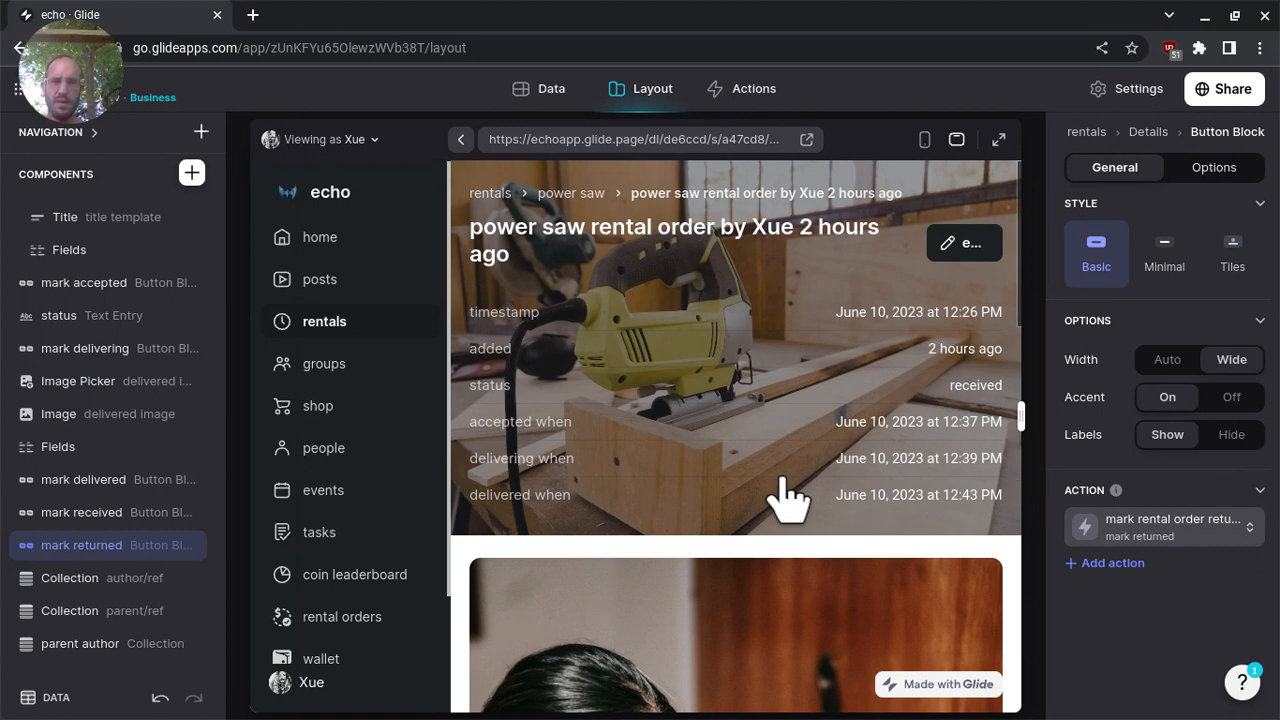
left_click(950, 250)
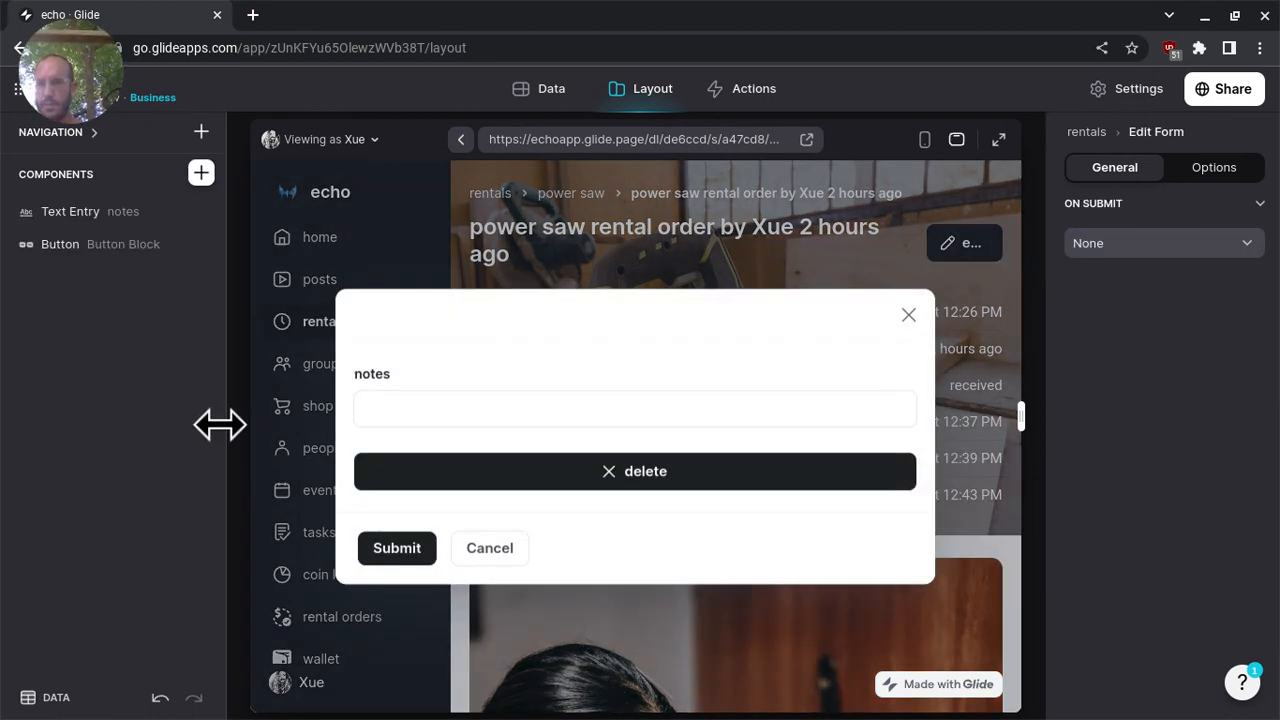
left_click(490, 548)
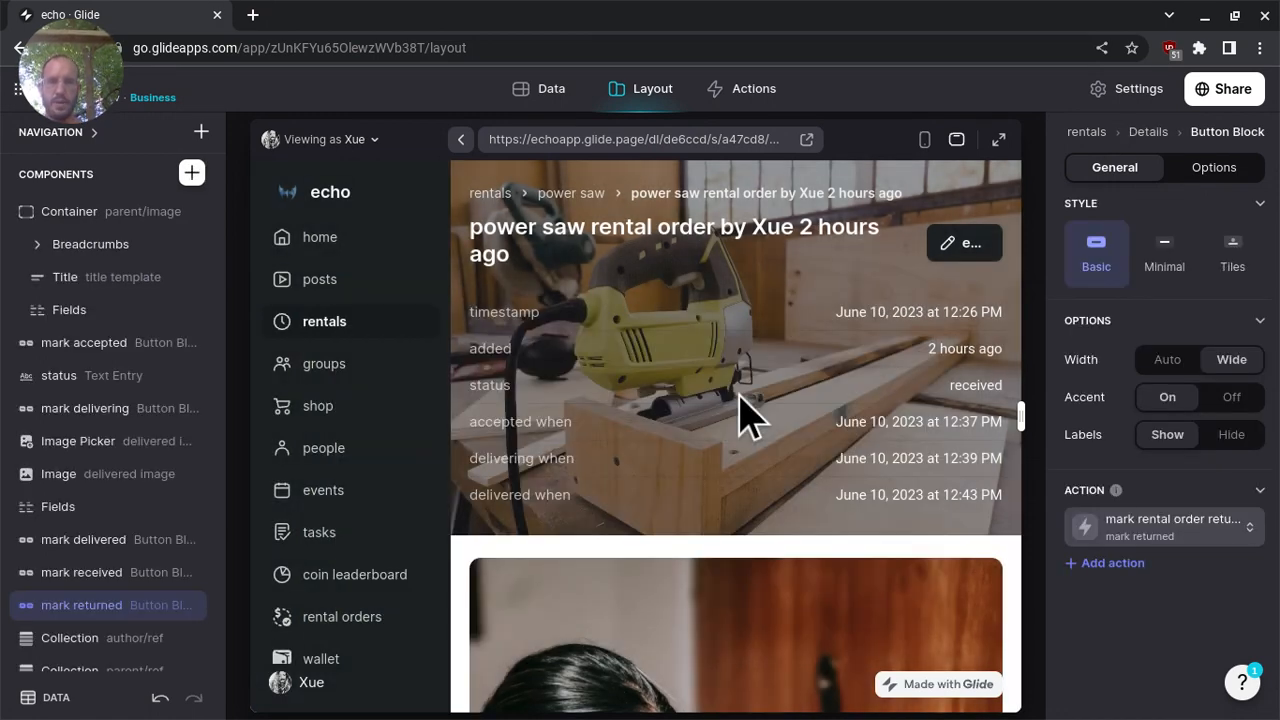
- Remove the accepted when, delivering when and delivered when items from the fields component inside the container
scroll(745, 415, "down", 1)
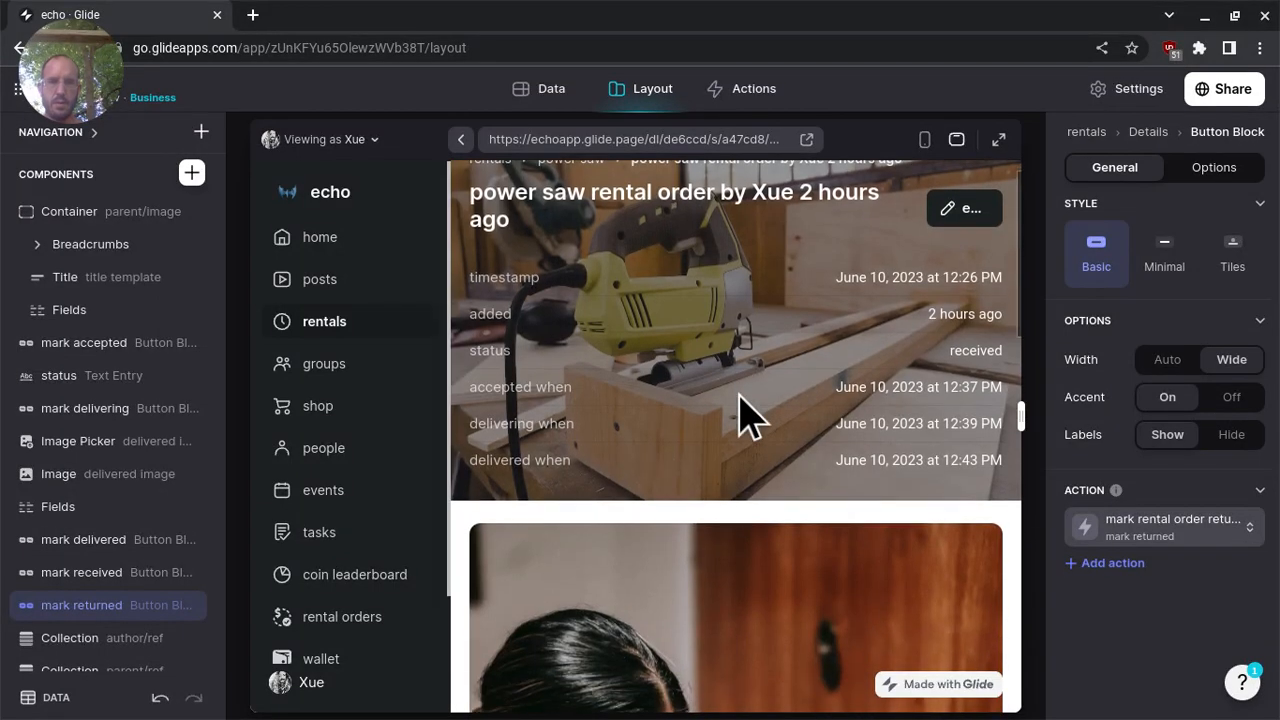
scroll(745, 415, "down", 1)
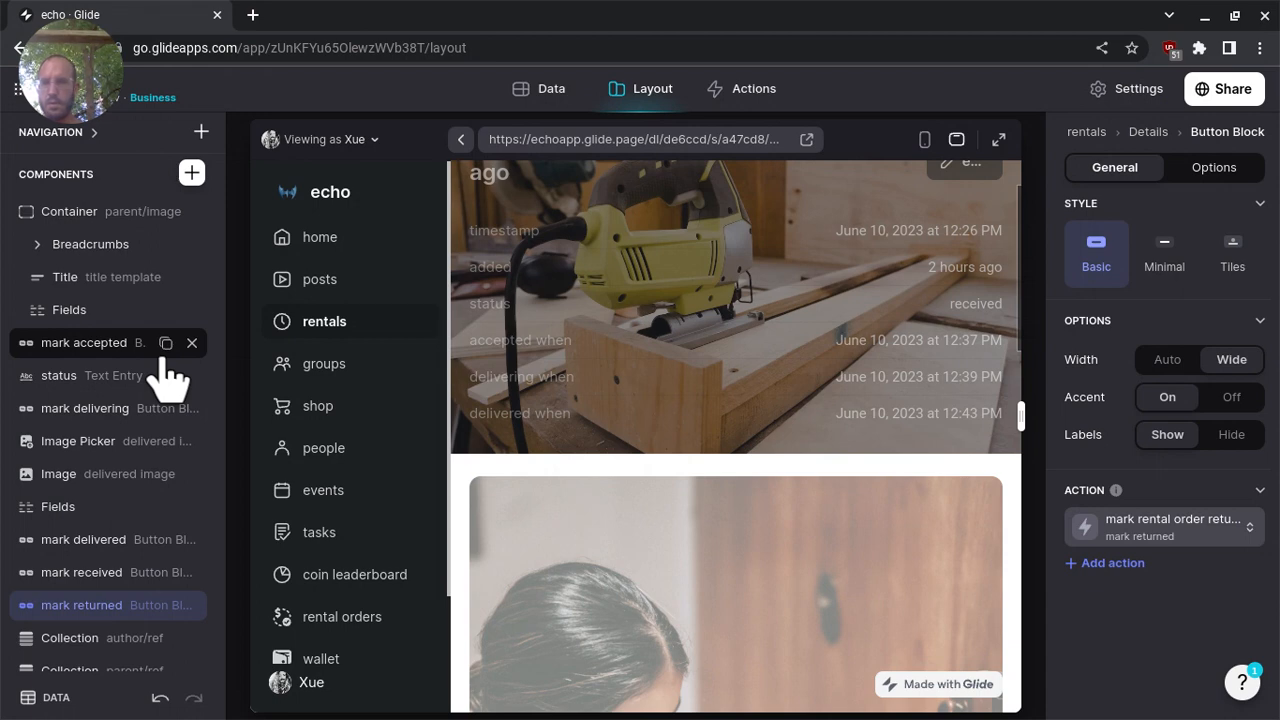
left_click(118, 312)
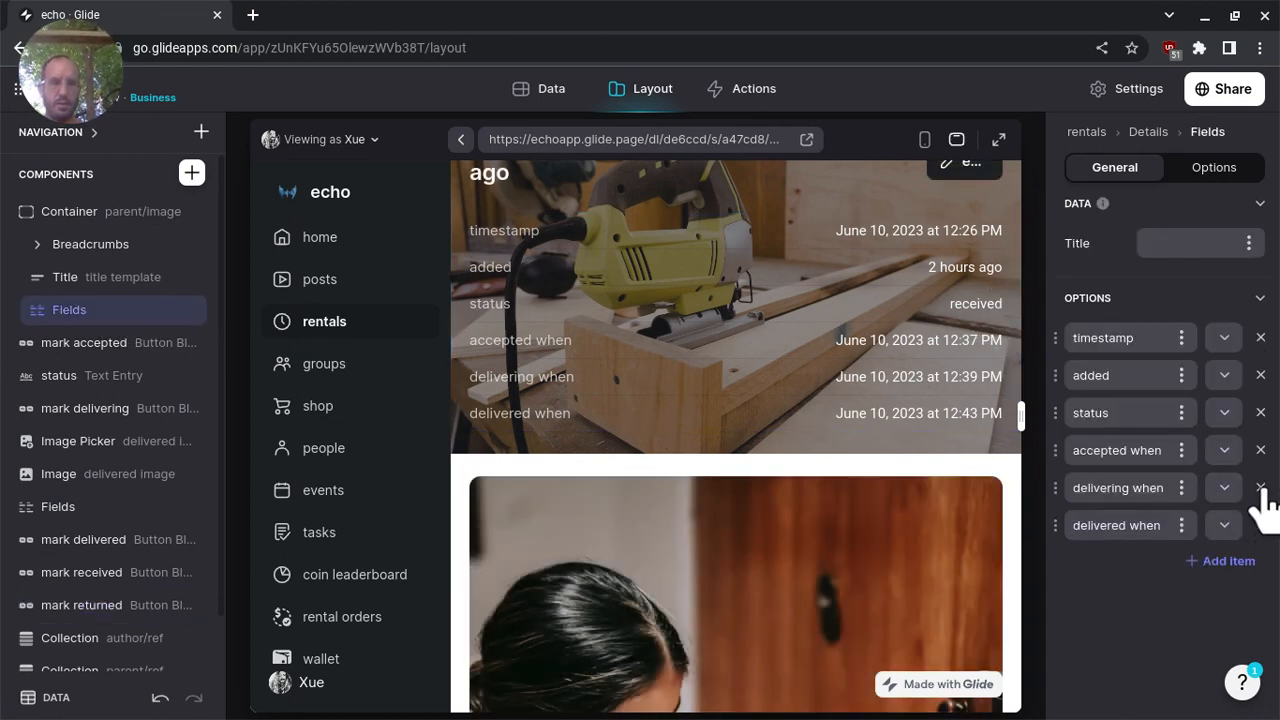
left_click(1262, 495)
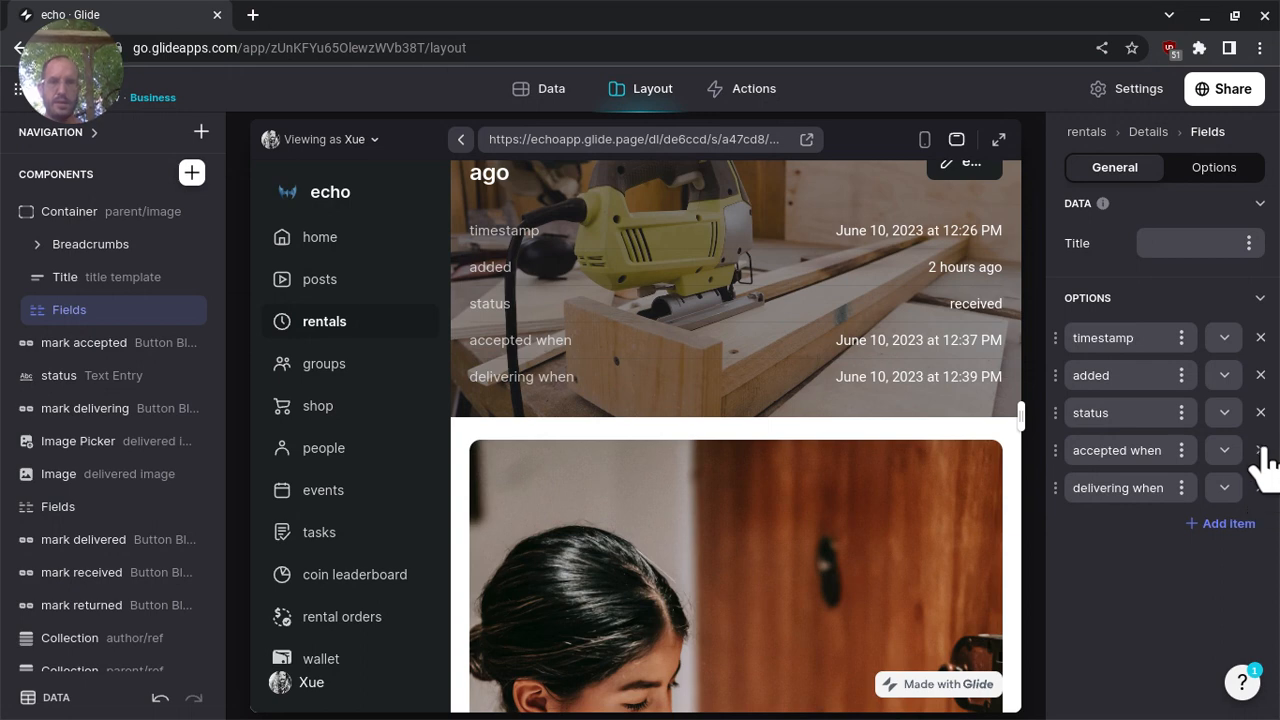
left_click(1260, 487)
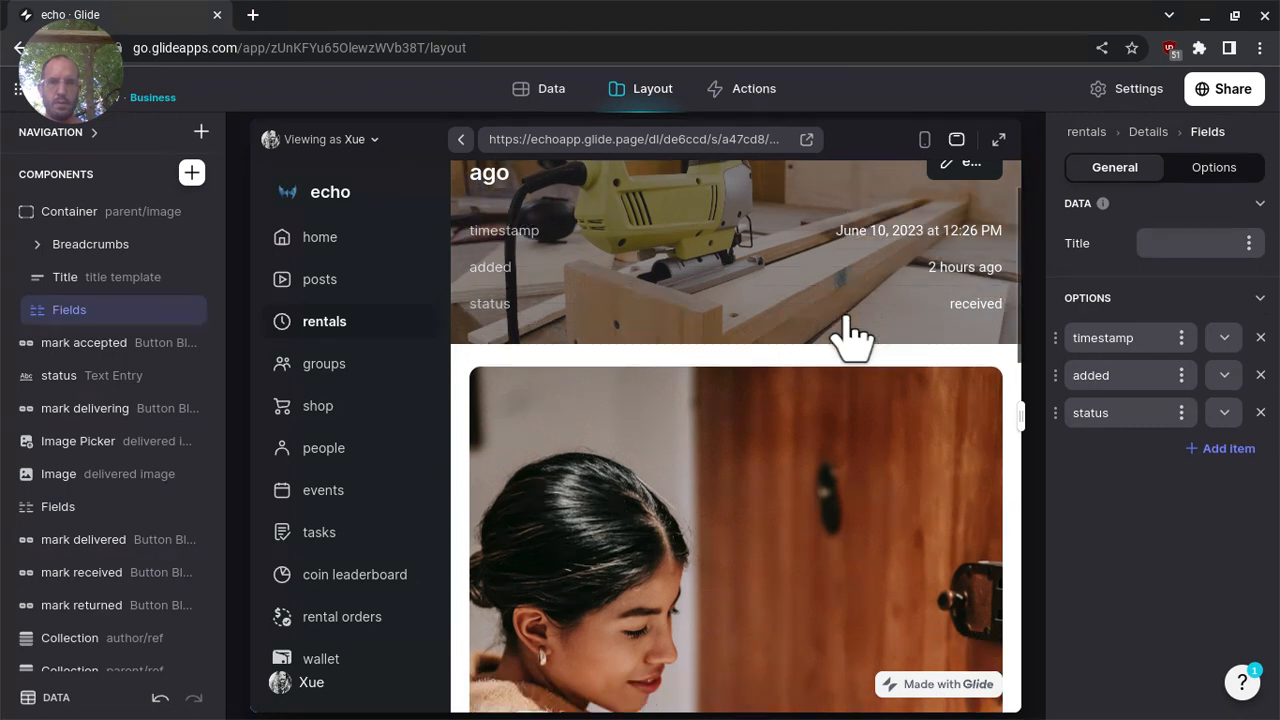
- Move the delivered when fields component above the mark delivering button, and mark the power saw rental order returned in the preview
scroll(846, 318, "down", 2)
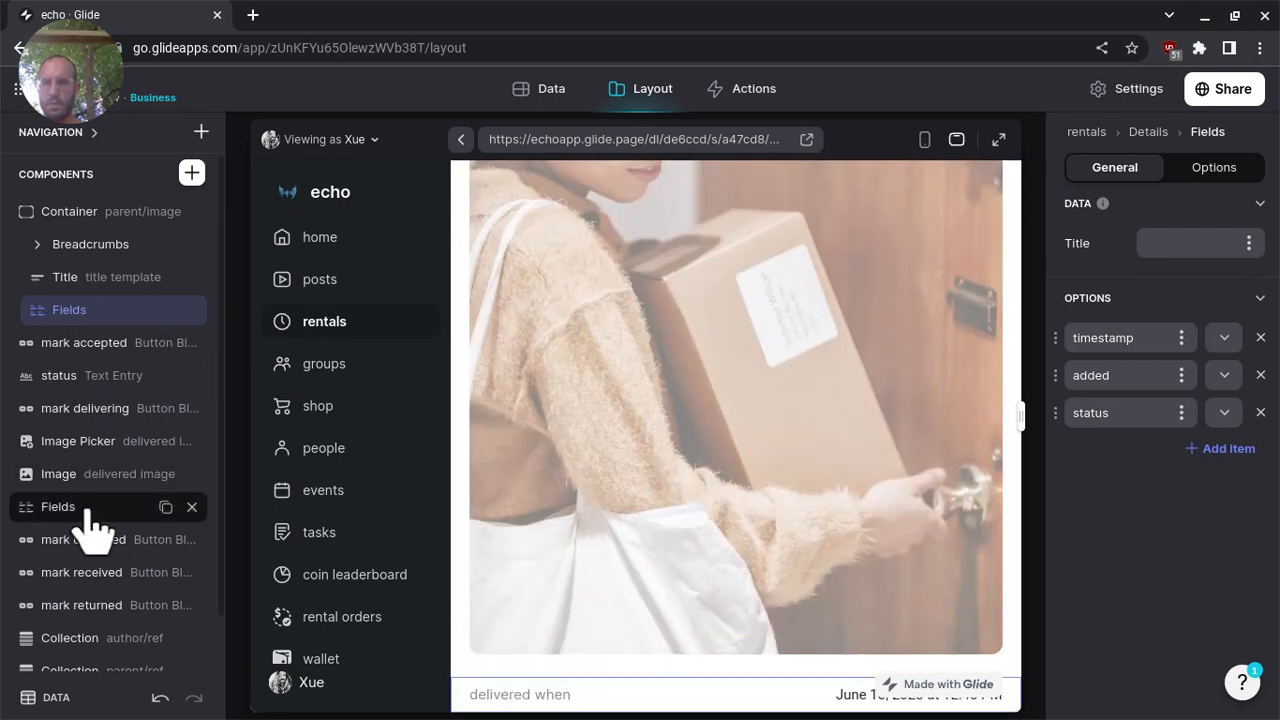
left_click_drag(88, 512, 95, 424)
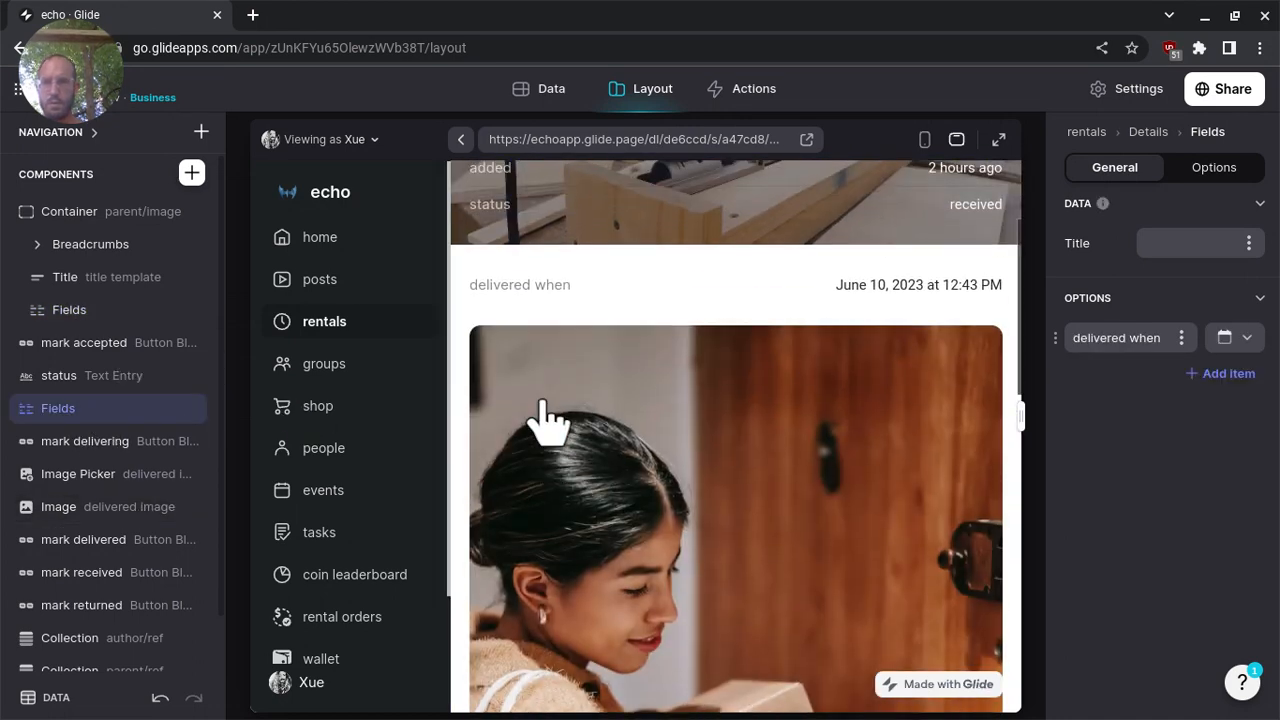
scroll(545, 420, "down", 6)
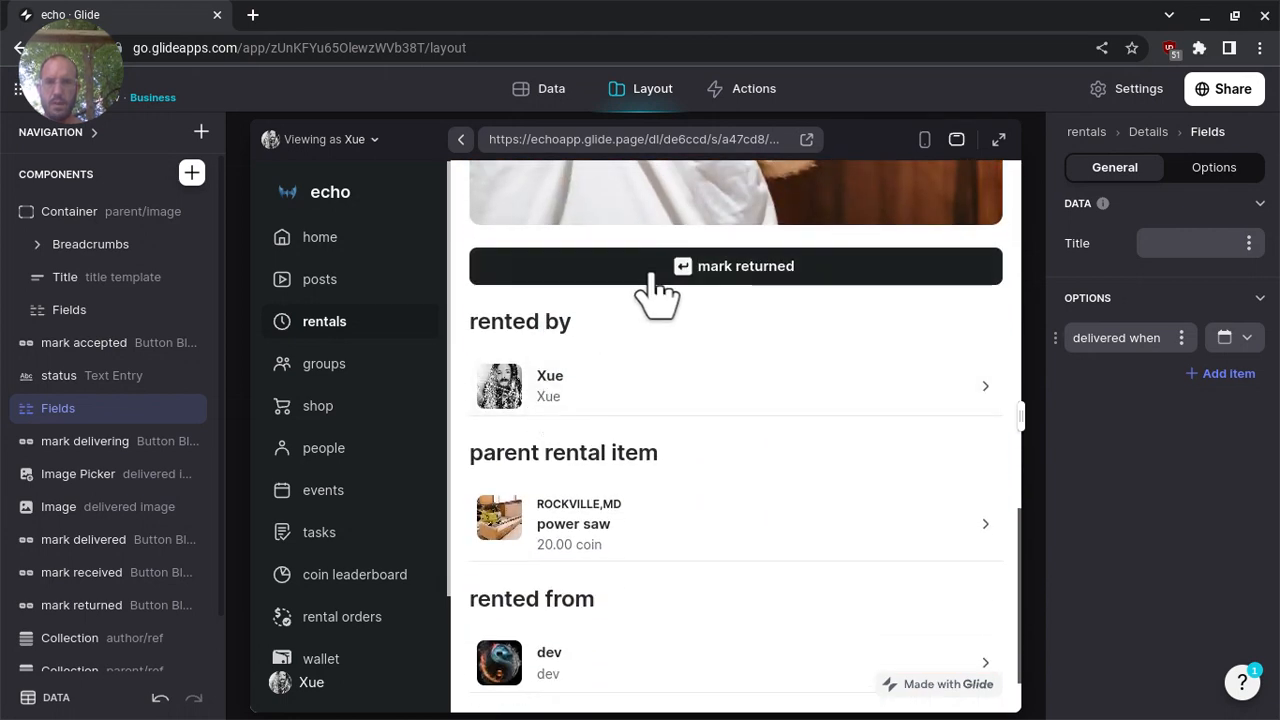
left_click(650, 275)
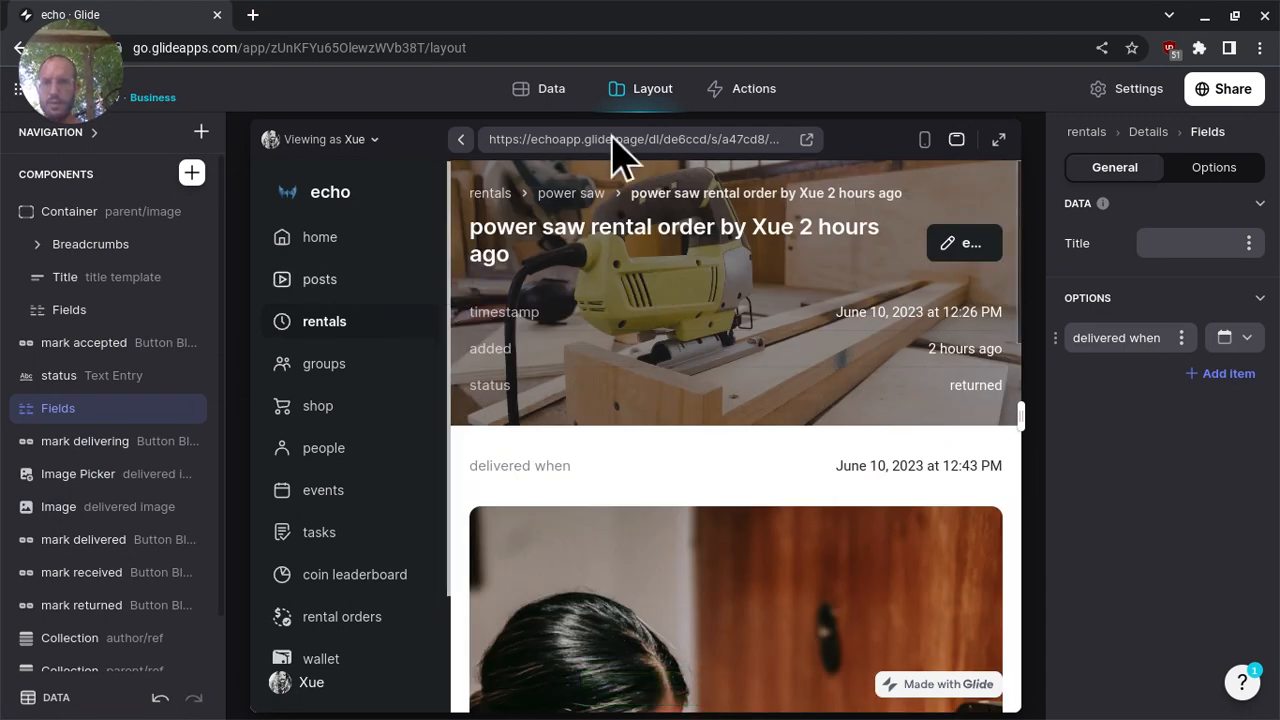
- Change the mark rental order returned action's notification message to "marked returned"
left_click(740, 100)
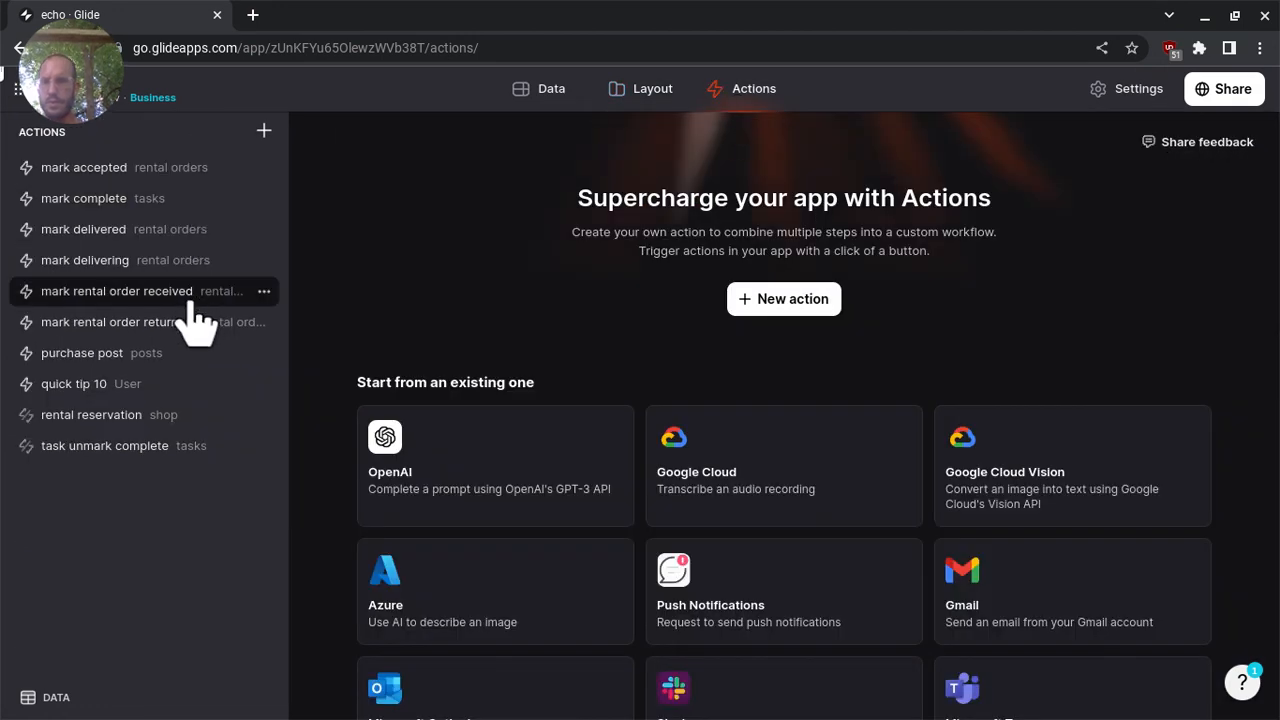
left_click(190, 322)
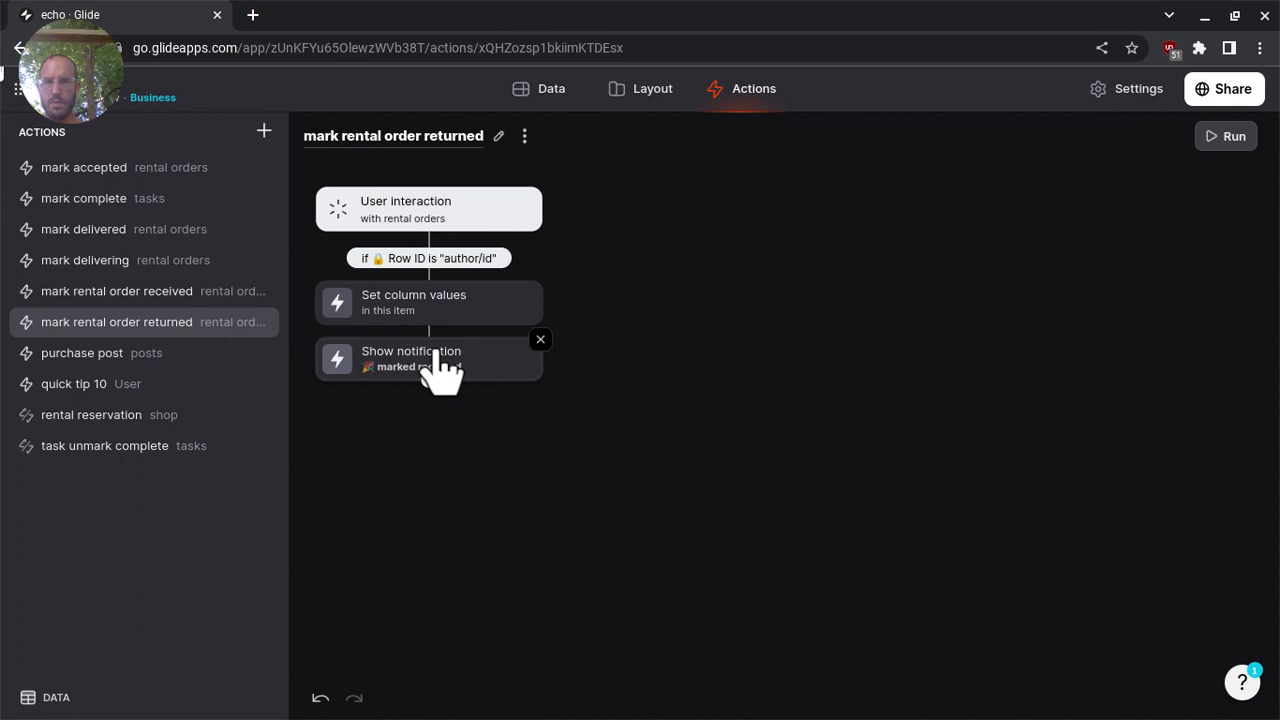
left_click(437, 365)
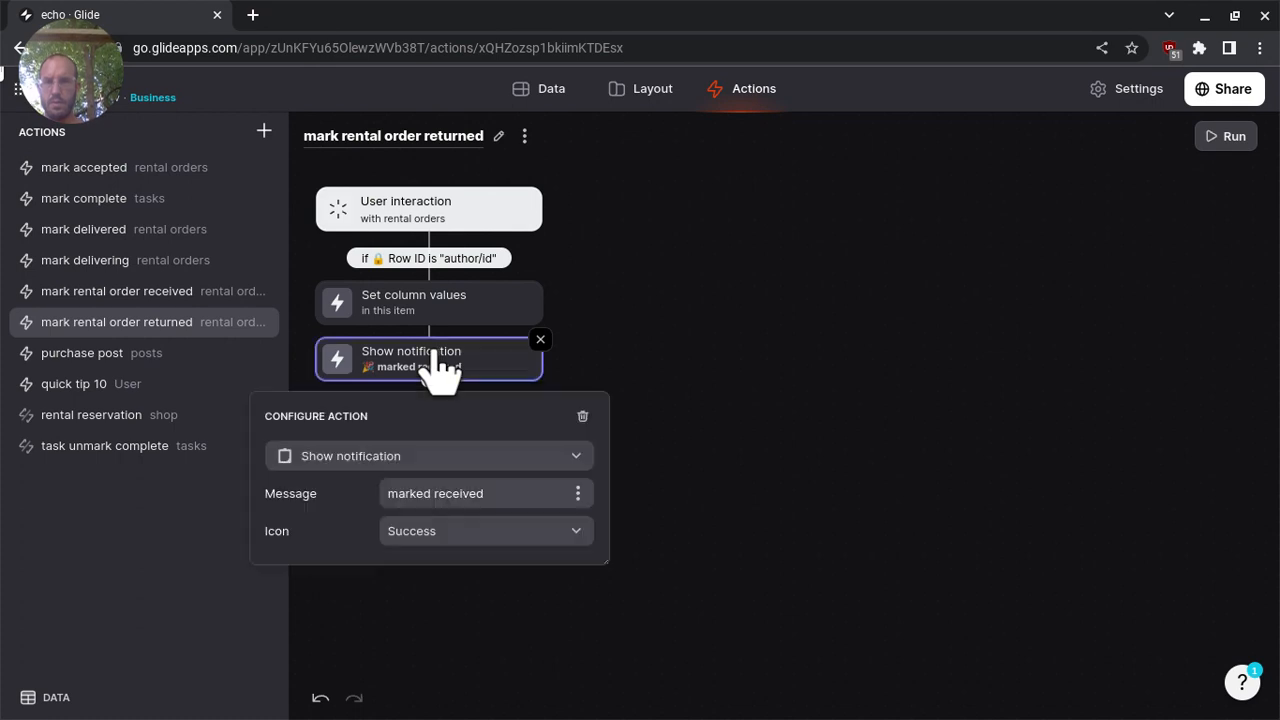
double_click(453, 493)
type("re")
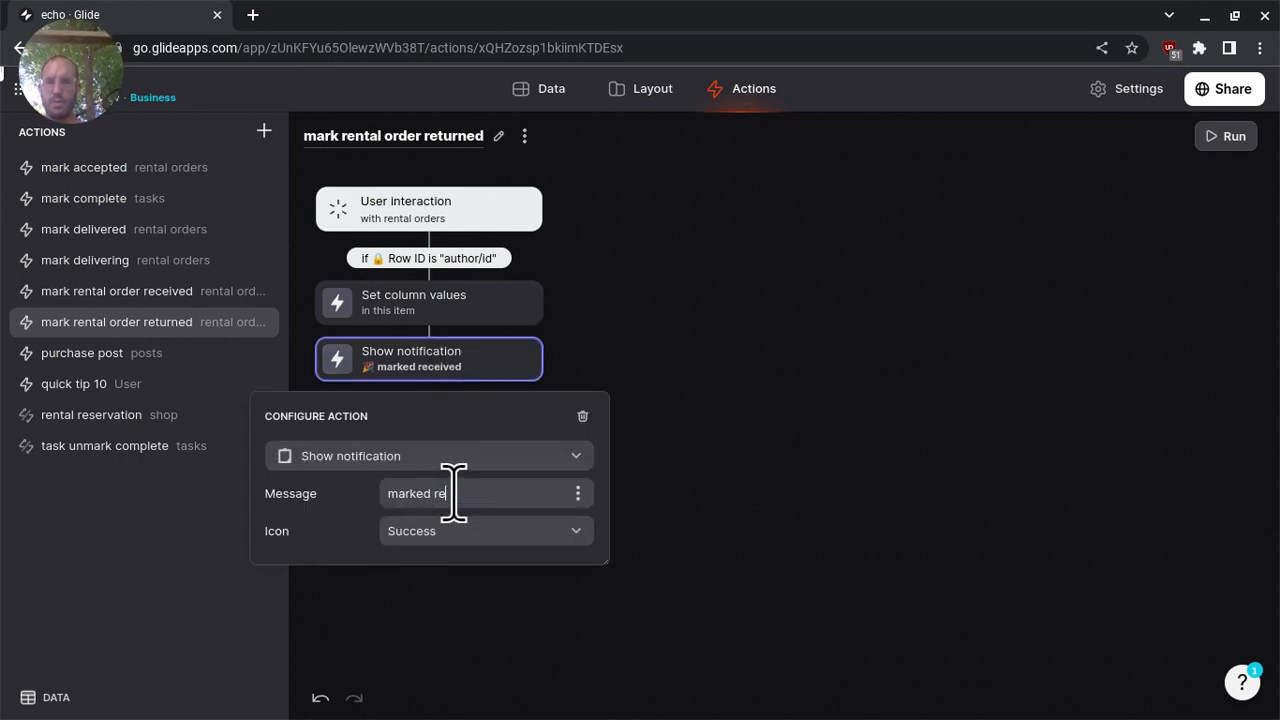
type("turned")
key("Tab")
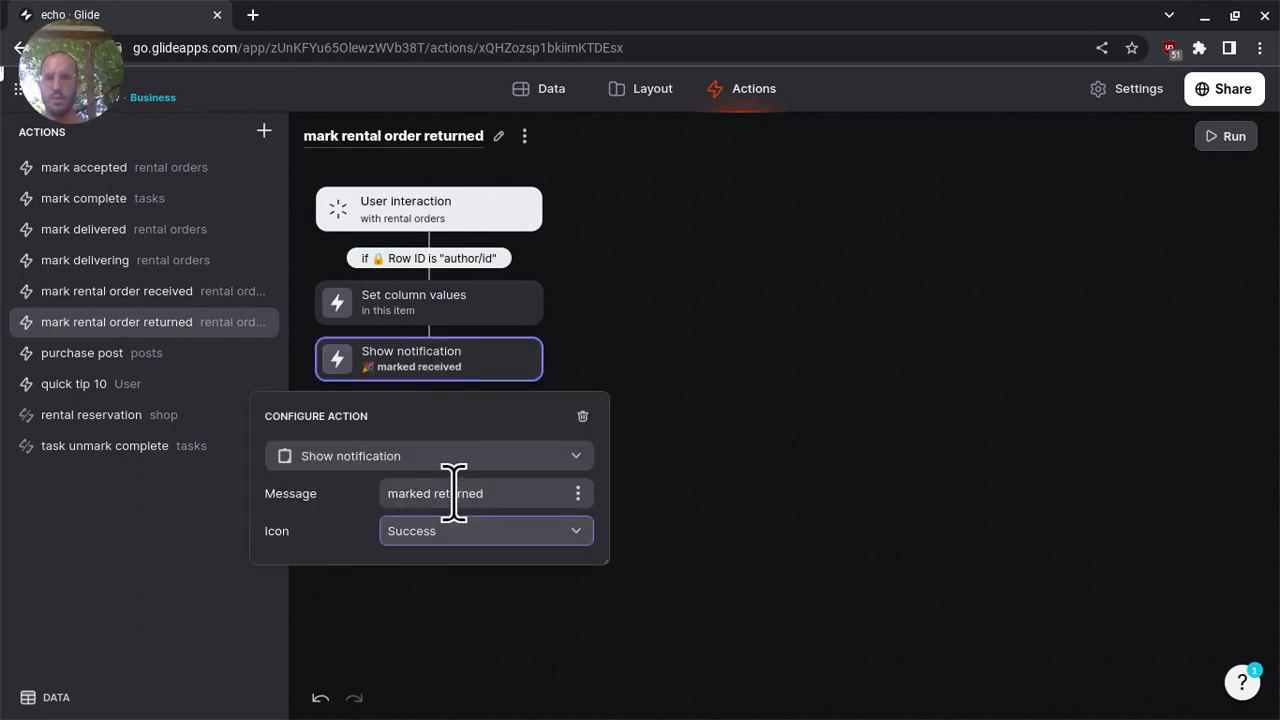
left_click(737, 392)
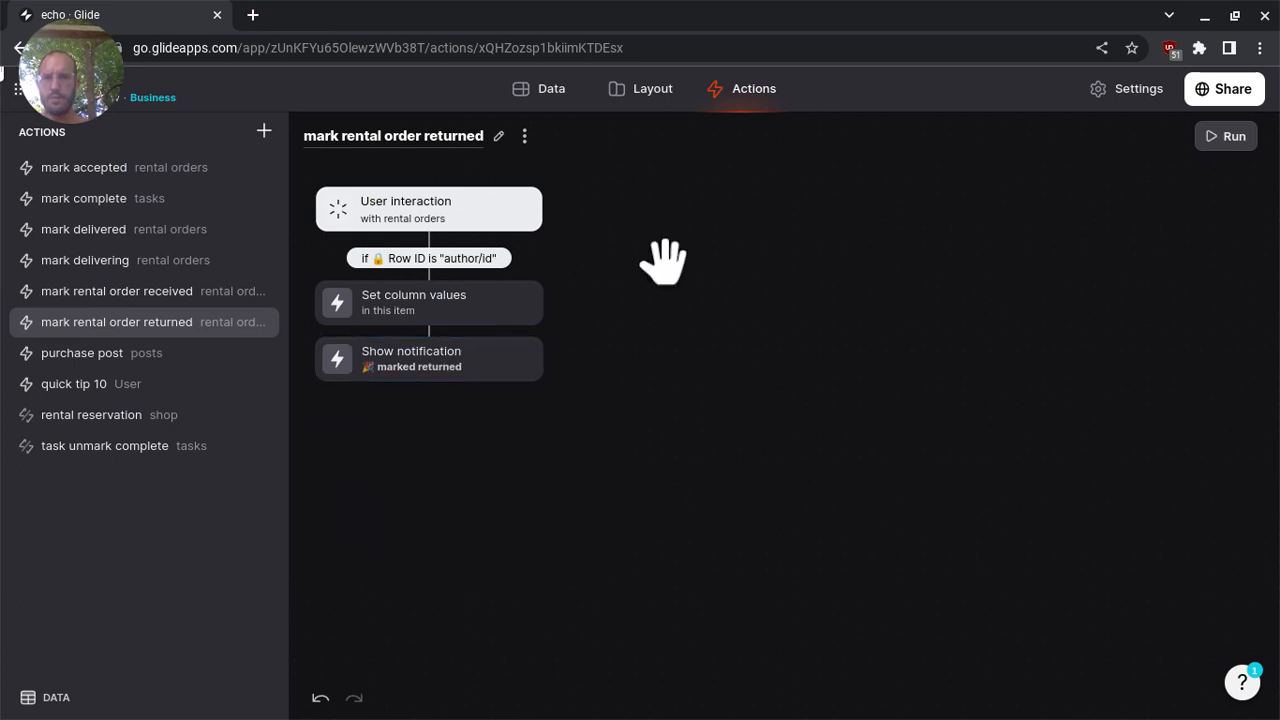
- Duplicate the delivered when fields component in the rental order layout and rename the upper copy "delivered text"
left_click(648, 94)
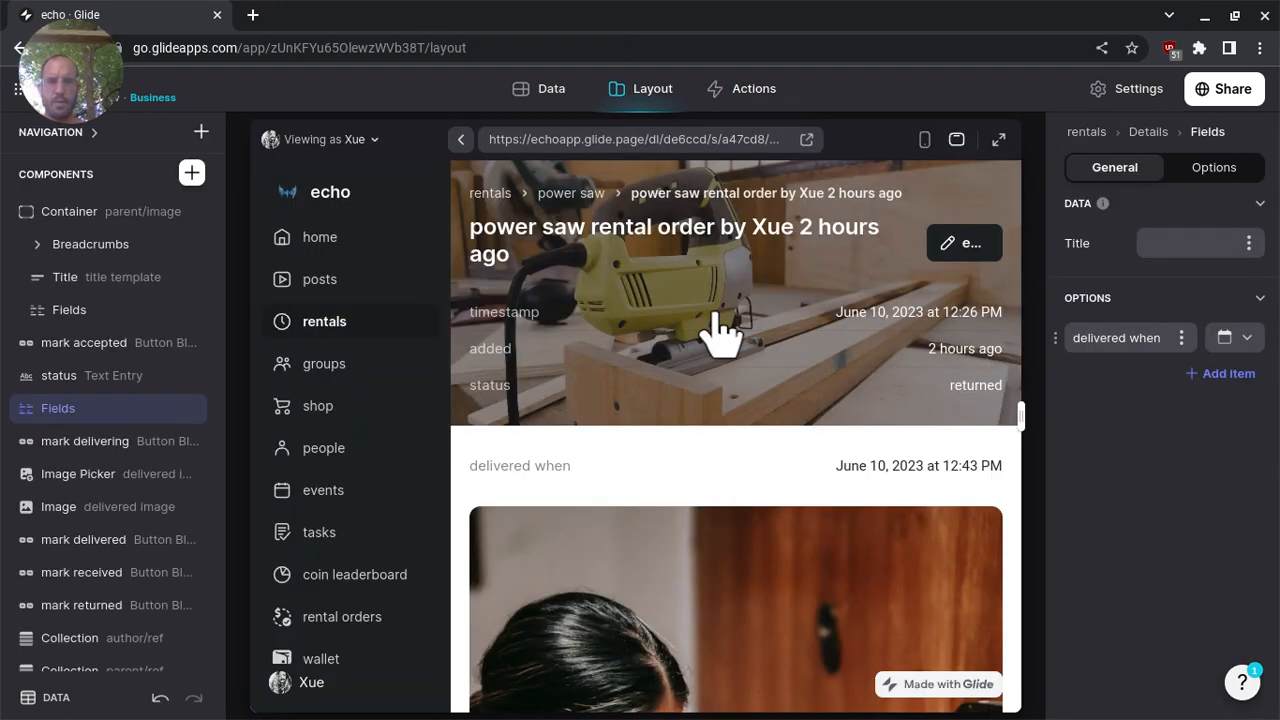
scroll(718, 330, "down", 1)
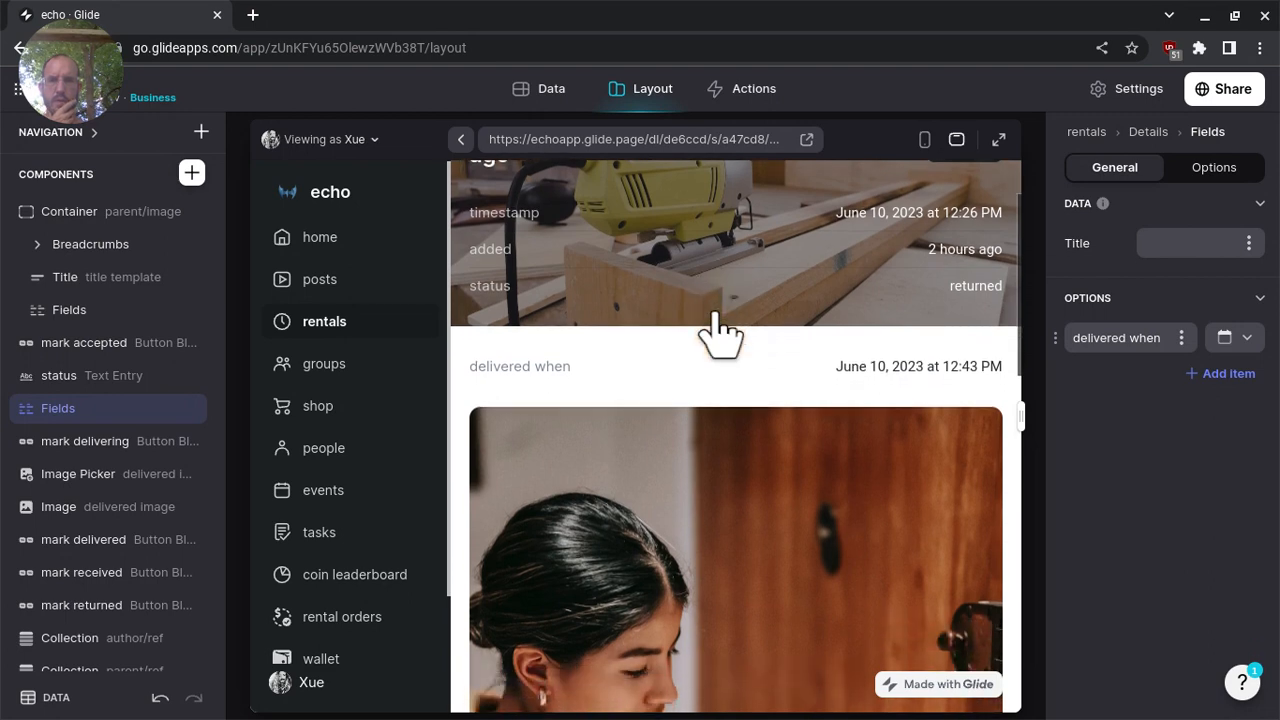
scroll(718, 330, "down", 4)
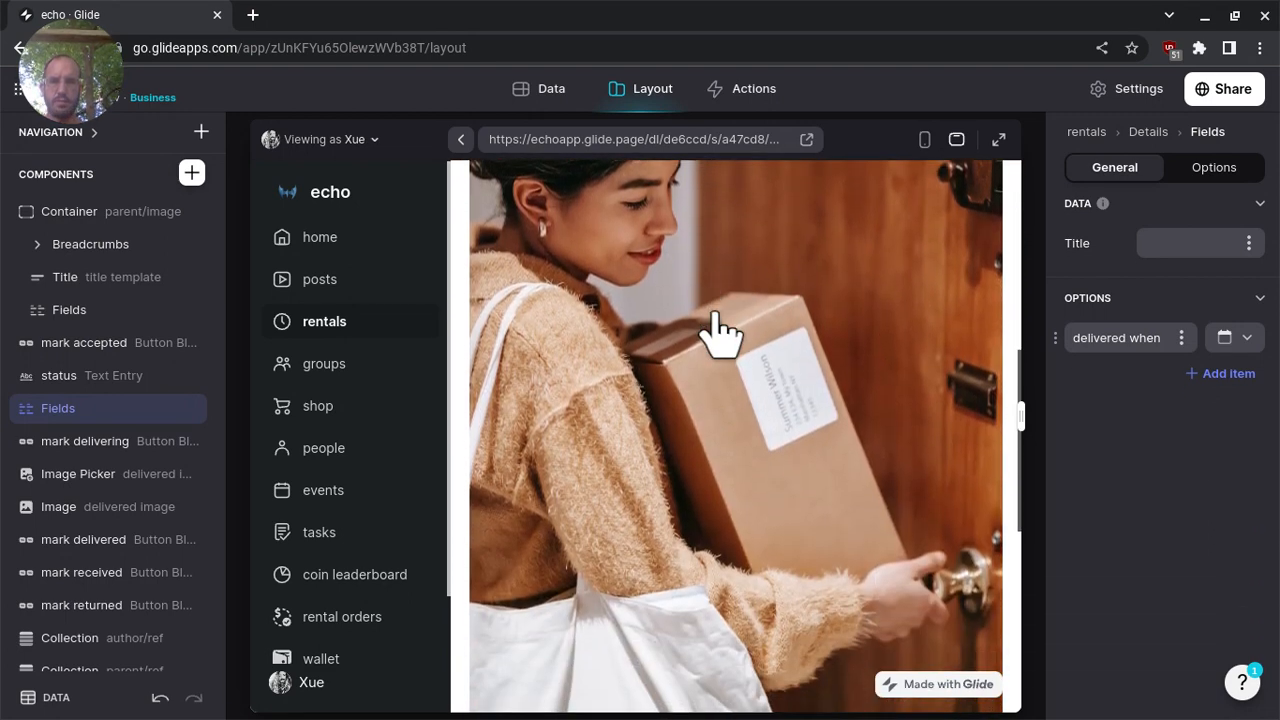
scroll(718, 330, "down", 4)
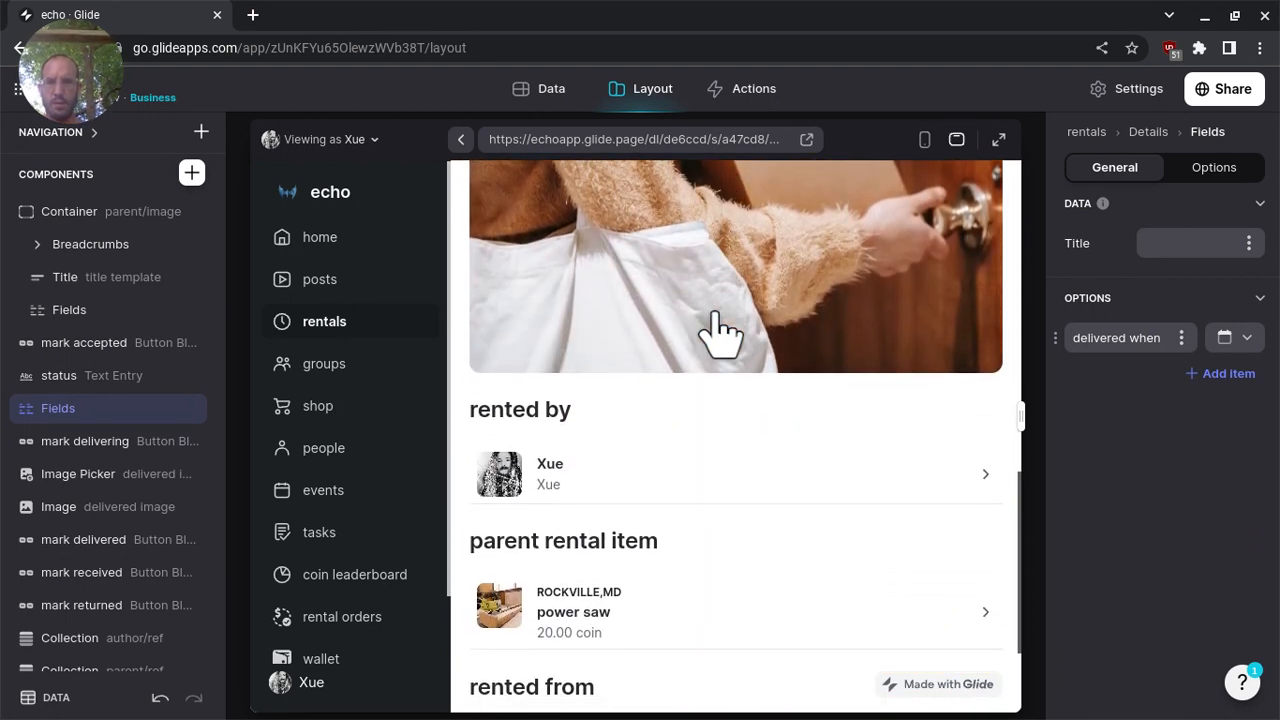
scroll(718, 330, "down", 1)
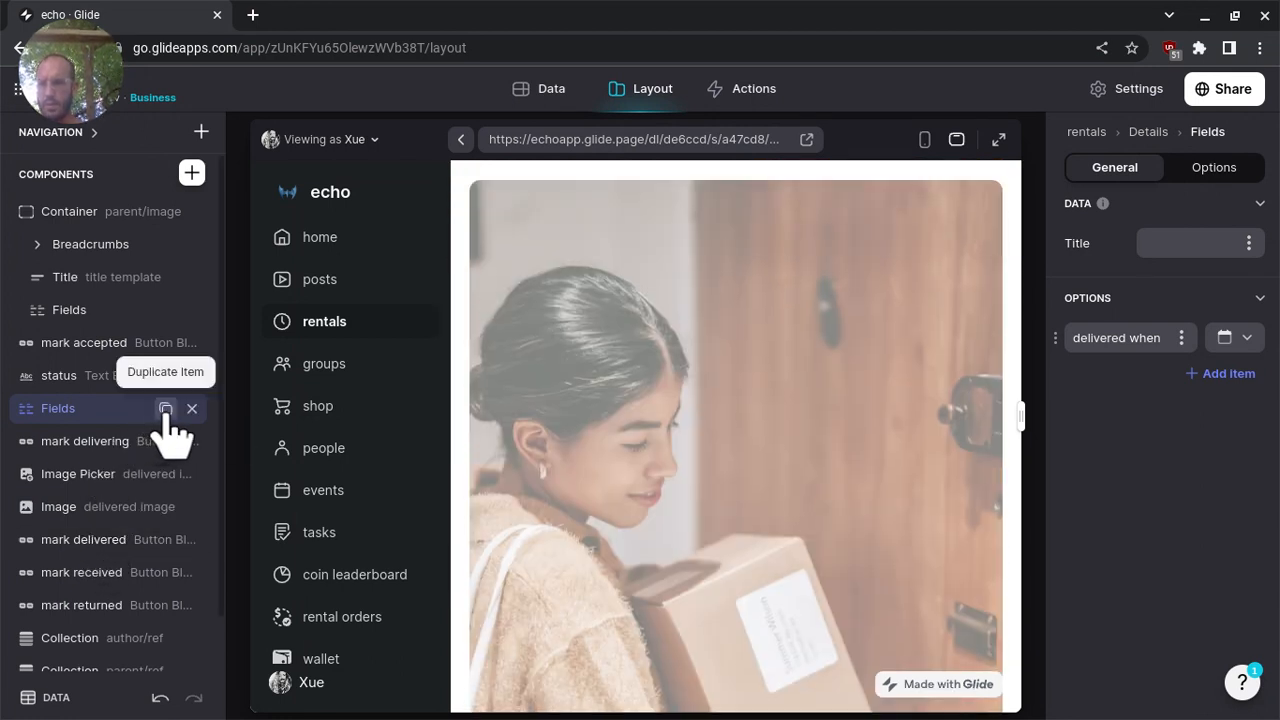
left_click(166, 408)
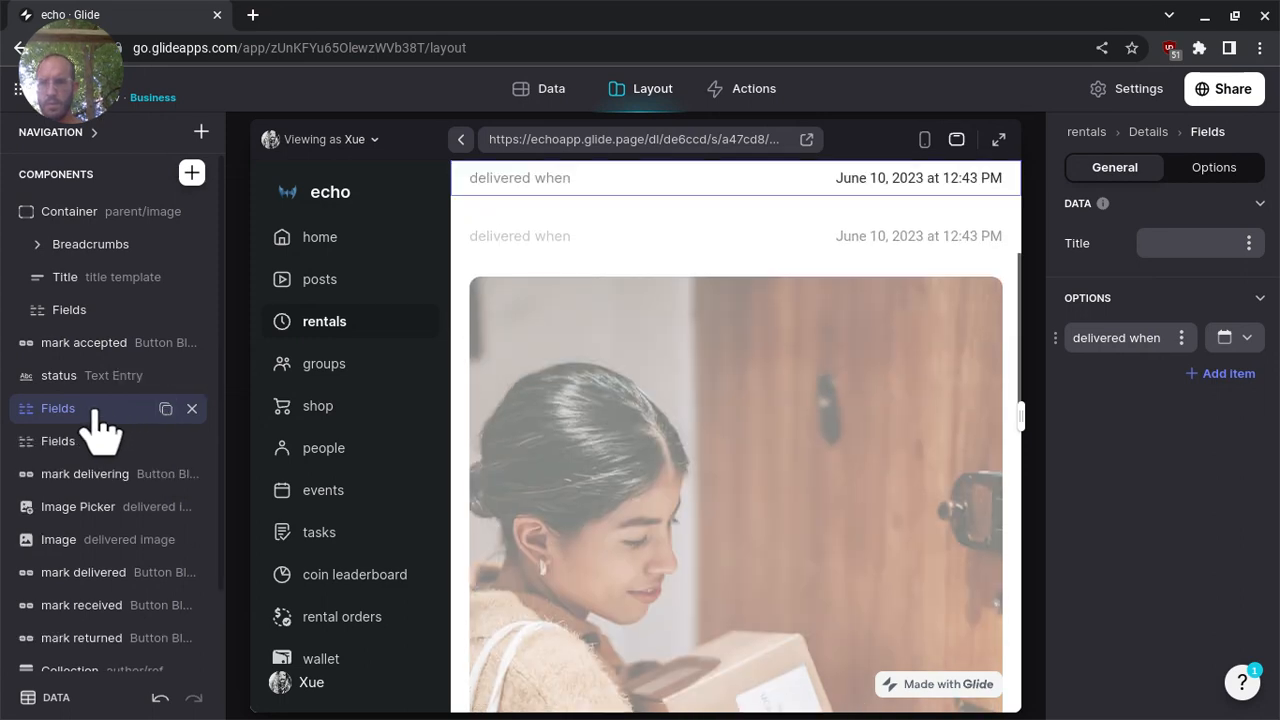
double_click(97, 412)
type("delivered te")
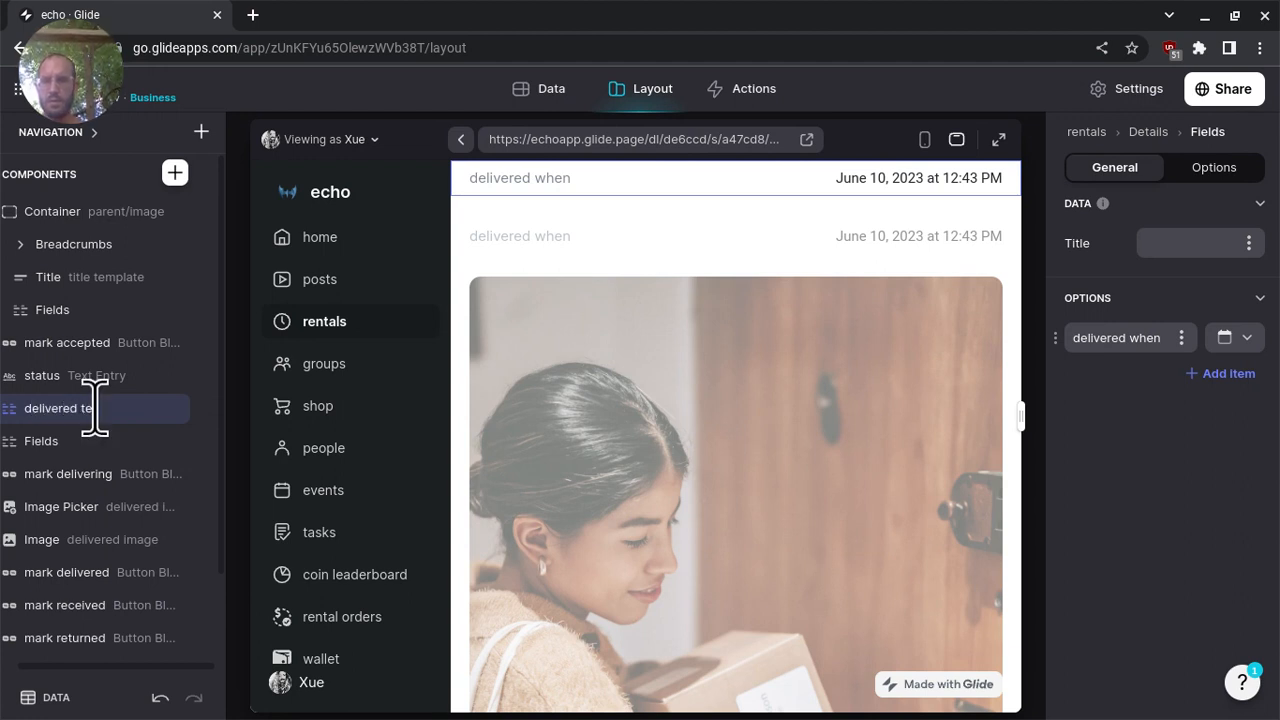
type("xt")
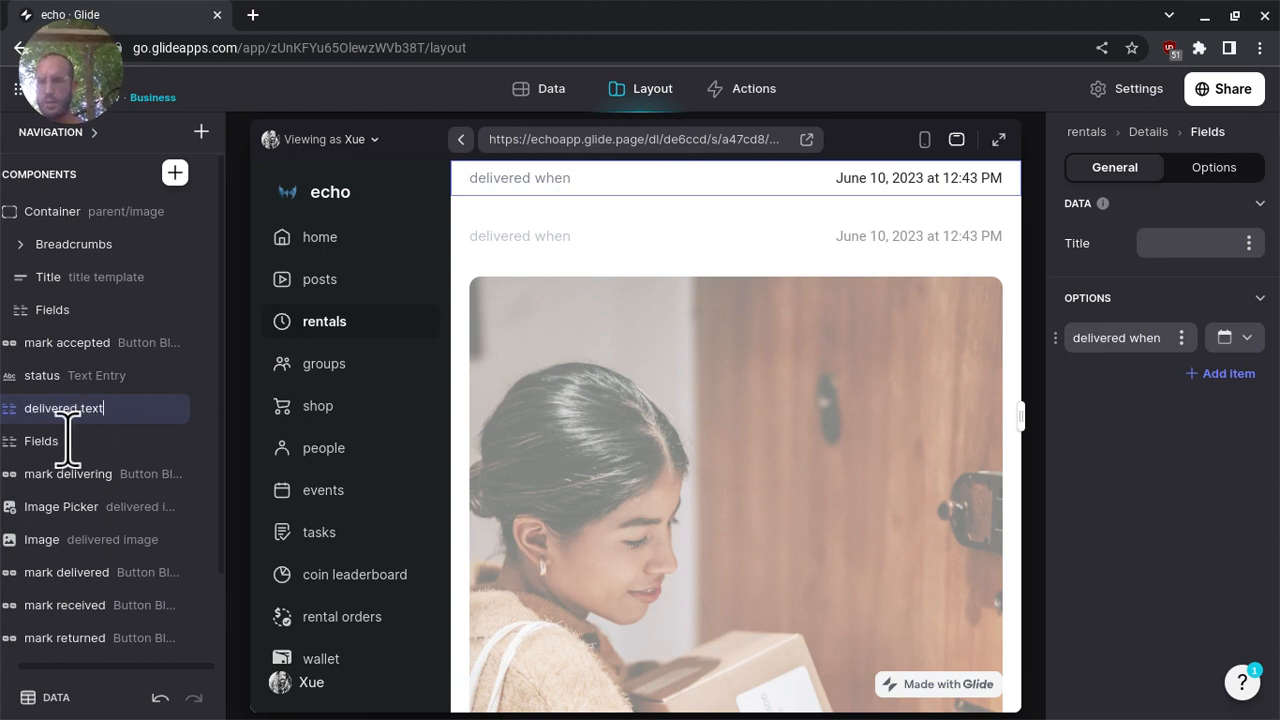
key("Return")
- Move the other delivered when fields copy between the mark delivered and mark received buttons and rename it "received text"
left_click_drag(68, 442, 82, 595)
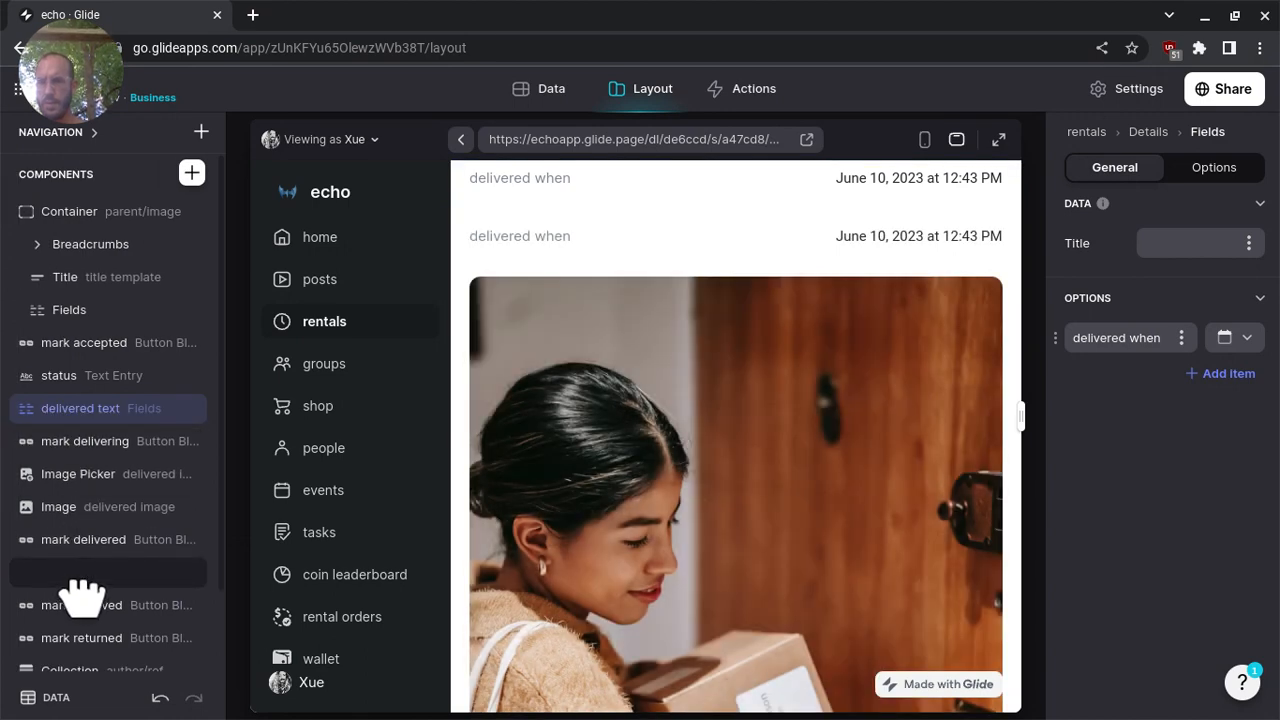
left_click_drag(82, 595, 82, 595)
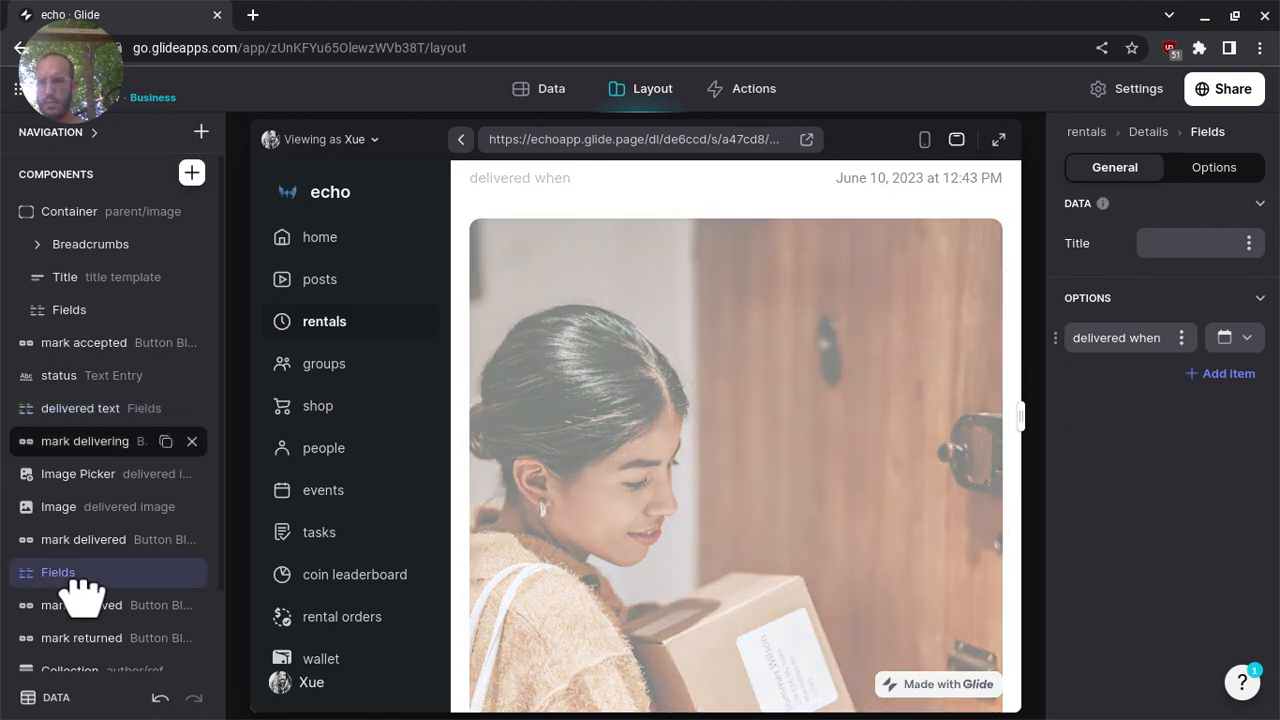
double_click(72, 576)
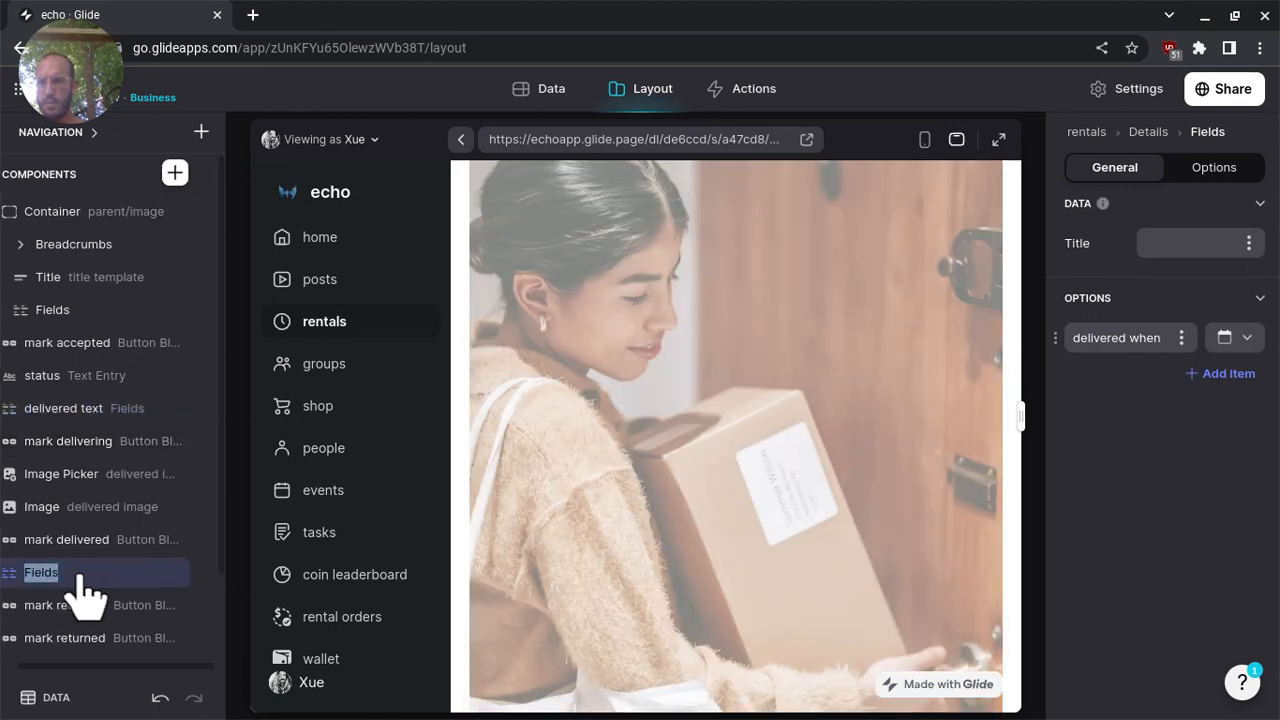
type("re")
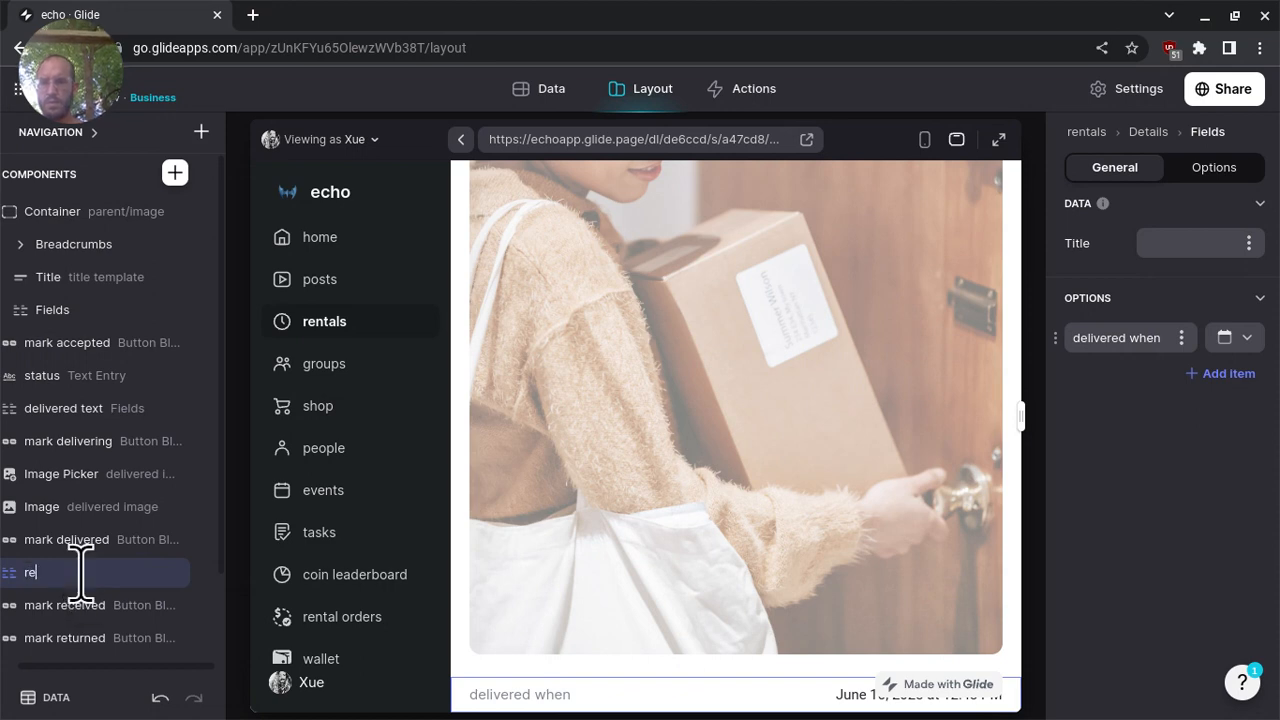
type("ceived text")
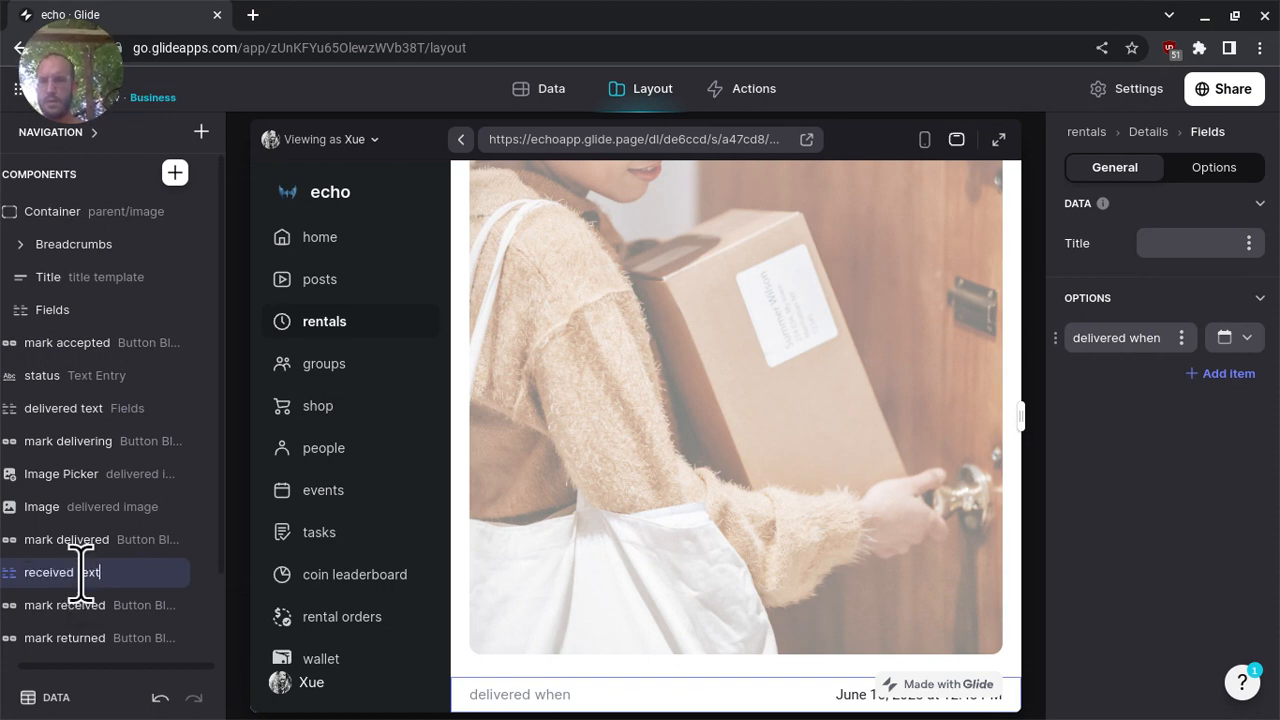
key("Return")
- Switch the received text component's item to the received when column
left_click(1235, 338)
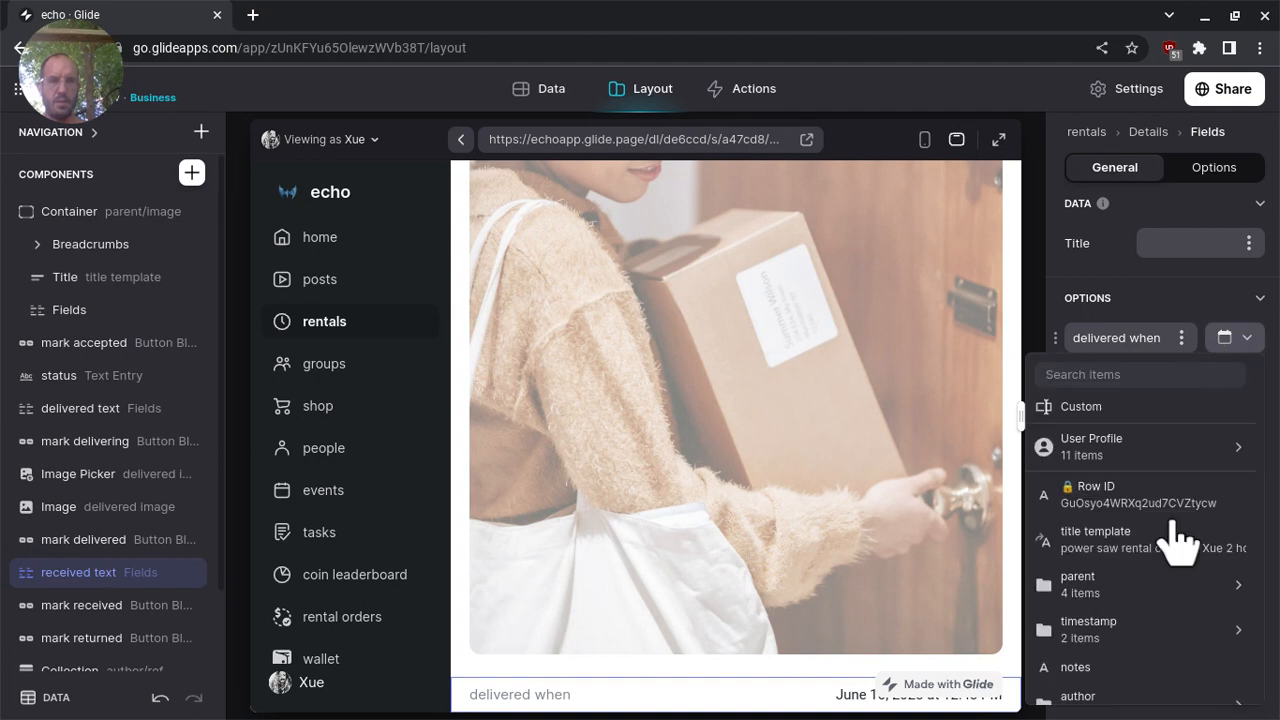
scroll(1160, 594, "down", 5)
left_click(1160, 583)
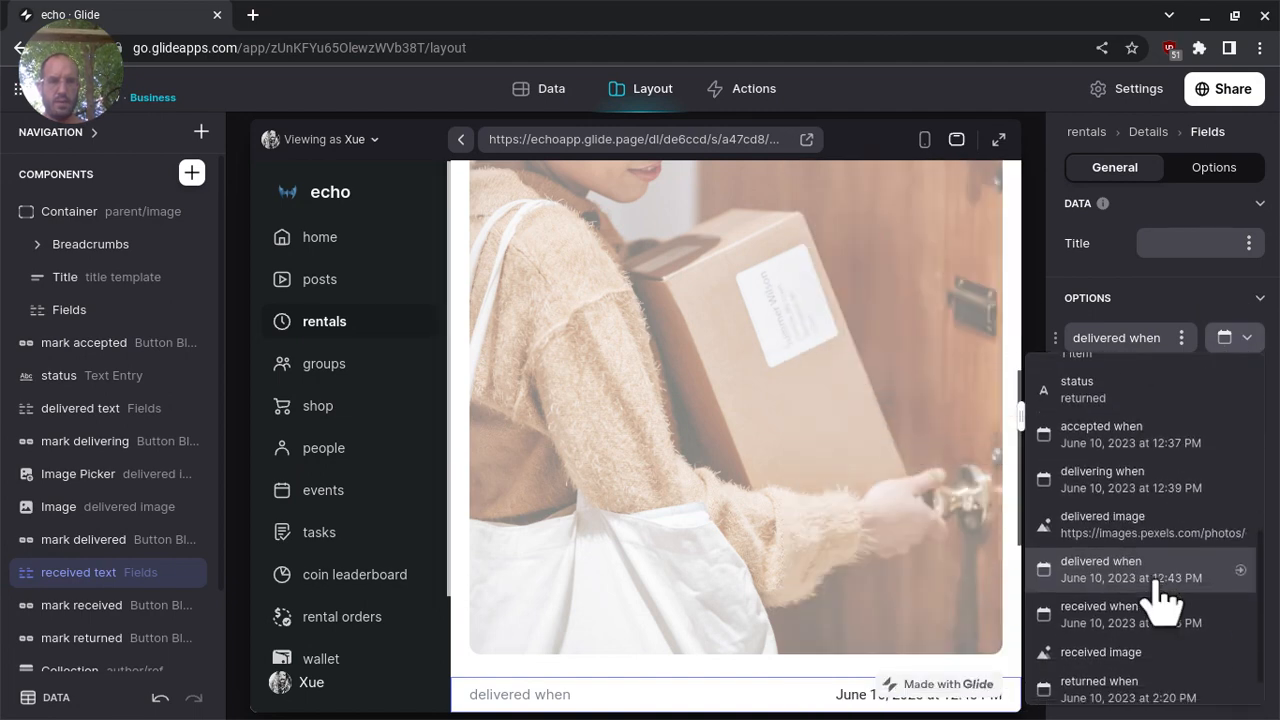
scroll(1160, 578, "down", 1)
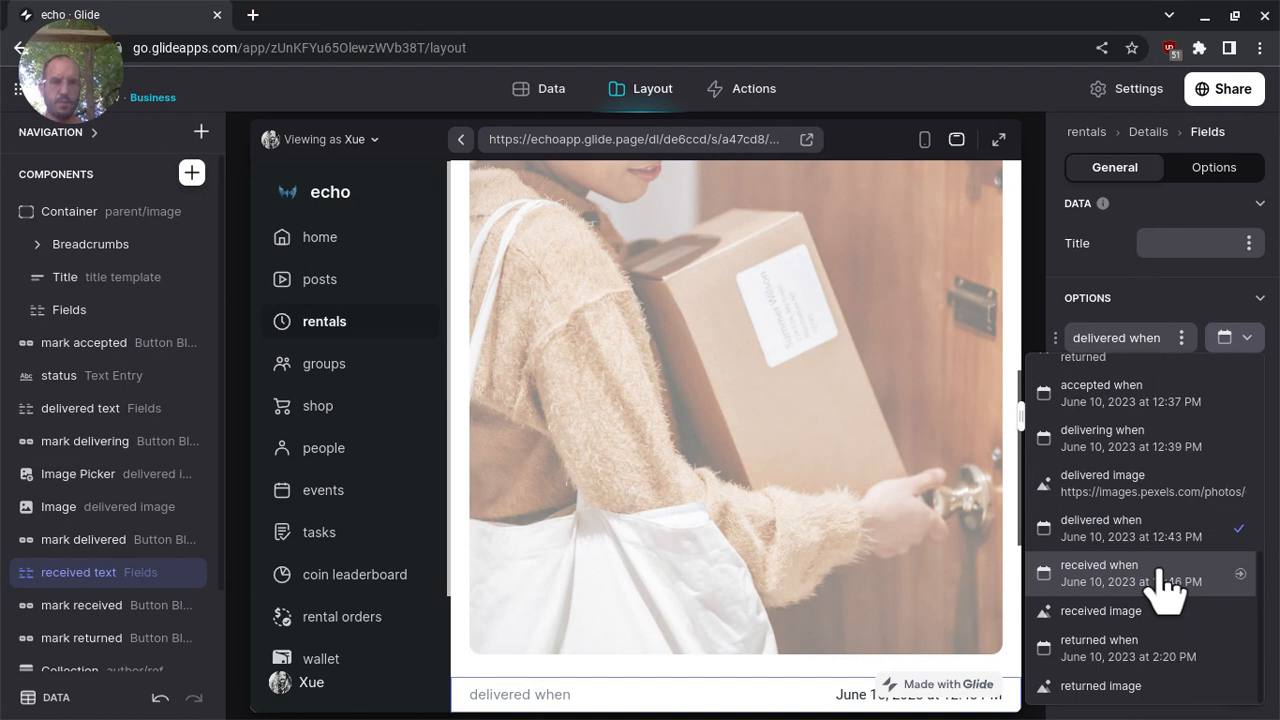
left_click(1160, 583)
- Duplicate the received text component and move one copy below the mark returned button
scroll(755, 468, "down", 3)
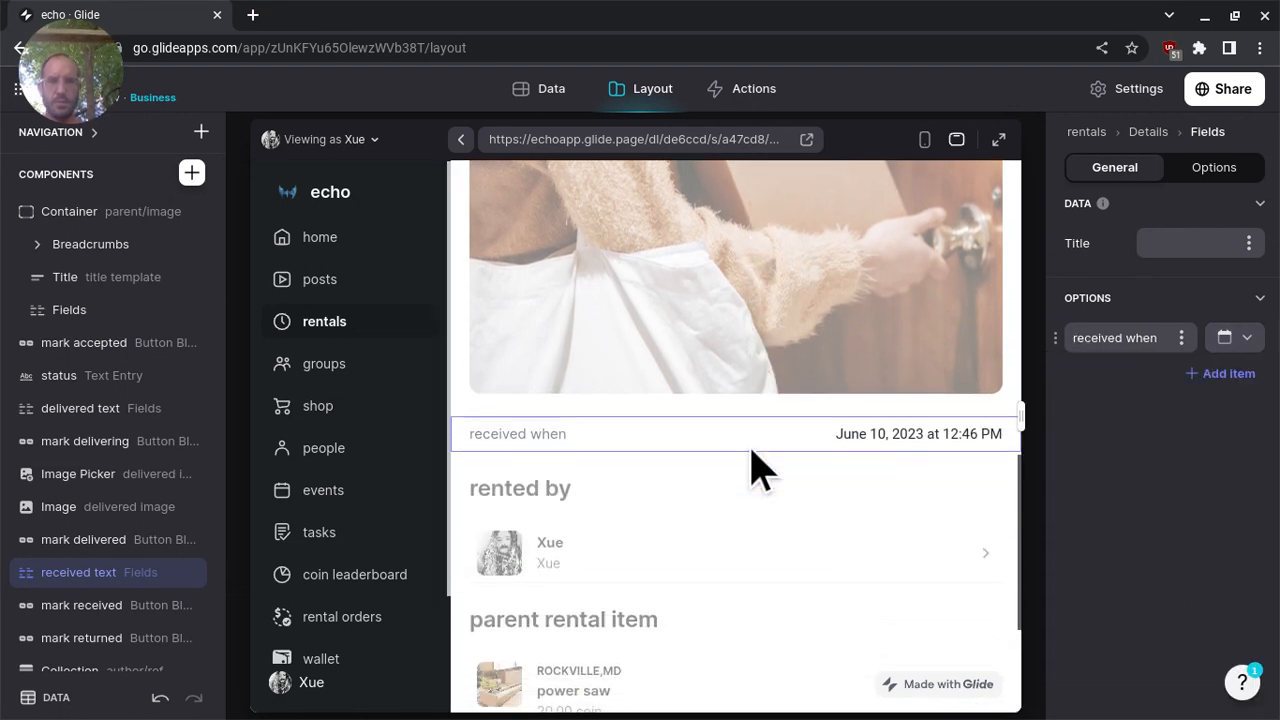
scroll(755, 468, "down", 1)
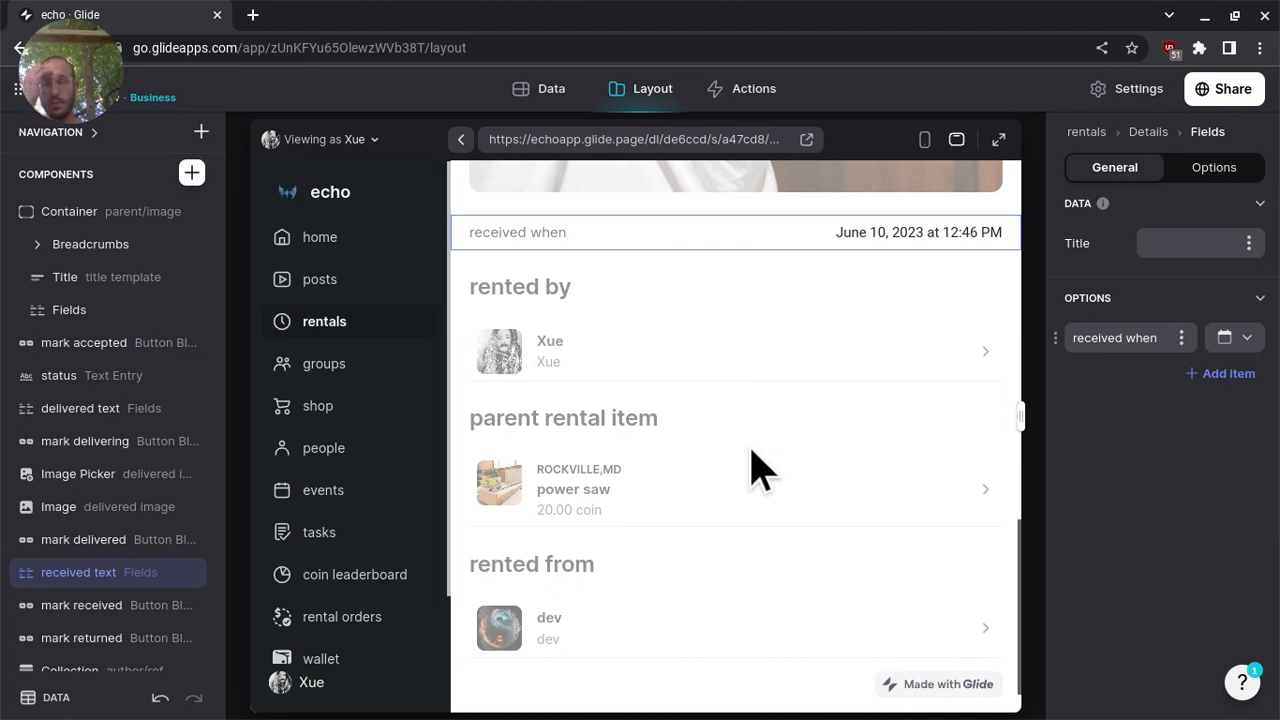
scroll(112, 520, "down", 1)
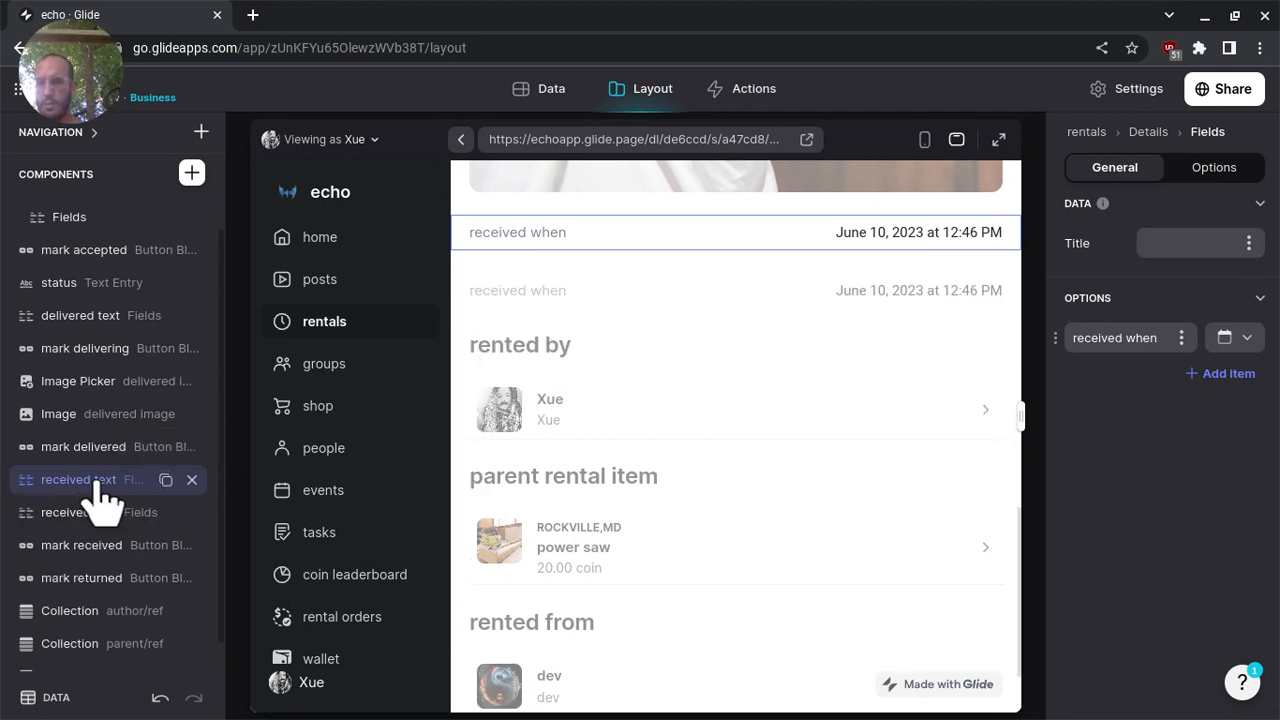
left_click_drag(105, 520, 105, 590)
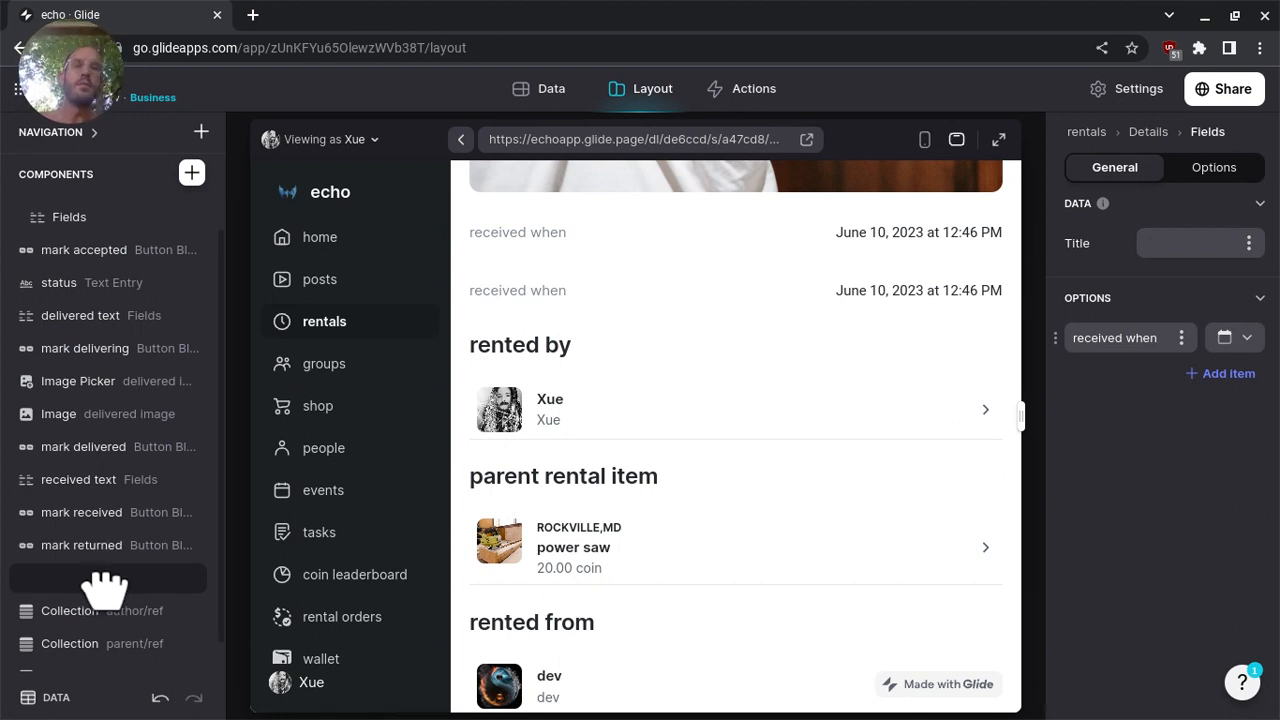
left_click_drag(105, 588, 105, 588)
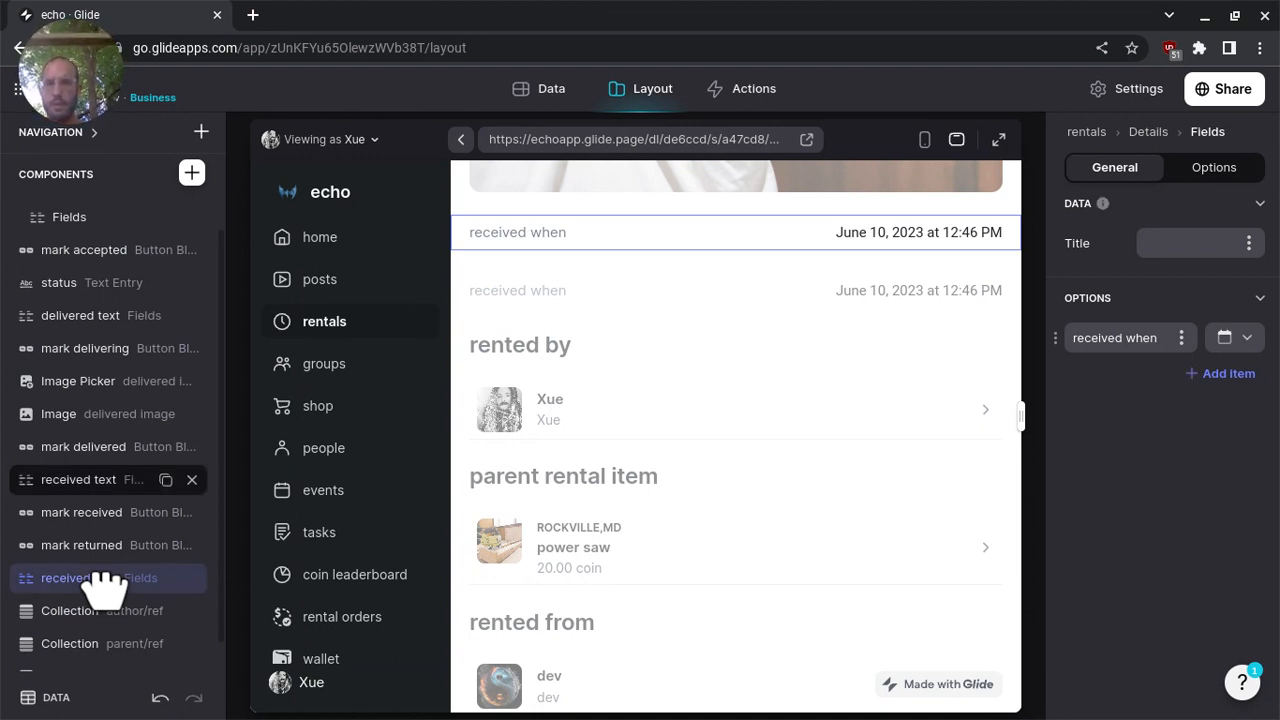
left_click(100, 588)
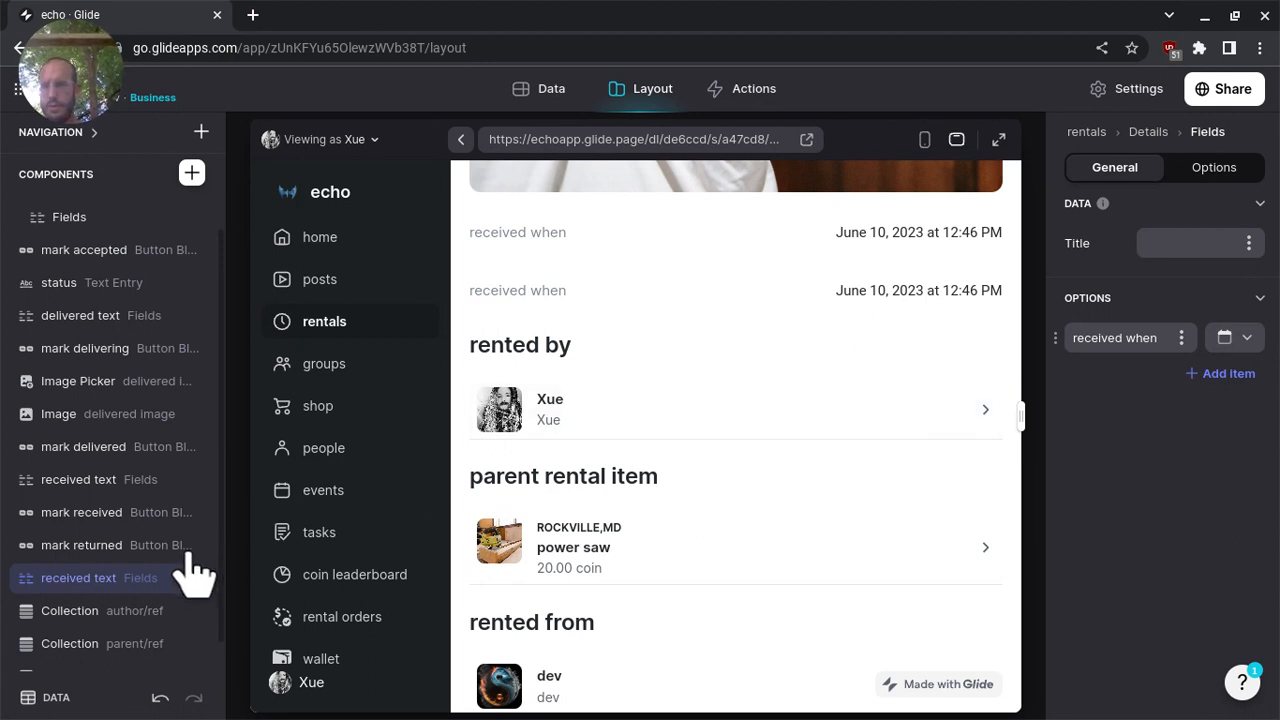
- Duplicate the received text component below mark returned and rename the lower copy "returned text"
scroll(150, 580, "down", 1)
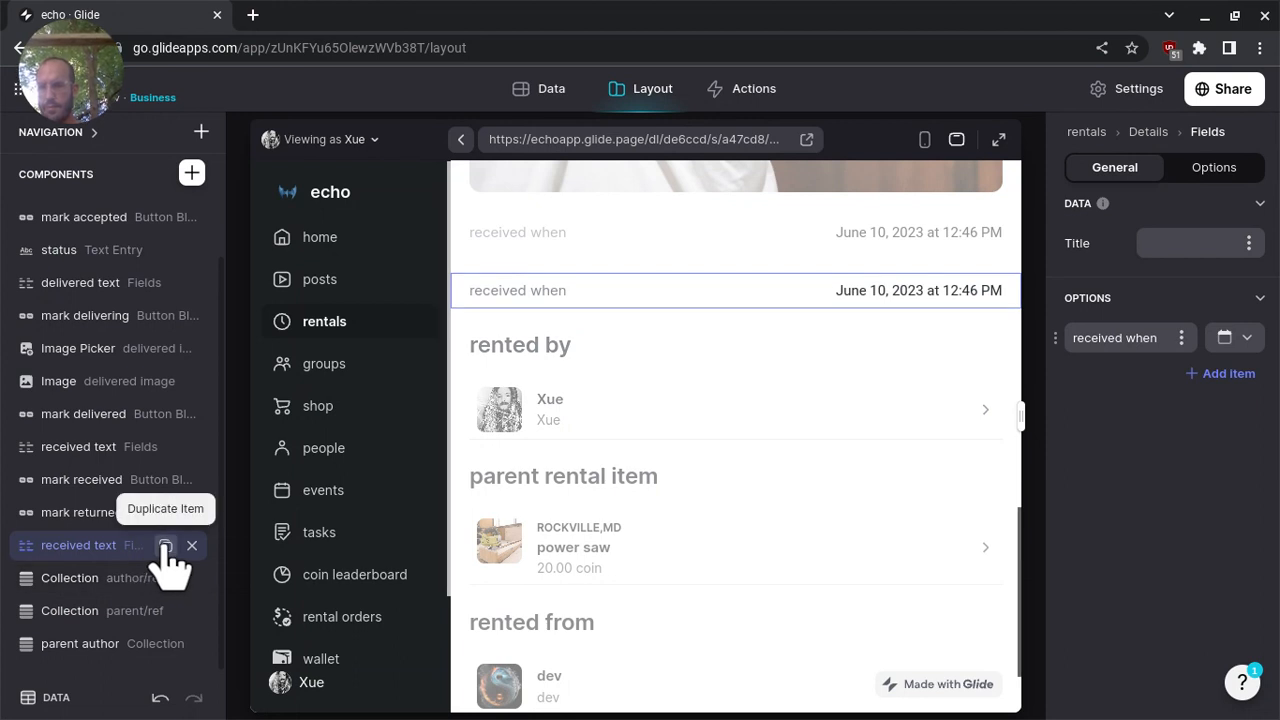
left_click(166, 545)
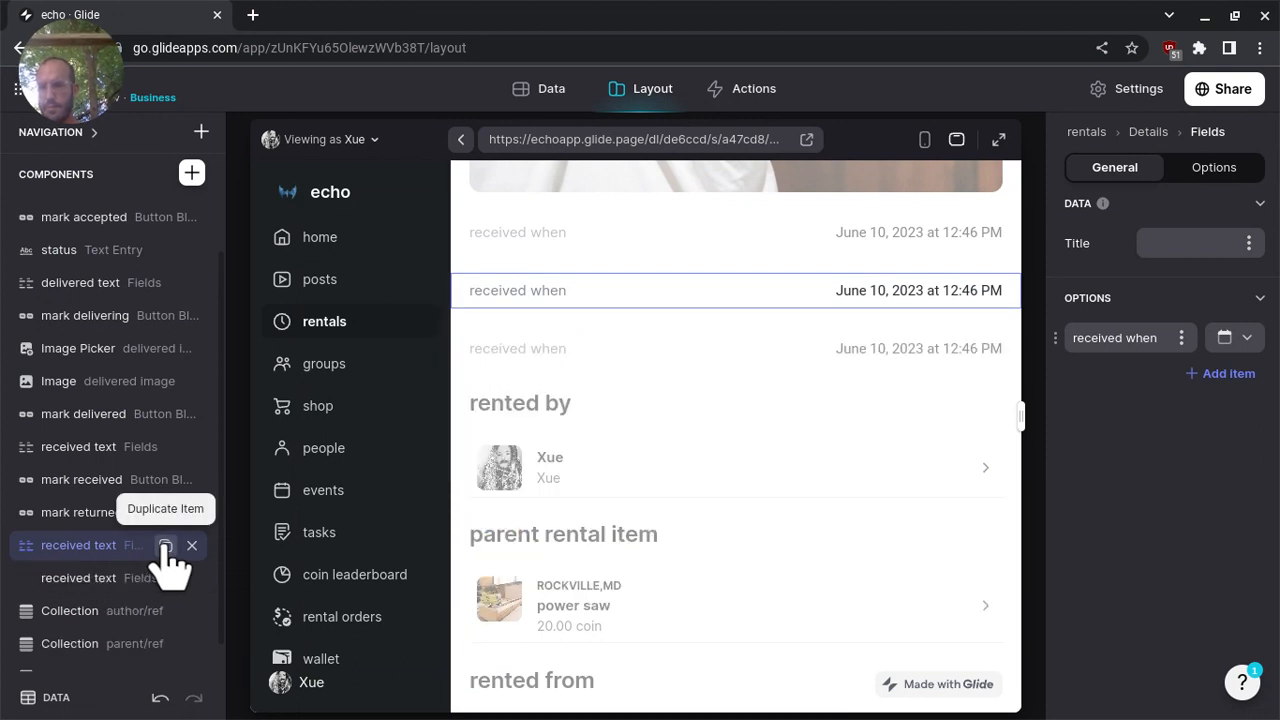
left_click(102, 580)
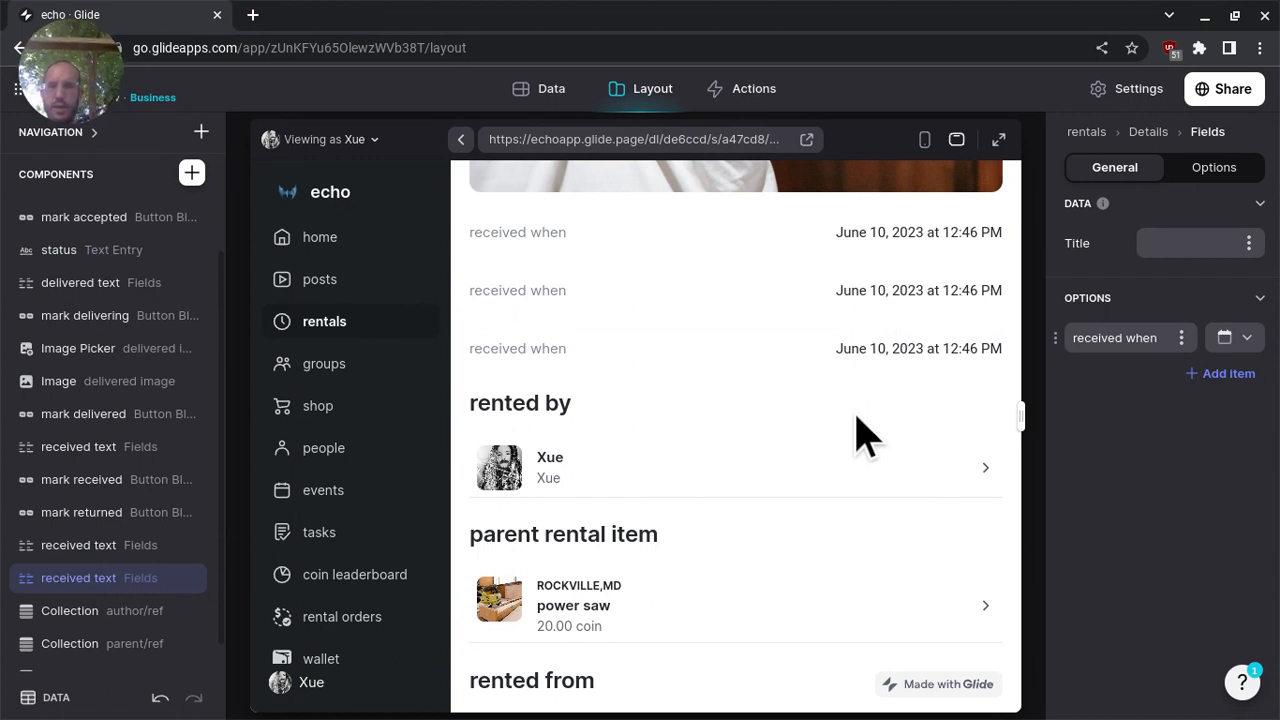
double_click(100, 580)
type("returned")
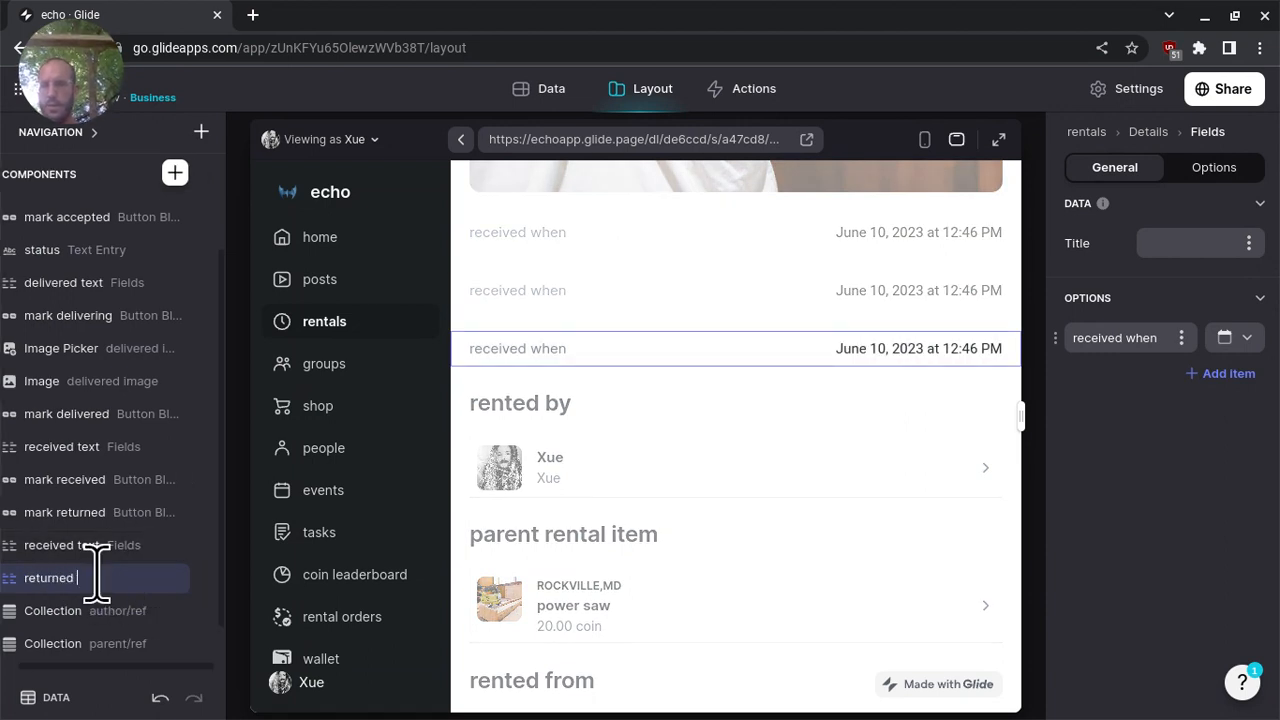
type(" text")
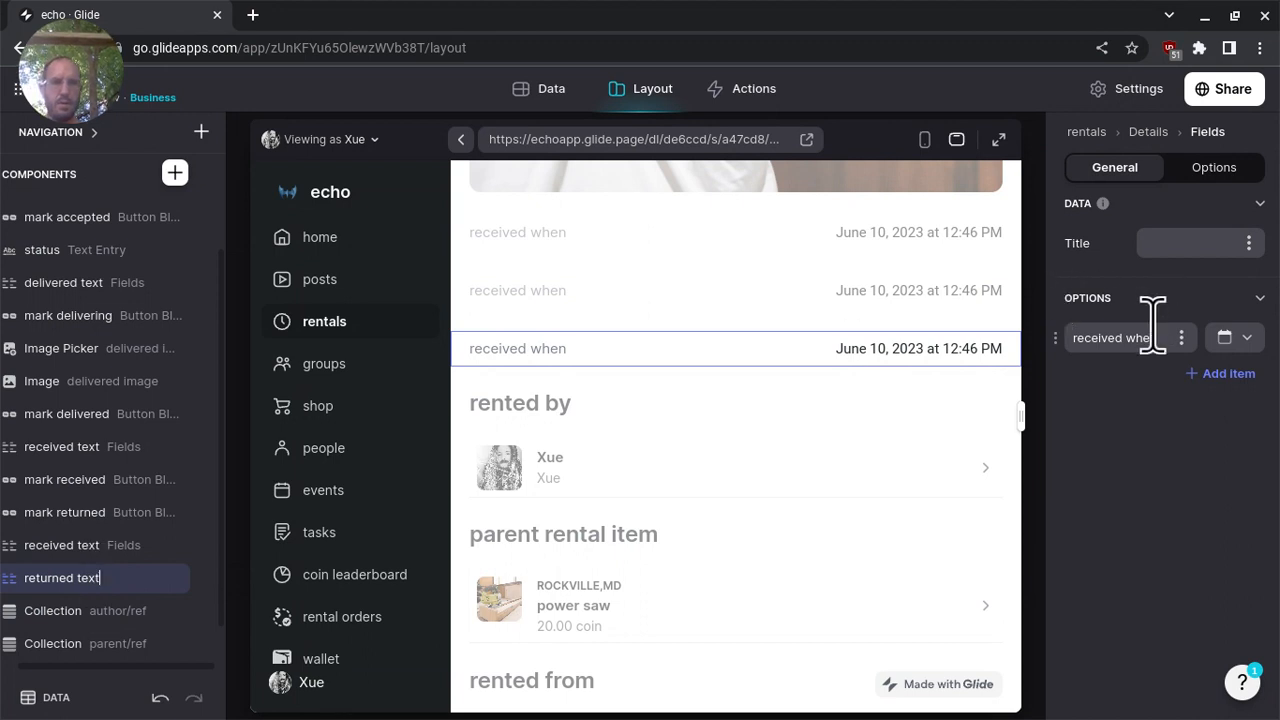
key("Return")
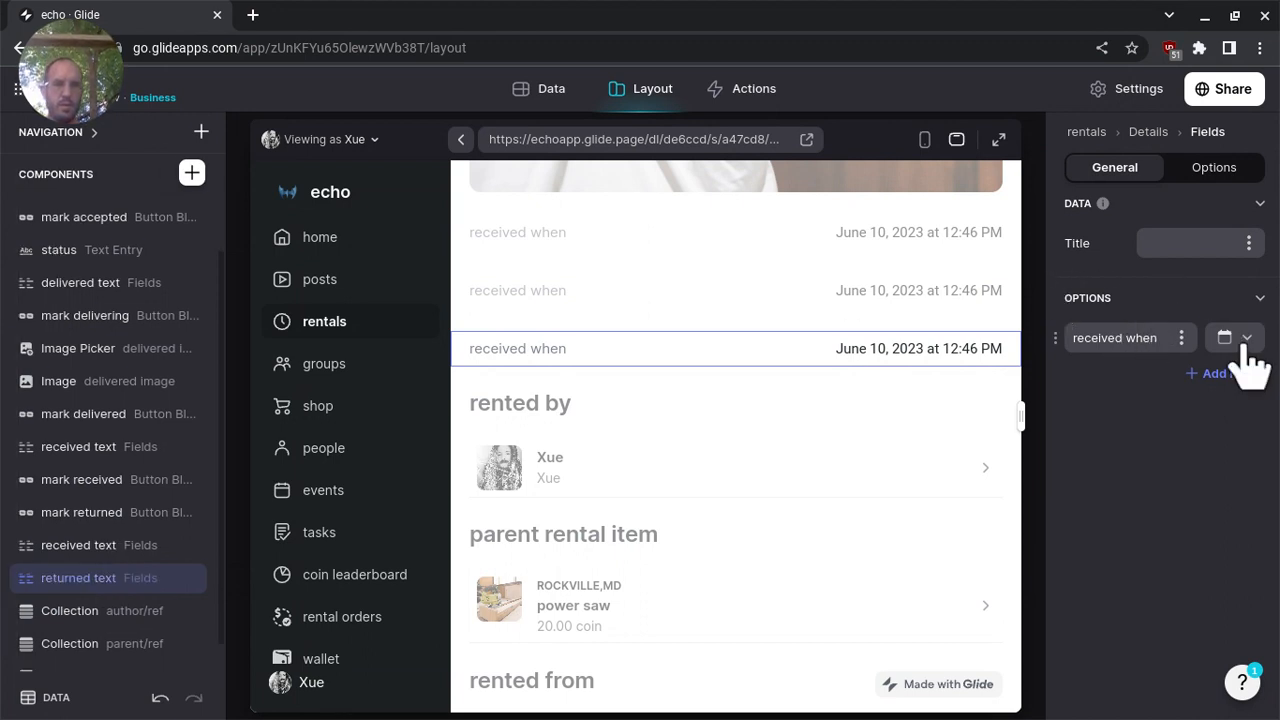
- Switch the returned text component's item to the returned when column
left_click(1240, 338)
scroll(1163, 527, "down", 5)
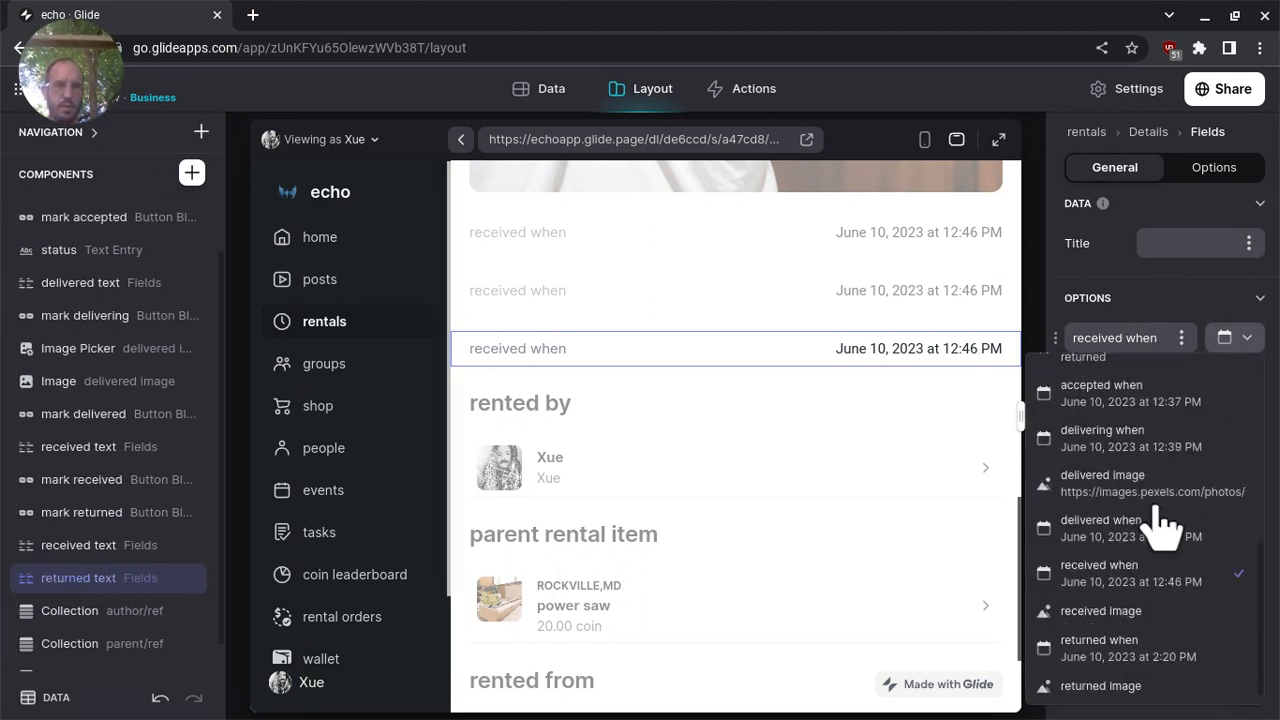
left_click(1110, 650)
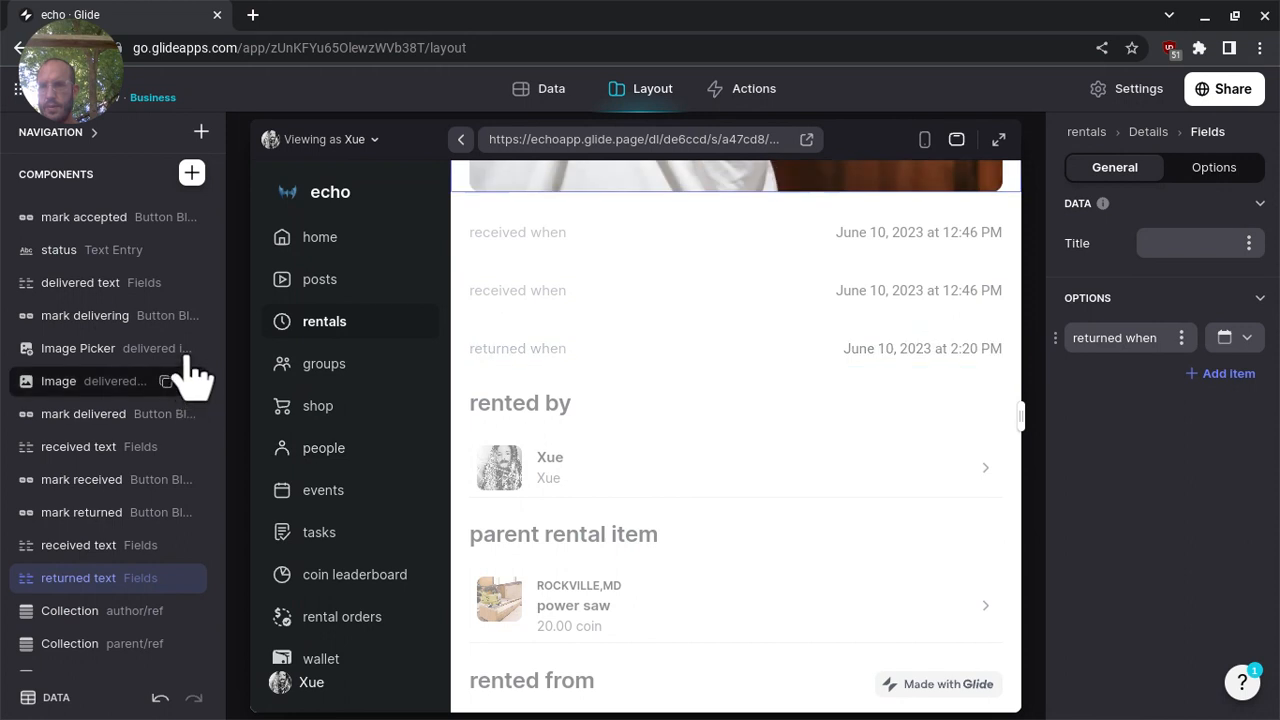
- Duplicate the delivered image picker and move the copy directly below the returned text component
mouse_move(172, 360)
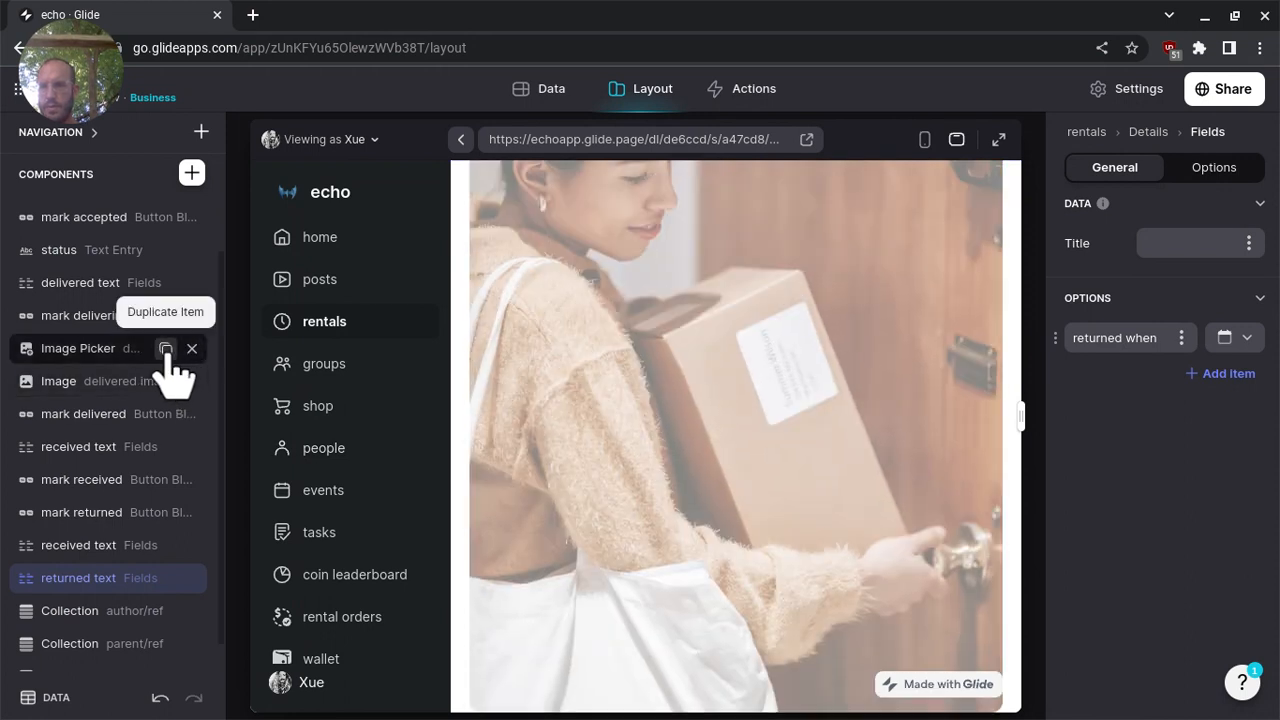
left_click(166, 349)
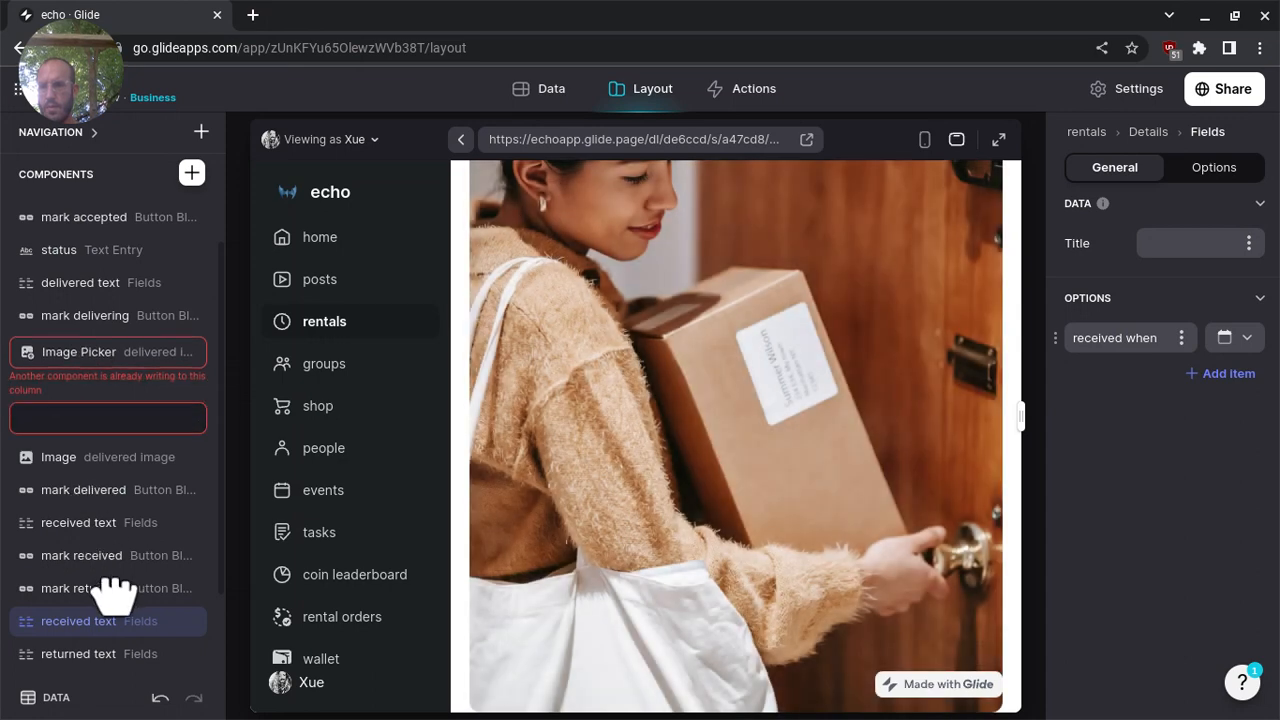
left_click_drag(114, 597, 104, 652)
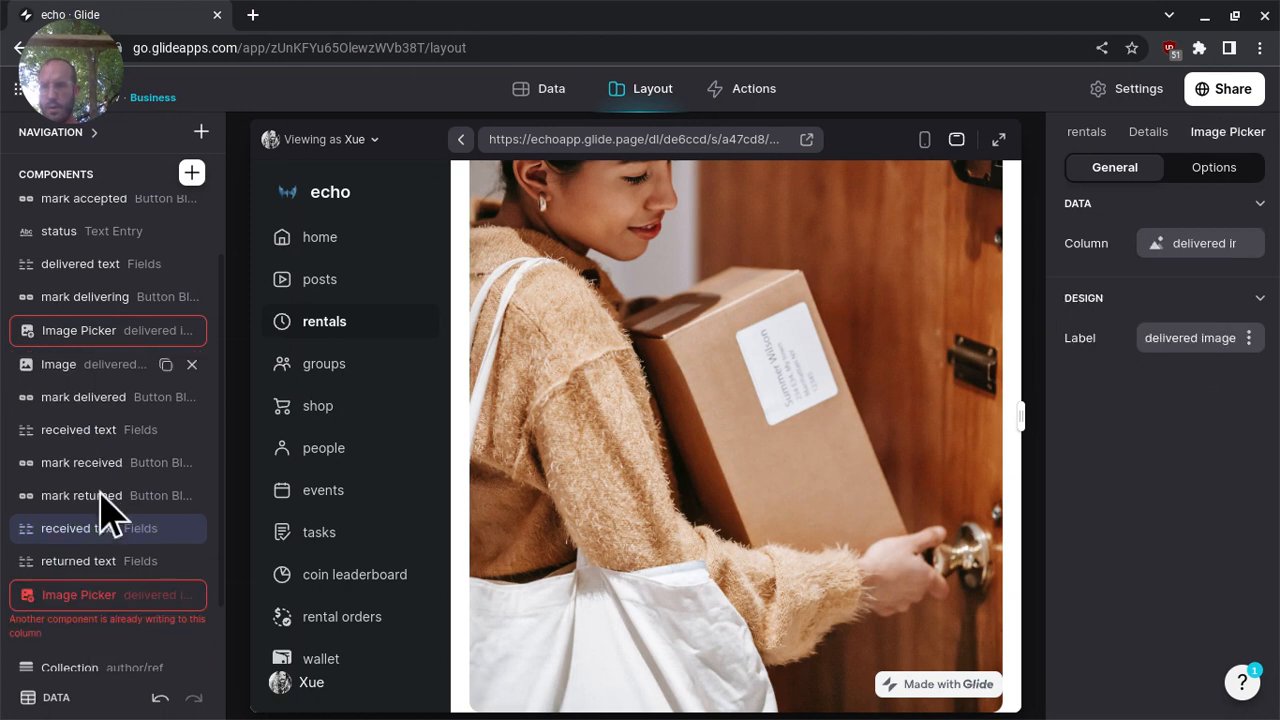
scroll(108, 515, "down", 1)
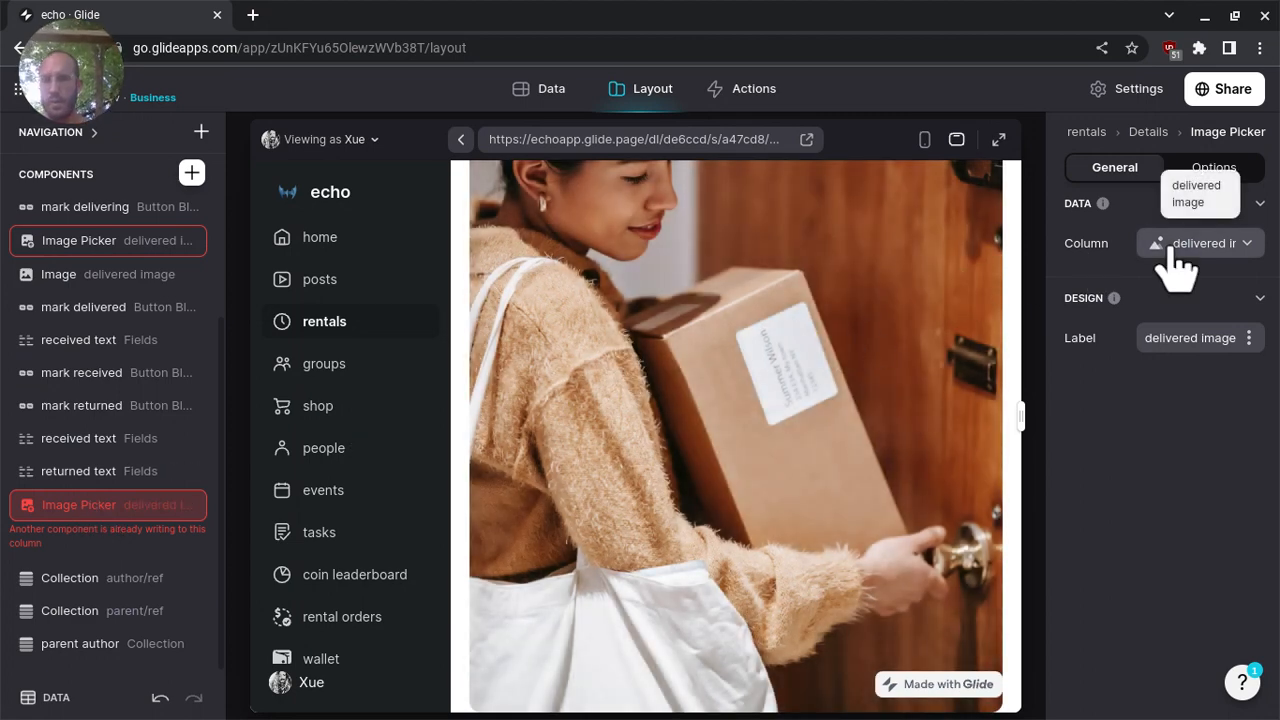
- Set the column of the image picker below returned text to returned image
left_click(1177, 268)
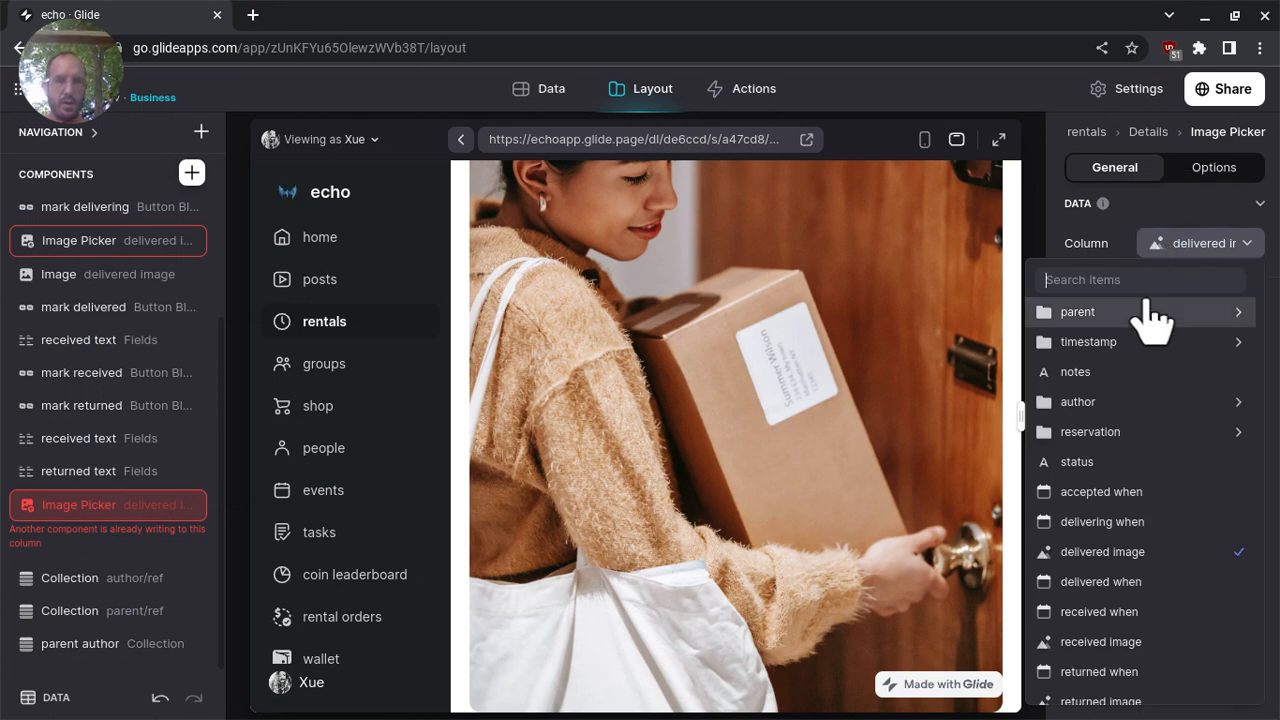
scroll(1137, 360, "down", 1)
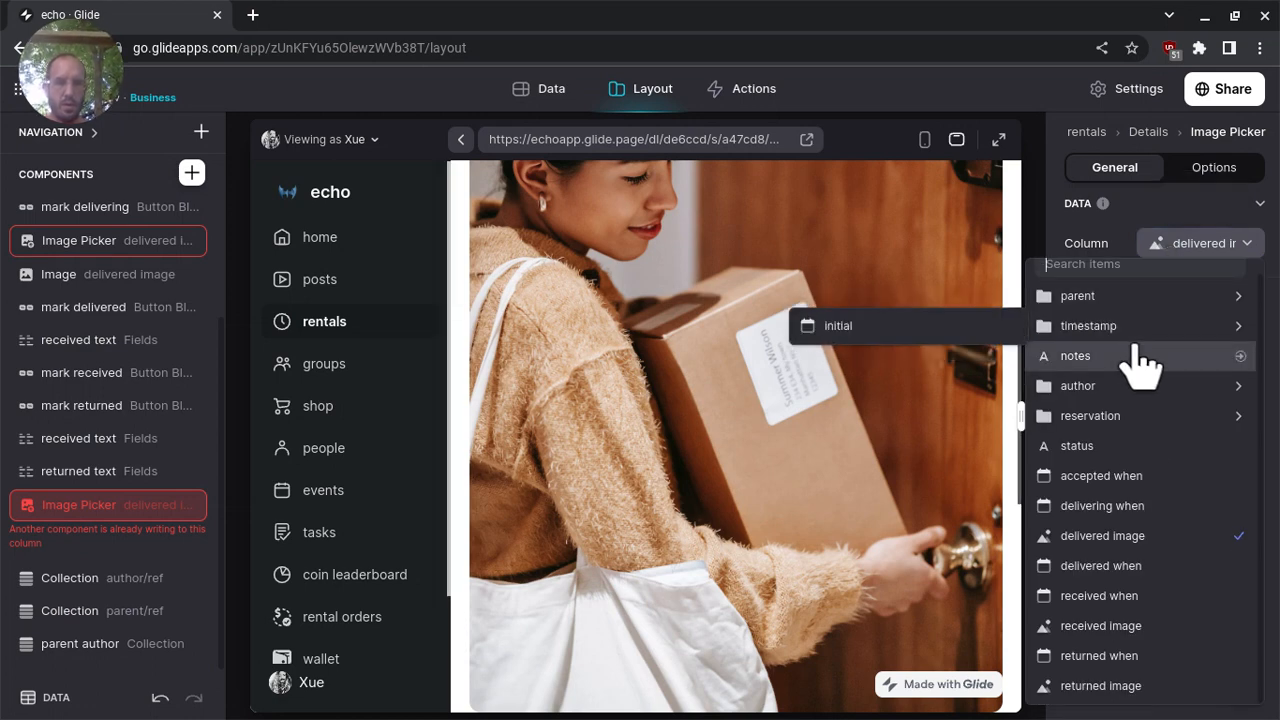
left_click(1100, 686)
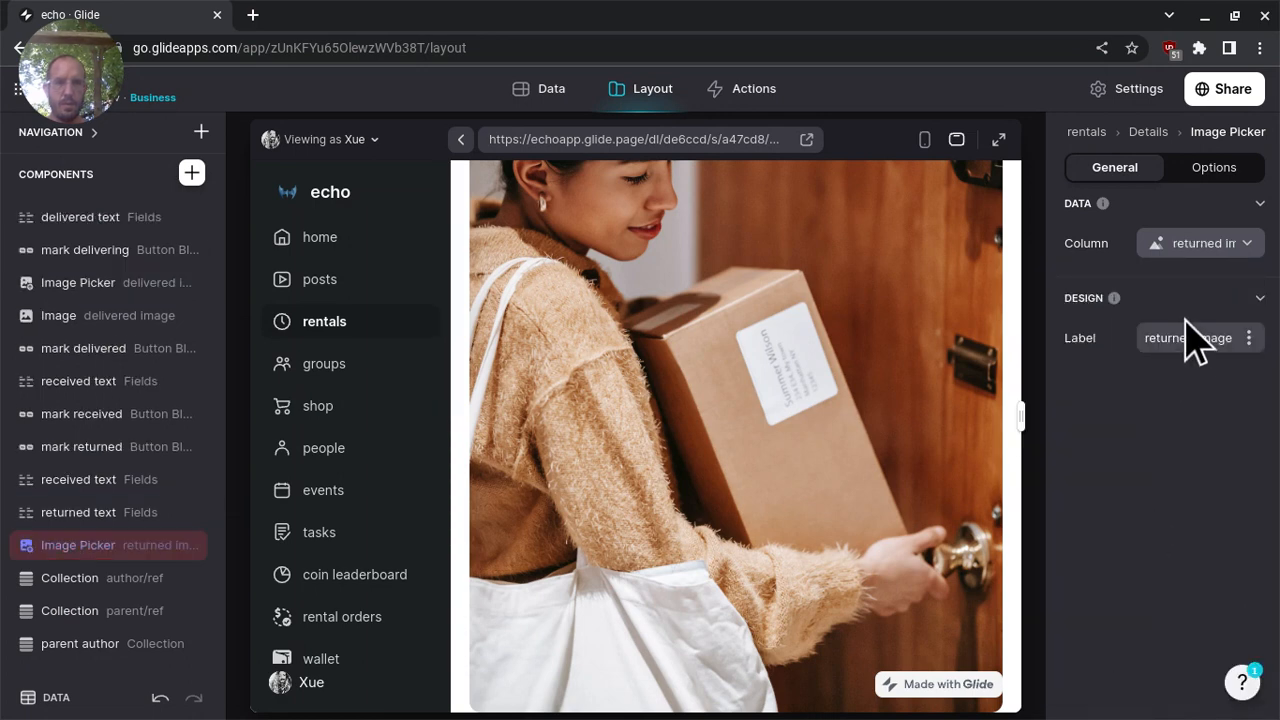
scroll(663, 451, "down", 10)
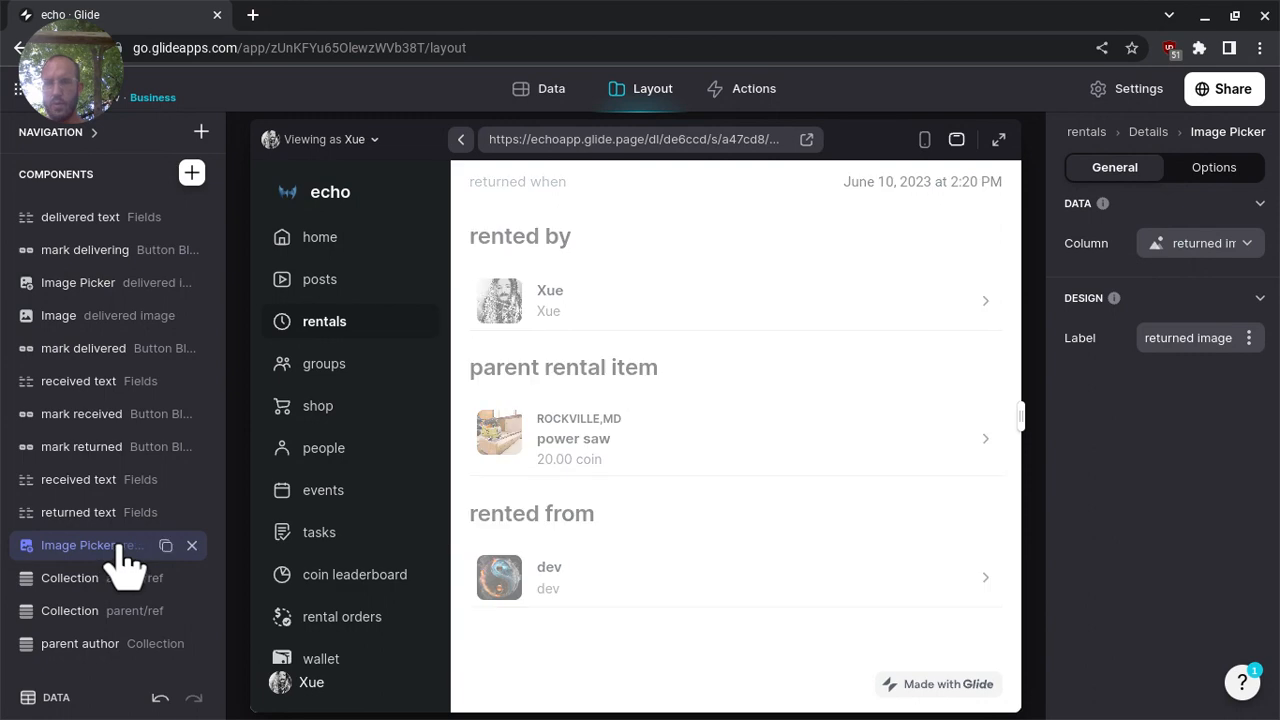
- Preview the rental order as the dev user and clear its status entry
scroll(560, 357, "up", 10)
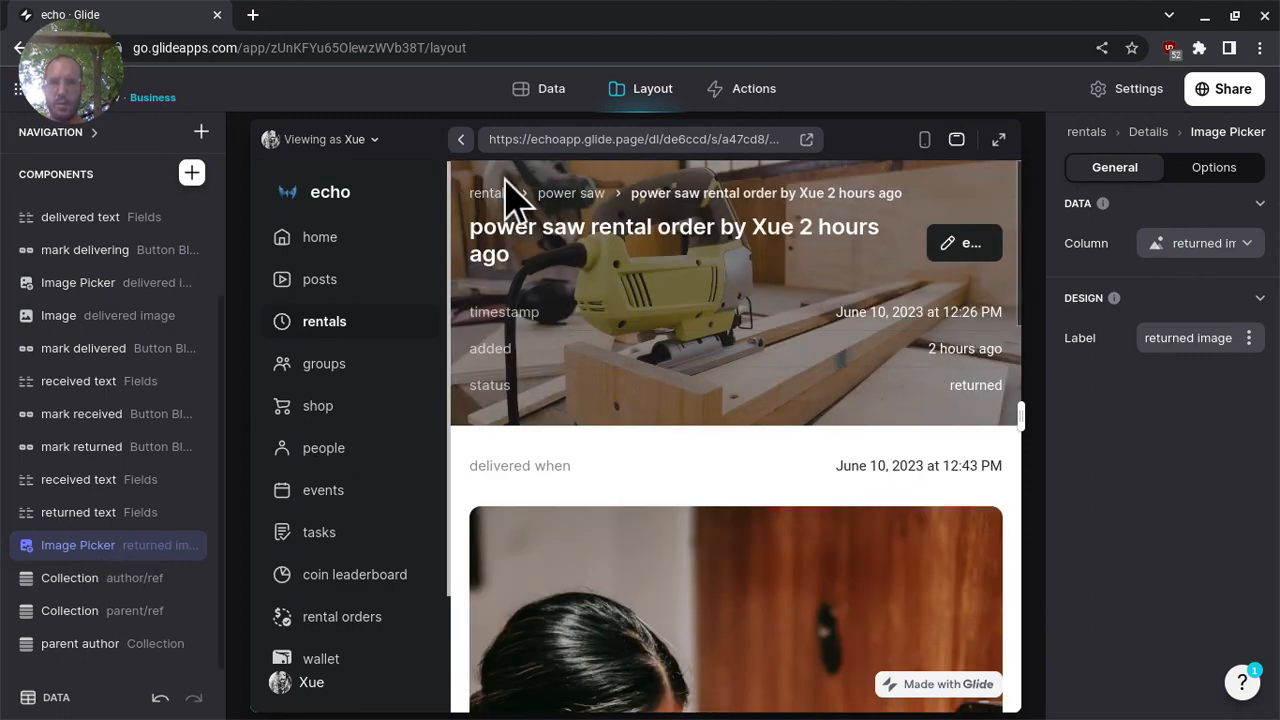
left_click(352, 142)
left_click(324, 272)
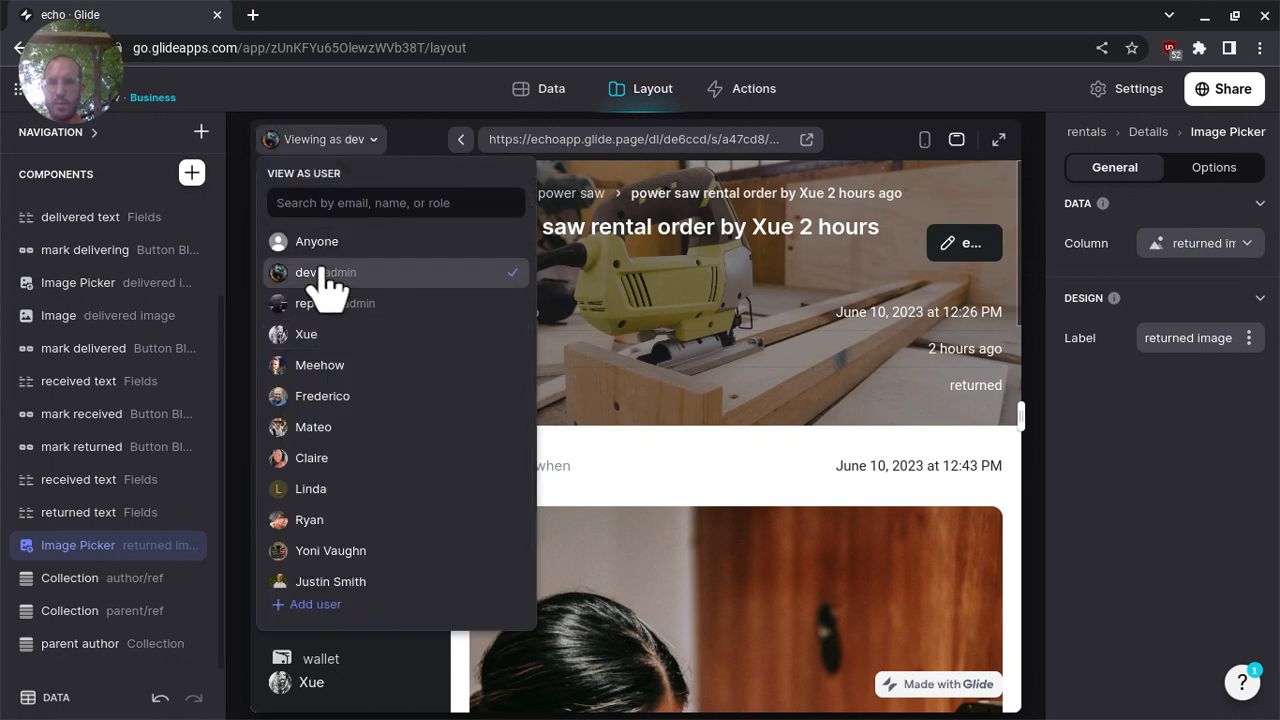
left_click(628, 455)
left_click(624, 460)
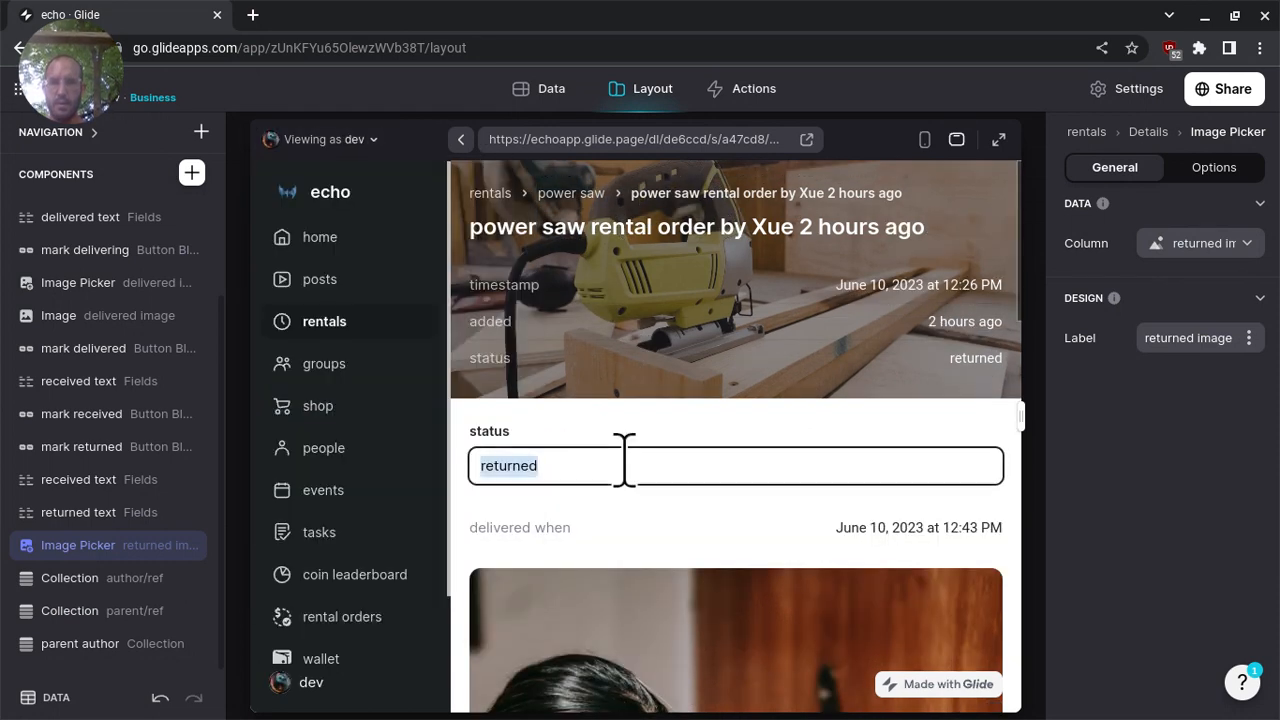
key("BackSpace")
scroll(620, 463, "down", 8)
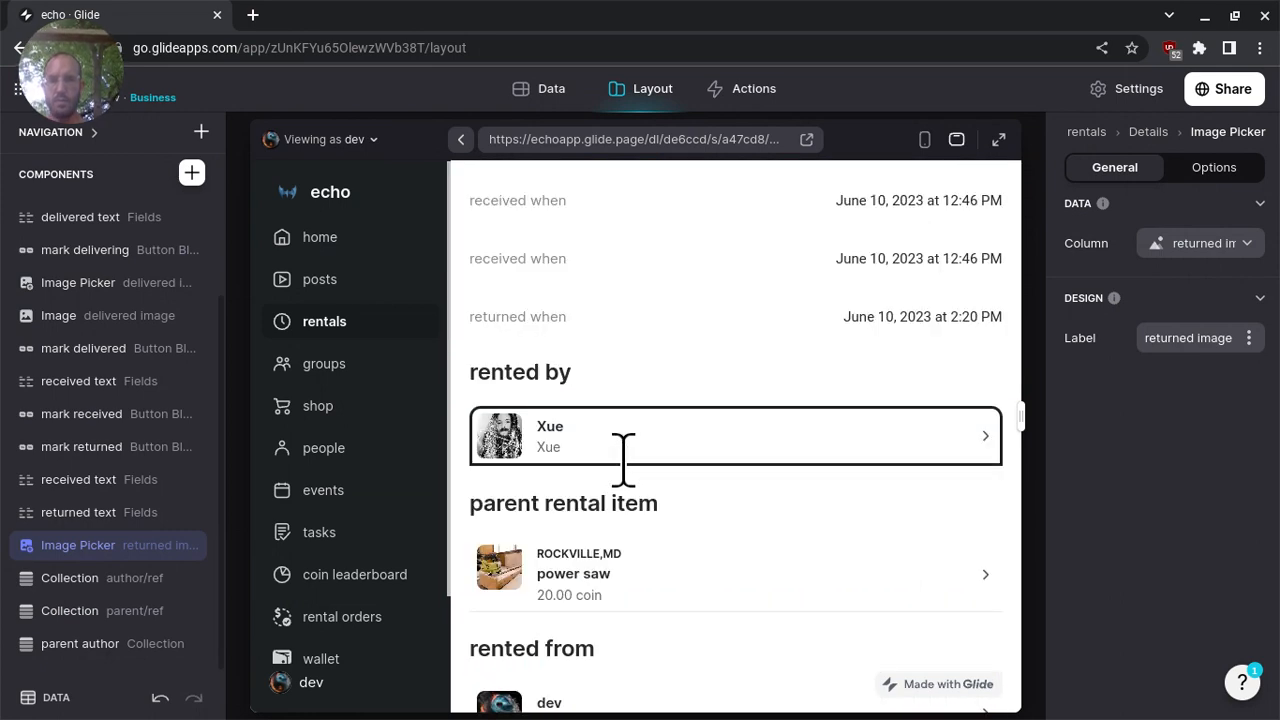
- Mark the power saw rental order as accepted in the preview
scroll(714, 386, "up", 2)
scroll(714, 386, "up", 10)
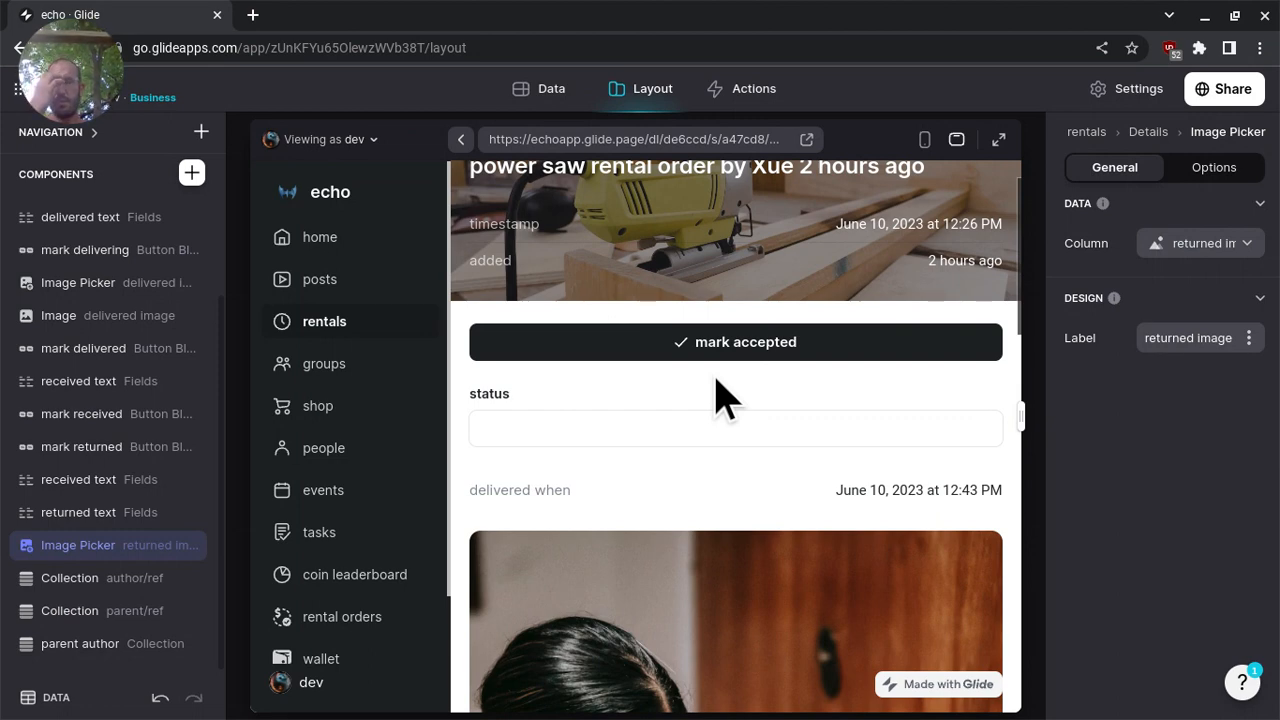
scroll(716, 394, "up", 1)
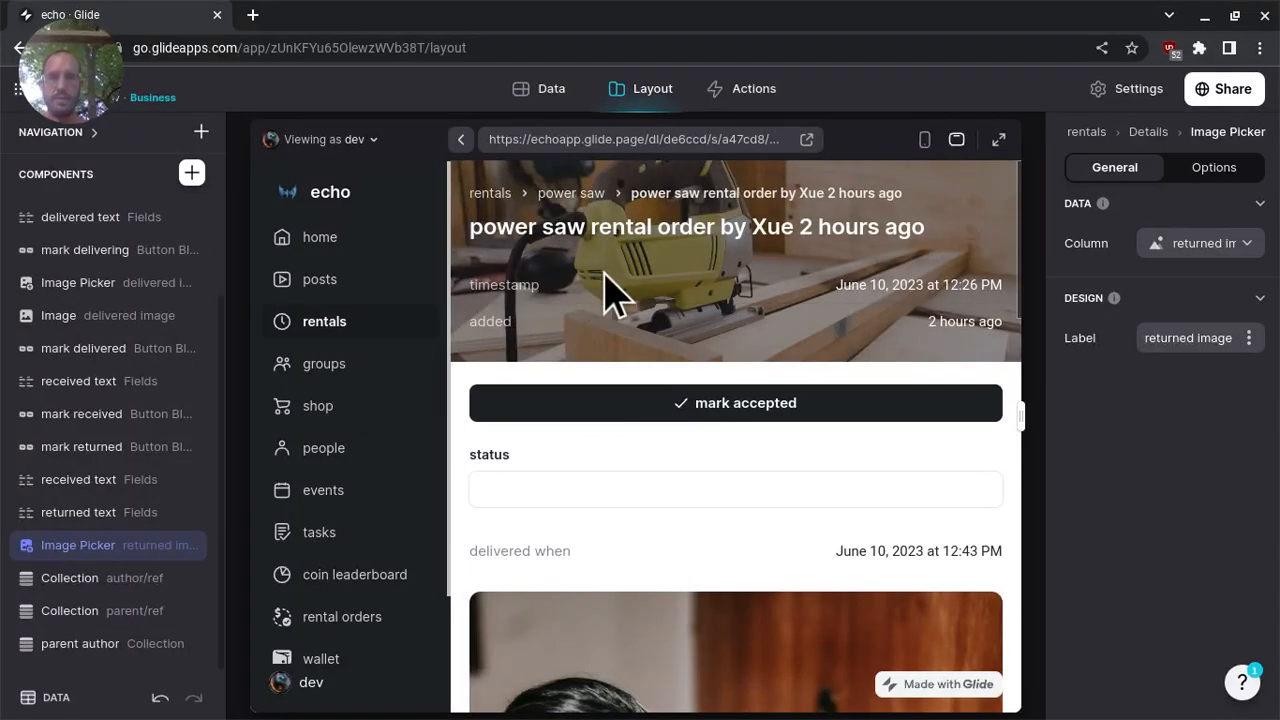
left_click(656, 406)
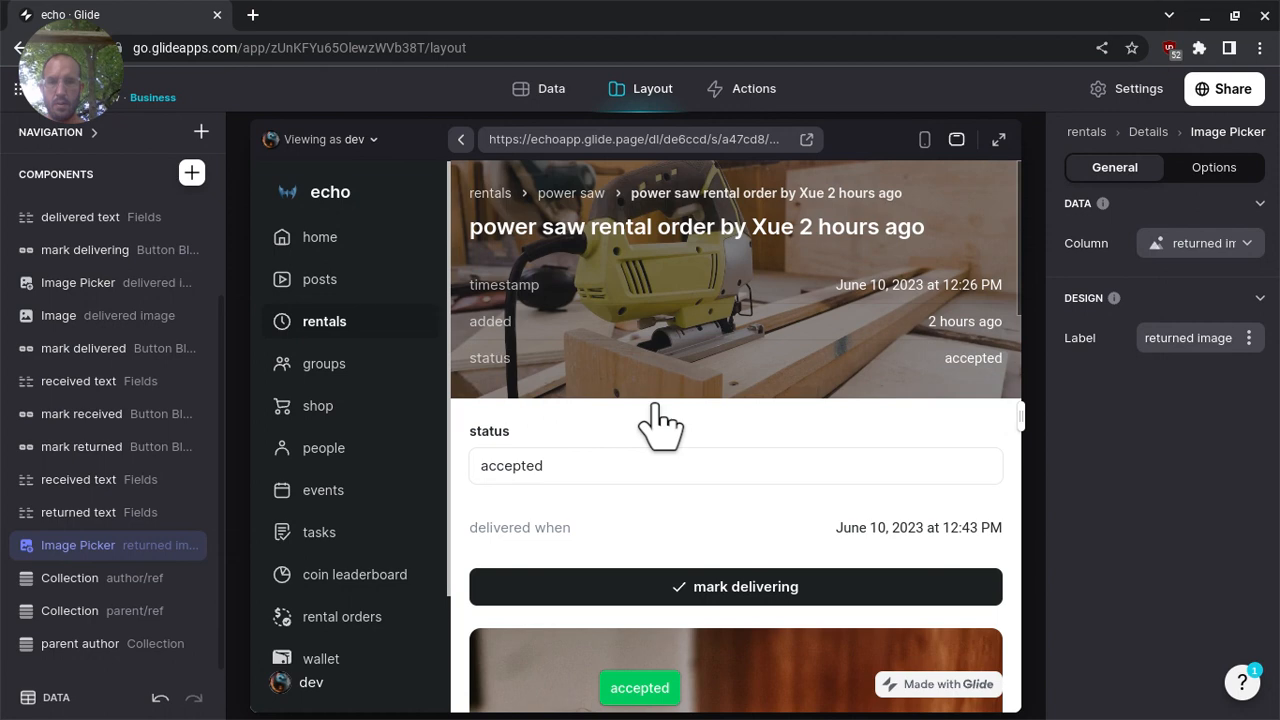
scroll(656, 428, "down", 2)
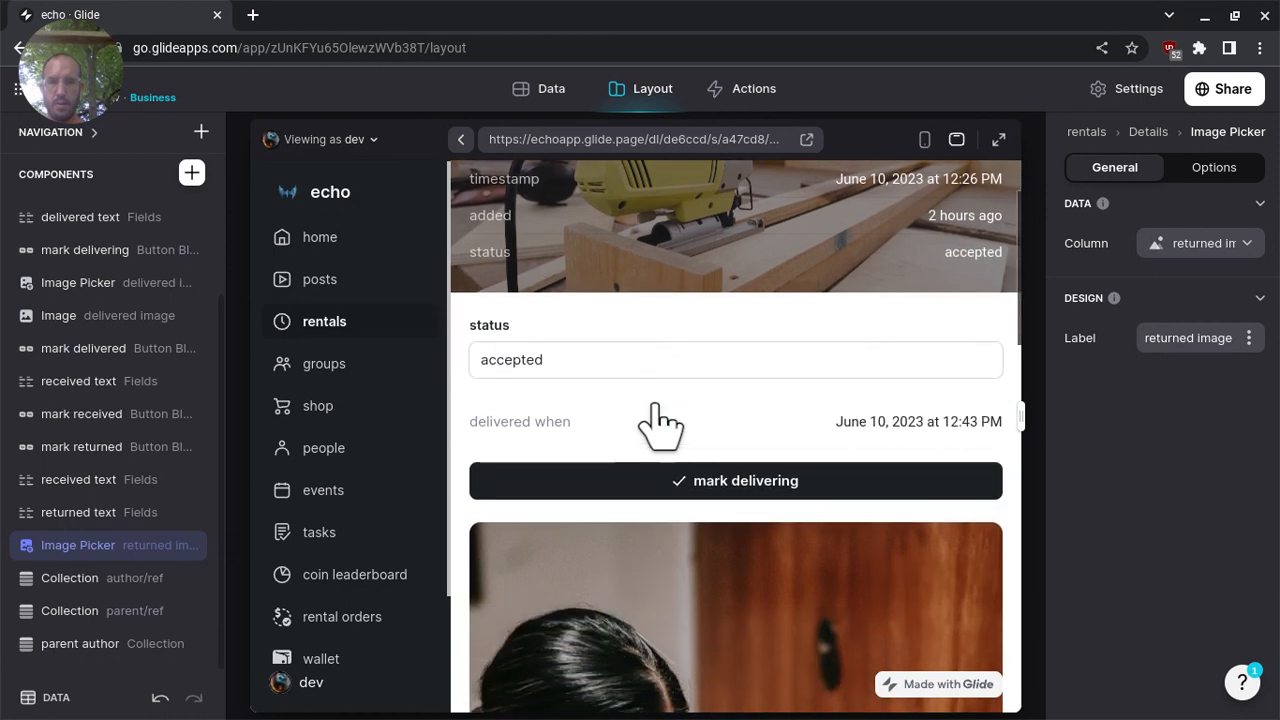
- Duplicate the delivered text component and rename the upper copy, directly below the status entry, "accepted text"
scroll(100, 350, "up", 4)
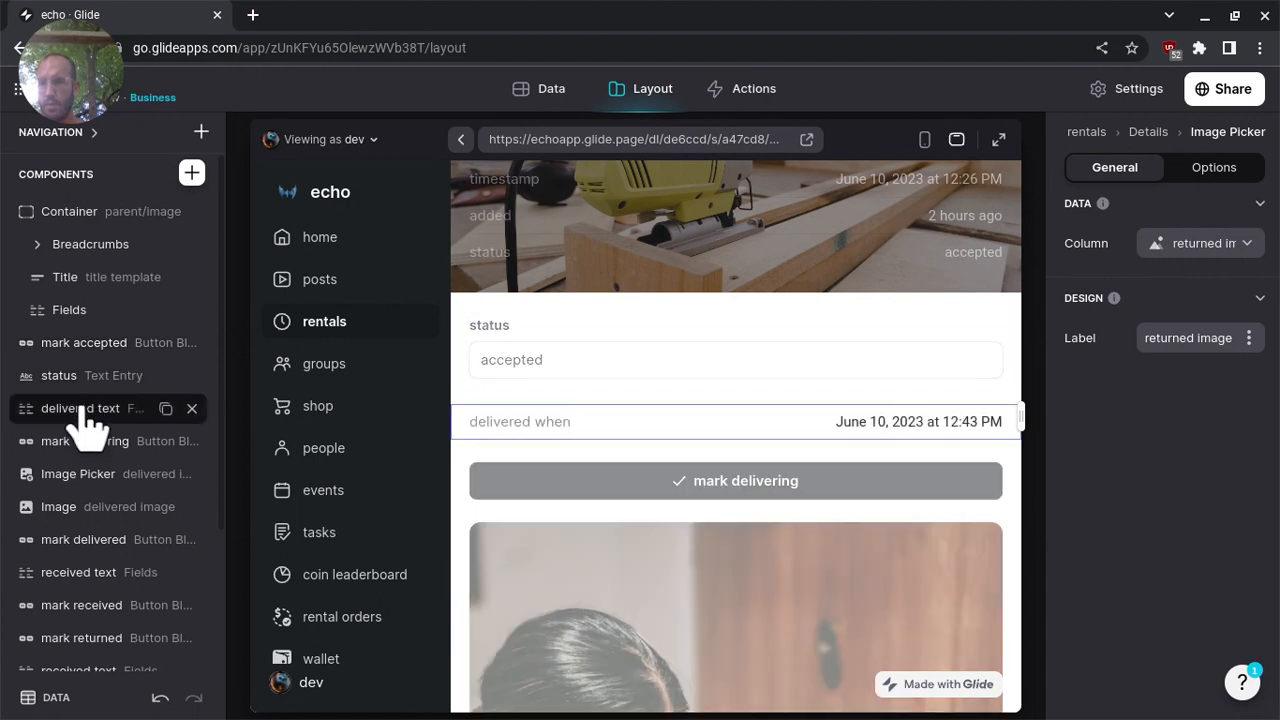
left_click(166, 410)
left_click_drag(115, 375, 105, 420)
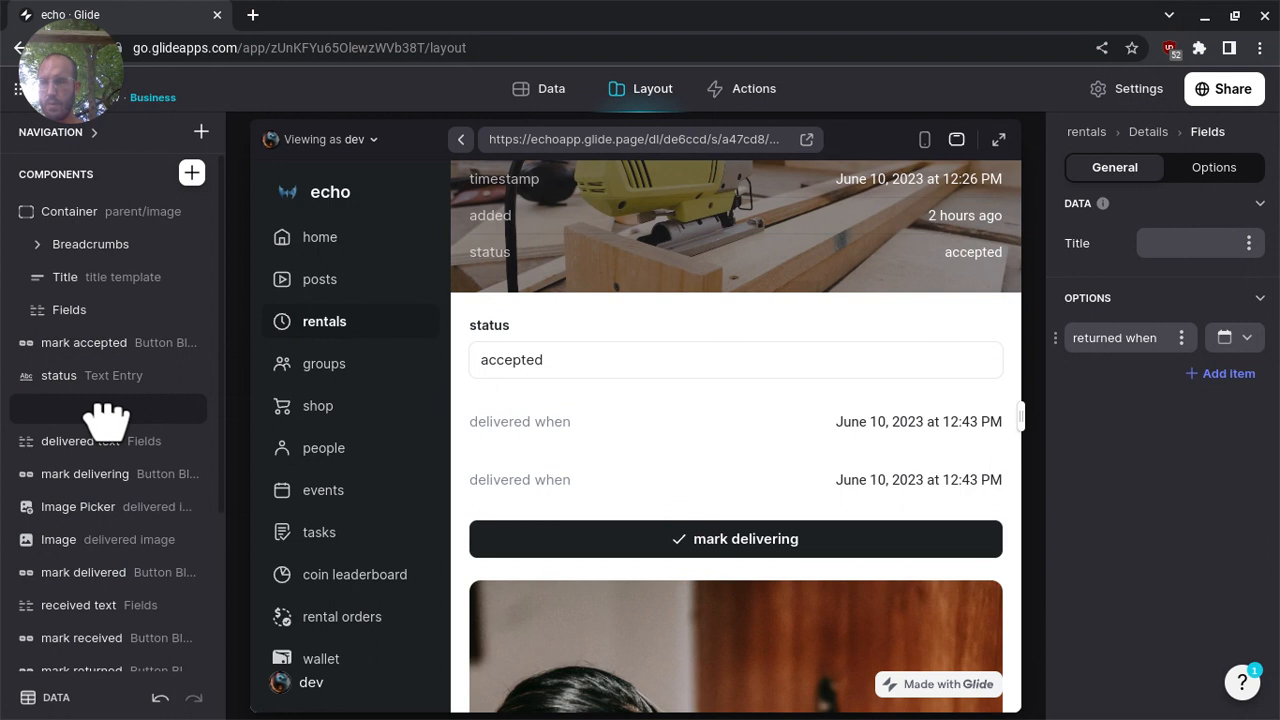
left_click_drag(105, 420, 100, 420)
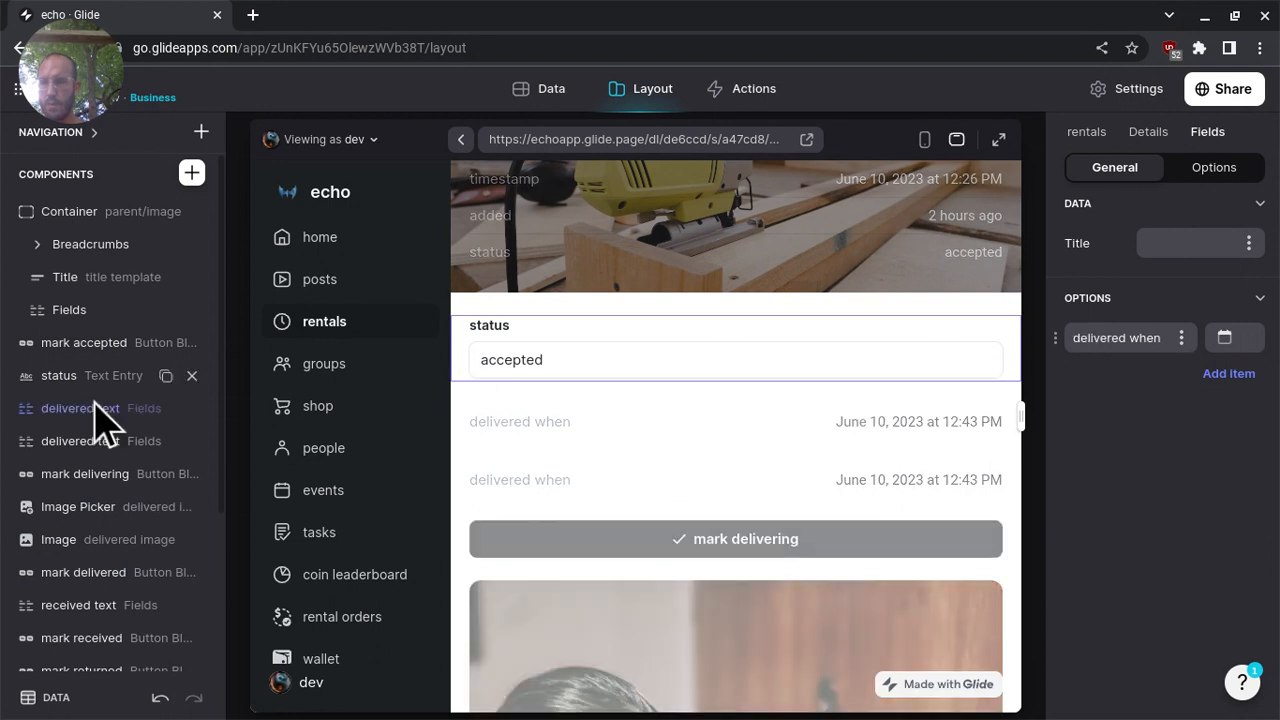
double_click(97, 421)
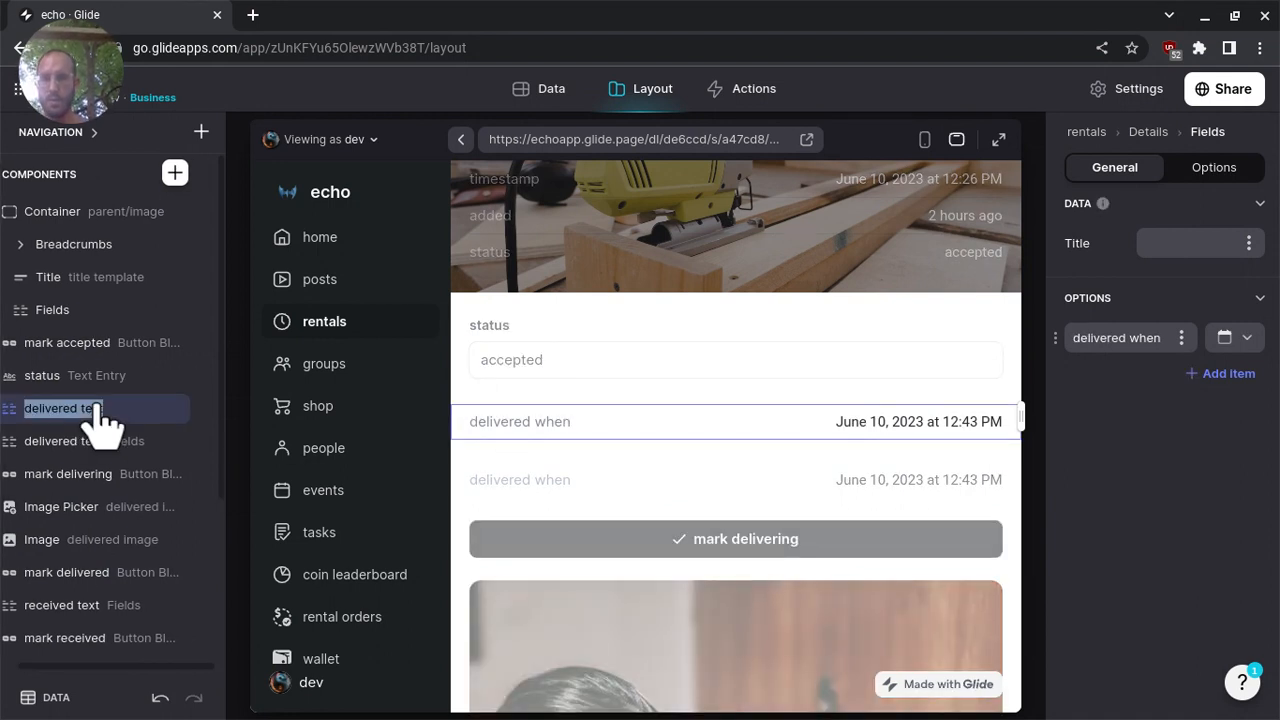
type("accepted text")
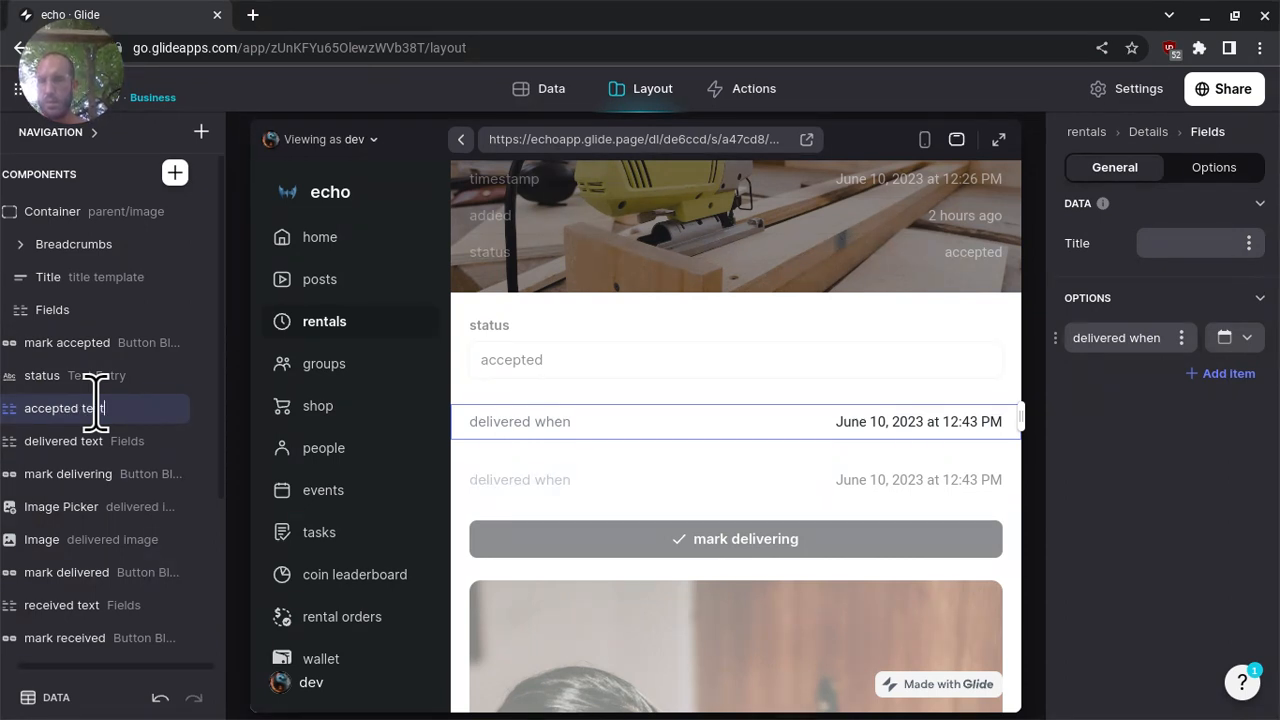
- Set the accepted text component's field item to the accepted when column
key("Return")
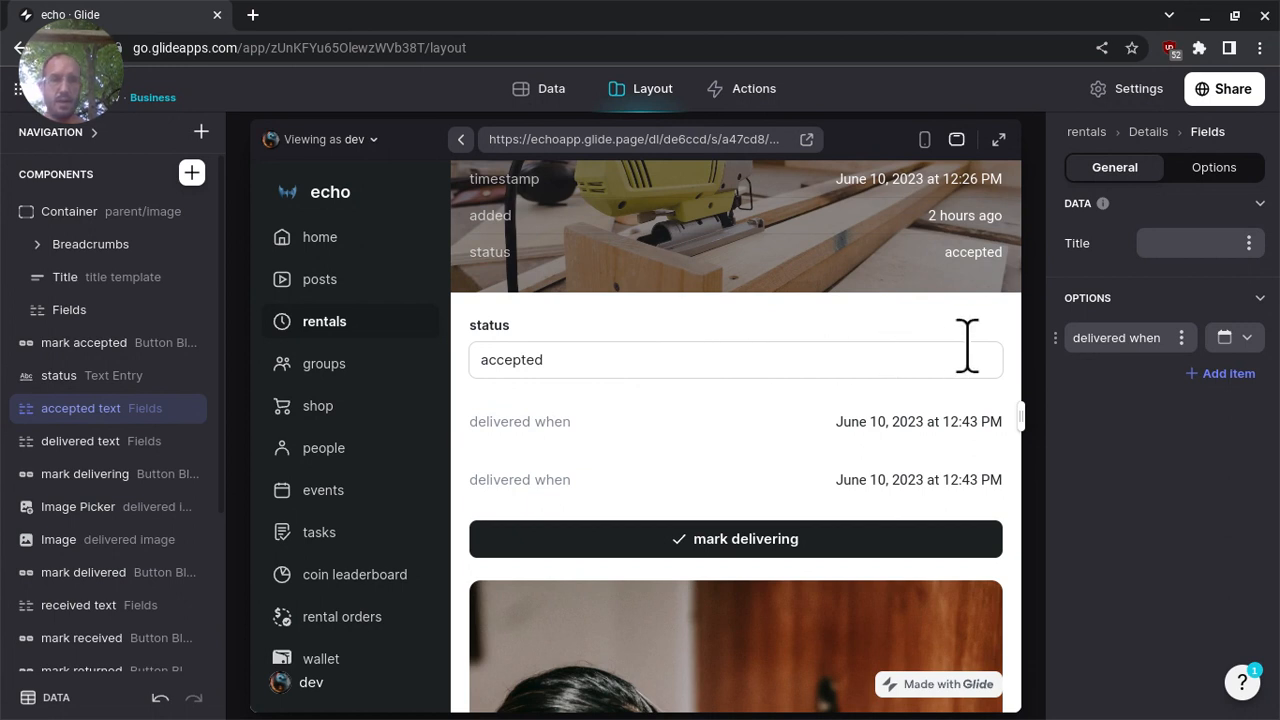
left_click(1237, 340)
scroll(1195, 440, "down", 5)
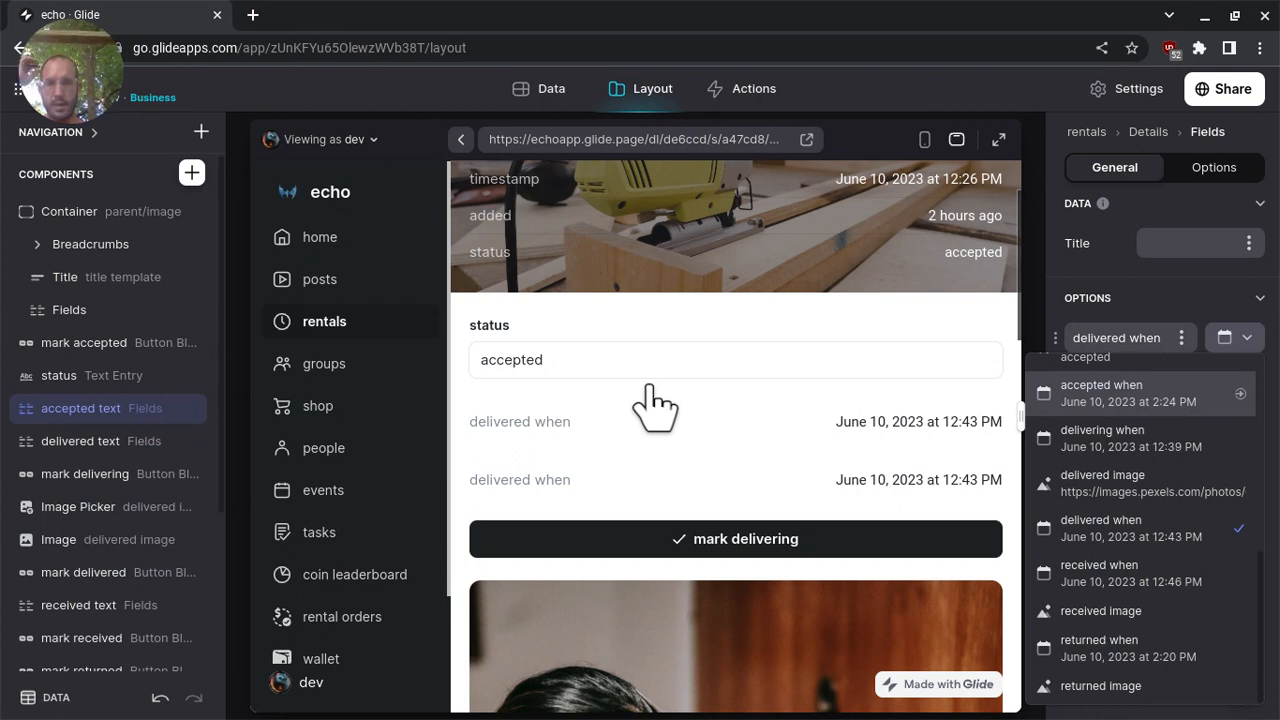
scroll(652, 401, "down", 1)
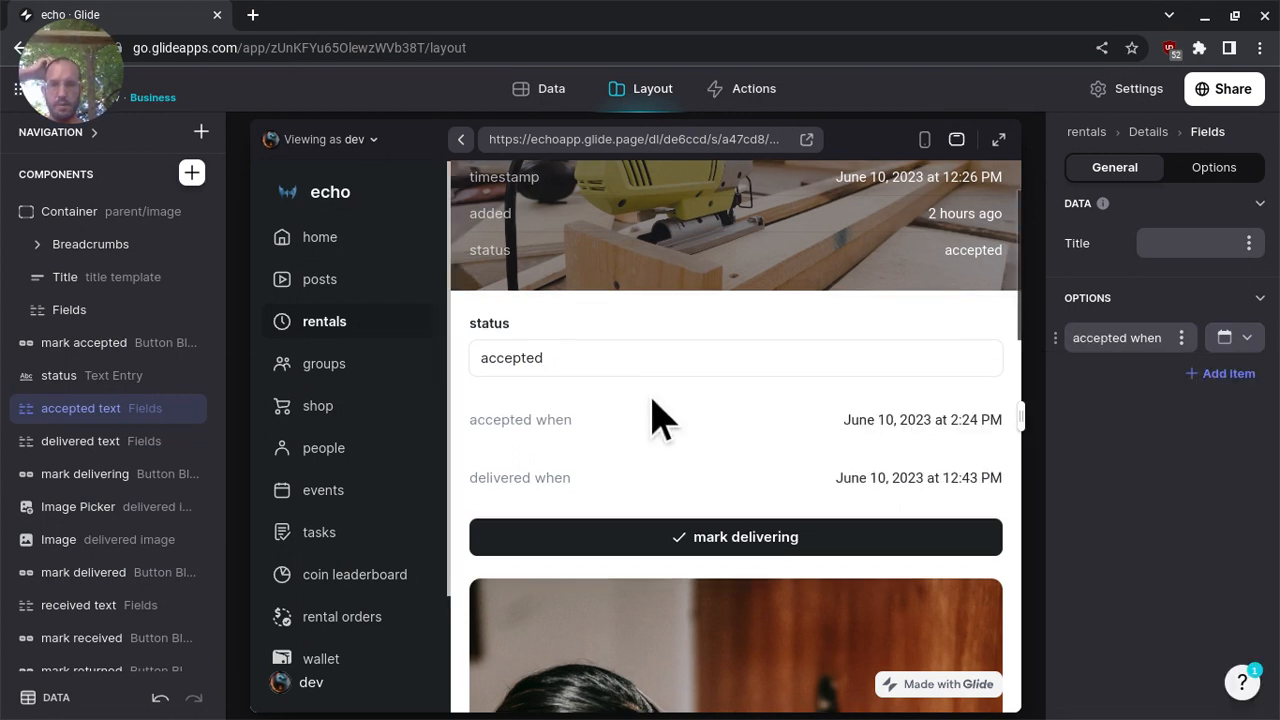
- Mark the power saw rental order as delivering and as delivered in the preview
left_click(662, 428)
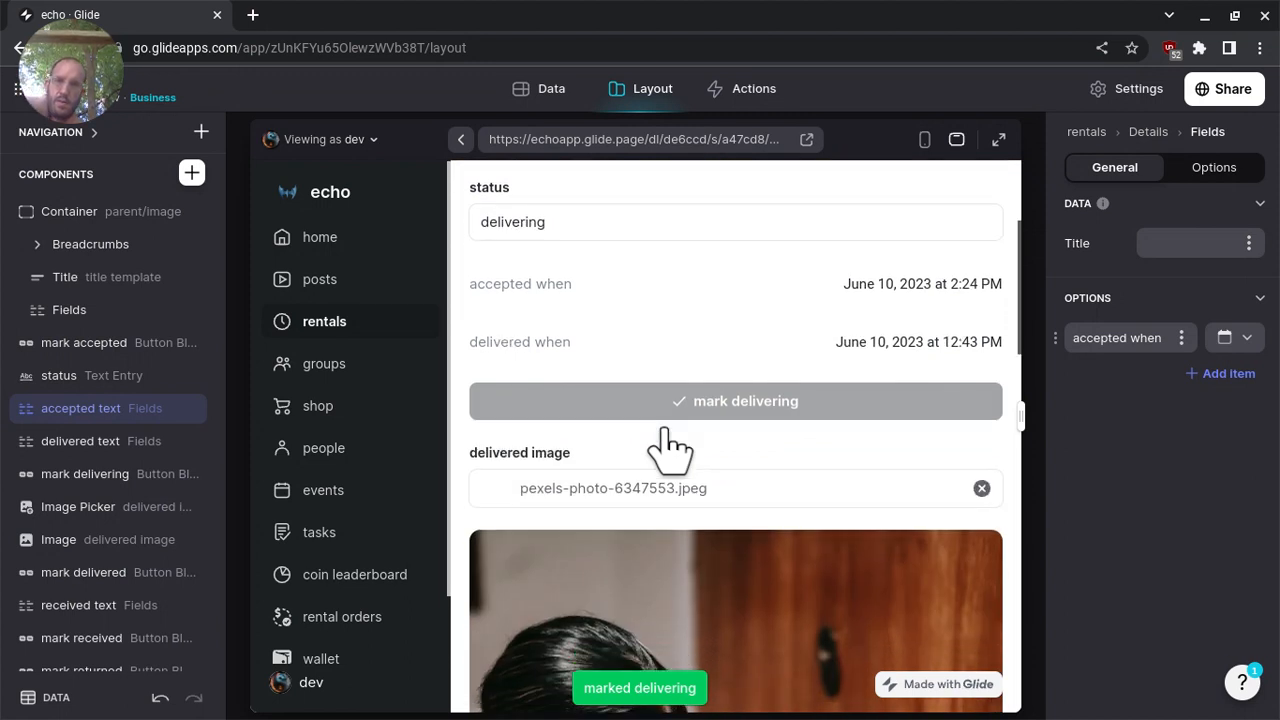
scroll(667, 445, "down", 1)
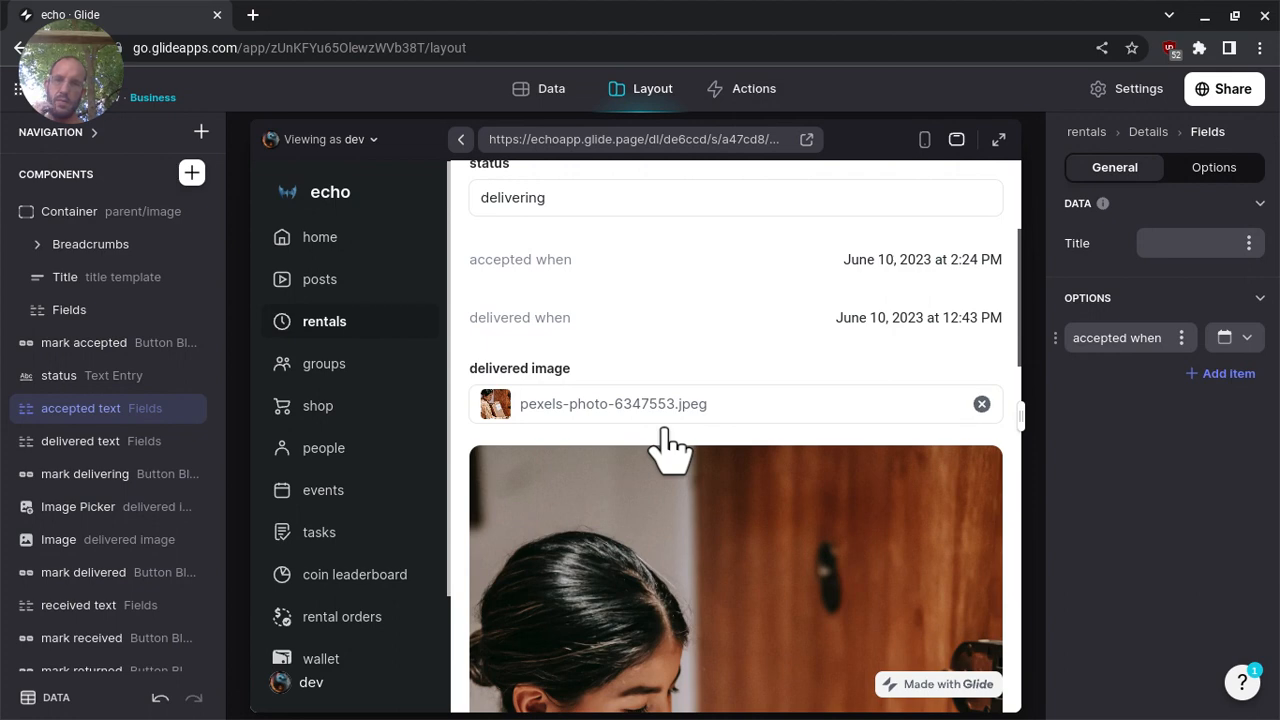
scroll(667, 445, "down", 6)
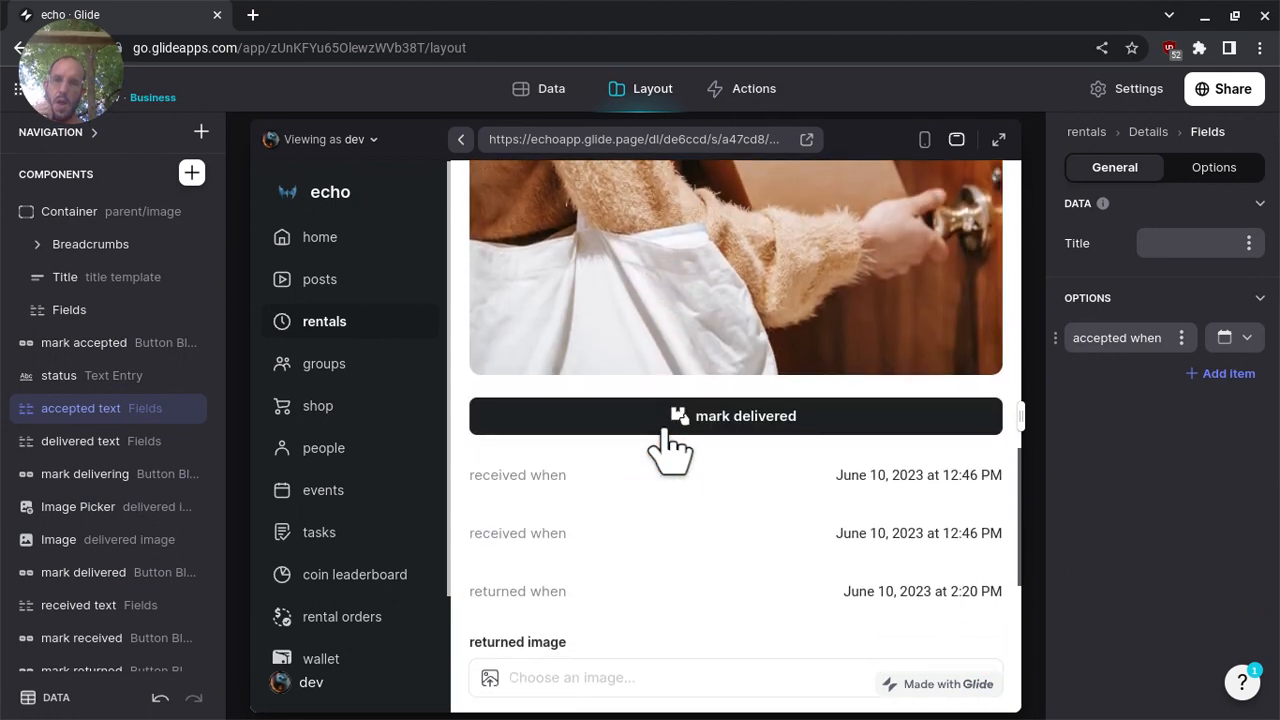
left_click(700, 420)
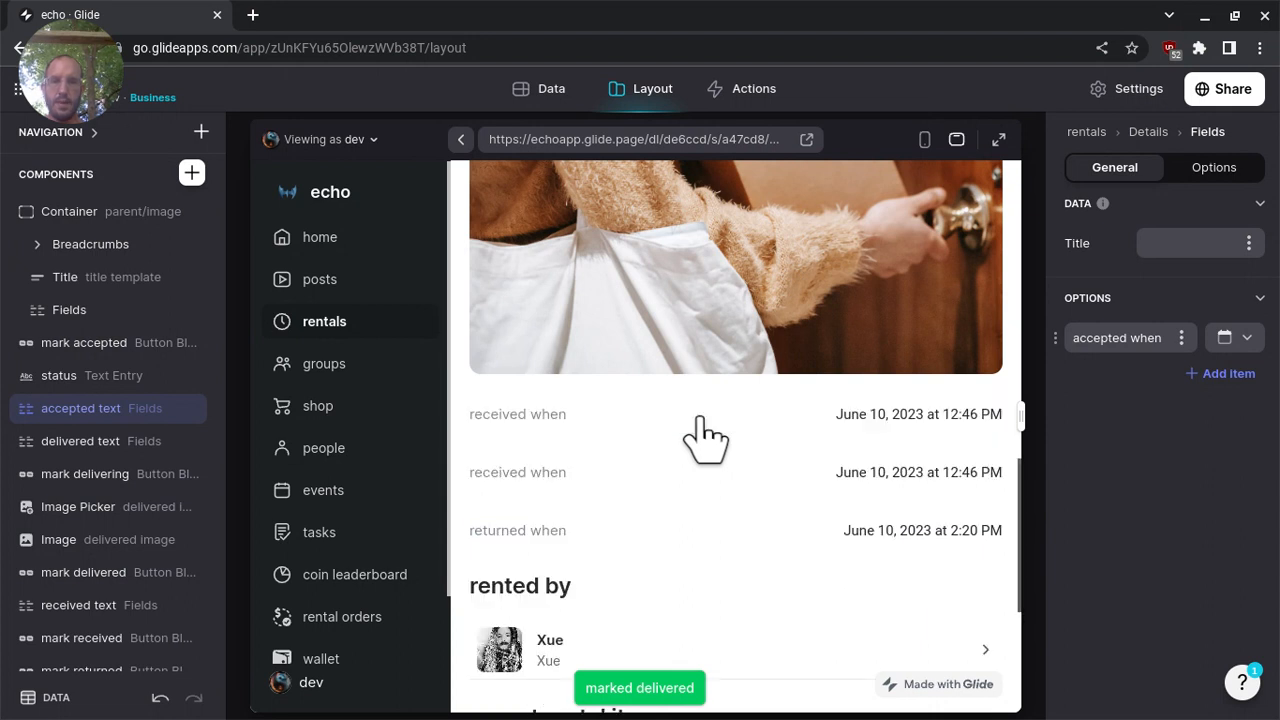
scroll(705, 435, "down", 1)
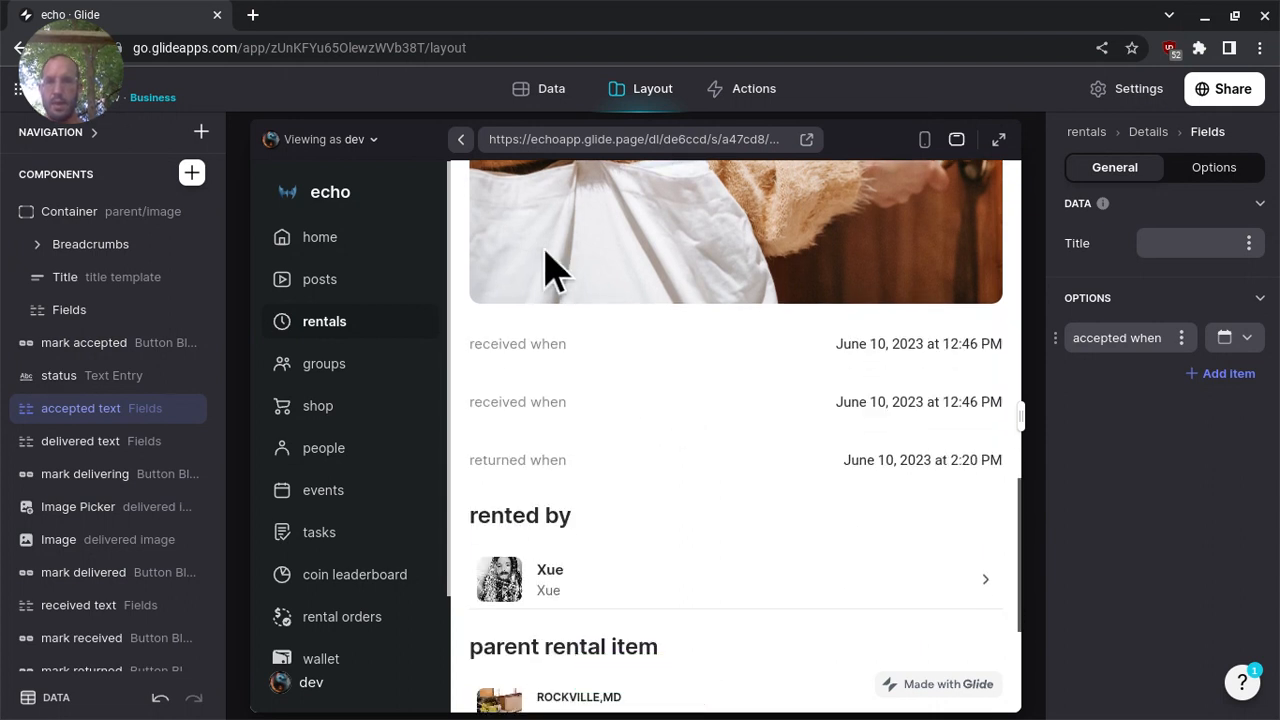
- Preview the rental order as the renting user and mark it as received and as returned
left_click(368, 140)
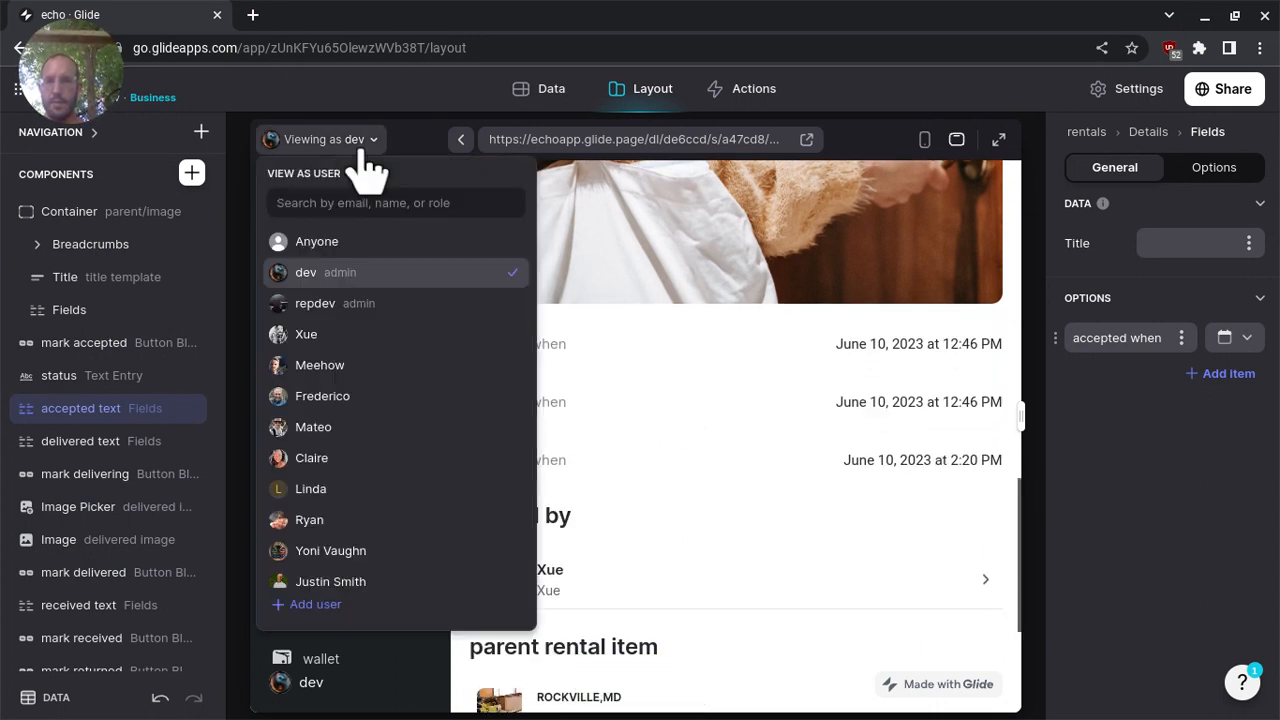
left_click(360, 334)
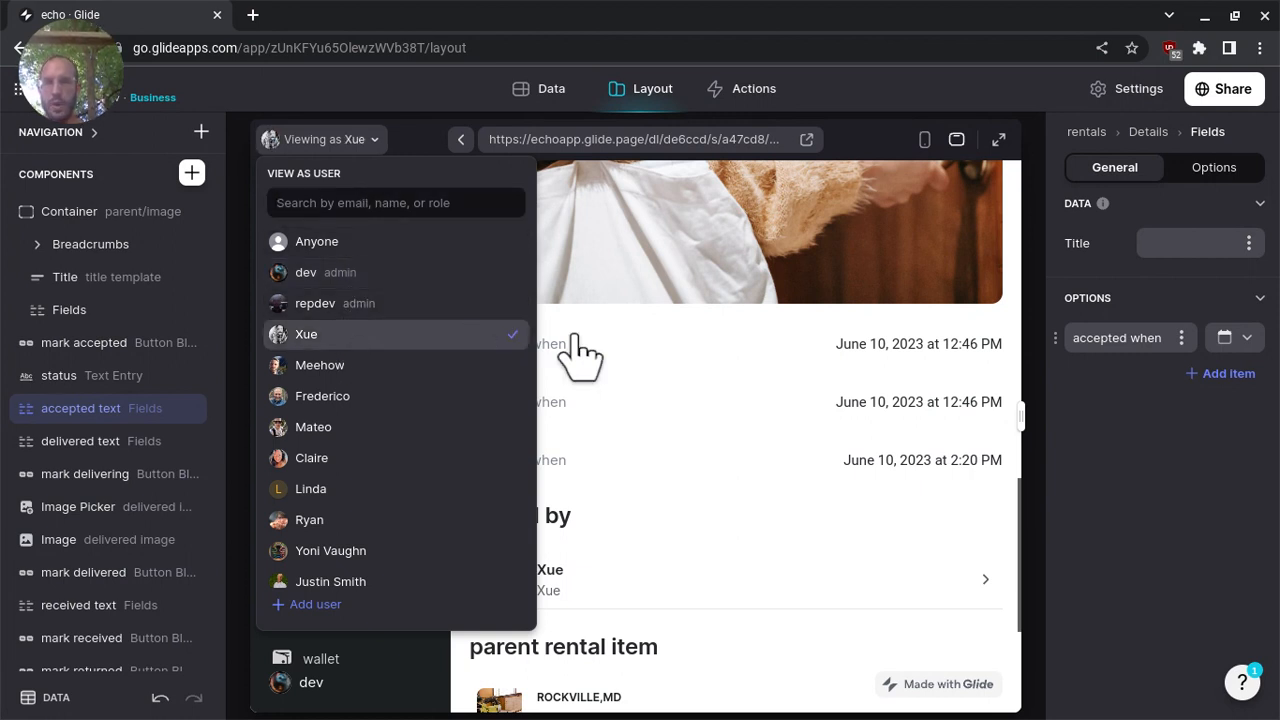
left_click(608, 345)
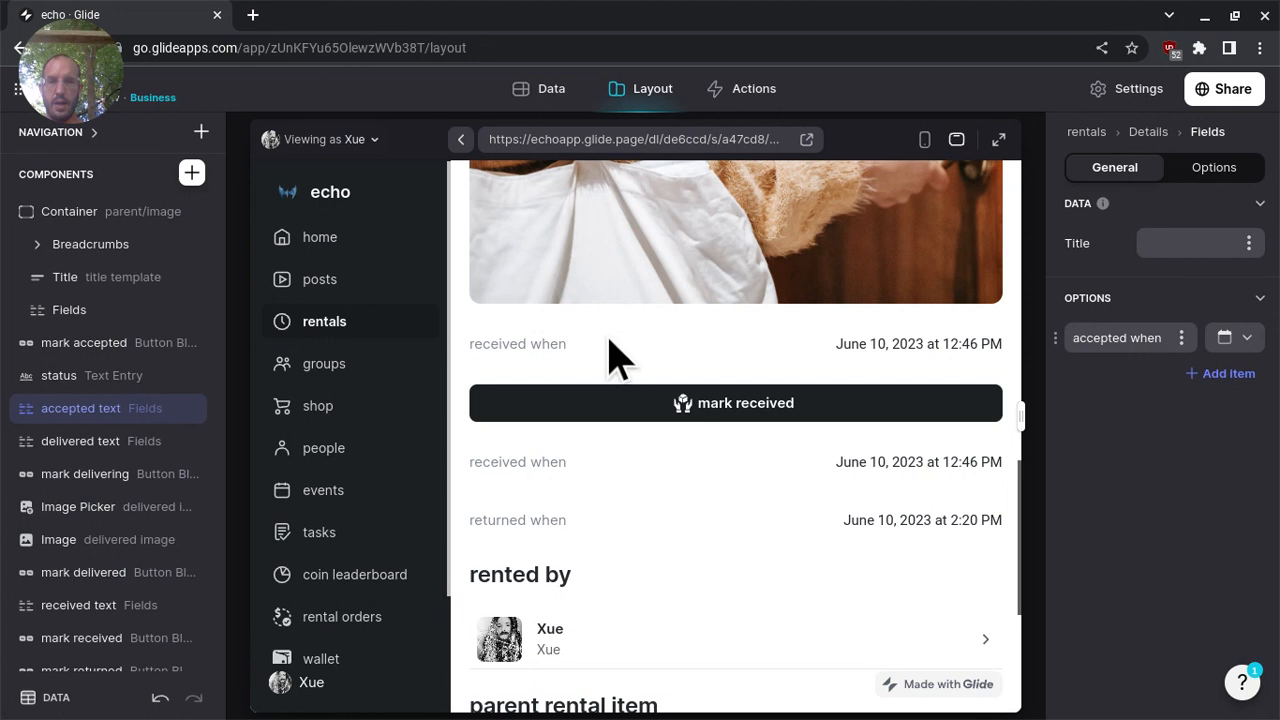
left_click(684, 403)
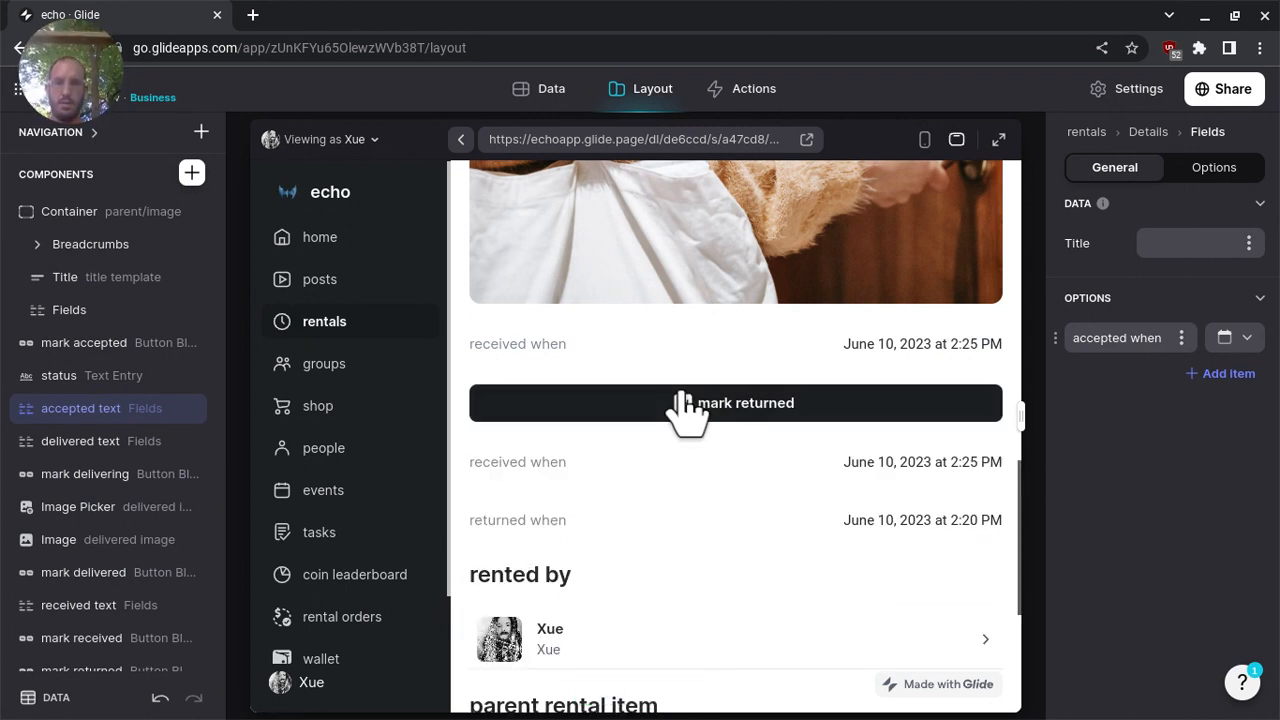
left_click(684, 403)
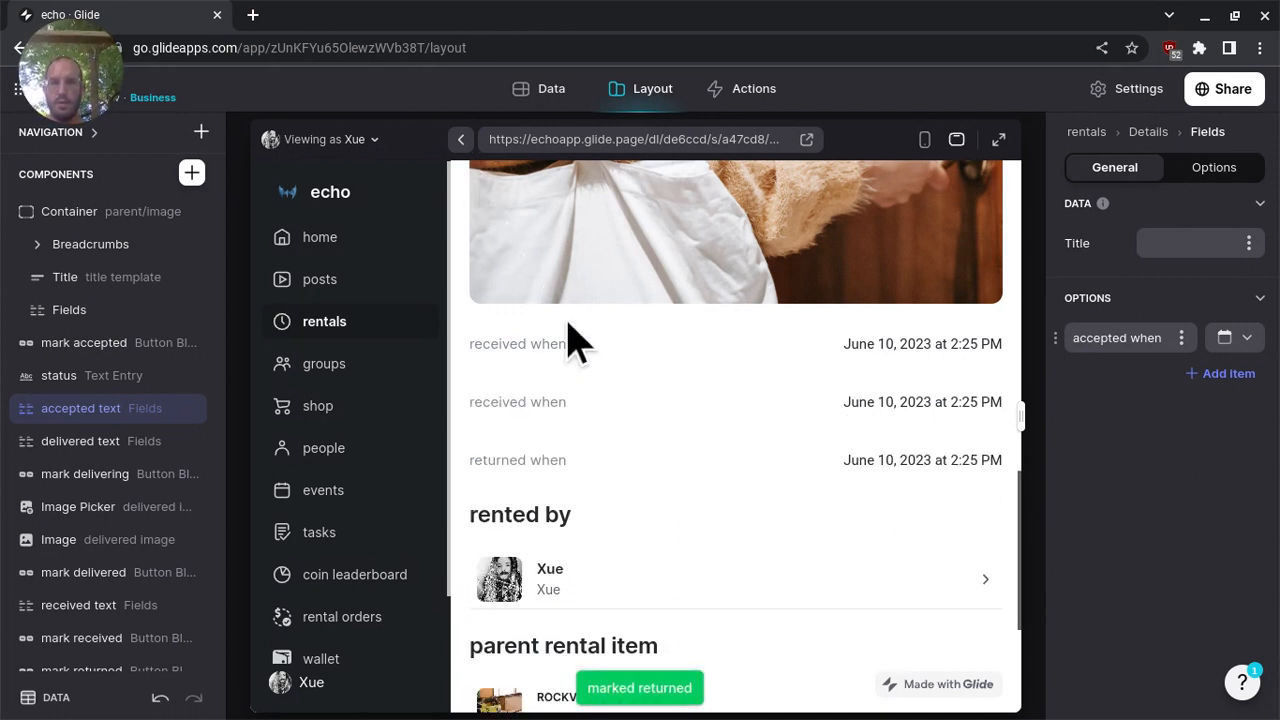
scroll(567, 343, "down", 1)
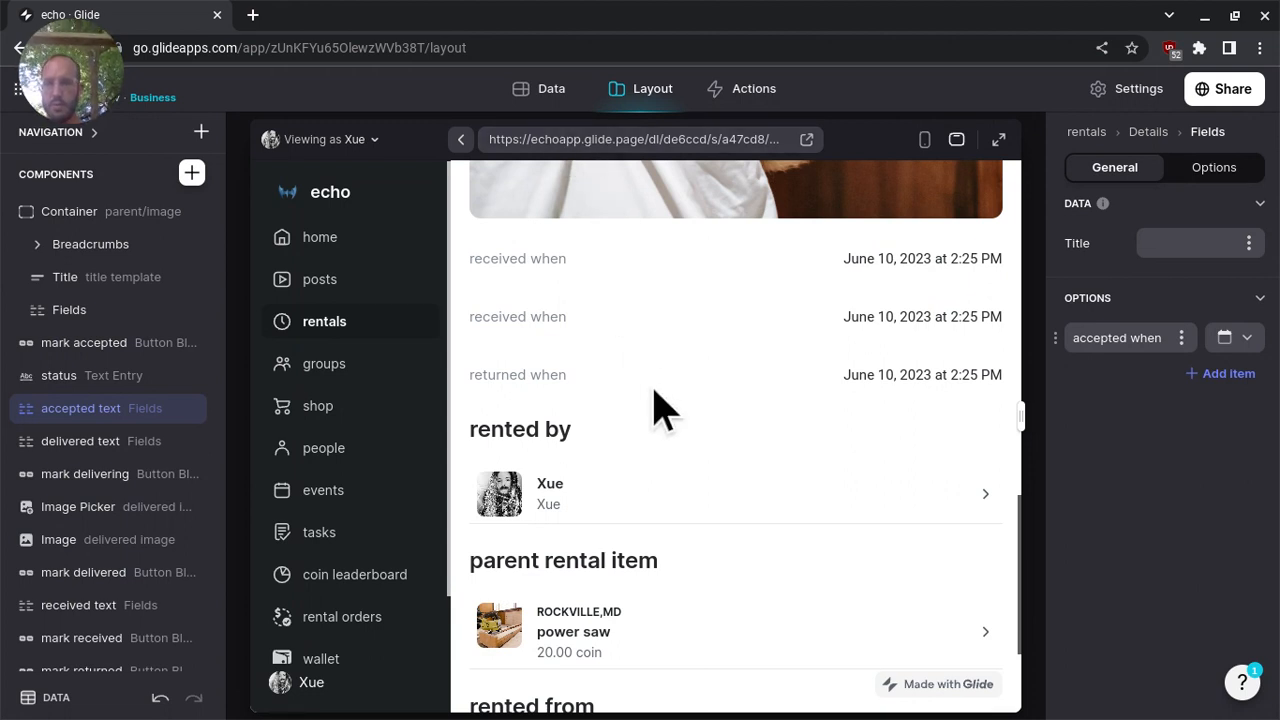
- Open the renter's profile in the preview and examine its details, reservations and premium post orders
scroll(365, 430, "down", 3)
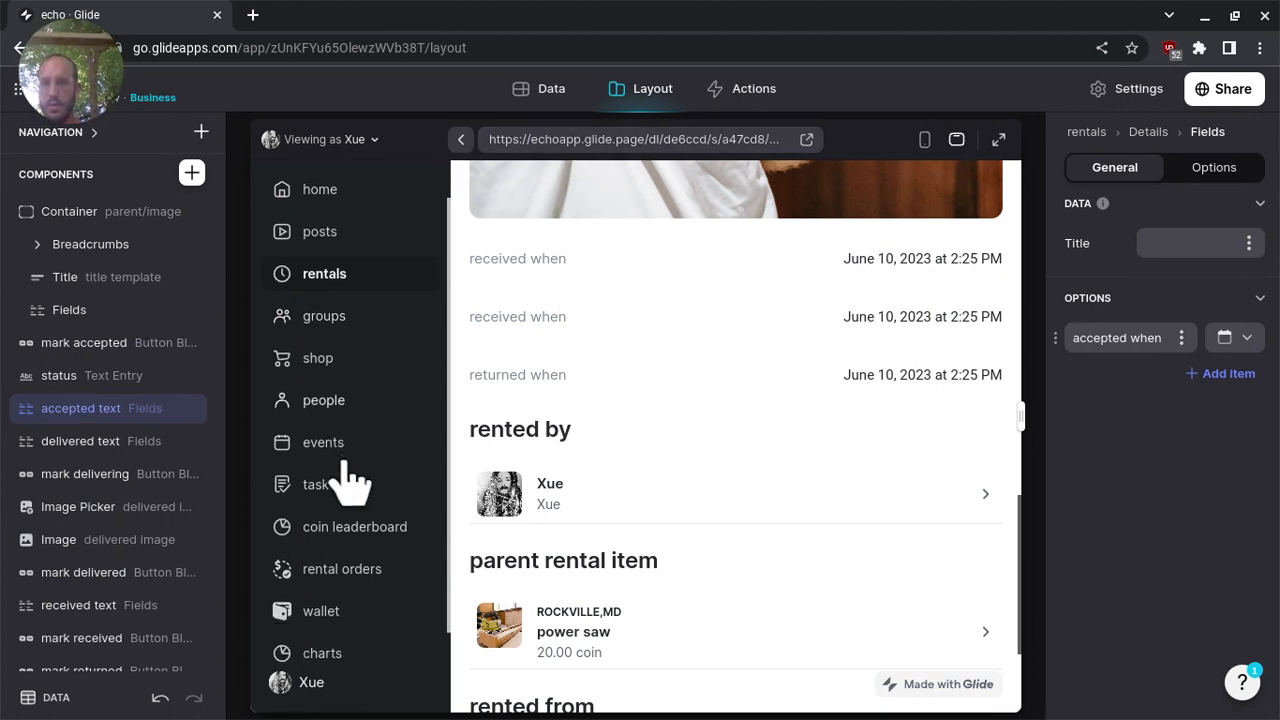
left_click(309, 686)
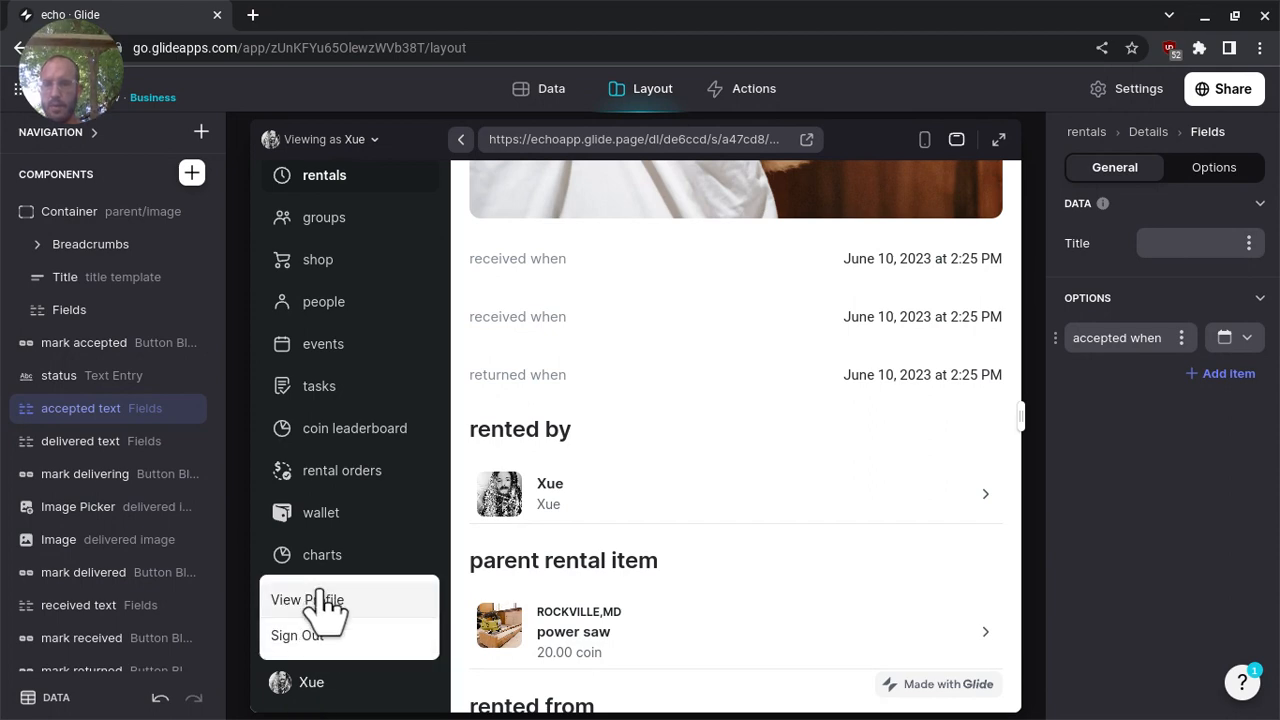
left_click(317, 592)
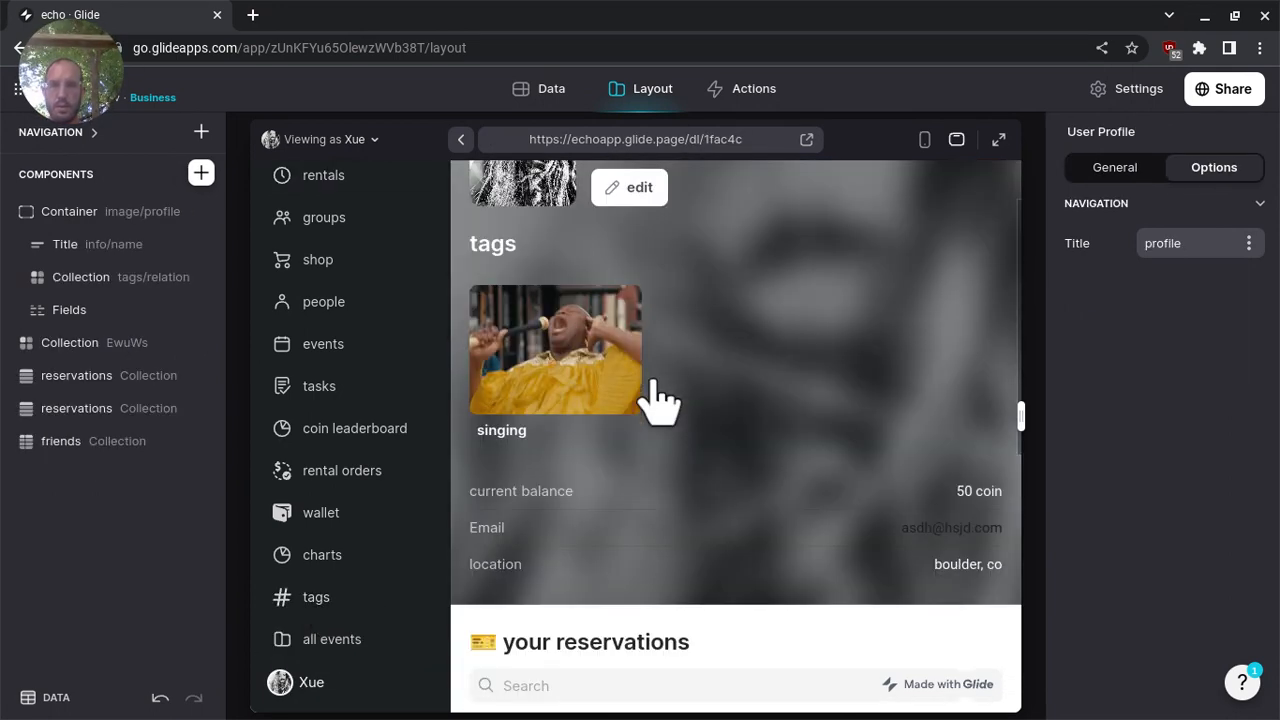
scroll(654, 384, "down", 7)
scroll(654, 384, "up", 8)
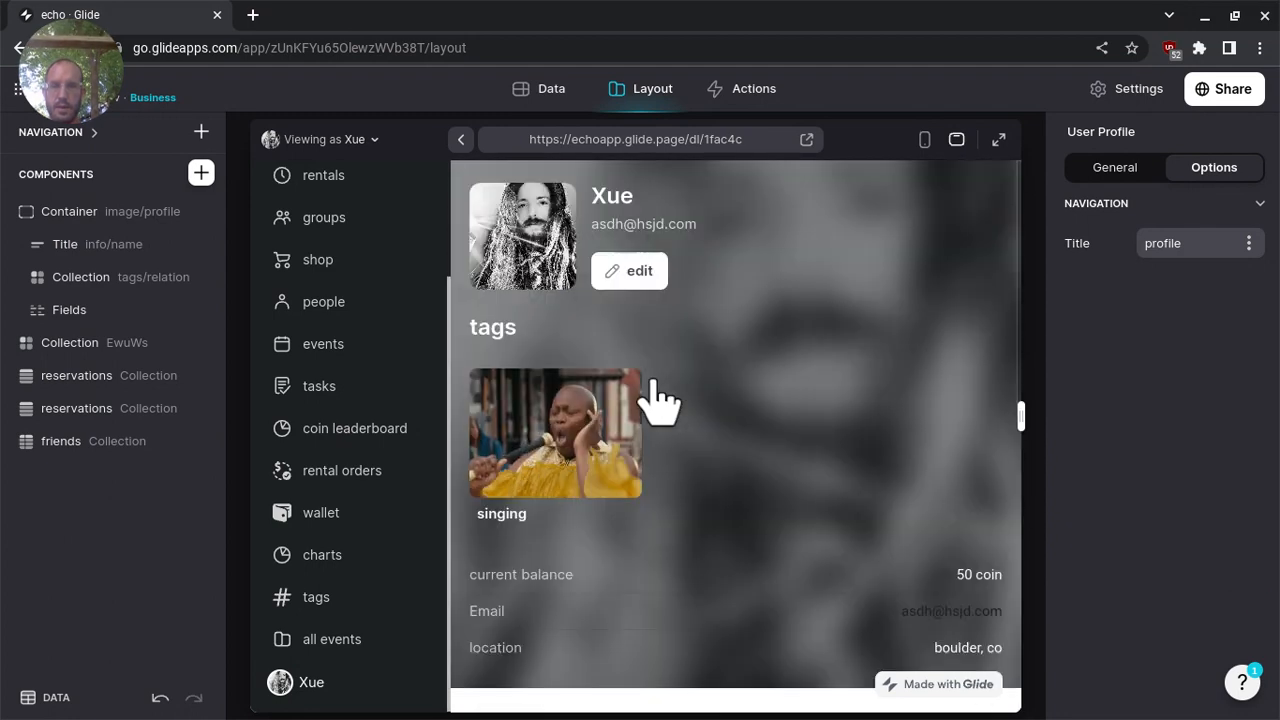
scroll(654, 395, "down", 7)
scroll(658, 397, "up", 2)
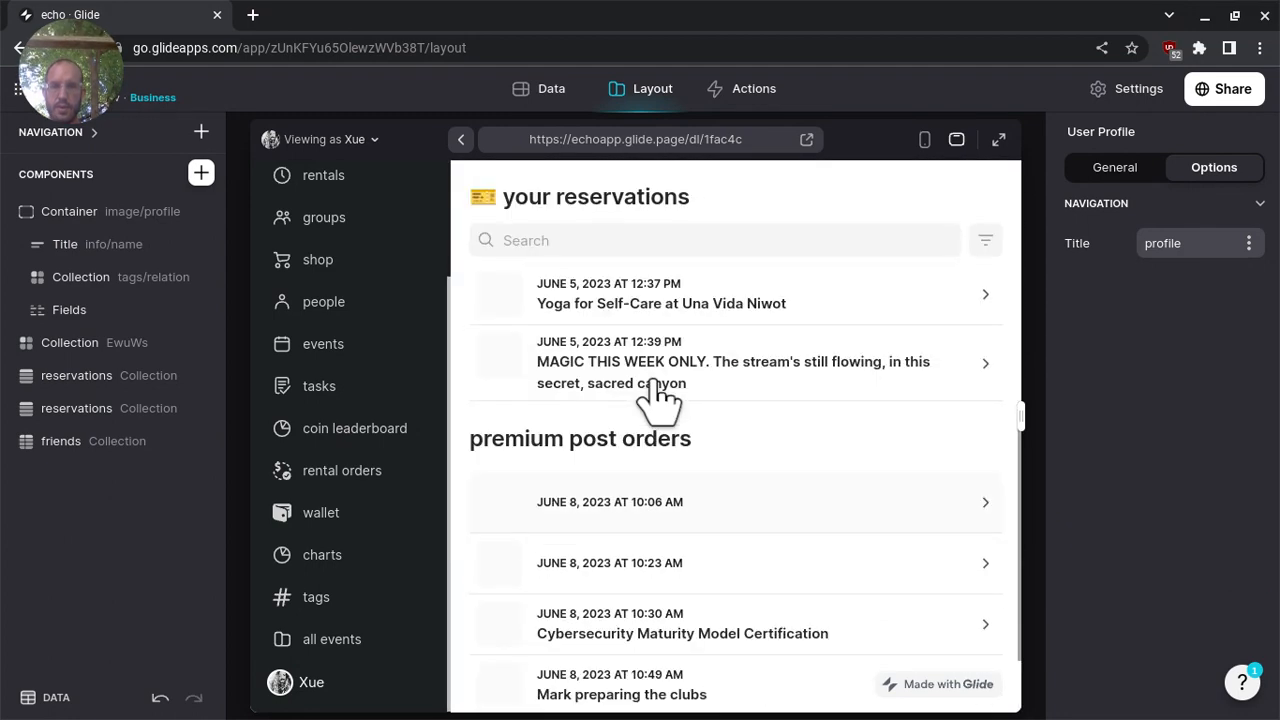
scroll(654, 395, "up", 6)
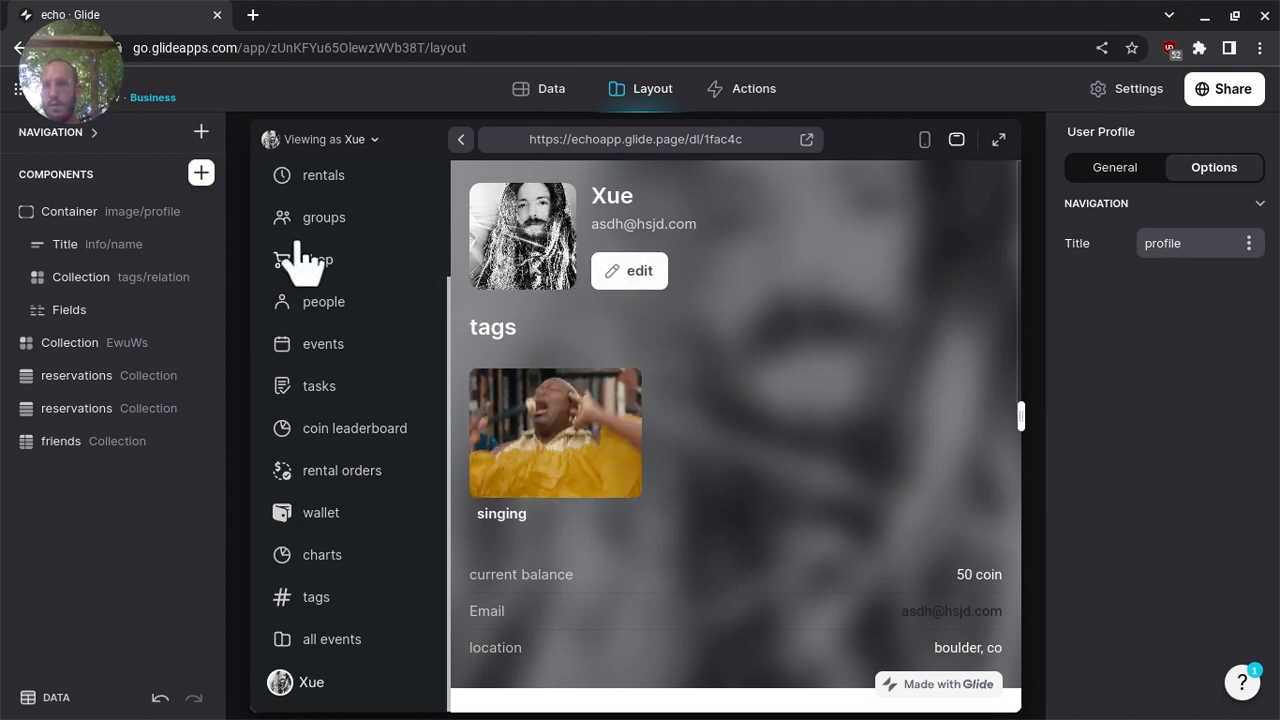
- Insert a Text Entry component on the User Profile screen, between the top container and the first standalone collection
left_click(201, 175)
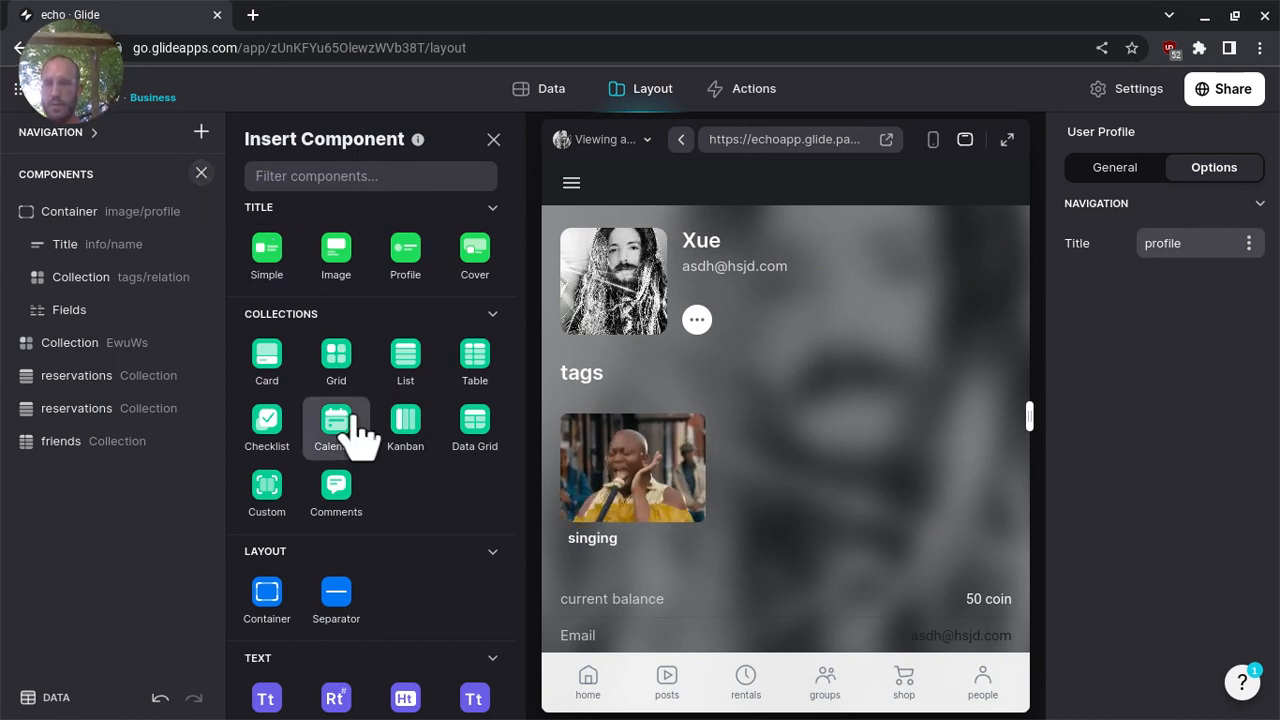
scroll(357, 430, "down", 2)
scroll(357, 430, "down", 1)
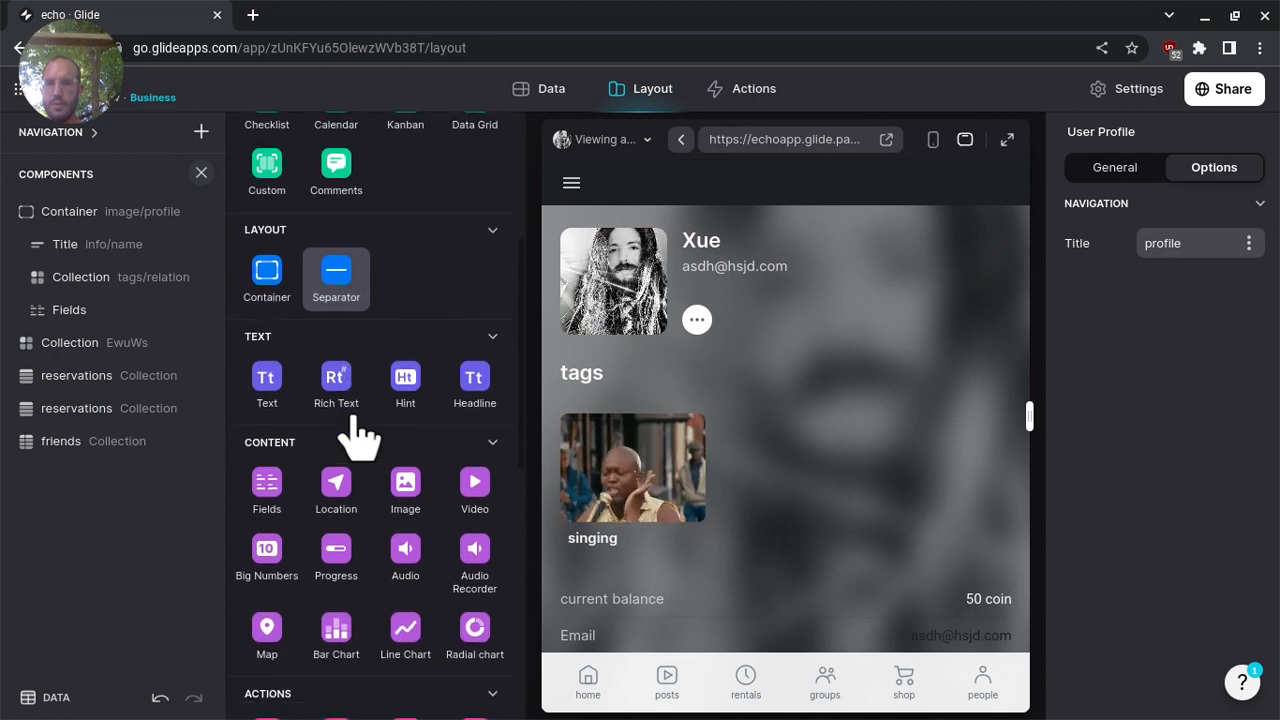
scroll(357, 430, "down", 3)
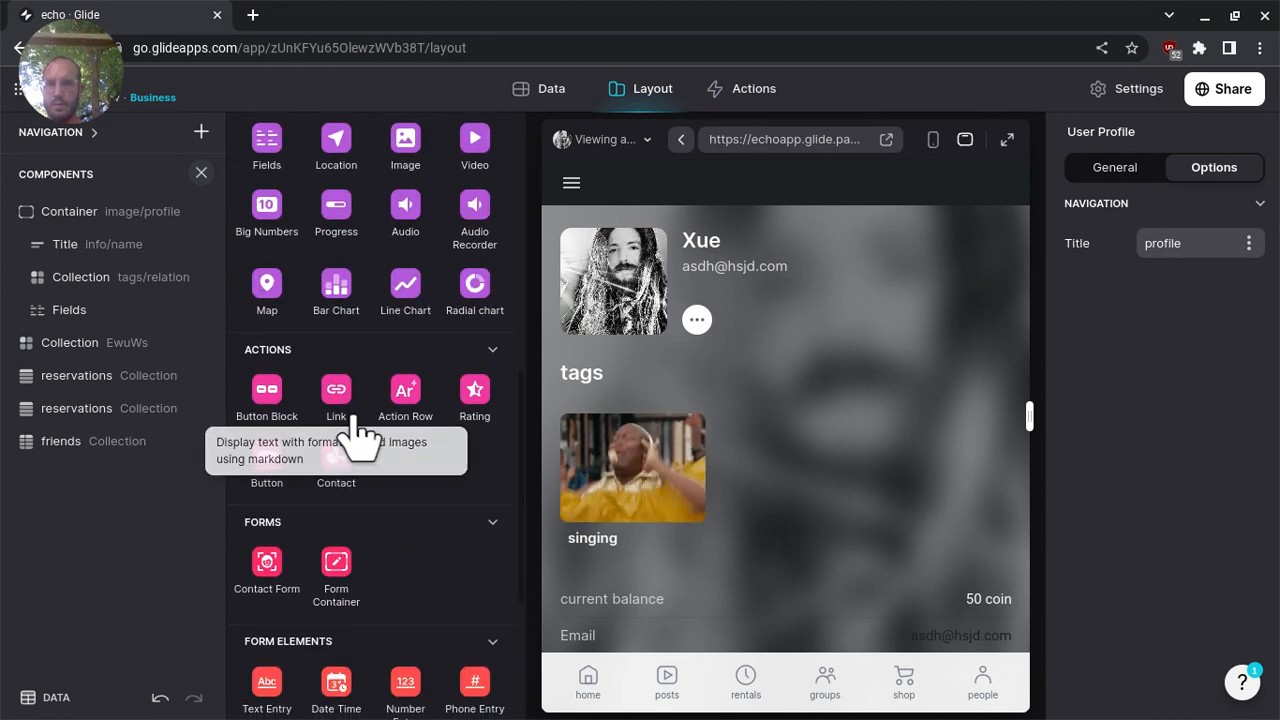
scroll(357, 430, "down", 1)
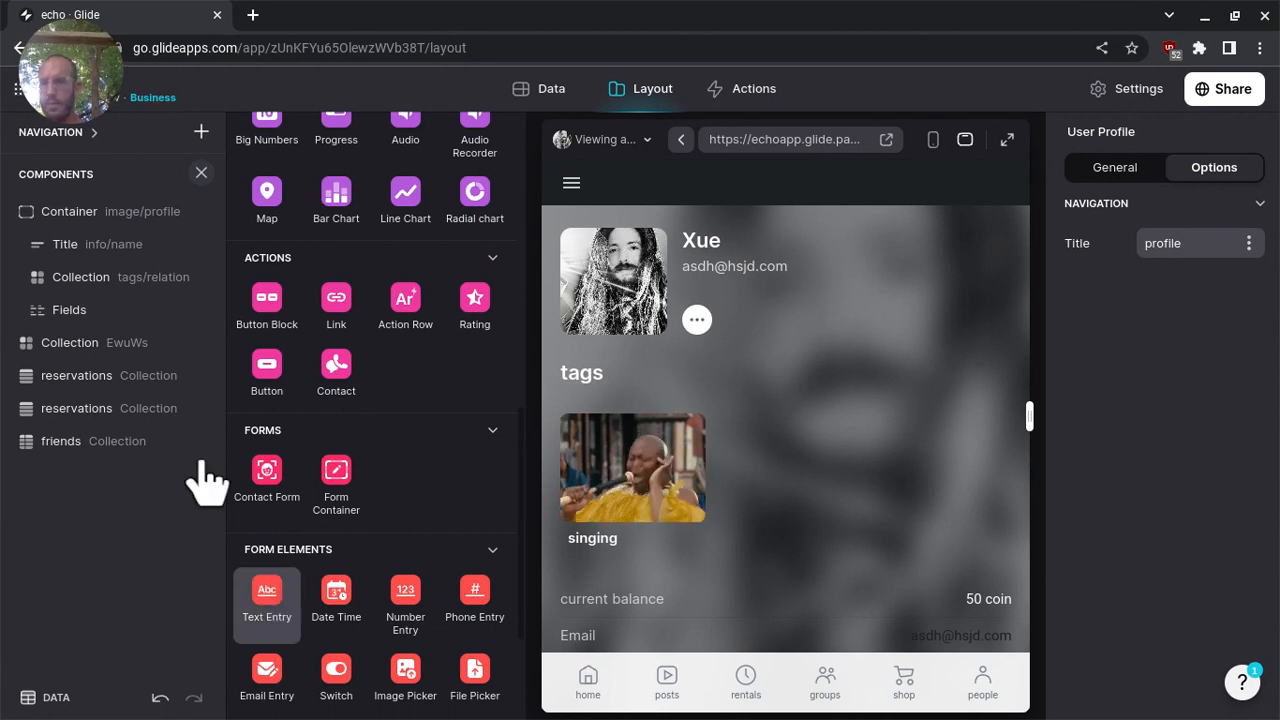
left_click_drag(118, 285, 110, 332)
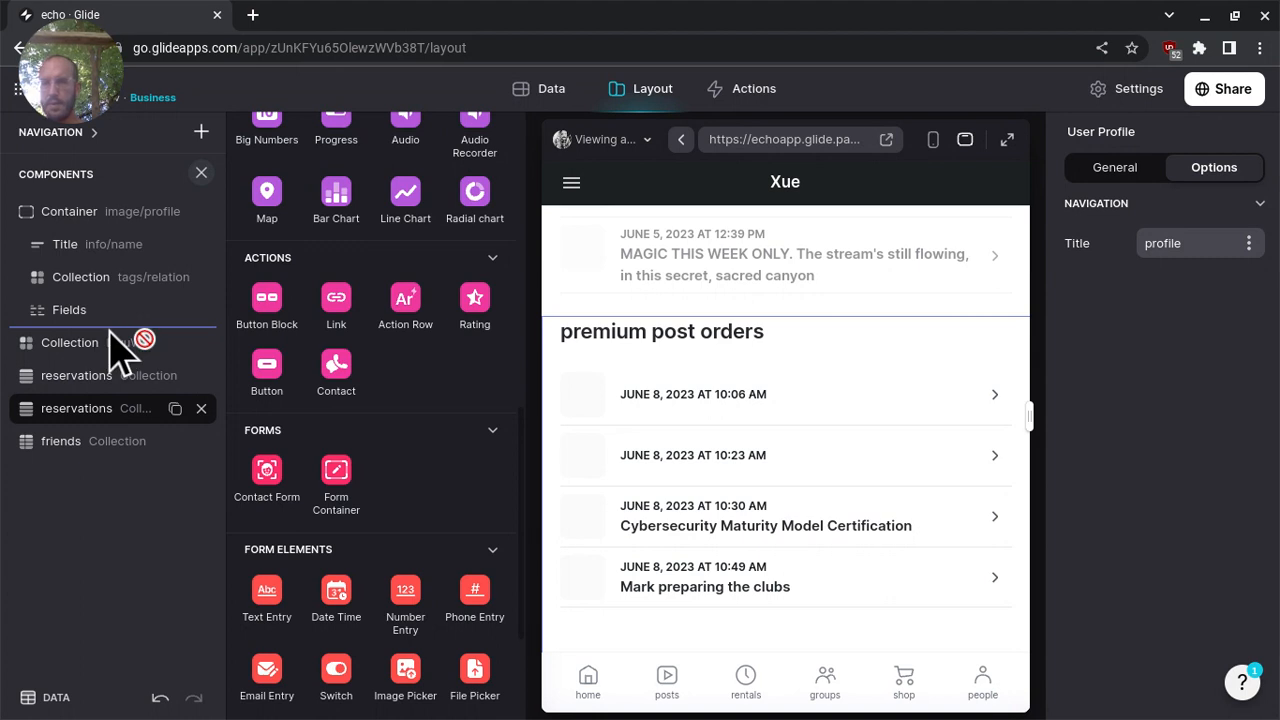
left_click_drag(111, 334, 112, 336)
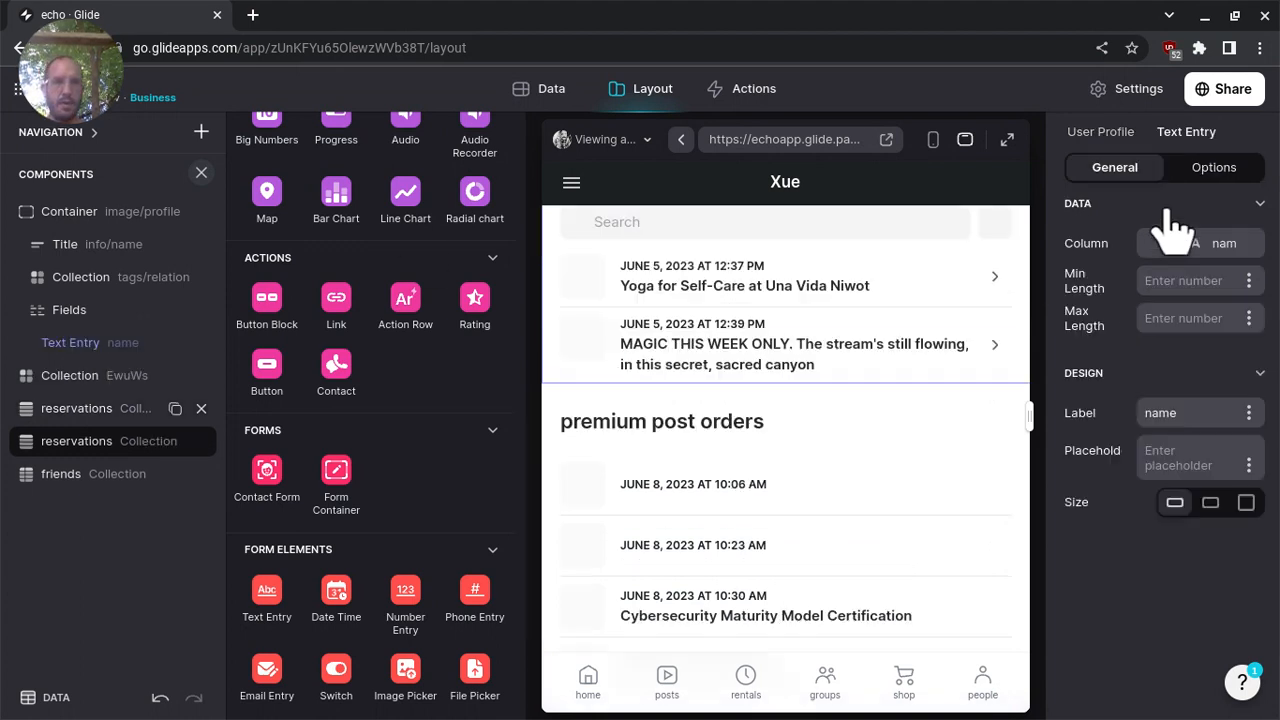
- Set the text entry's column to string in the status group and enter "dancing" in the previewed profile
left_click(1190, 246)
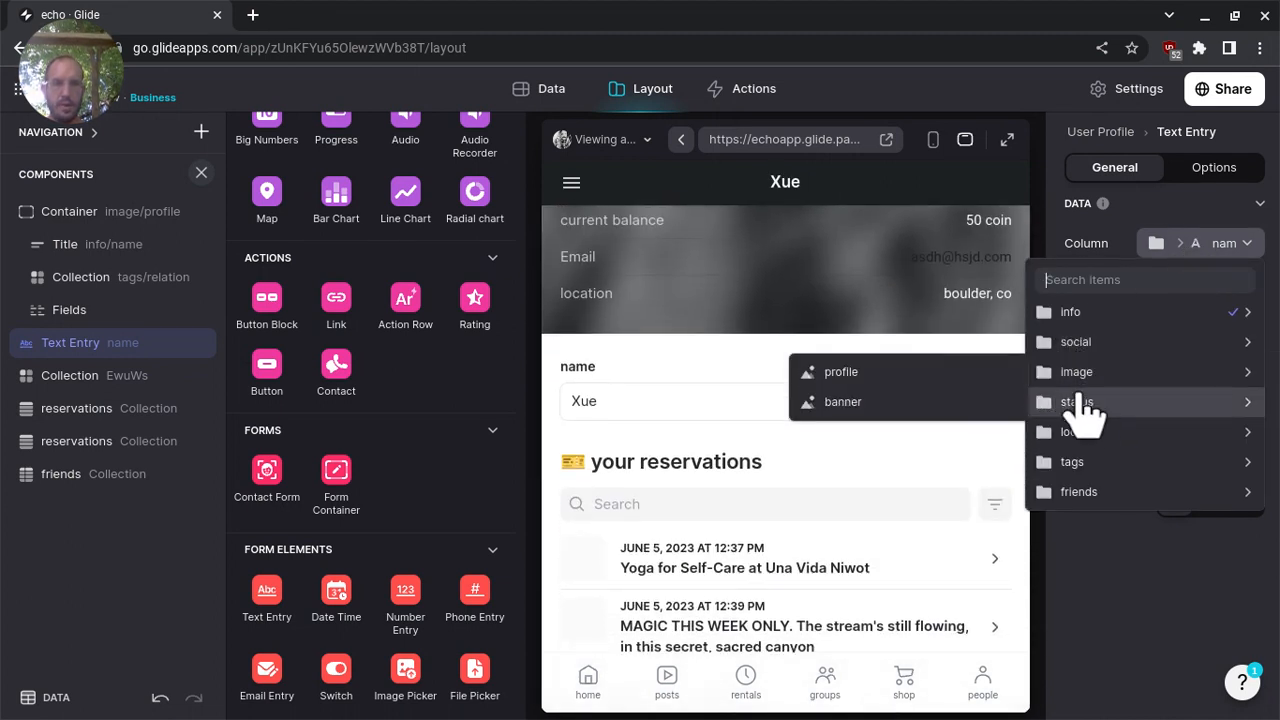
mouse_move(1086, 401)
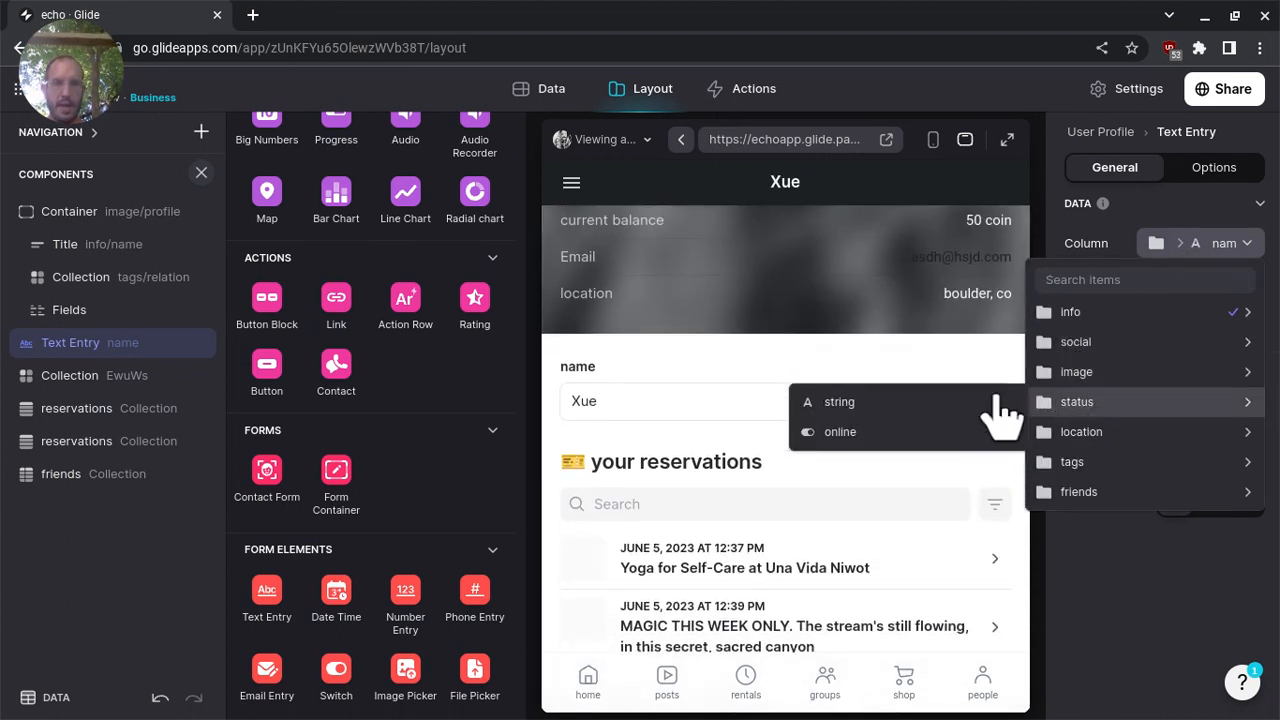
left_click(920, 418)
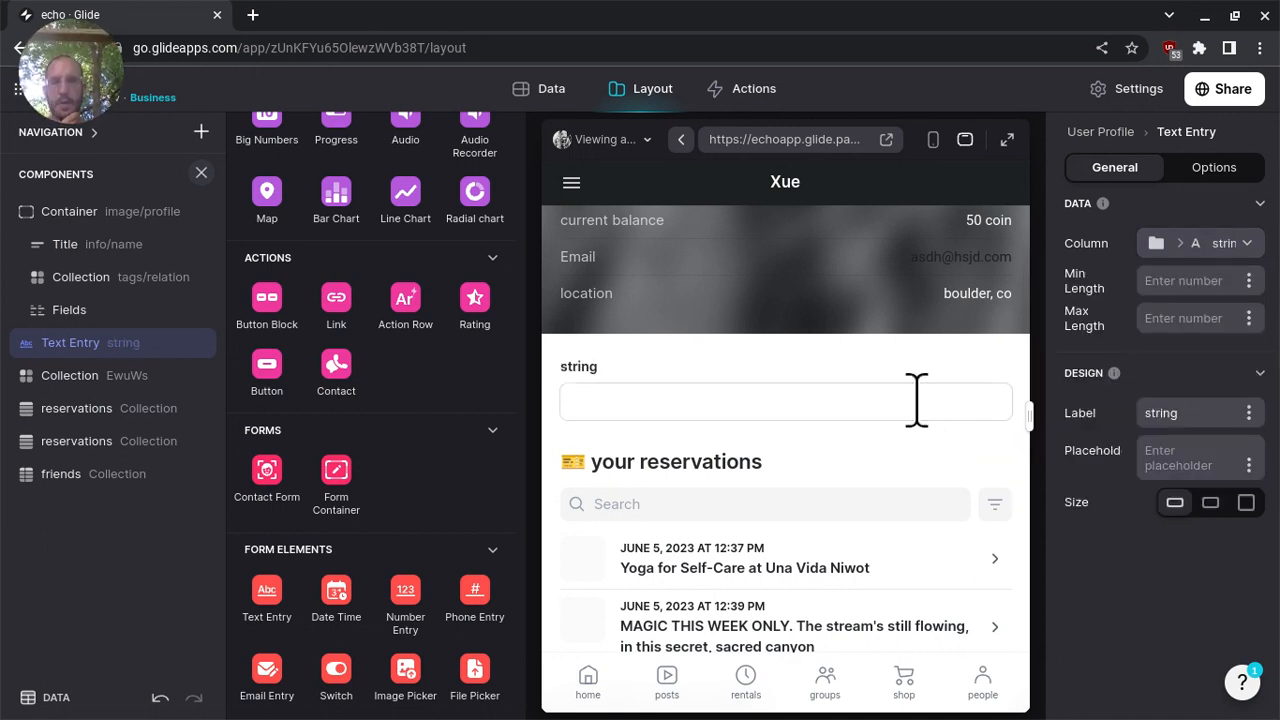
left_click(916, 400)
type("d")
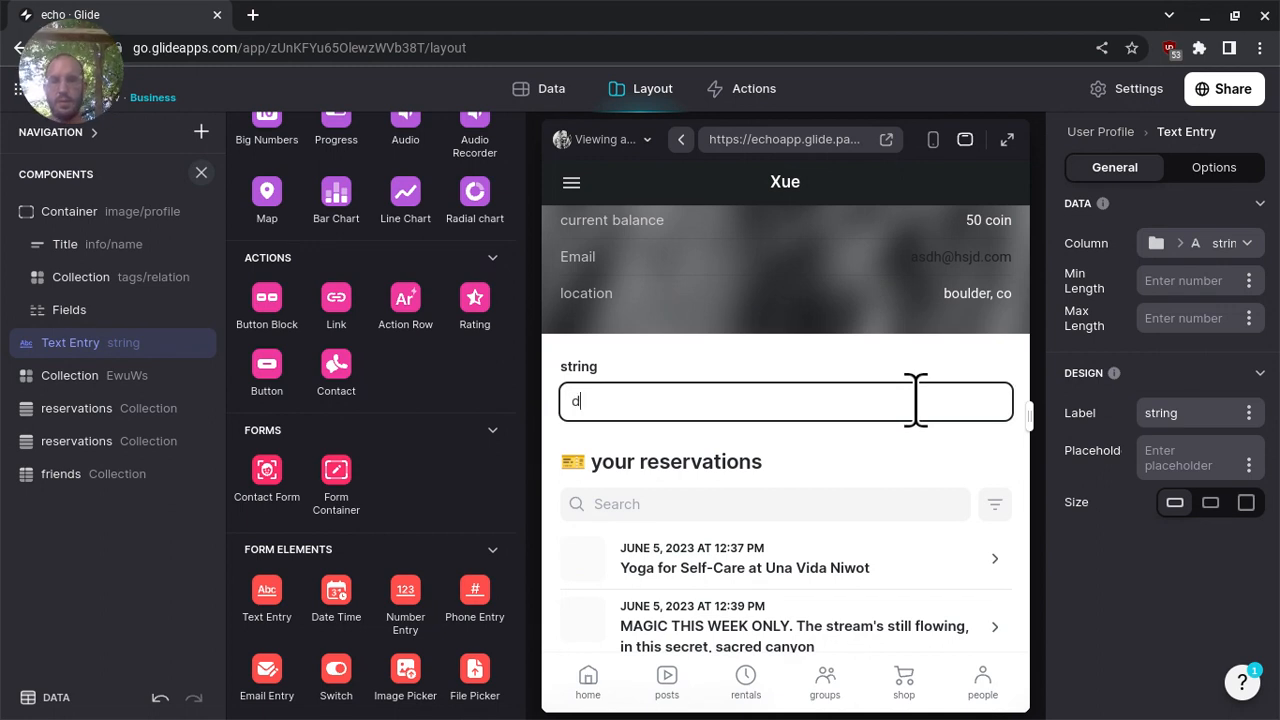
type("ancing")
- Add a column named "status/giph" directly after the status group's string column in the User table
left_click(549, 95)
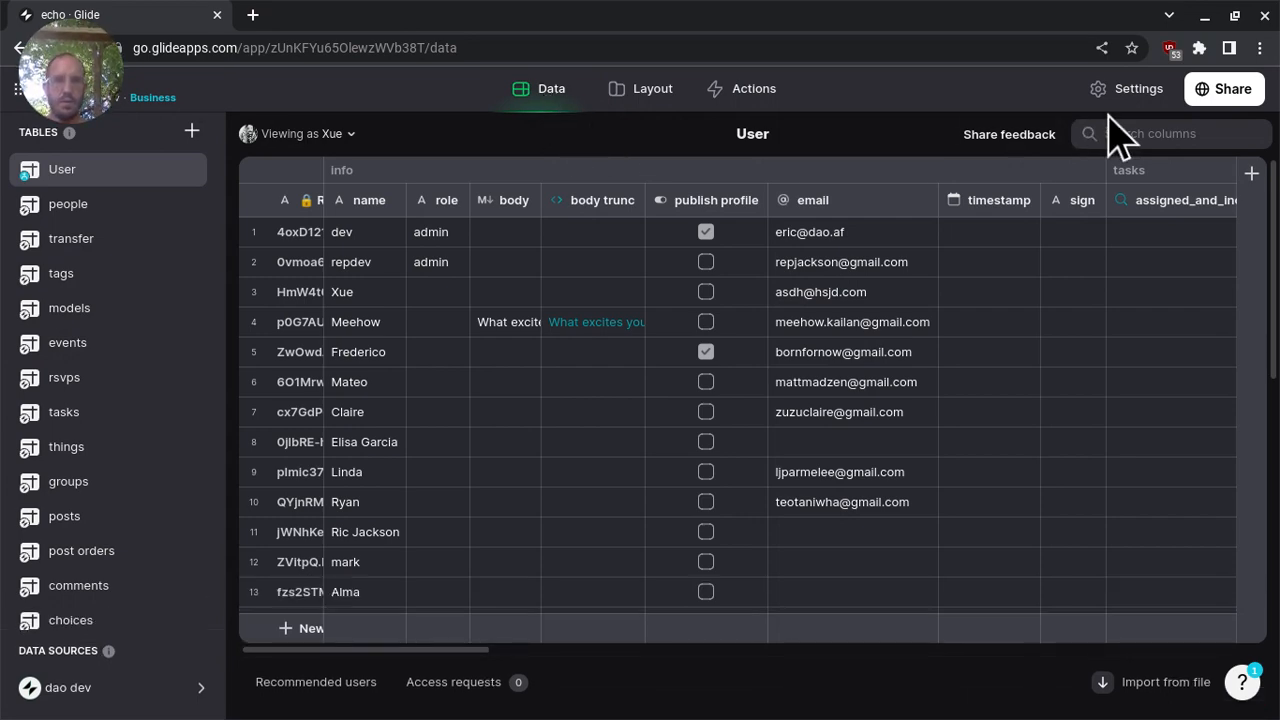
scroll(971, 229, "right", 5)
scroll(971, 229, "right", 2)
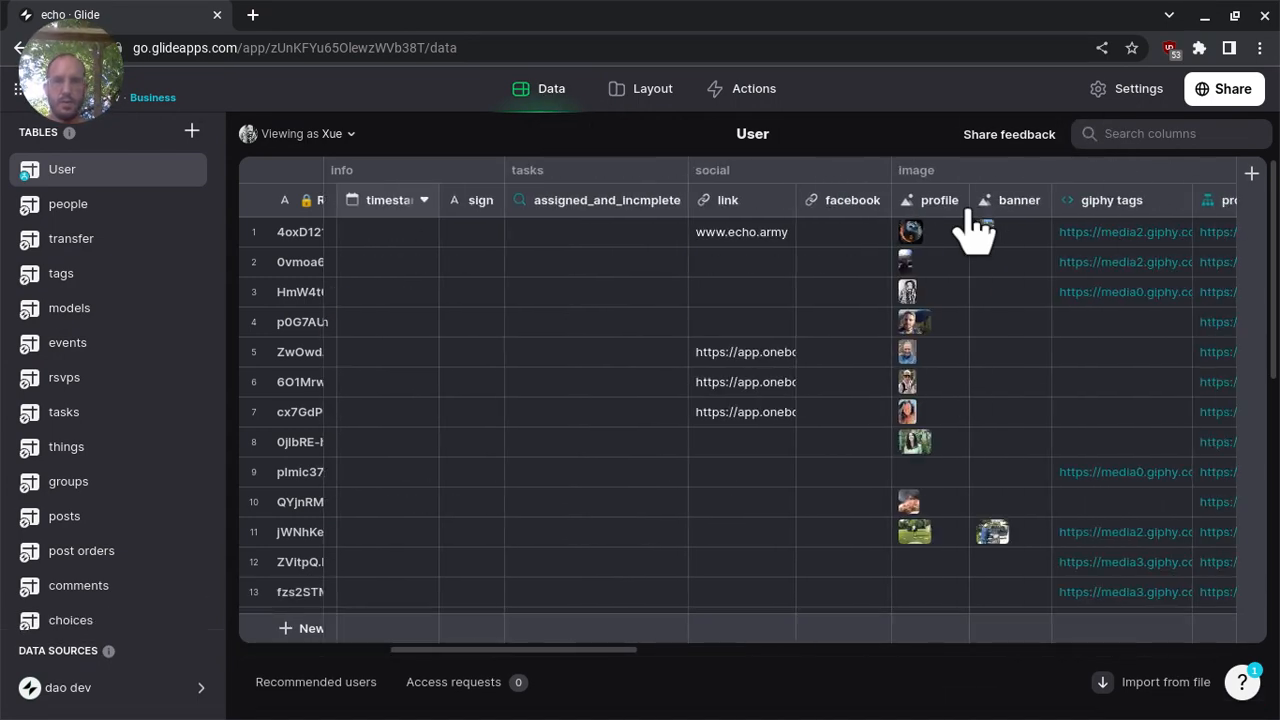
scroll(971, 229, "right", 5)
scroll(971, 229, "right", 2)
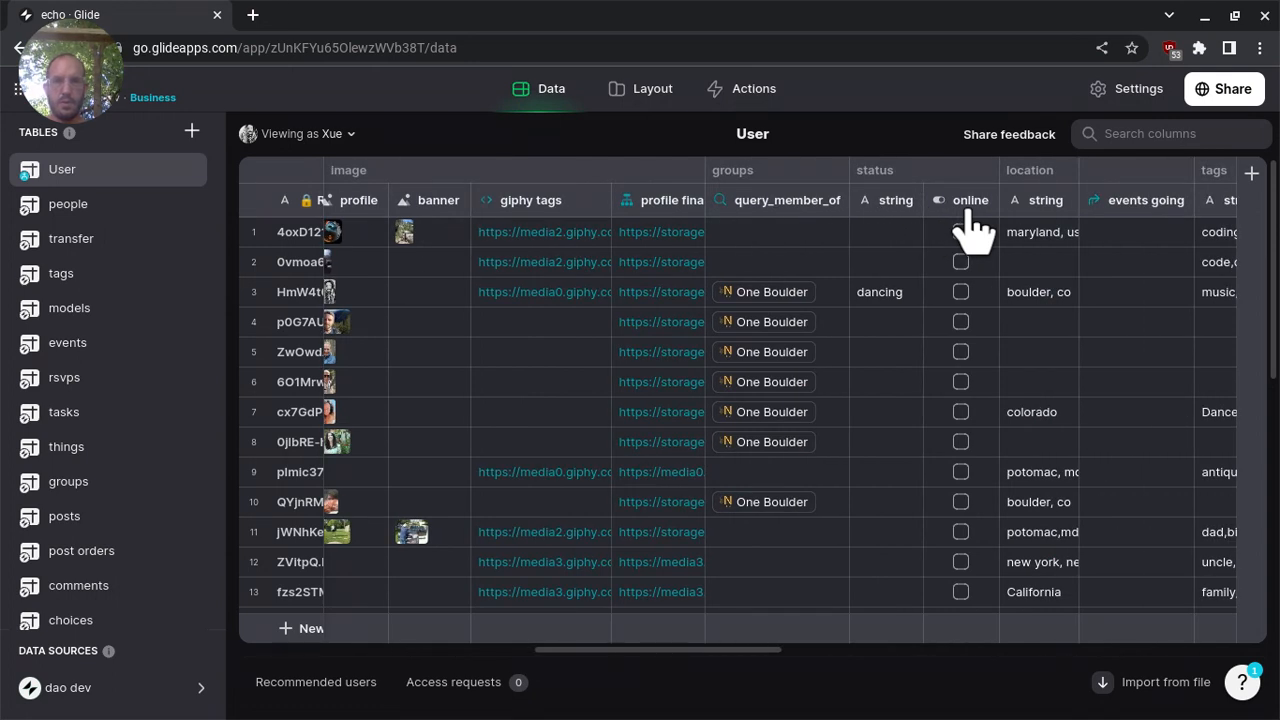
scroll(971, 229, "right", 2)
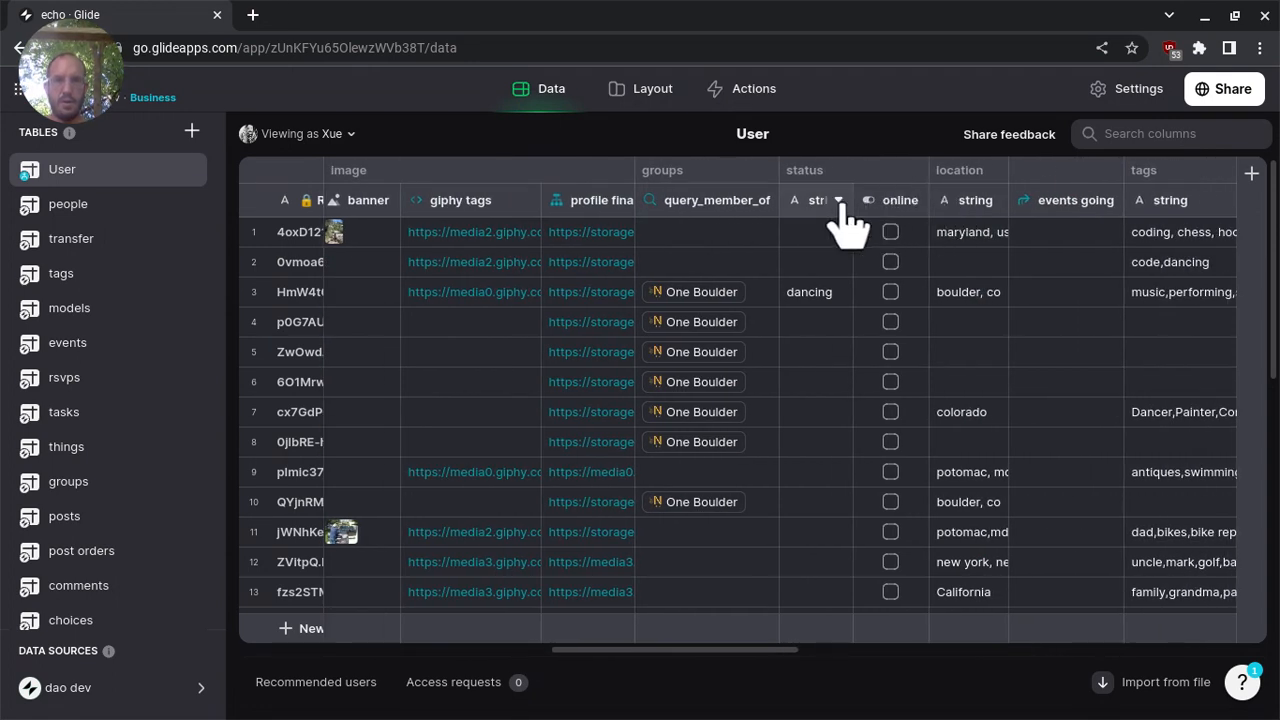
left_click(840, 203)
left_click(808, 317)
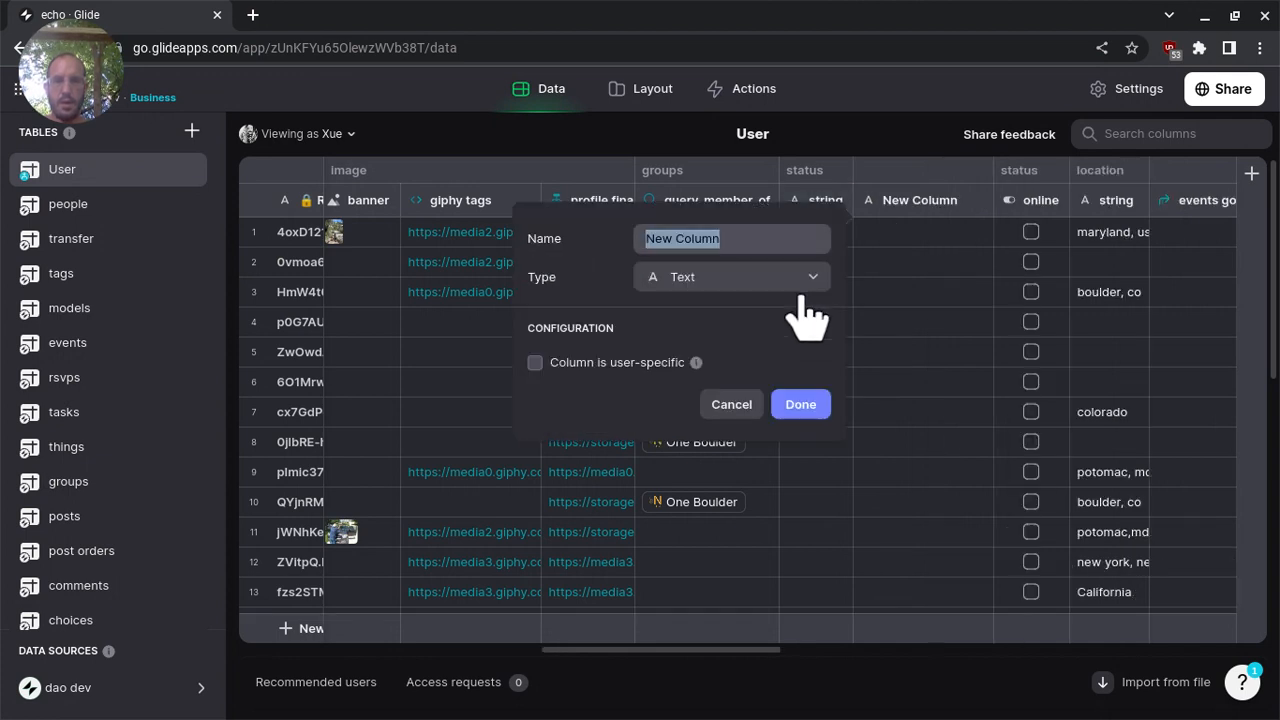
left_click(680, 238)
triple_click(680, 238)
type("s")
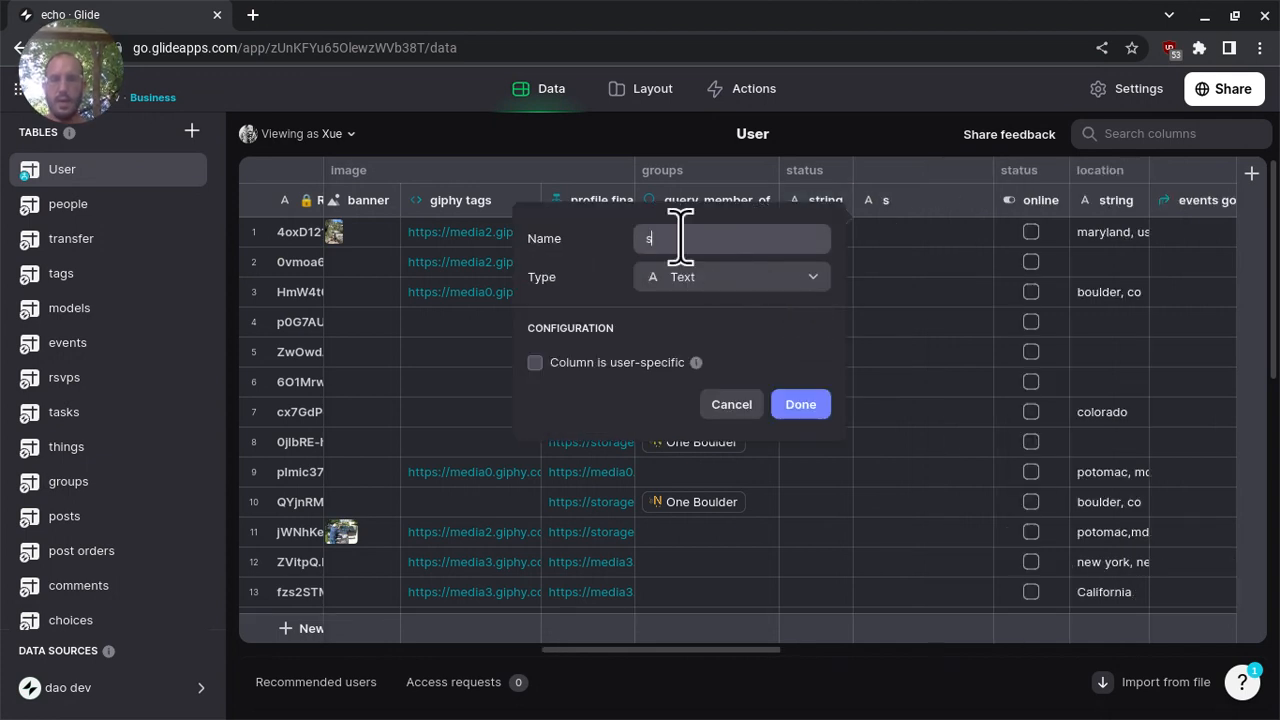
type("tatus/giph")
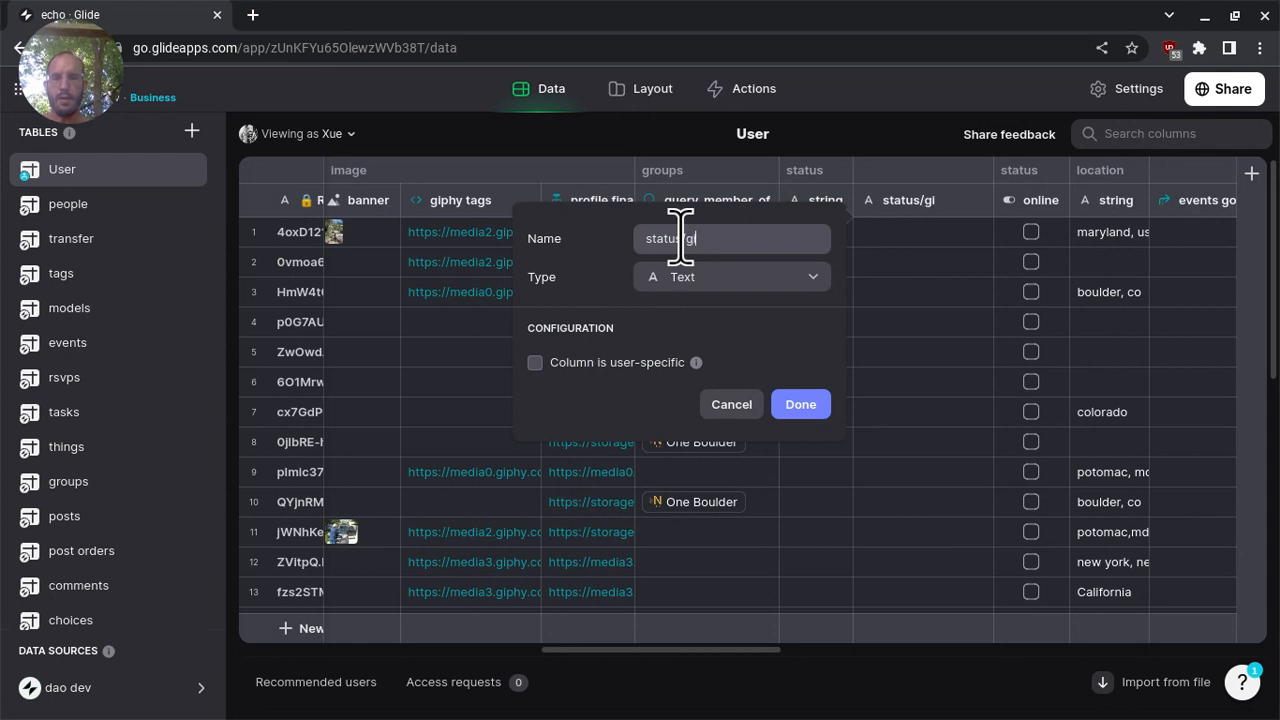
- Make the status/giph column a Get GIF column with the status group's string column as its search input
left_click(666, 280)
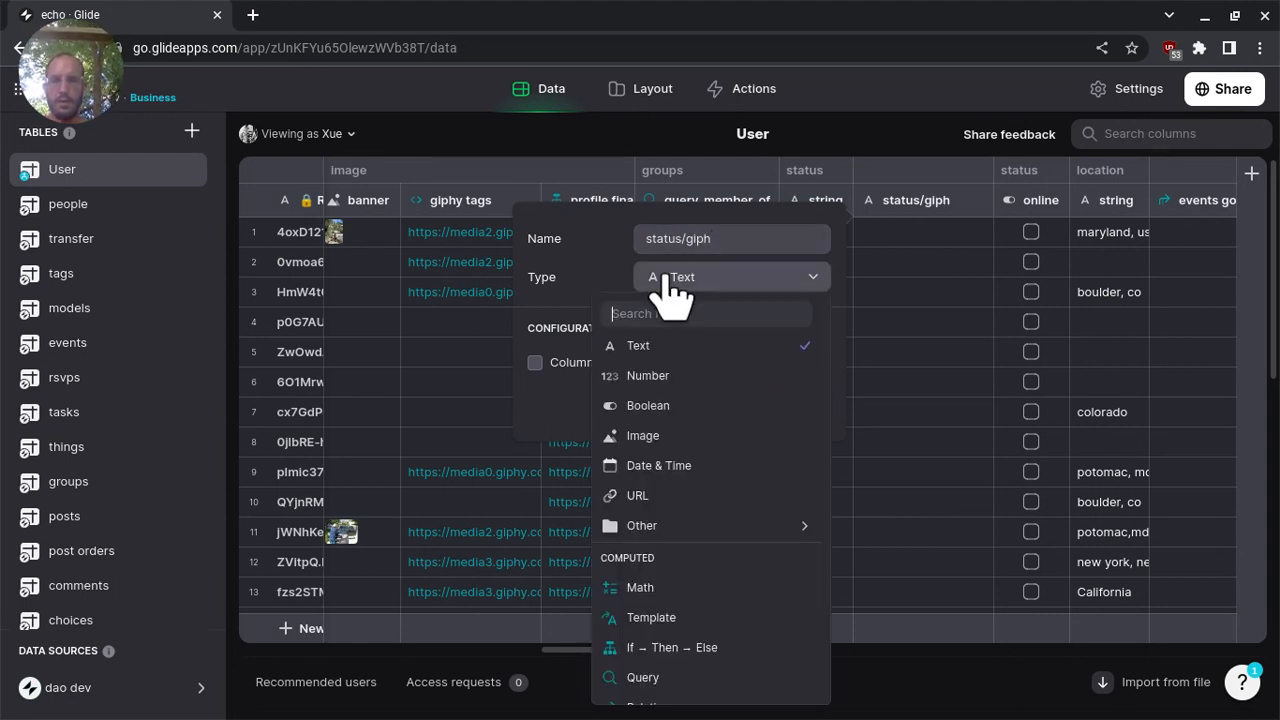
type("gip")
left_click(668, 347)
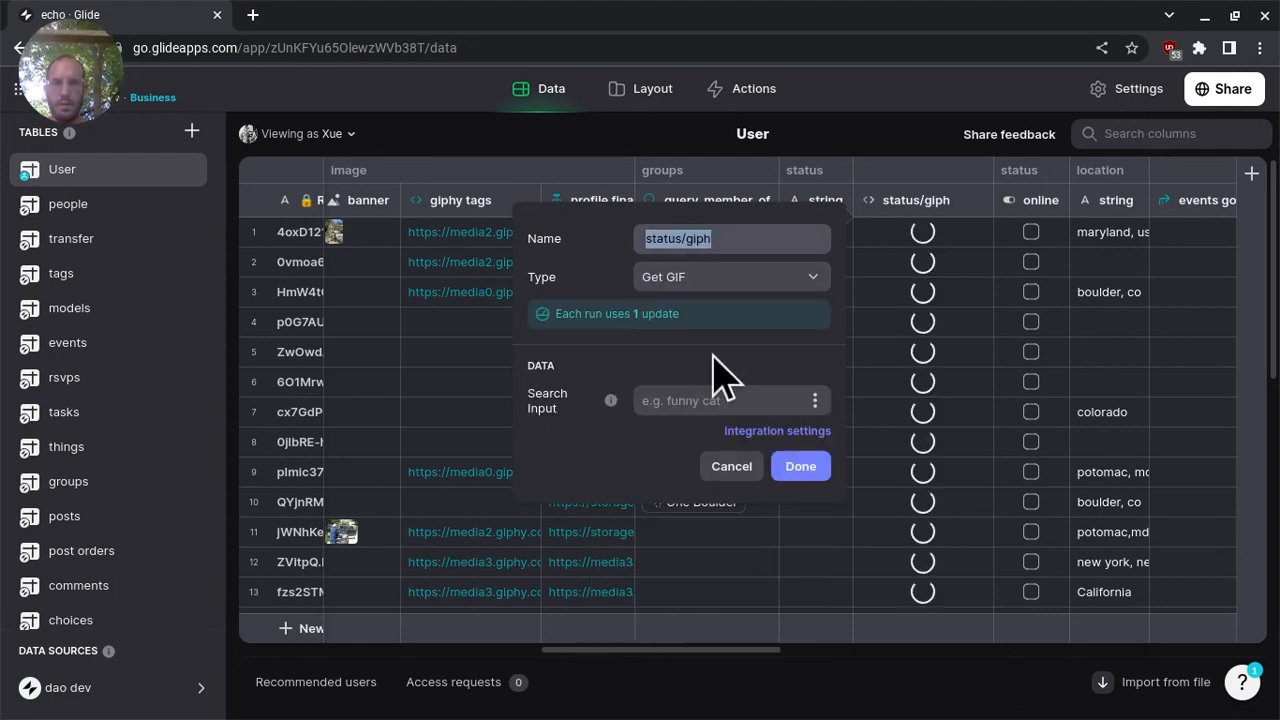
left_click(814, 400)
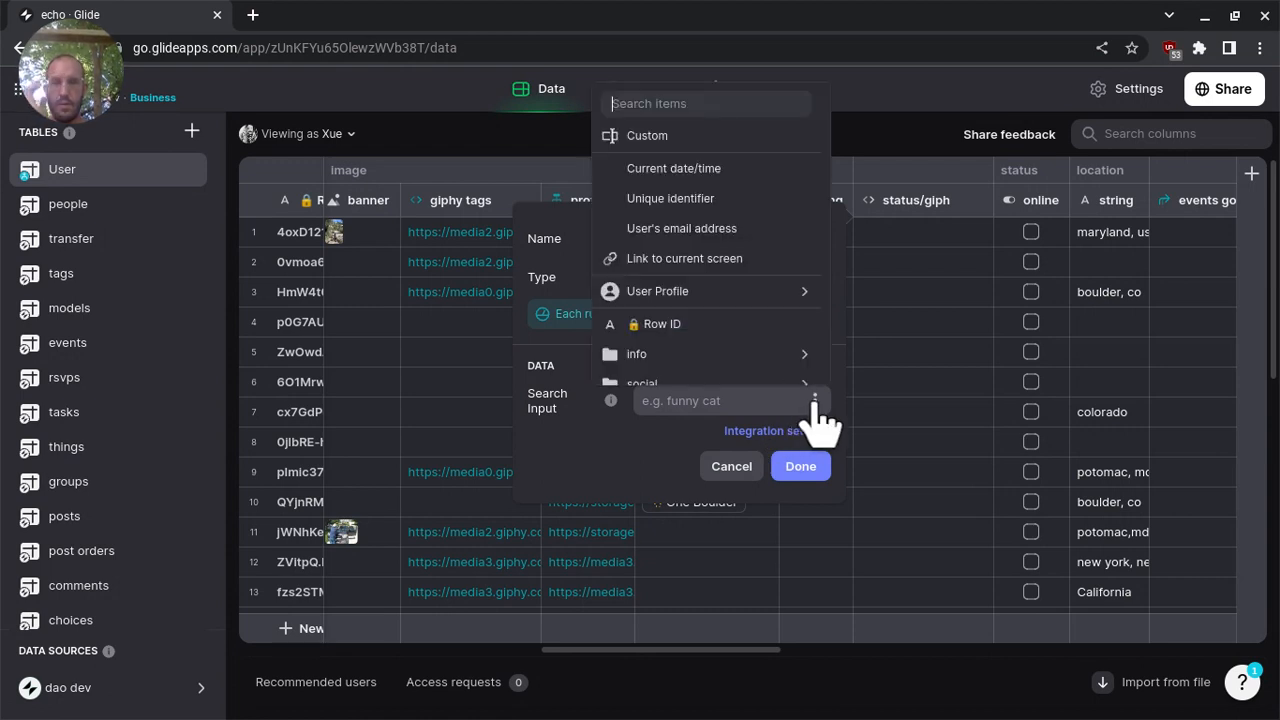
scroll(766, 362, "down", 3)
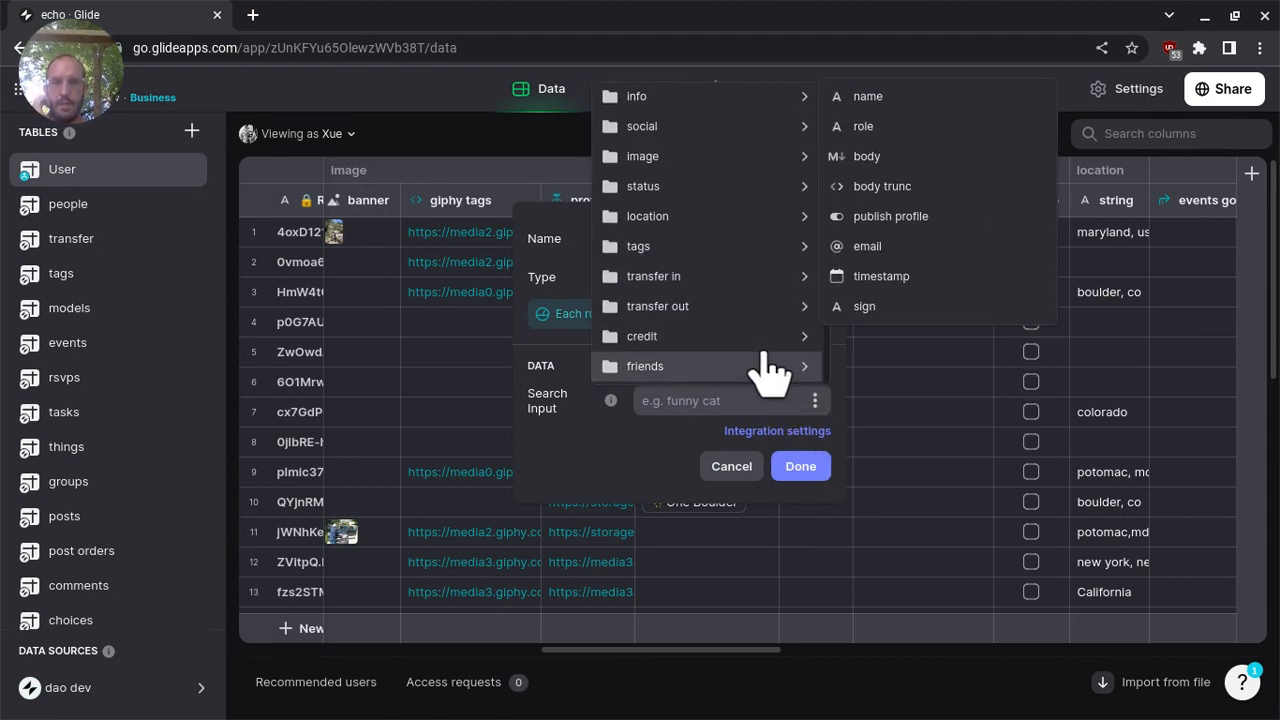
mouse_move(730, 188)
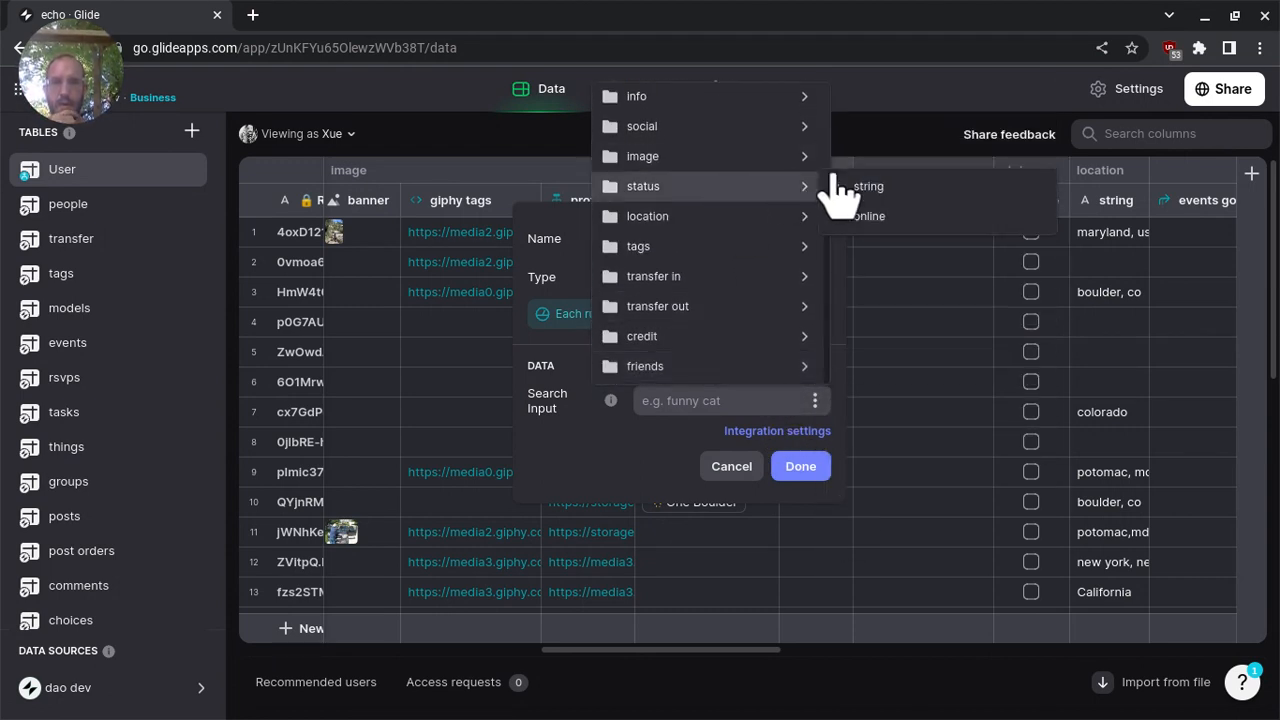
left_click(870, 188)
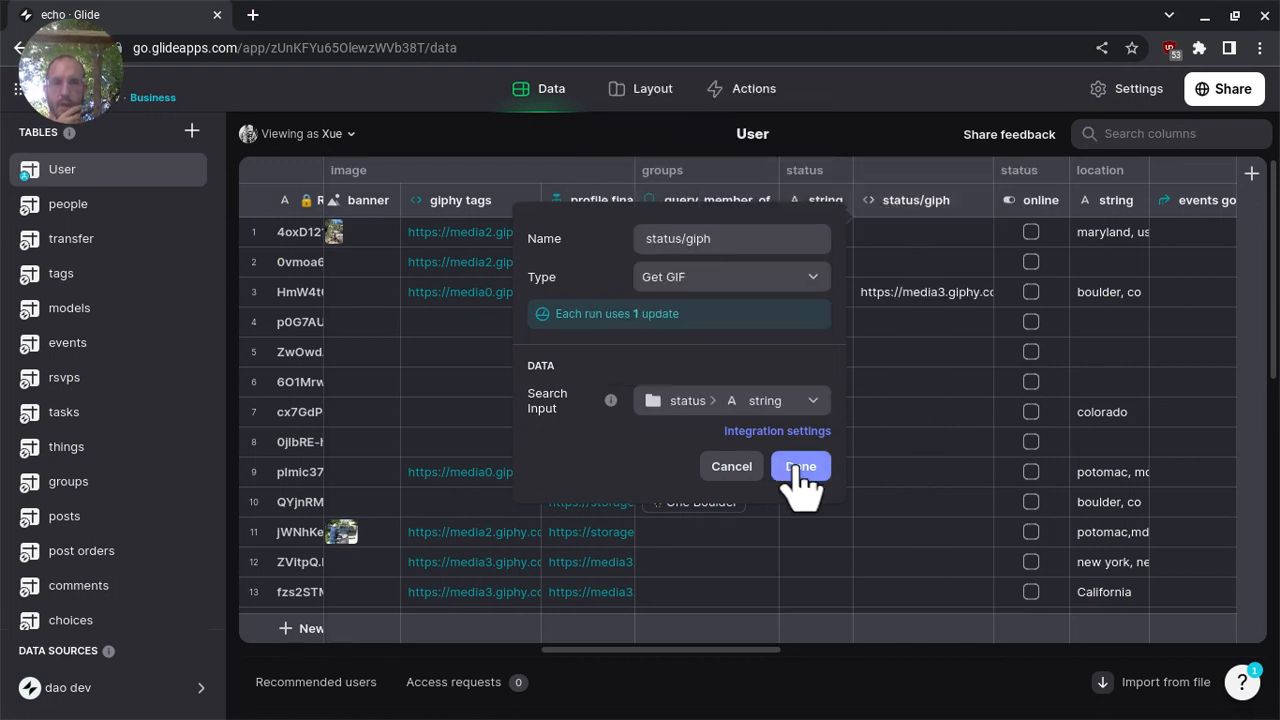
- Filter the insertable components by "image" and rename the User Profile screen's Text Entry component to "status"
left_click(636, 104)
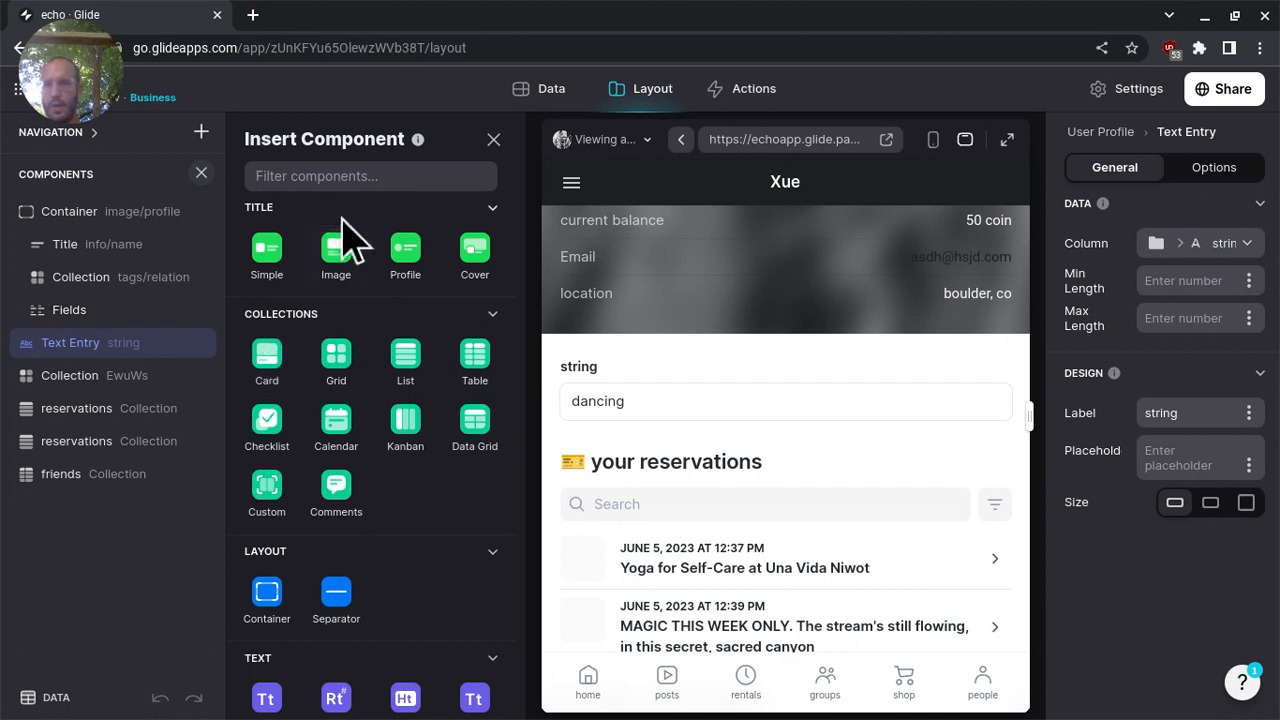
type("image")
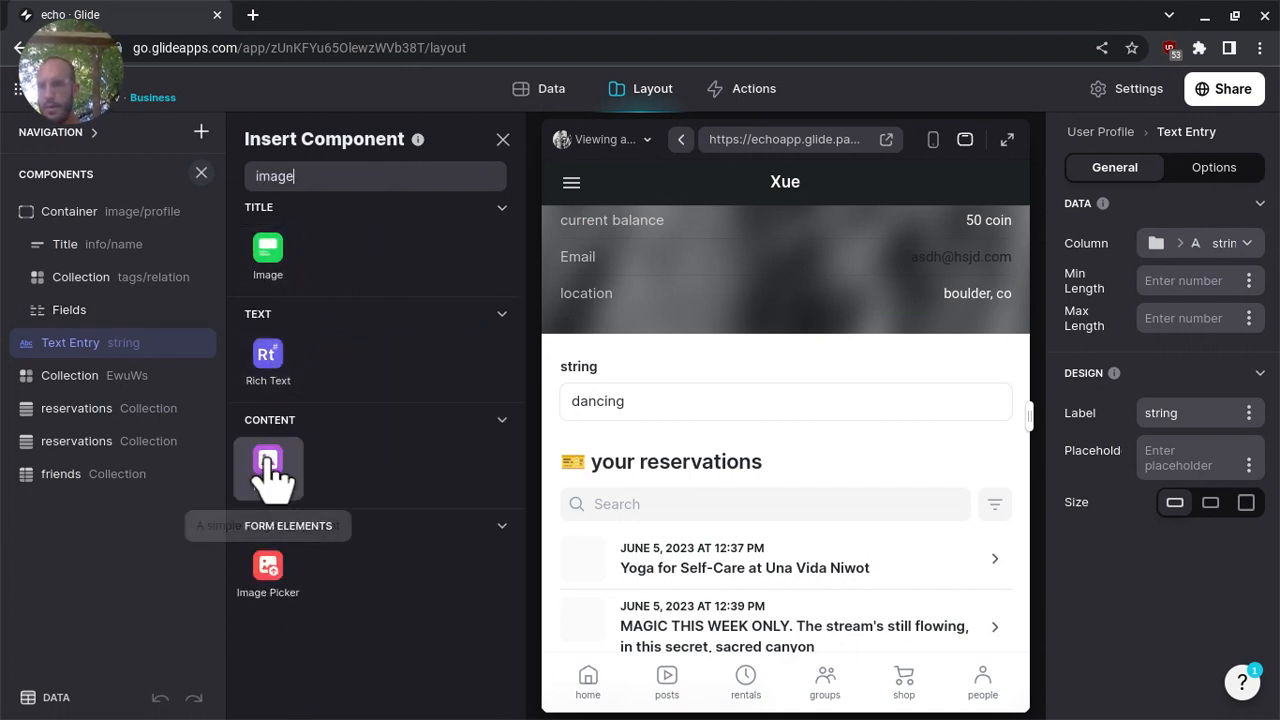
left_click_drag(268, 468, 140, 370)
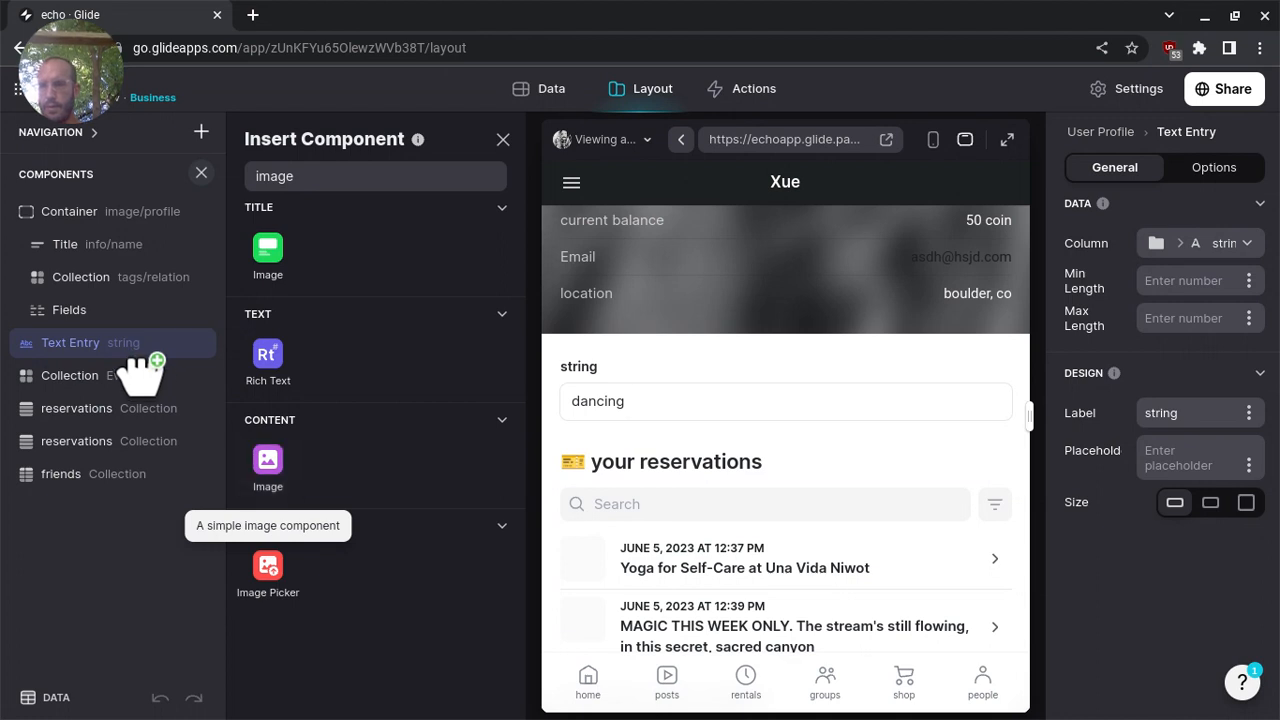
double_click(106, 349)
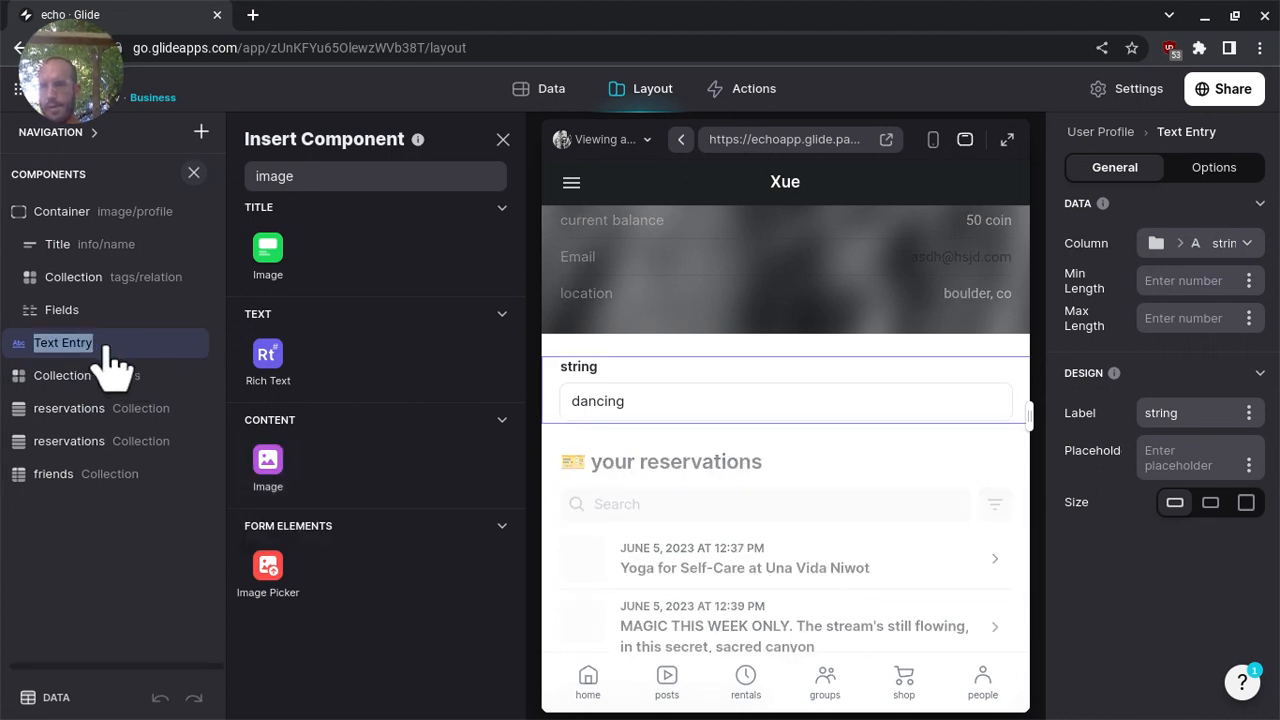
type("status")
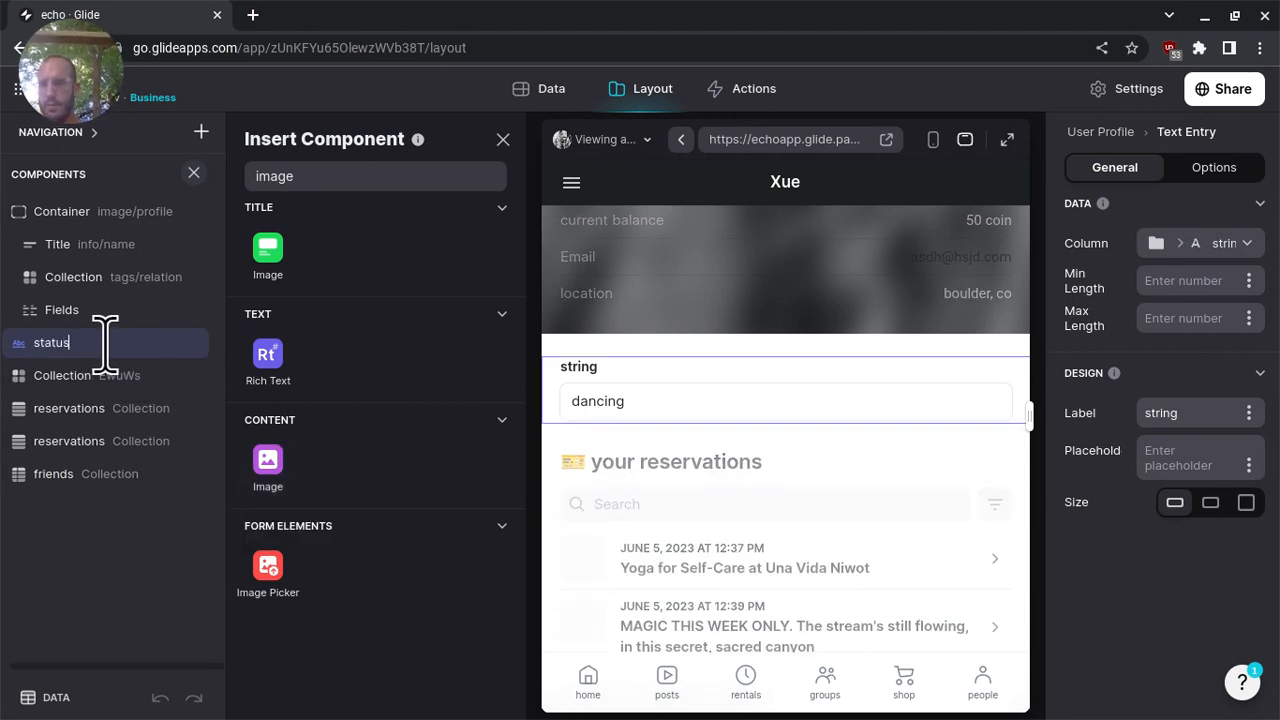
key("Return")
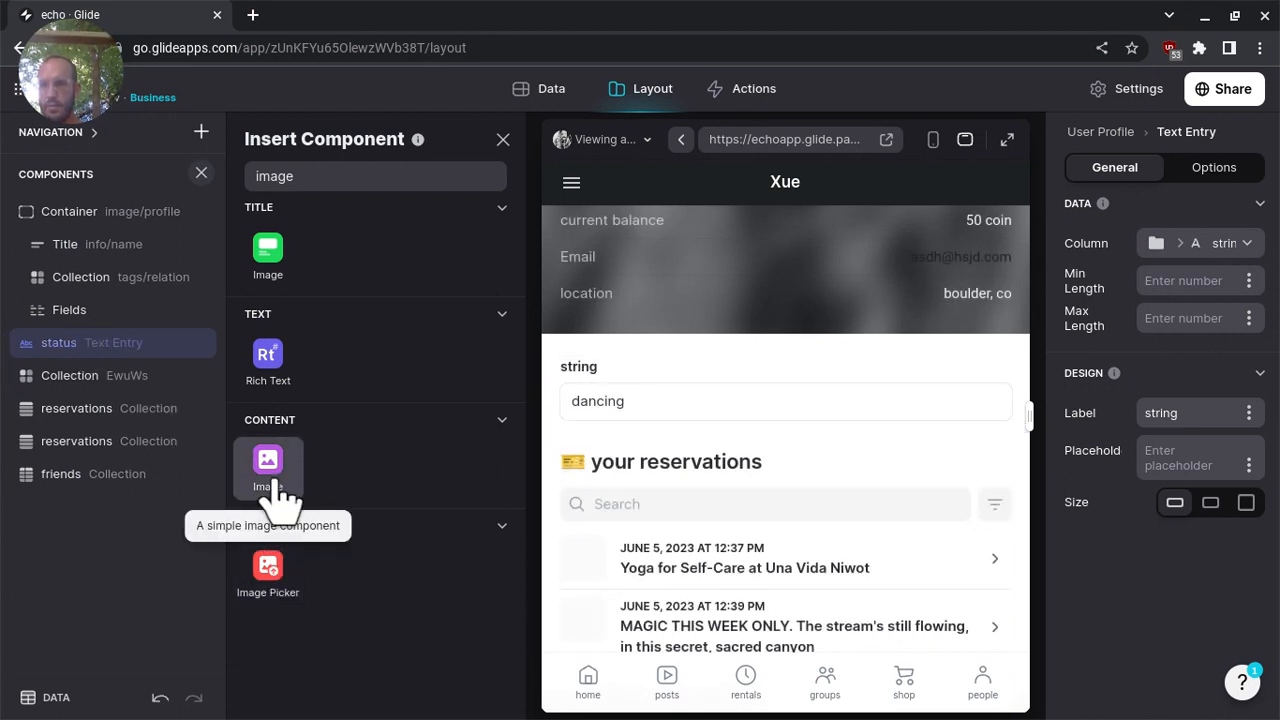
- Insert an Image component directly below the status text entry and name it "status giph"
left_click_drag(270, 462, 104, 375)
left_click_drag(104, 375, 88, 385)
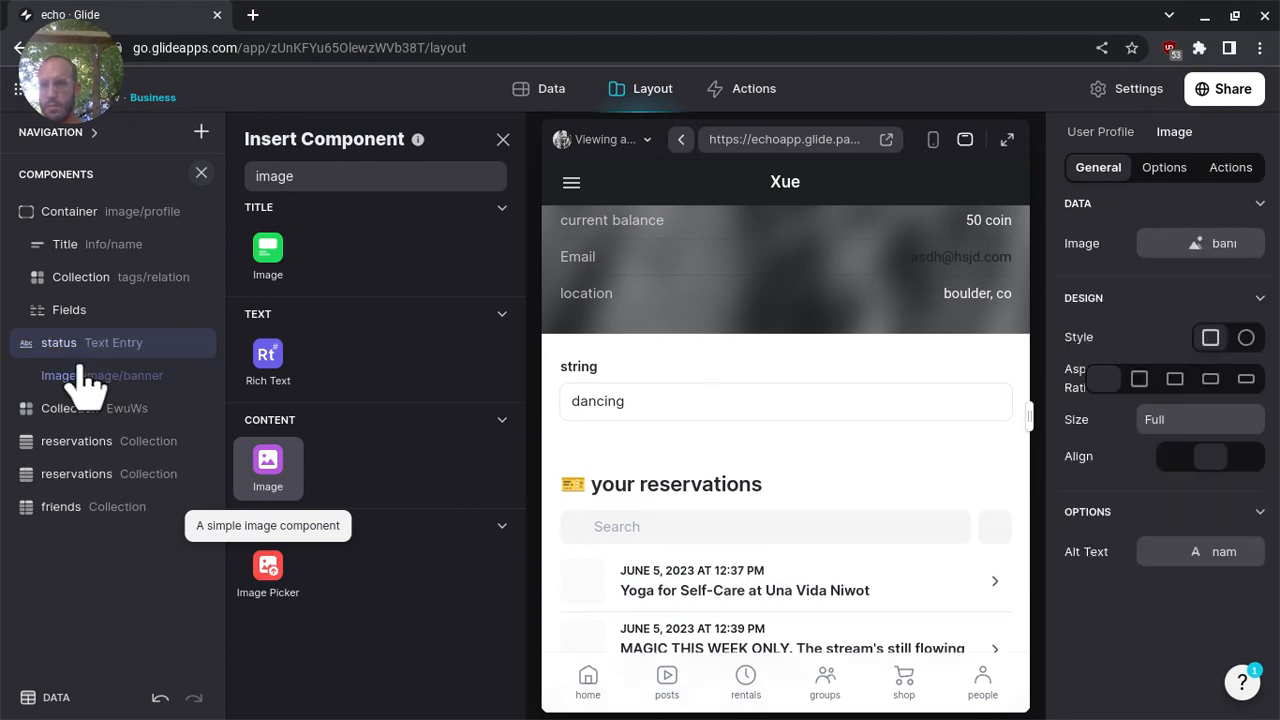
type("status alph")
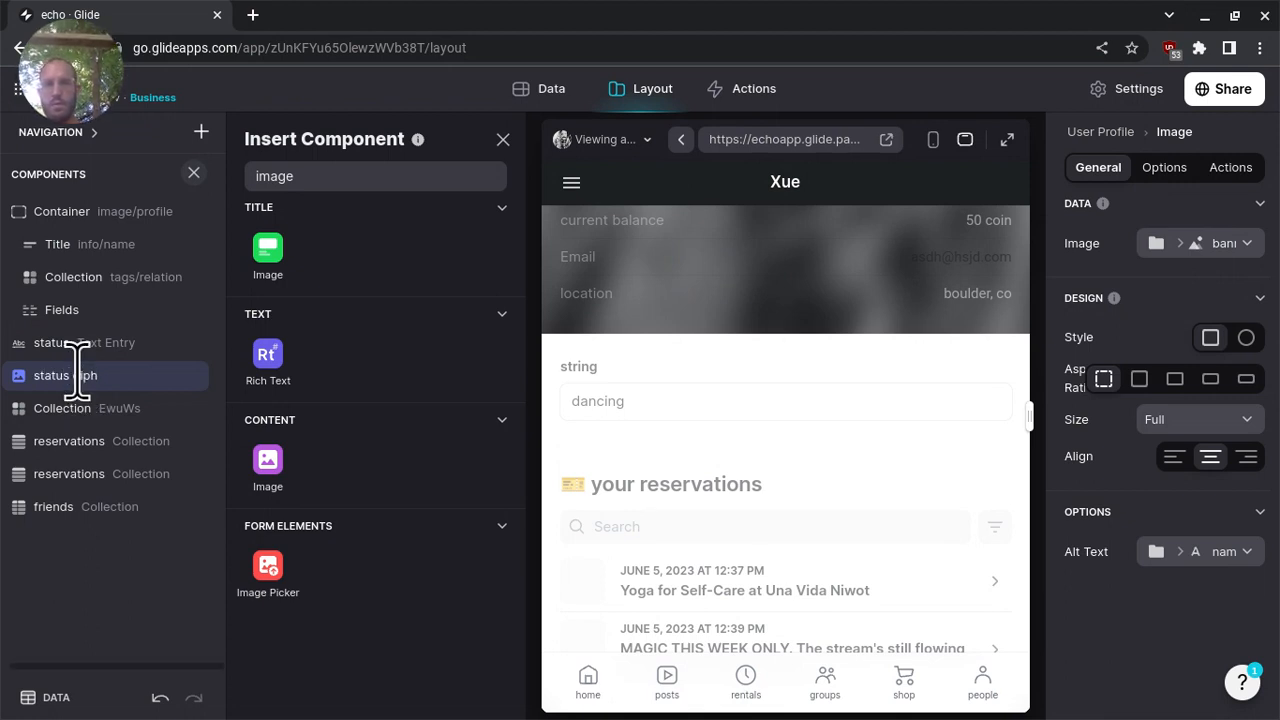
key("Return")
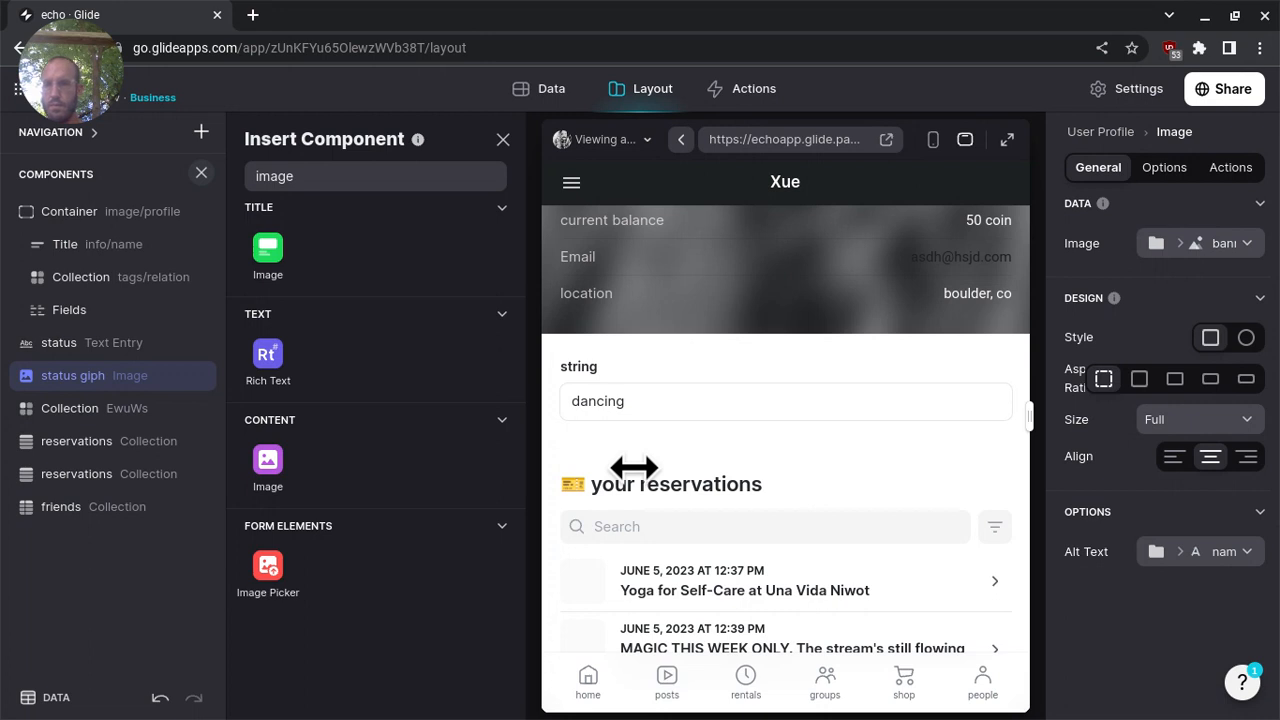
- Set the status giph component's image source to the giph column in the status group
left_click(1228, 249)
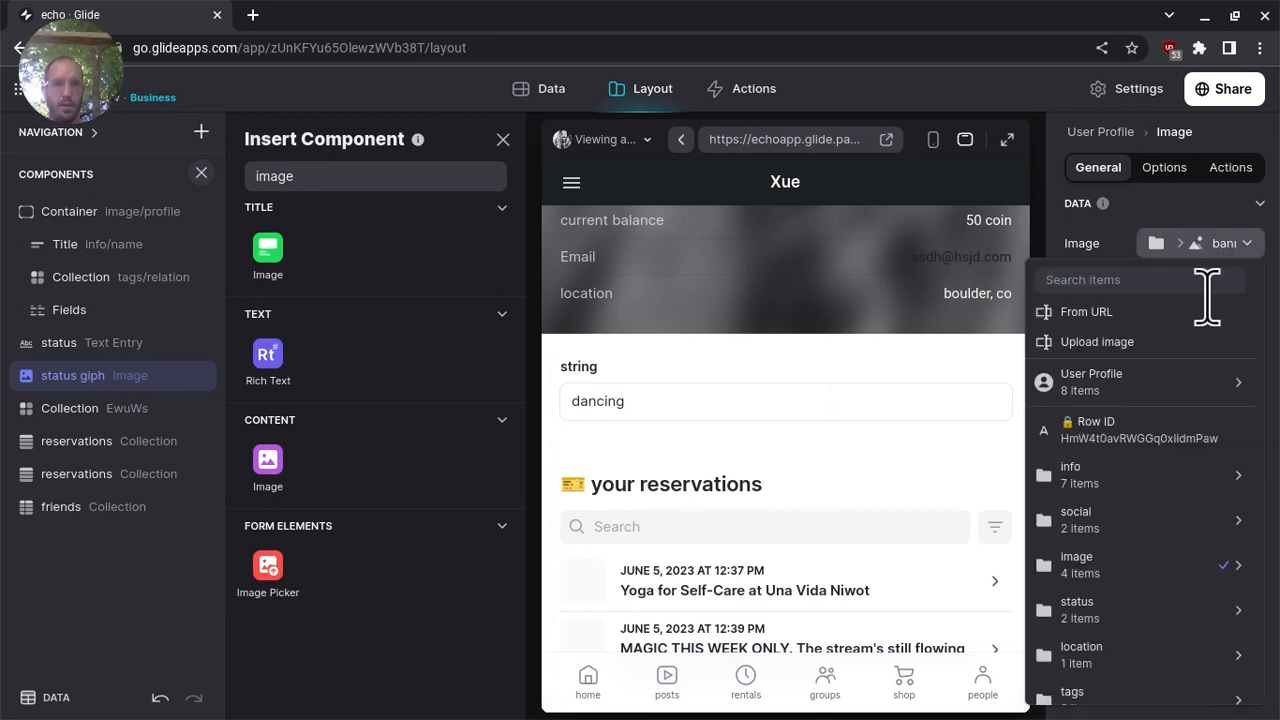
scroll(1143, 460, "down", 1)
mouse_move(1128, 555)
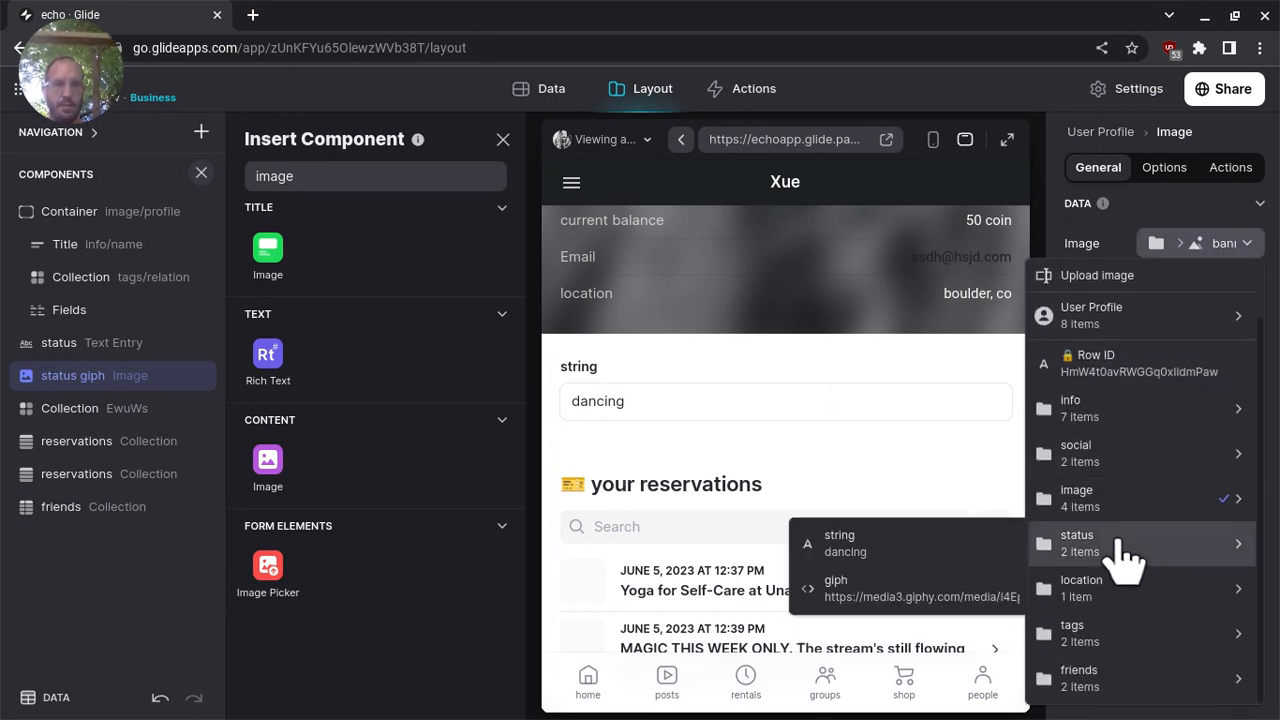
left_click(880, 595)
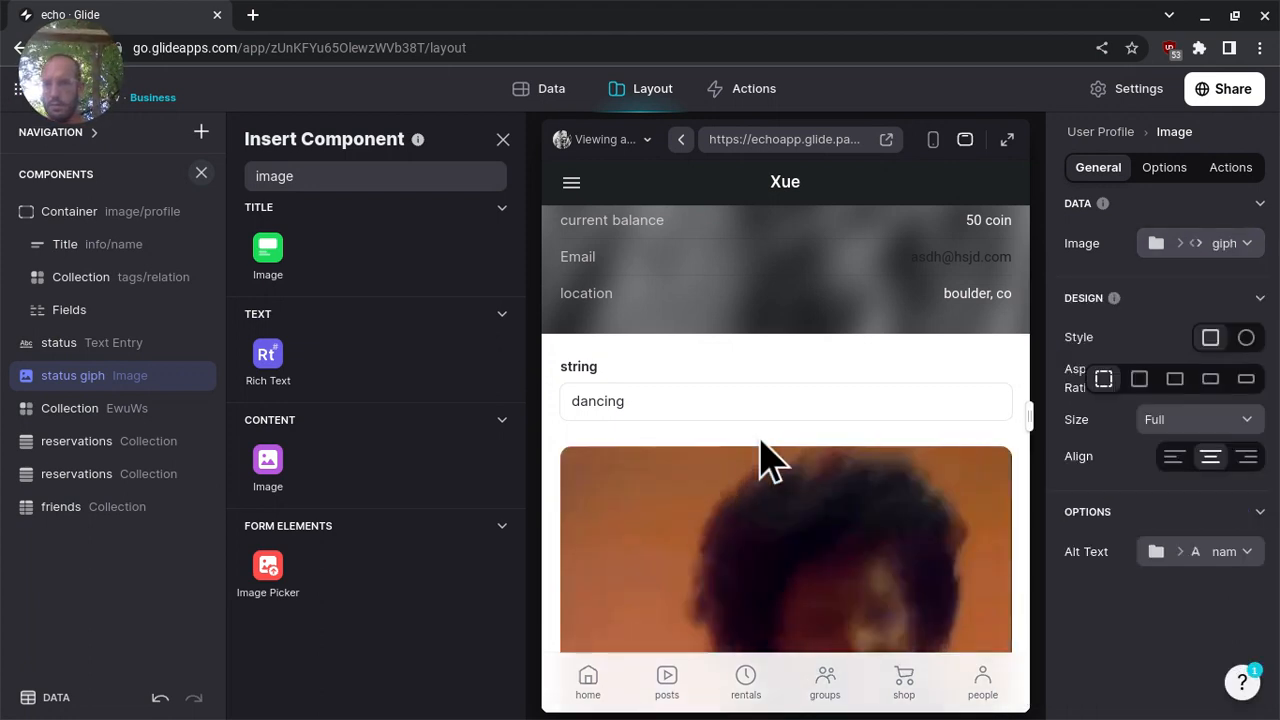
- Examine the previewed profile from its header down to the reservations, checking how the status entry and GIF are displayed
scroll(761, 440, "down", 4)
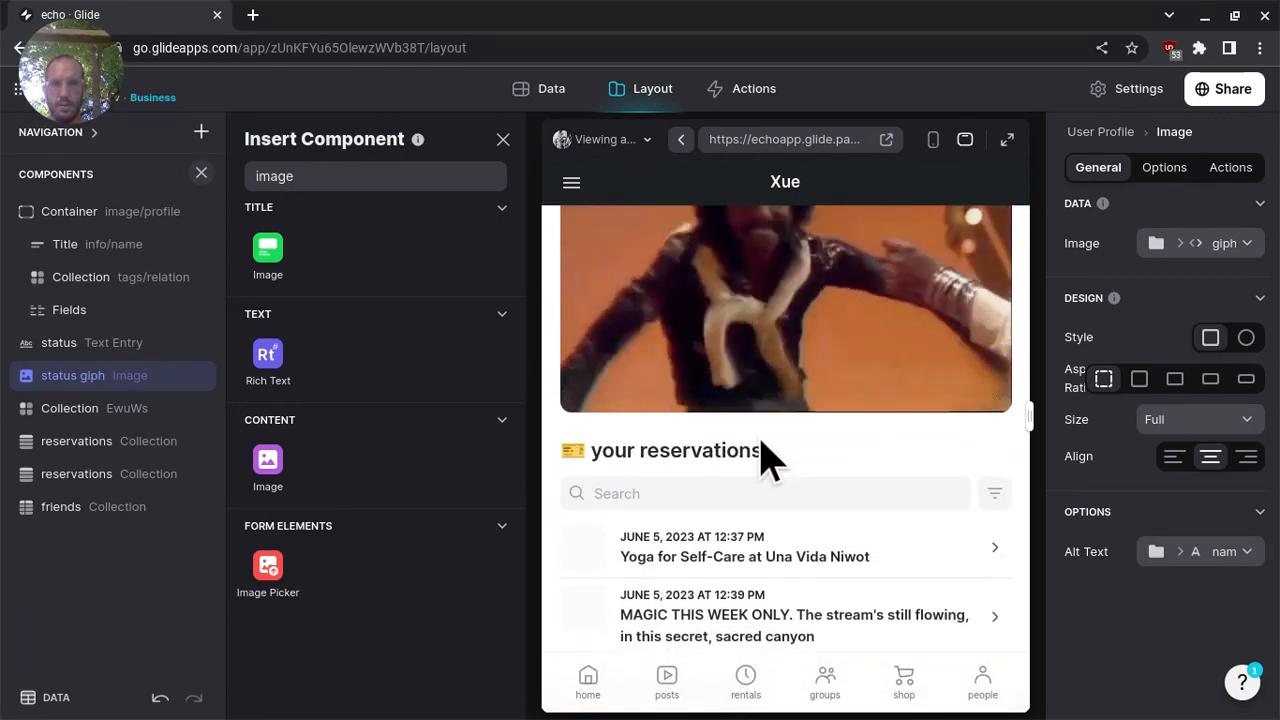
scroll(761, 460, "up", 5)
scroll(766, 460, "up", 4)
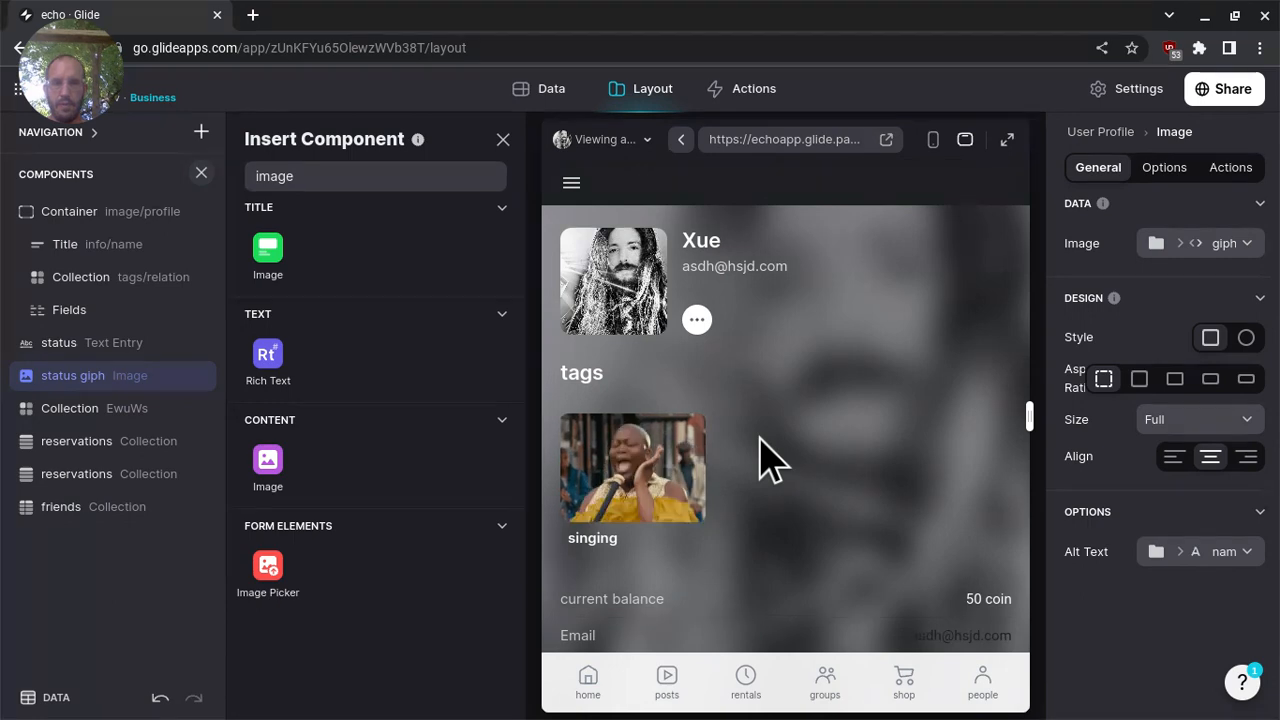
scroll(766, 460, "down", 6)
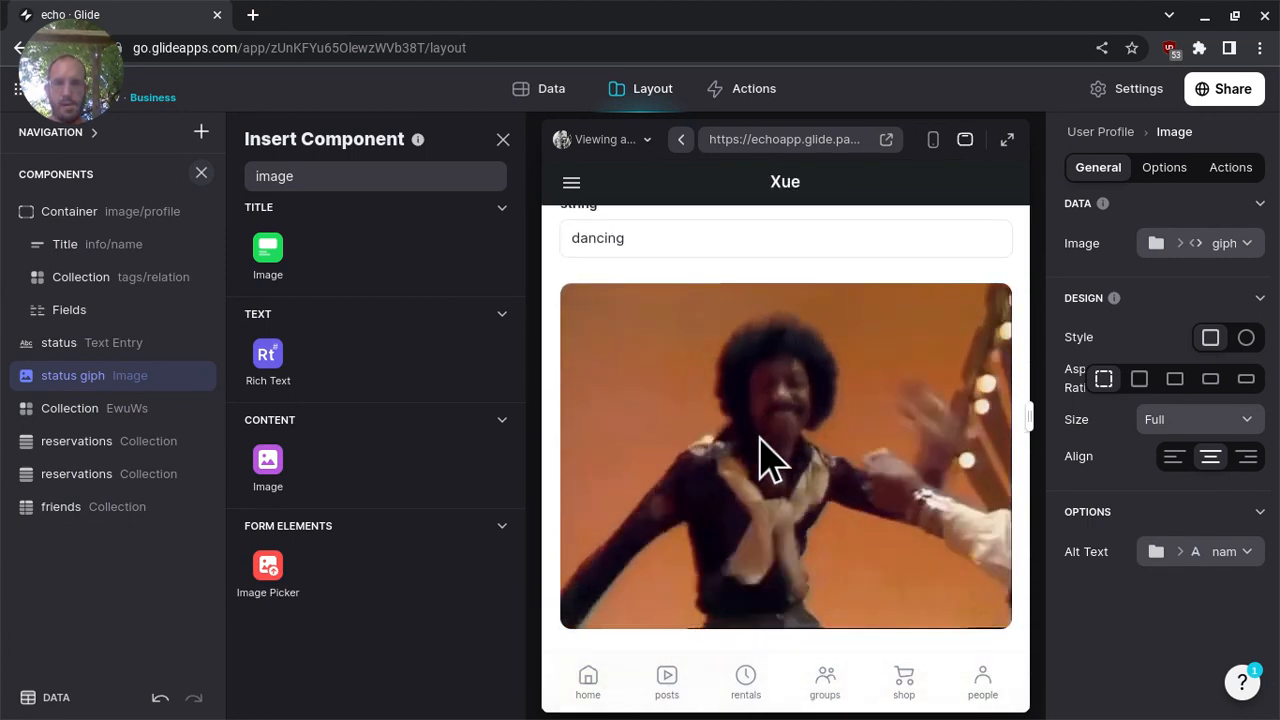
scroll(766, 460, "down", 3)
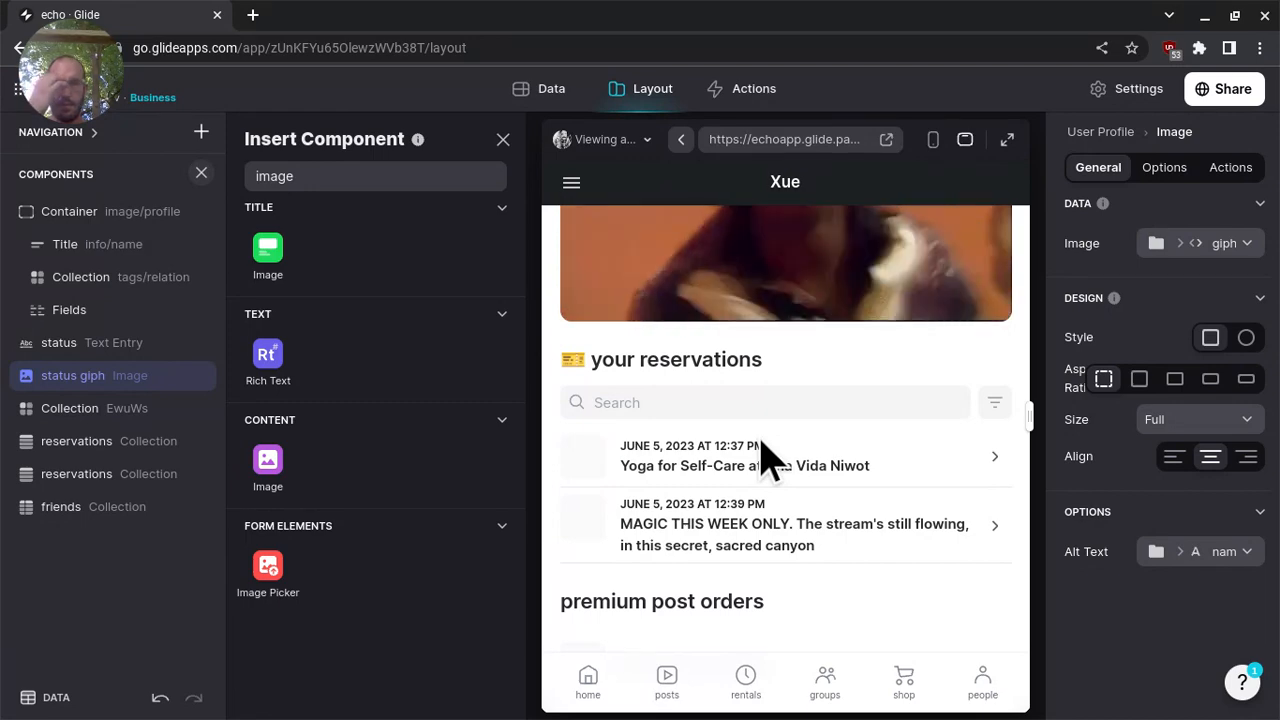
scroll(766, 460, "up", 1)
scroll(766, 460, "up", 3)
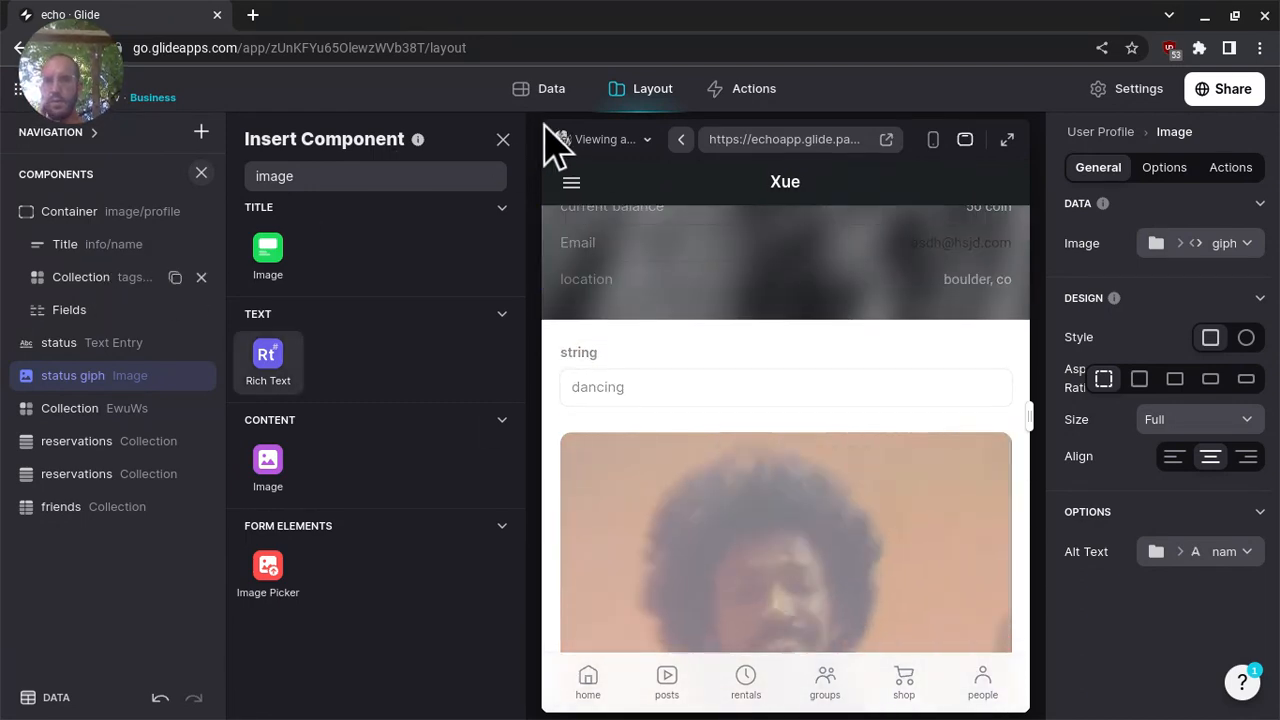
- Create a new data table named "task completions" and place it directly below the tasks table in the table list
left_click(557, 95)
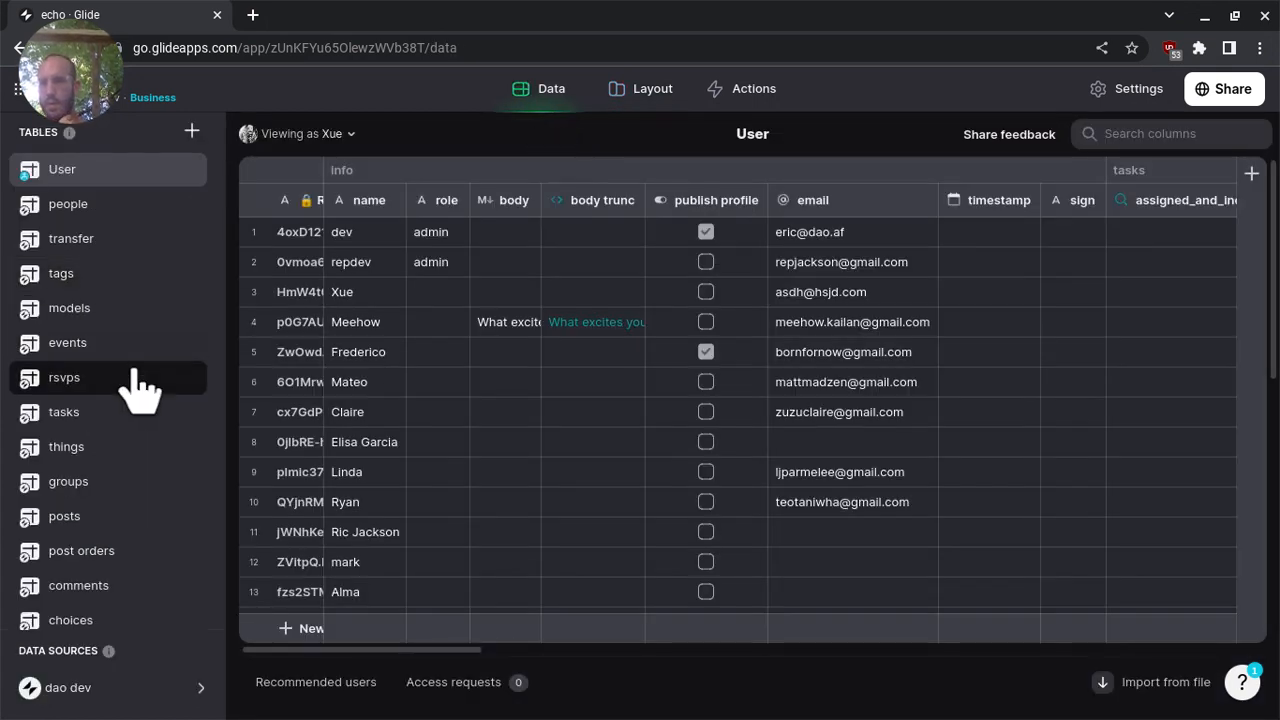
left_click(116, 414)
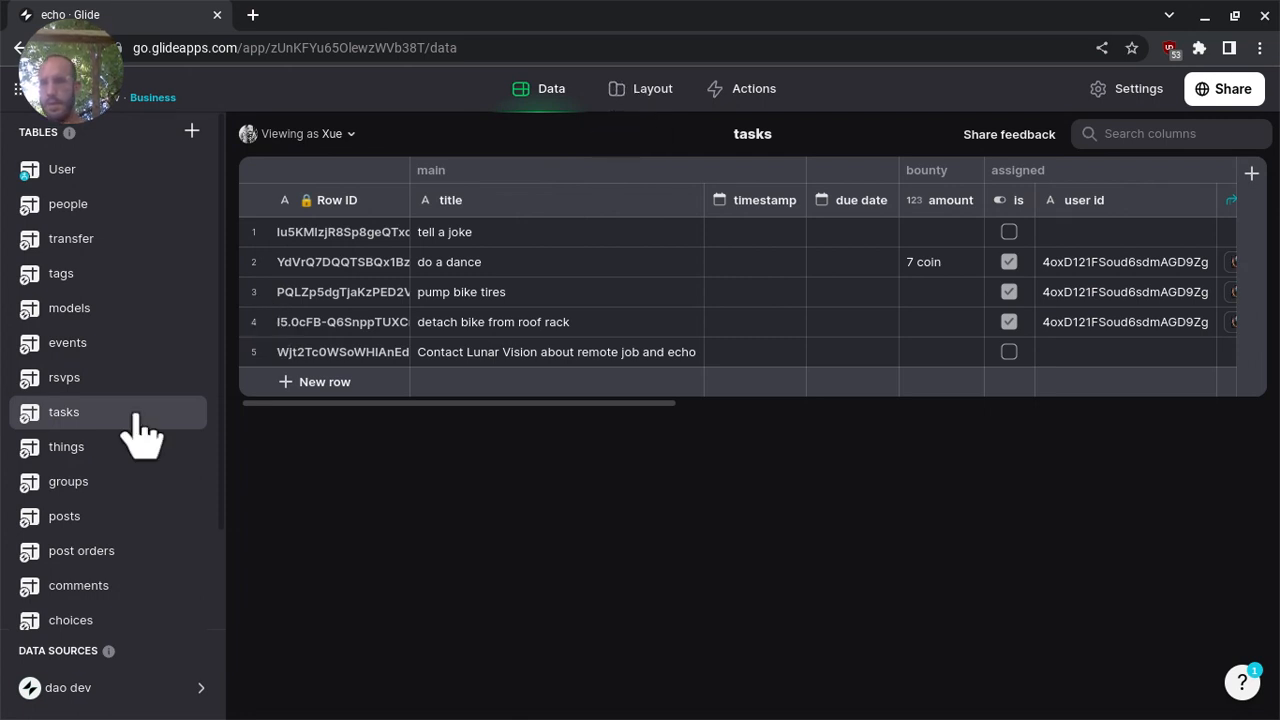
left_click(191, 131)
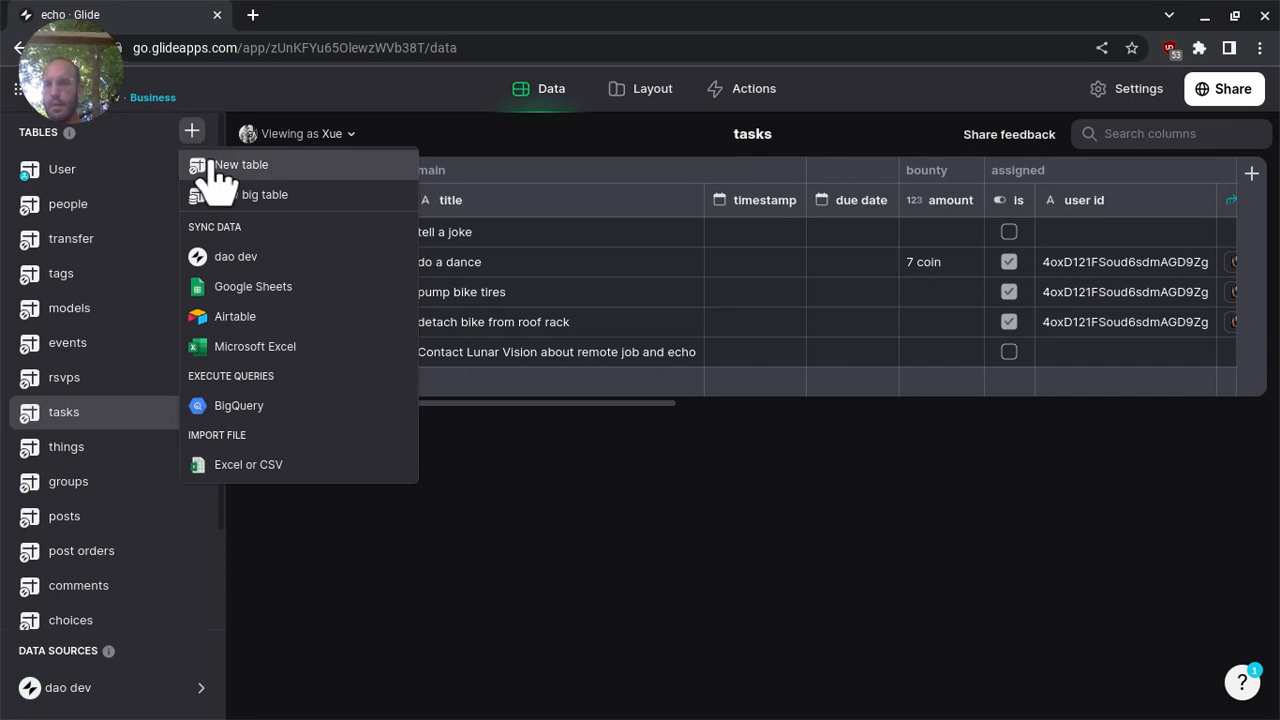
left_click(210, 165)
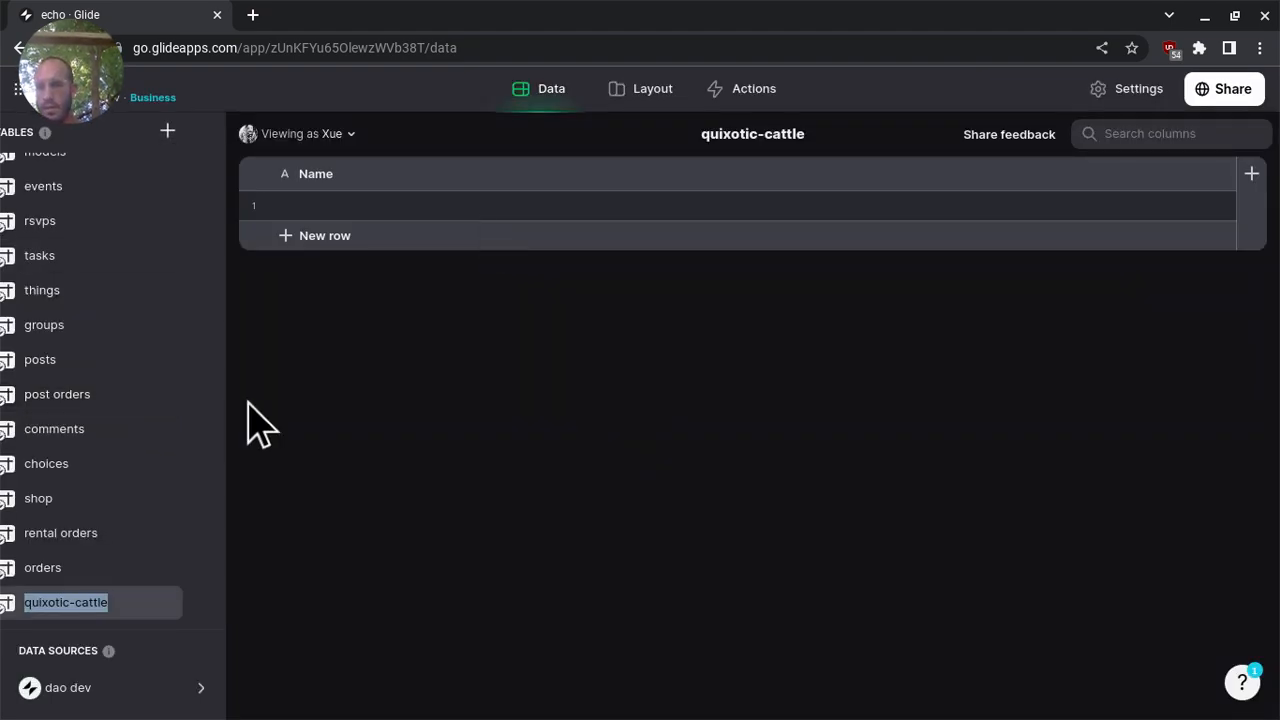
type("task compl")
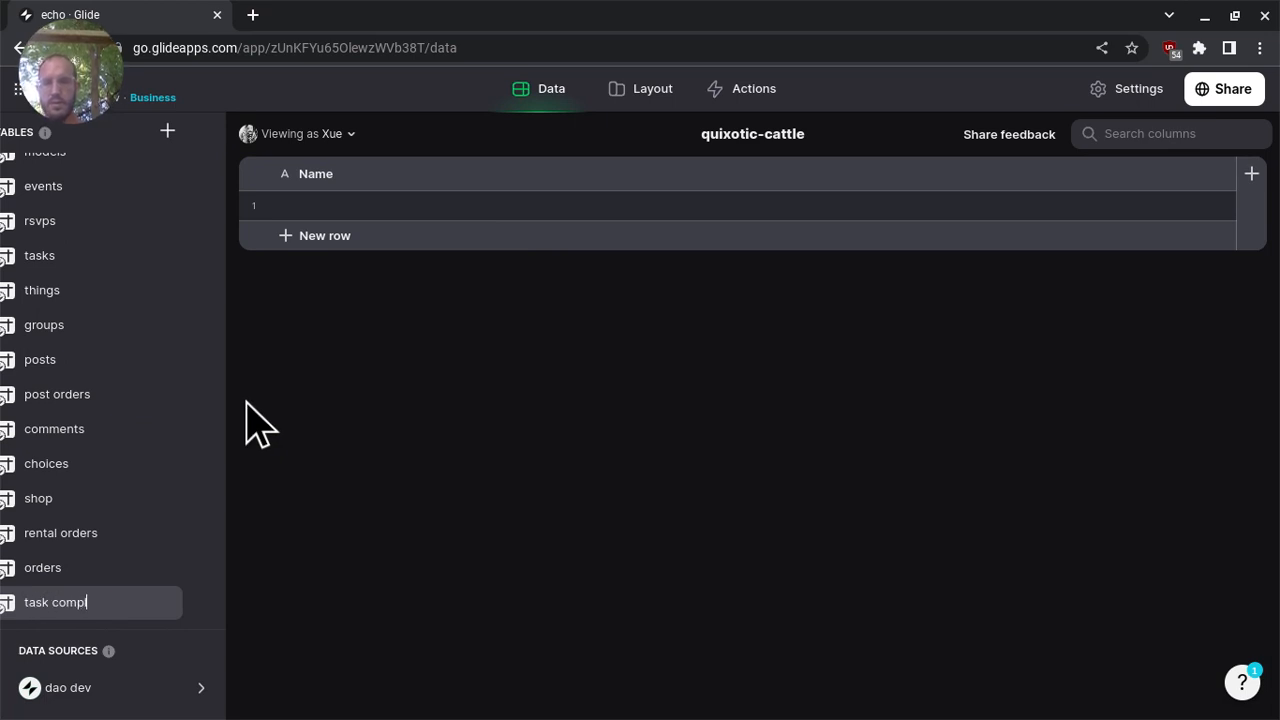
type("etions")
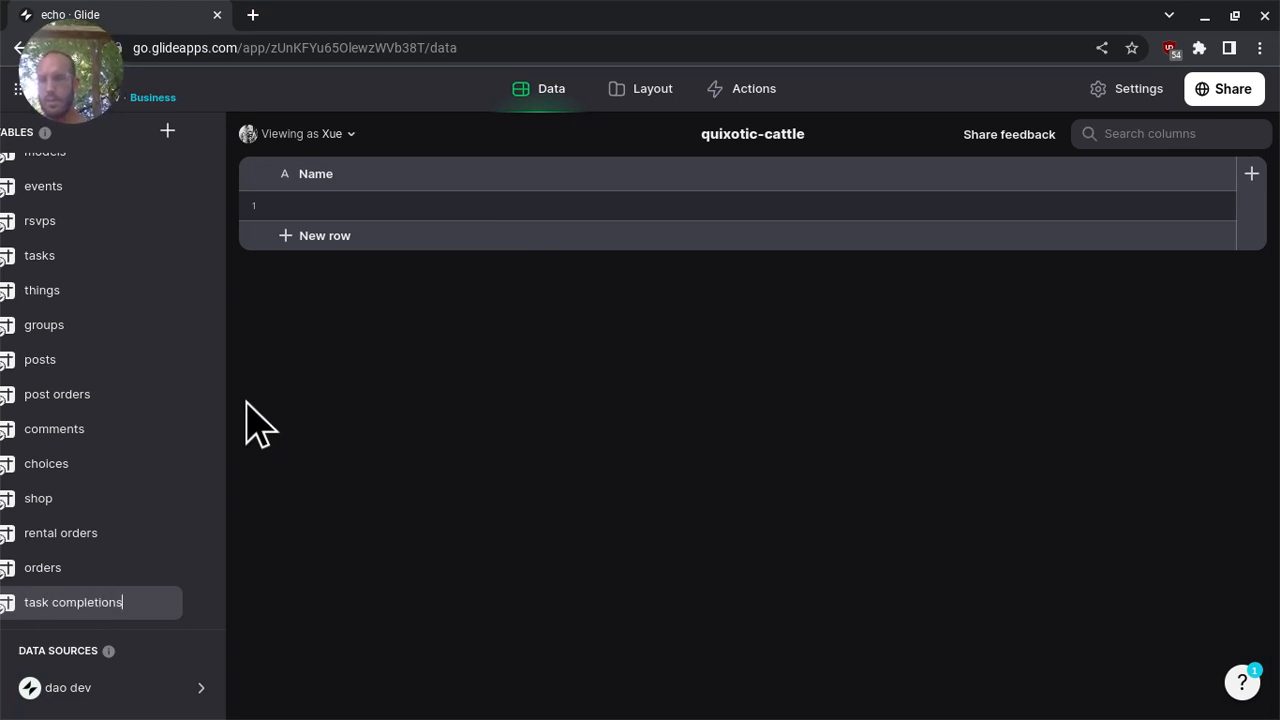
key("Return")
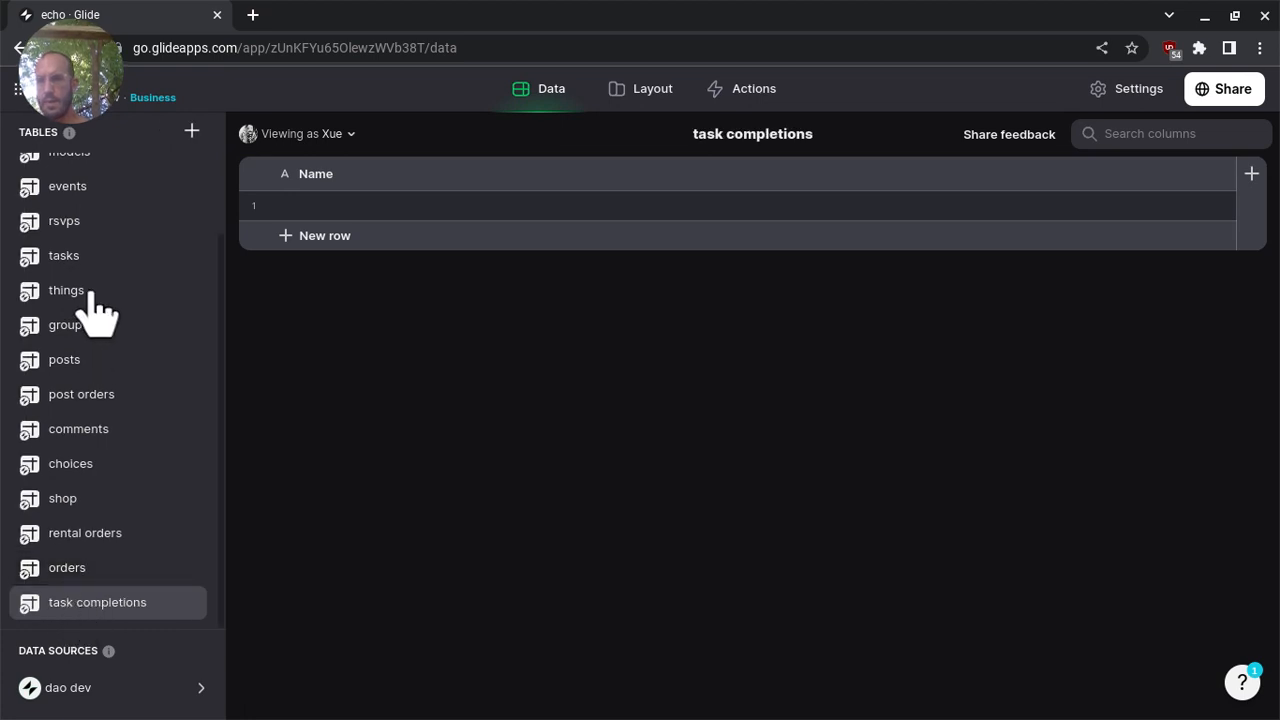
left_click_drag(97, 602, 108, 298)
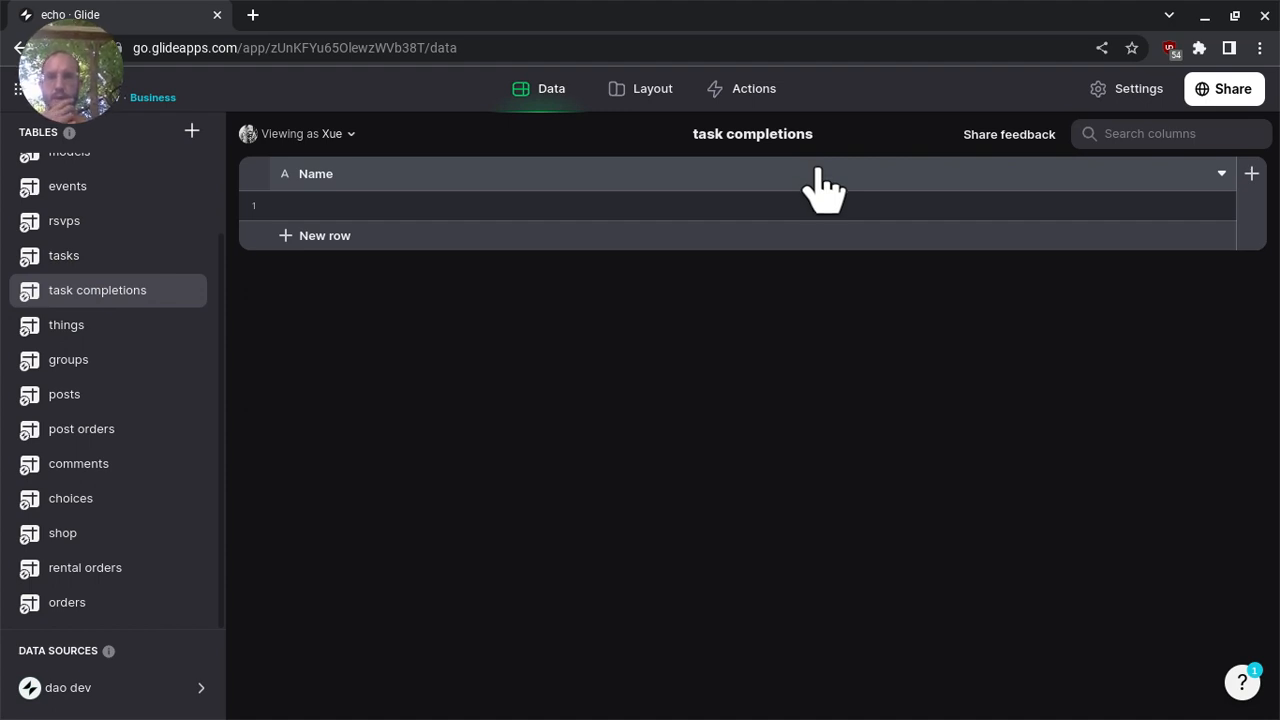
- Add a Row ID column to the task completions table
left_click(1249, 176)
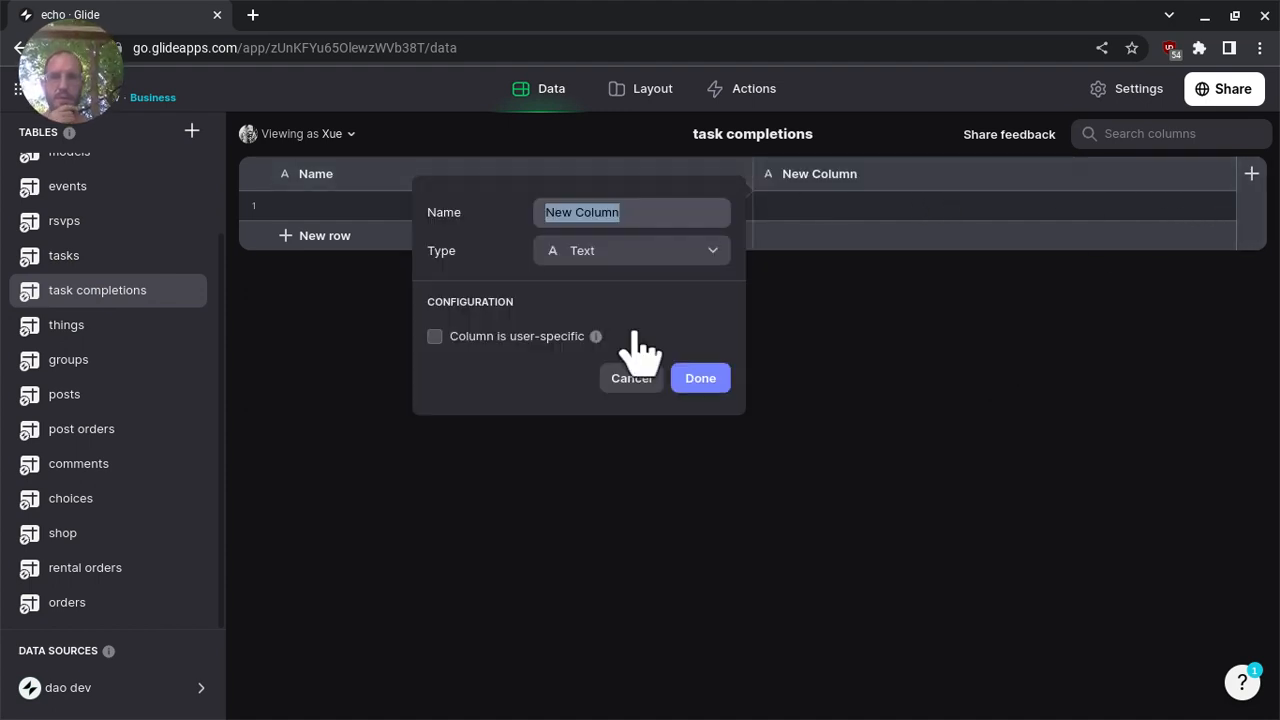
left_click(652, 250)
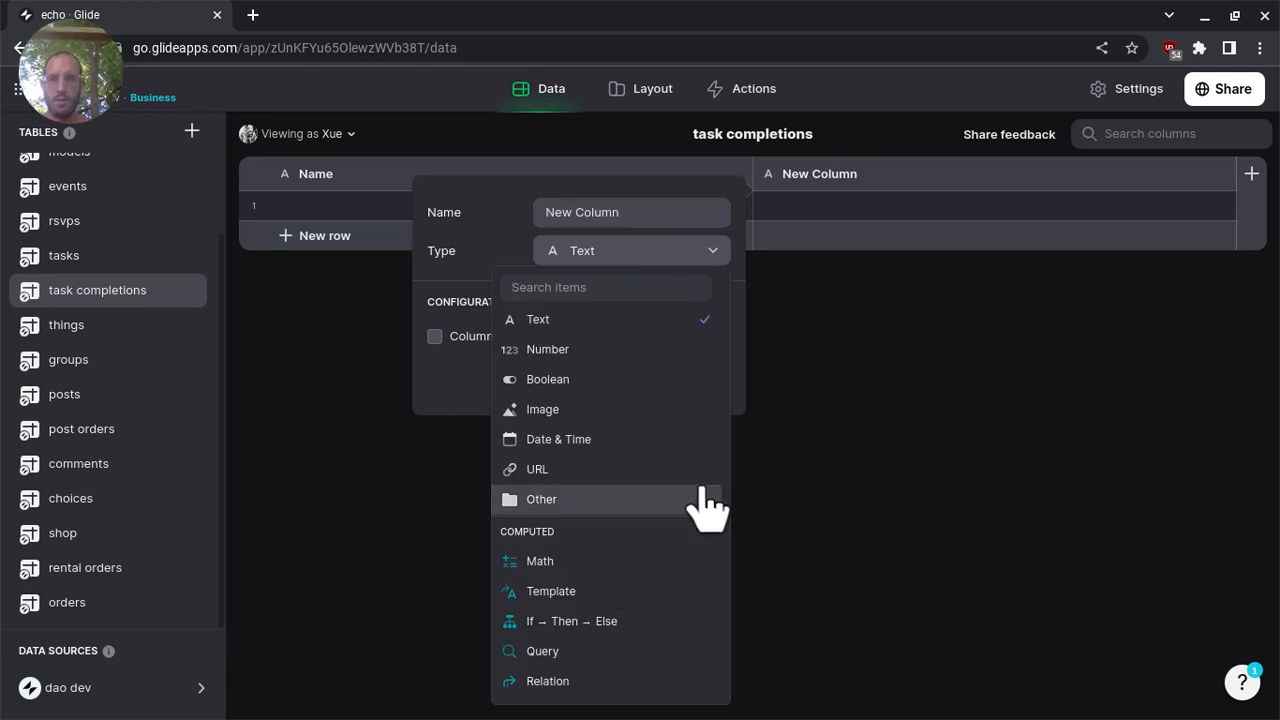
mouse_move(703, 500)
left_click(797, 505)
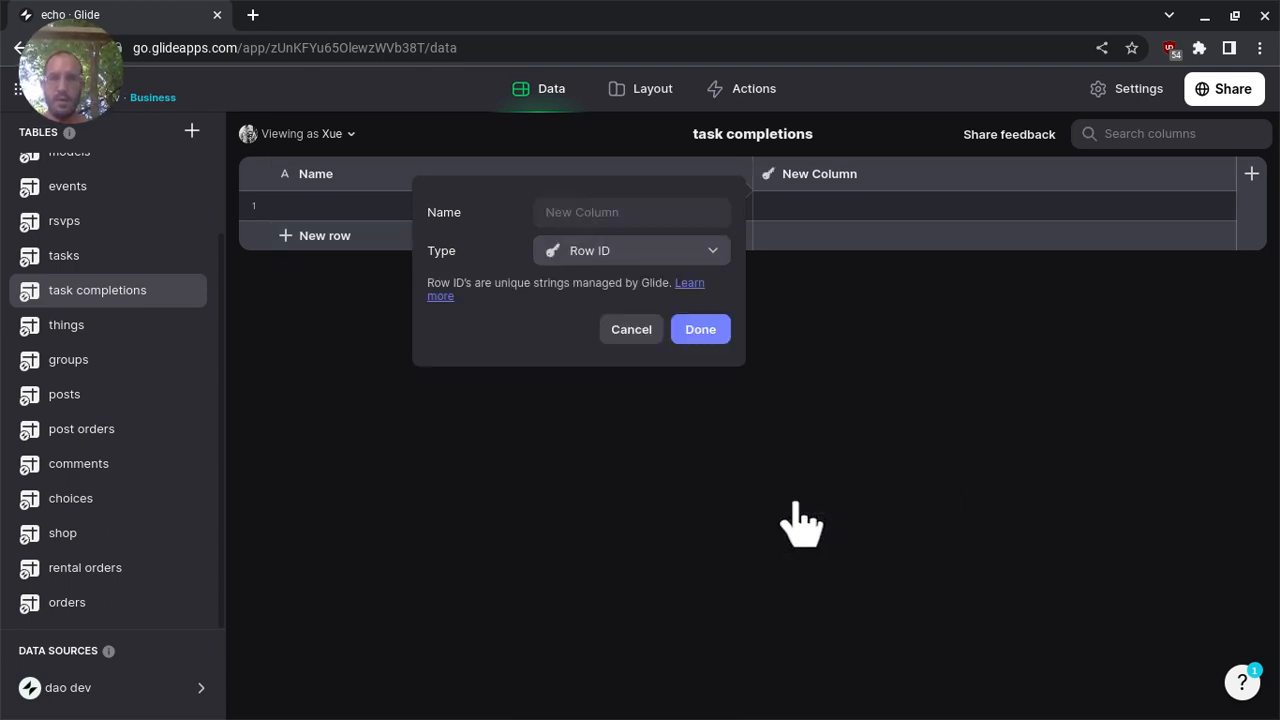
left_click(708, 333)
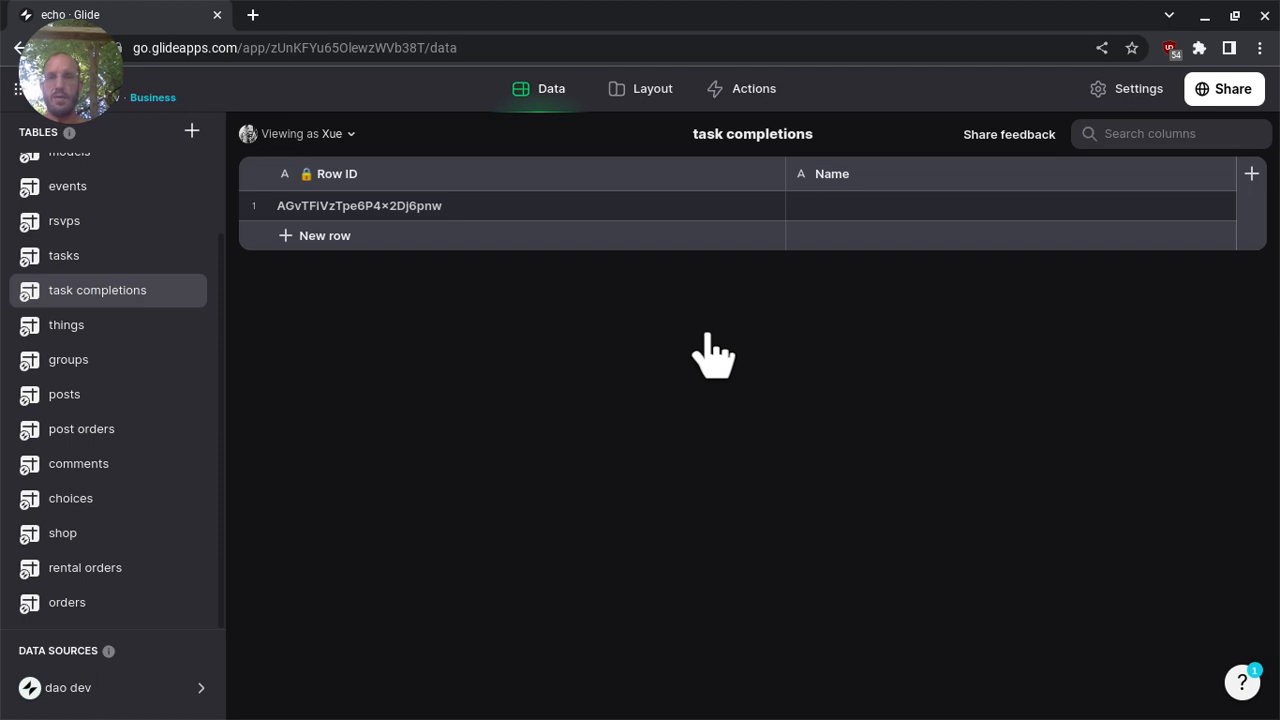
- Rename the task completions table's Name column to "description", keeping it a Text column
left_click(1114, 180)
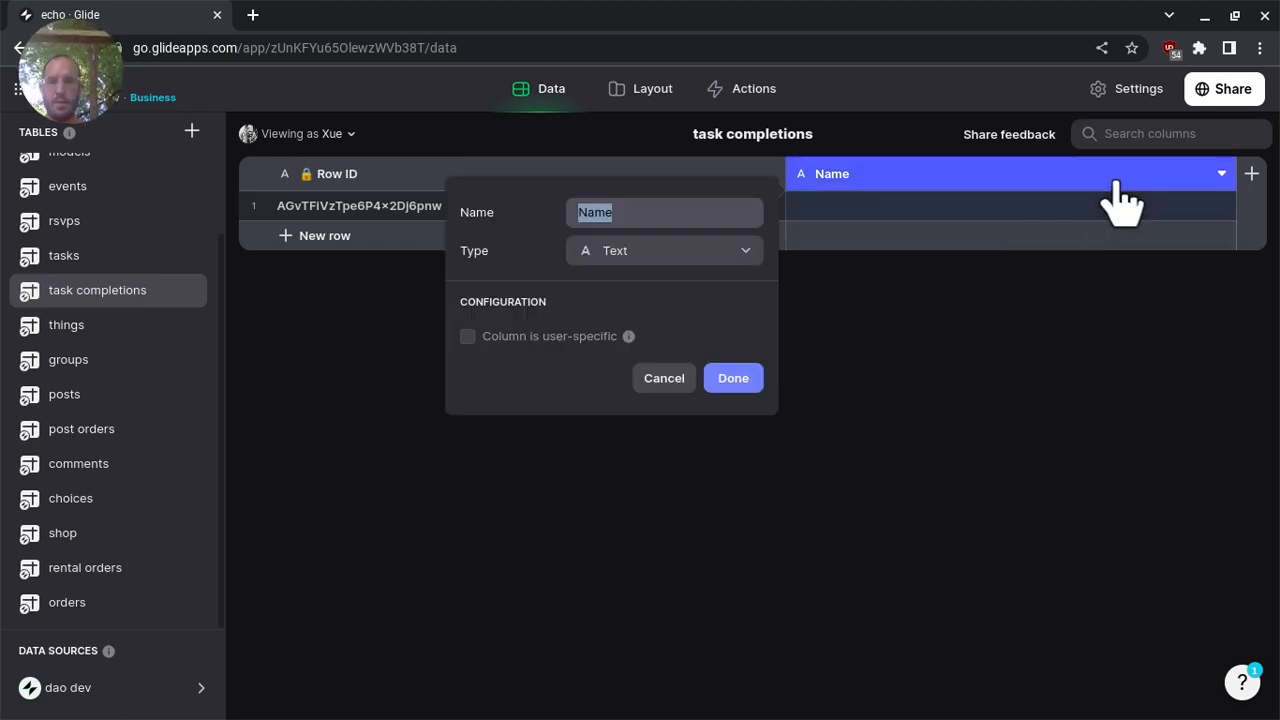
type("desci")
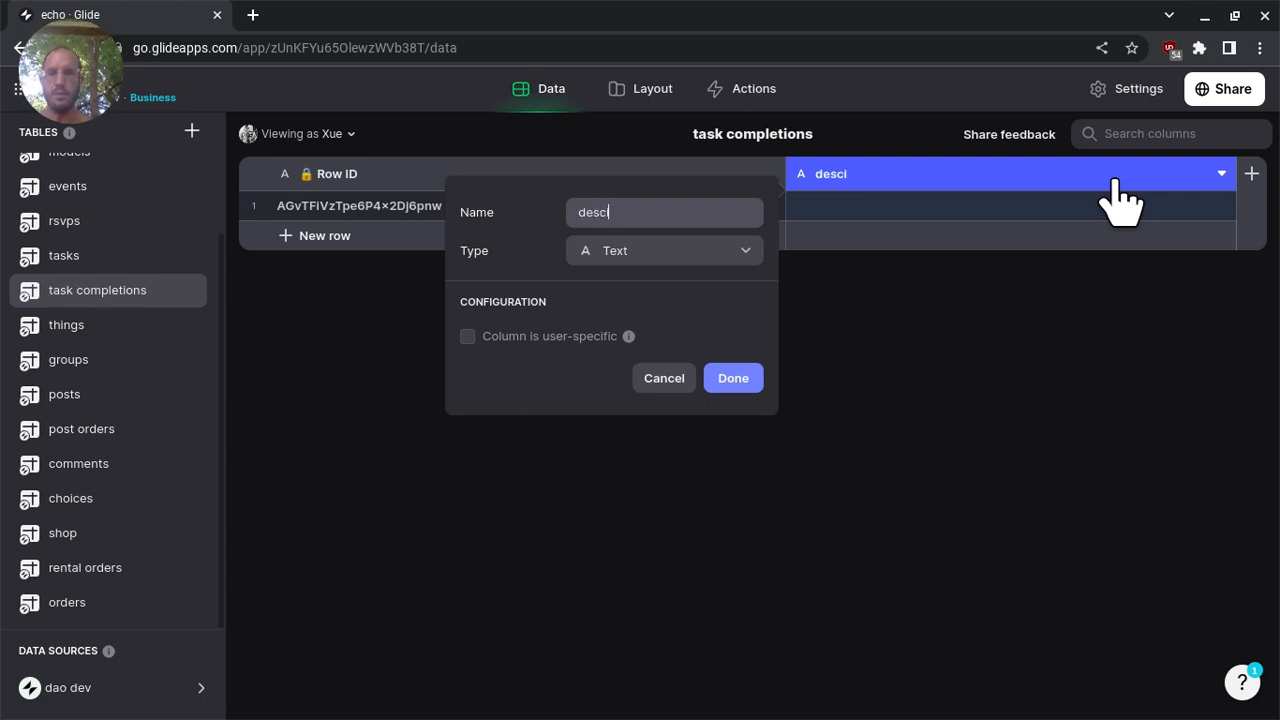
key("BackSpace")
type("ription")
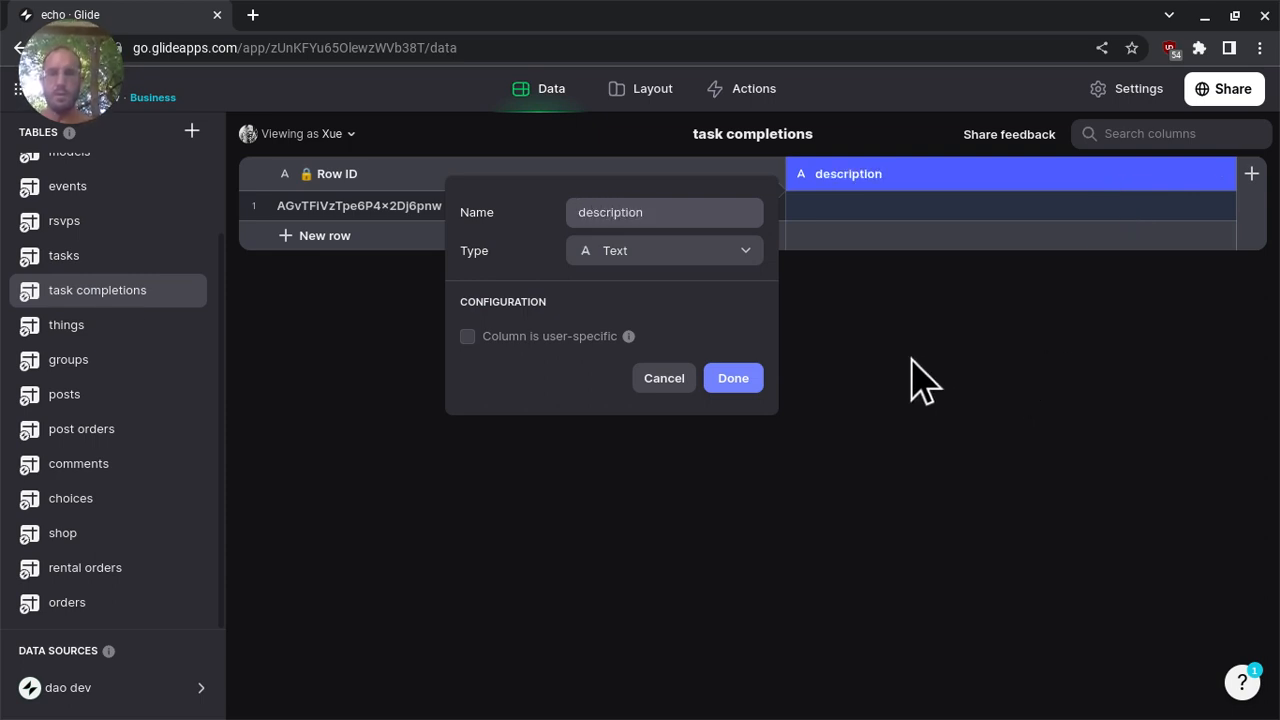
left_click(733, 384)
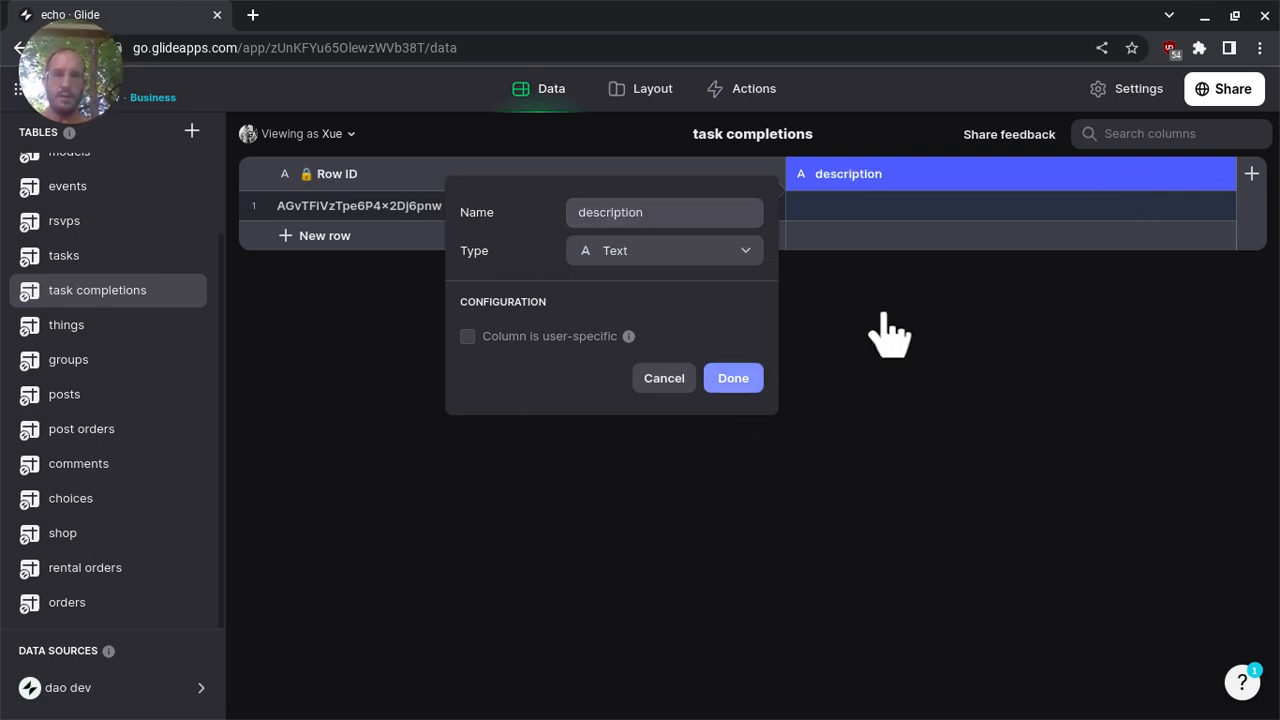
- Add a Date & Time column named "timestamp" to the task completions table
left_click(1249, 188)
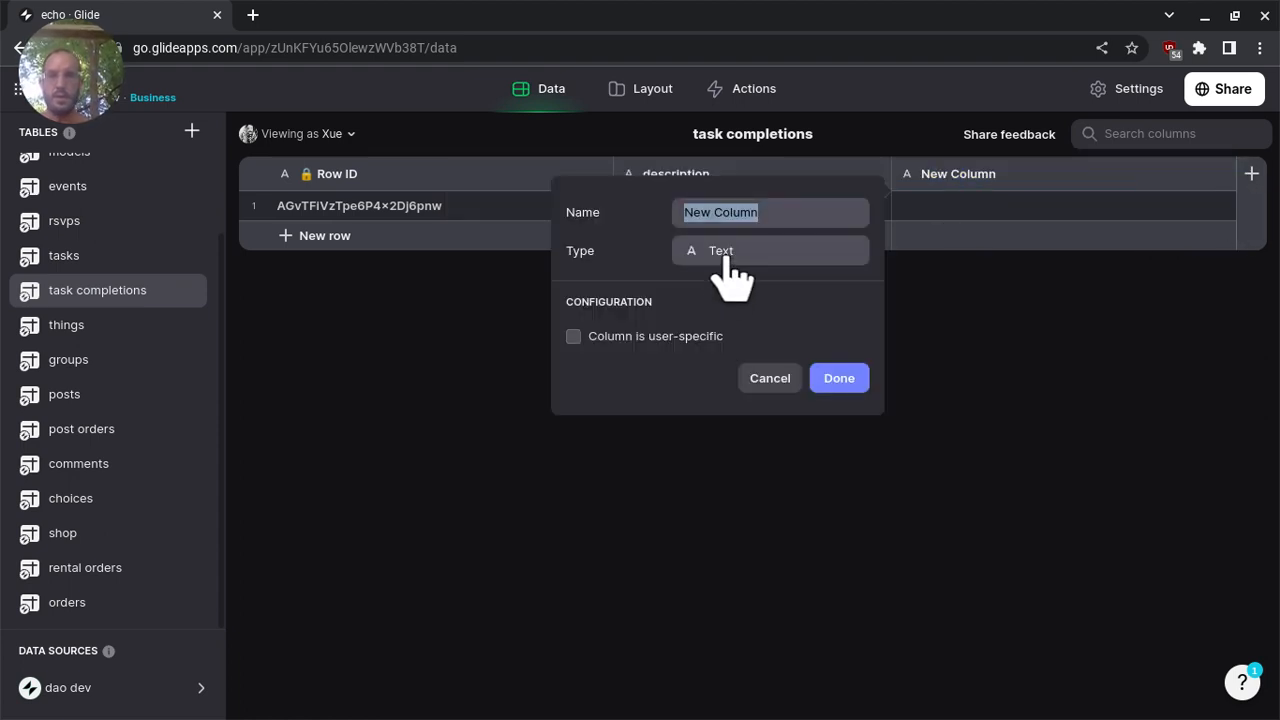
left_click(728, 262)
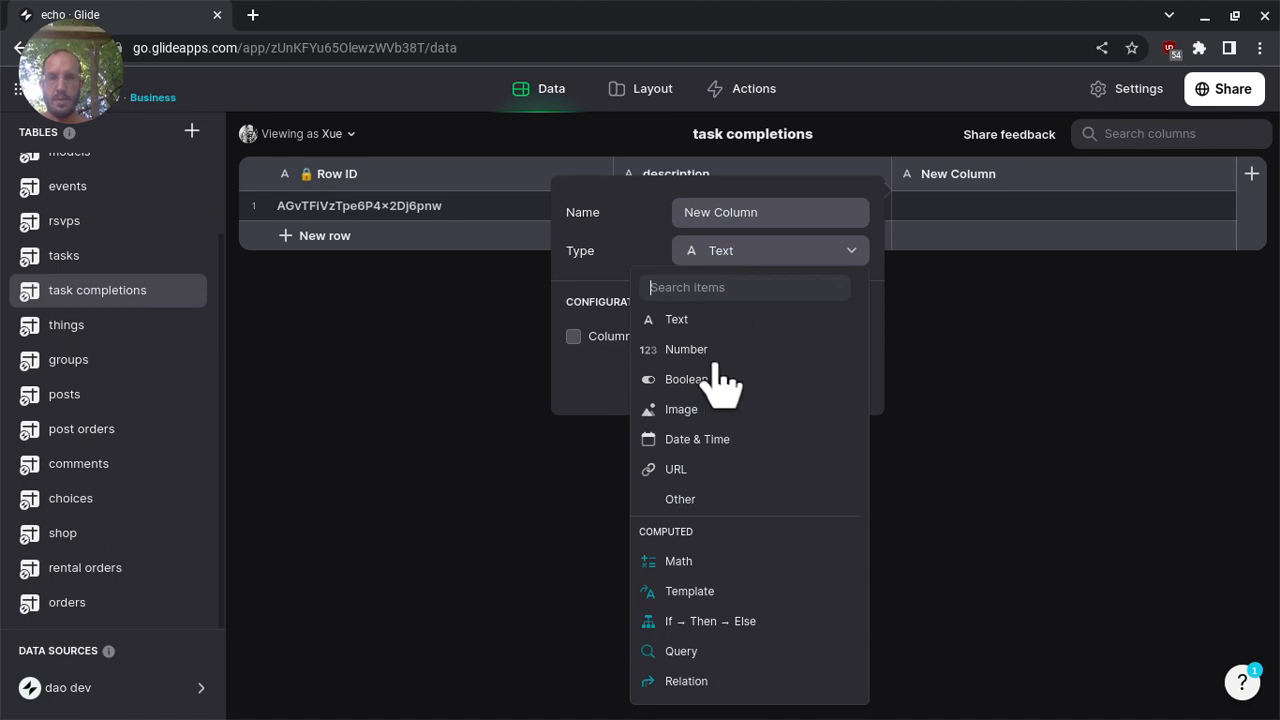
left_click(708, 436)
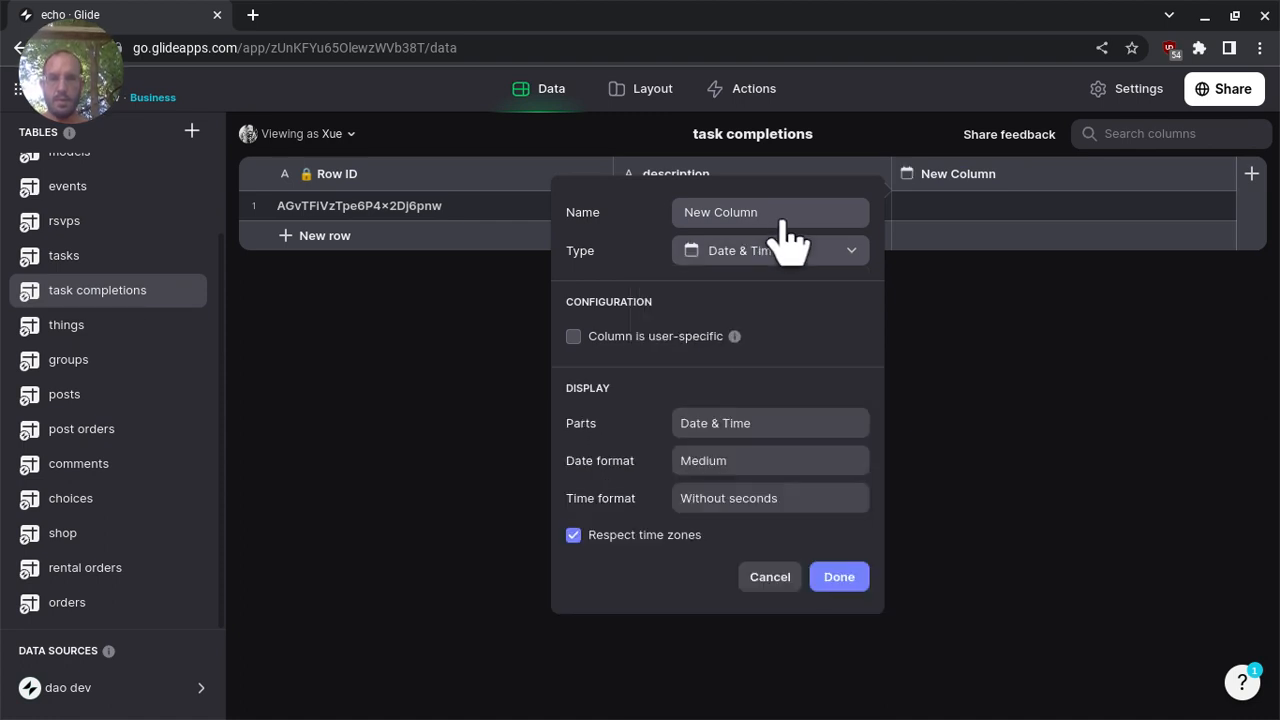
type("timestamp")
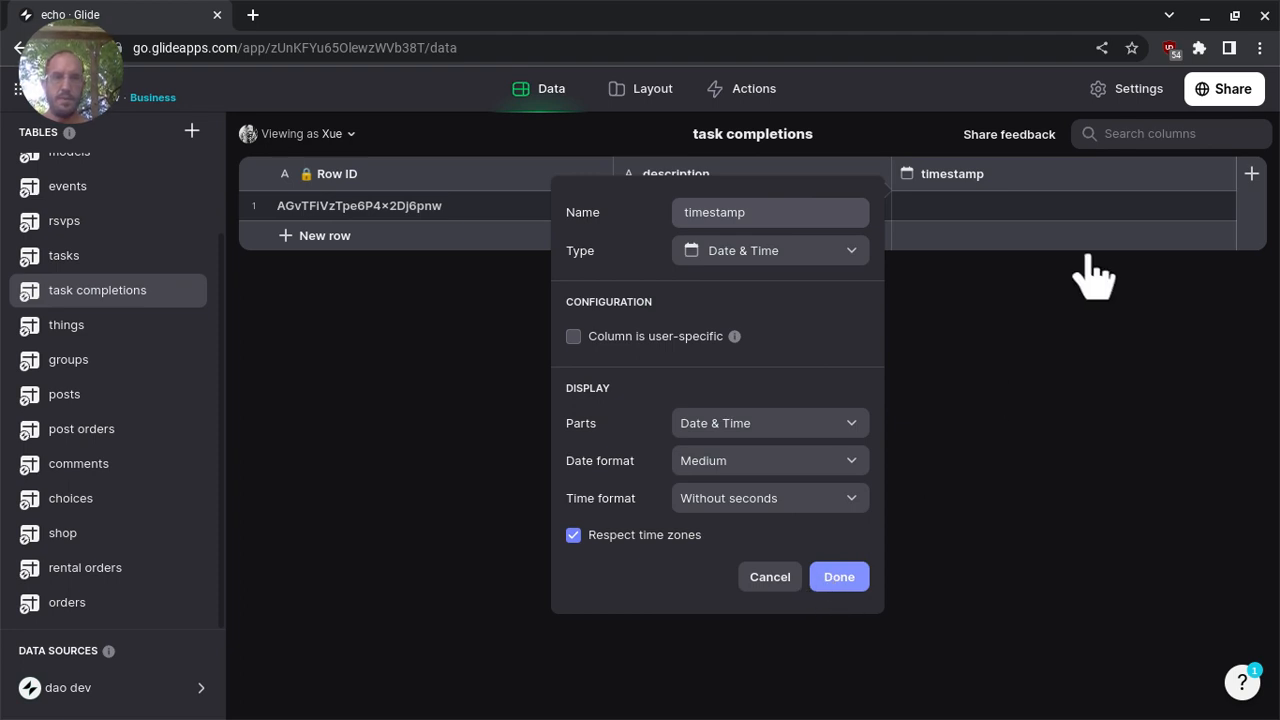
left_click(1245, 186)
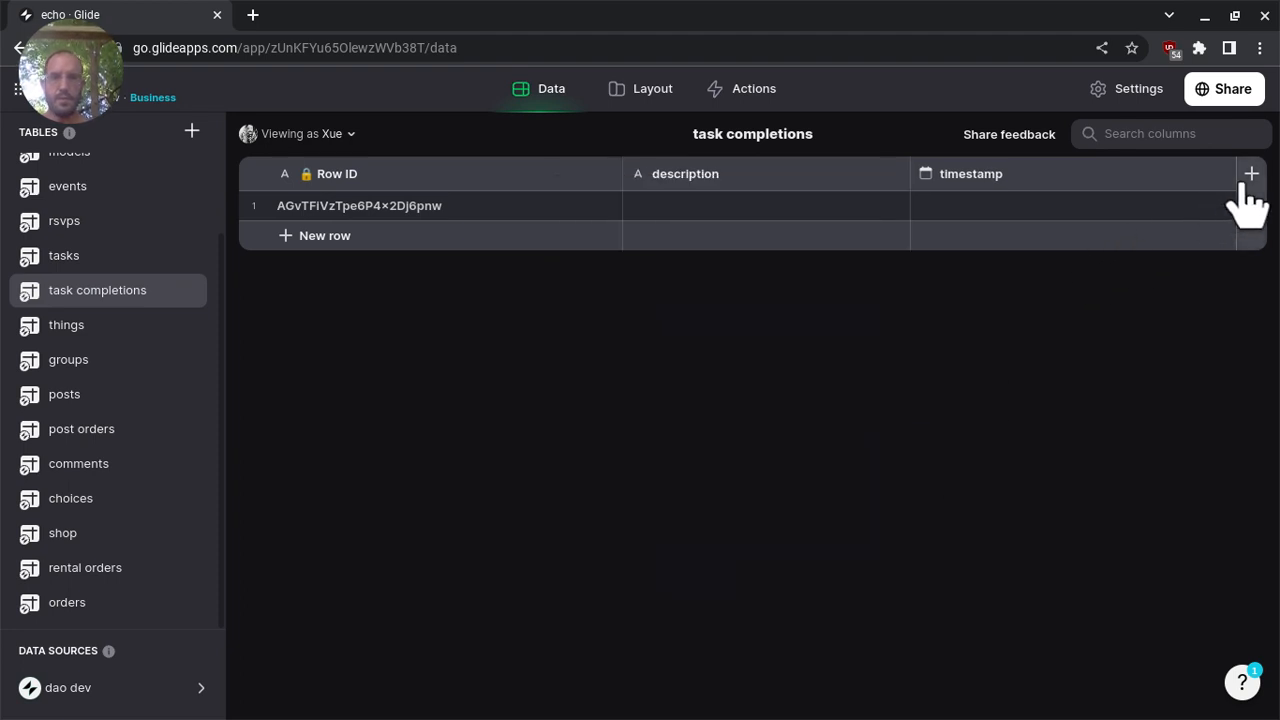